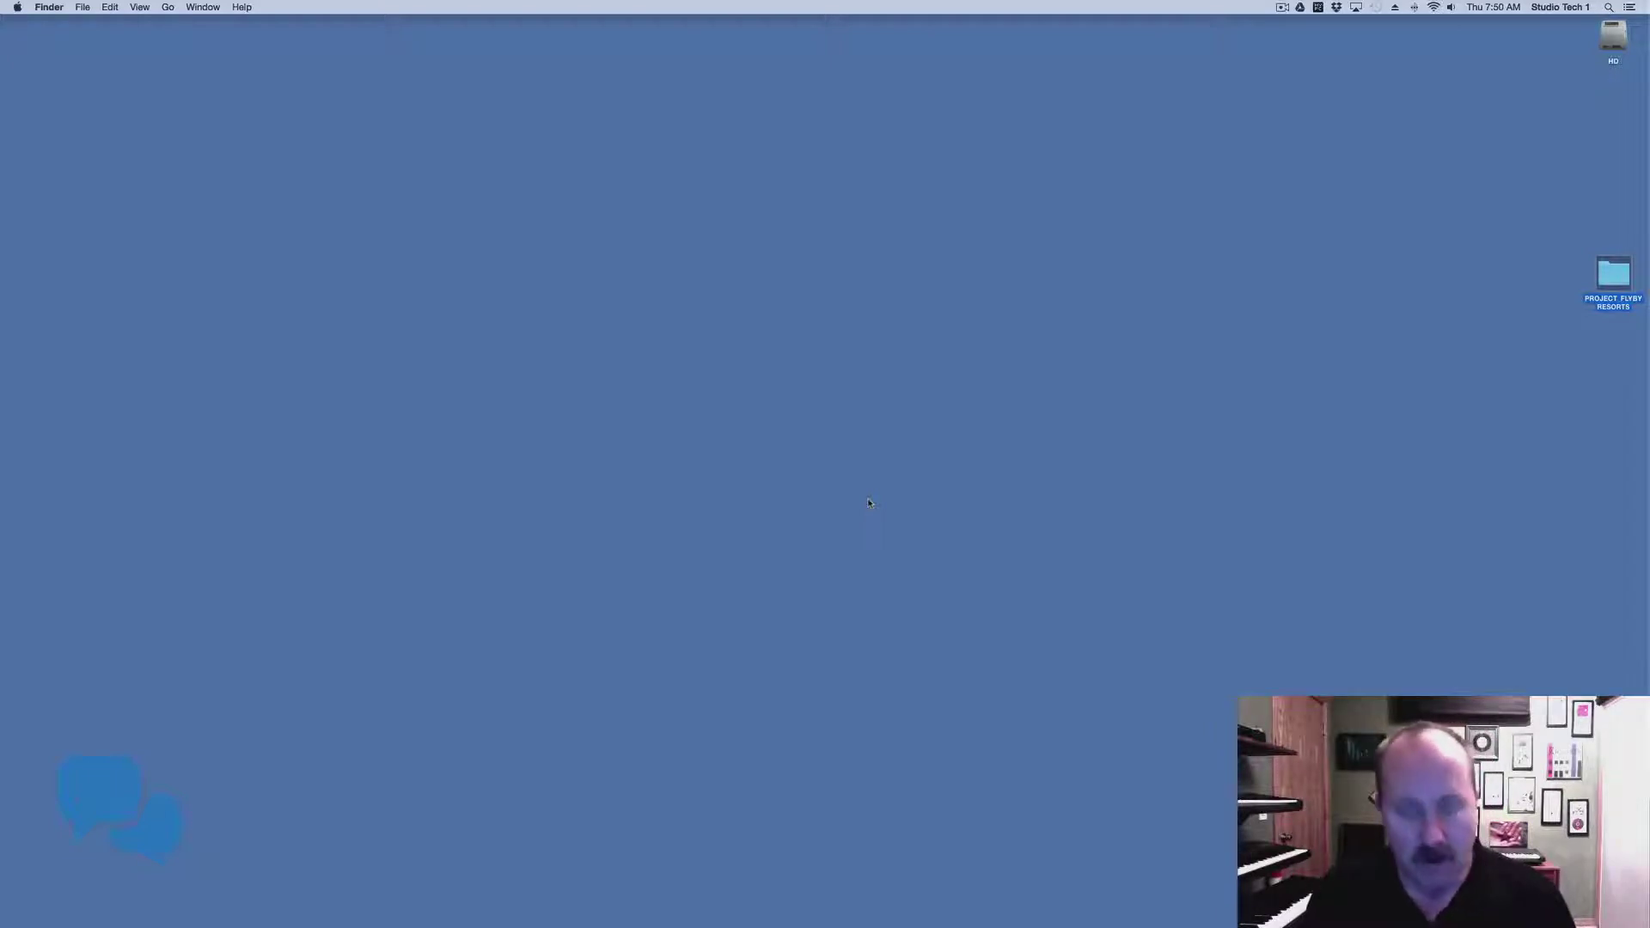
Switch to Cubase Pro and start a new project to bring up the project templates.
key("super+Tab")
key("super+Tab")
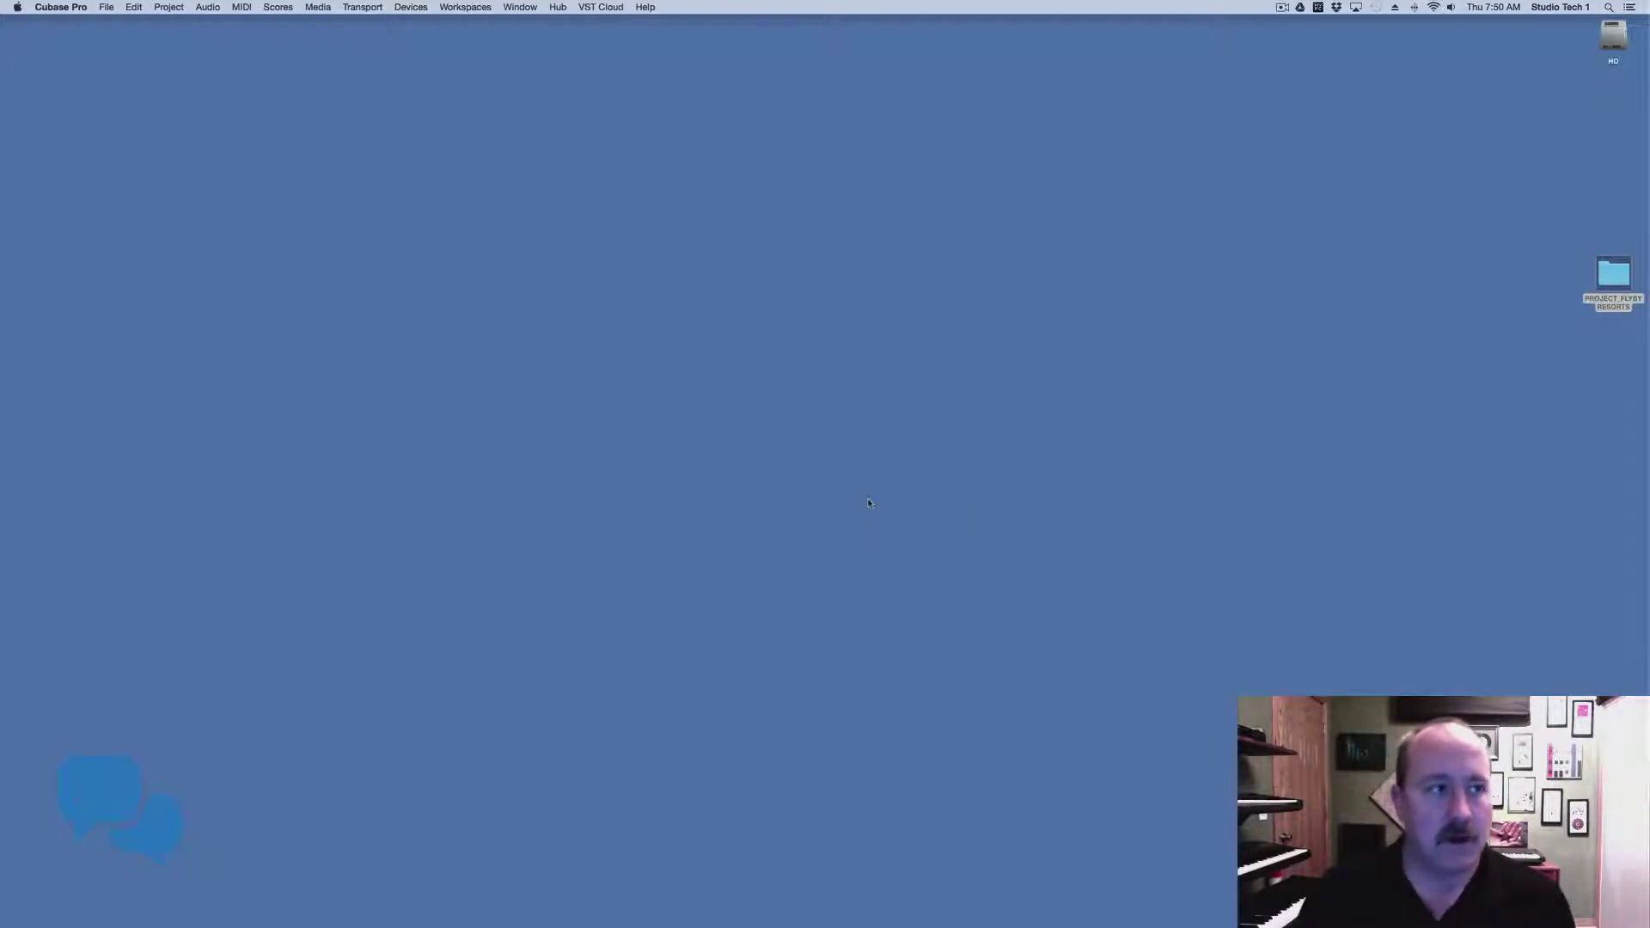
left_click(103, 7)
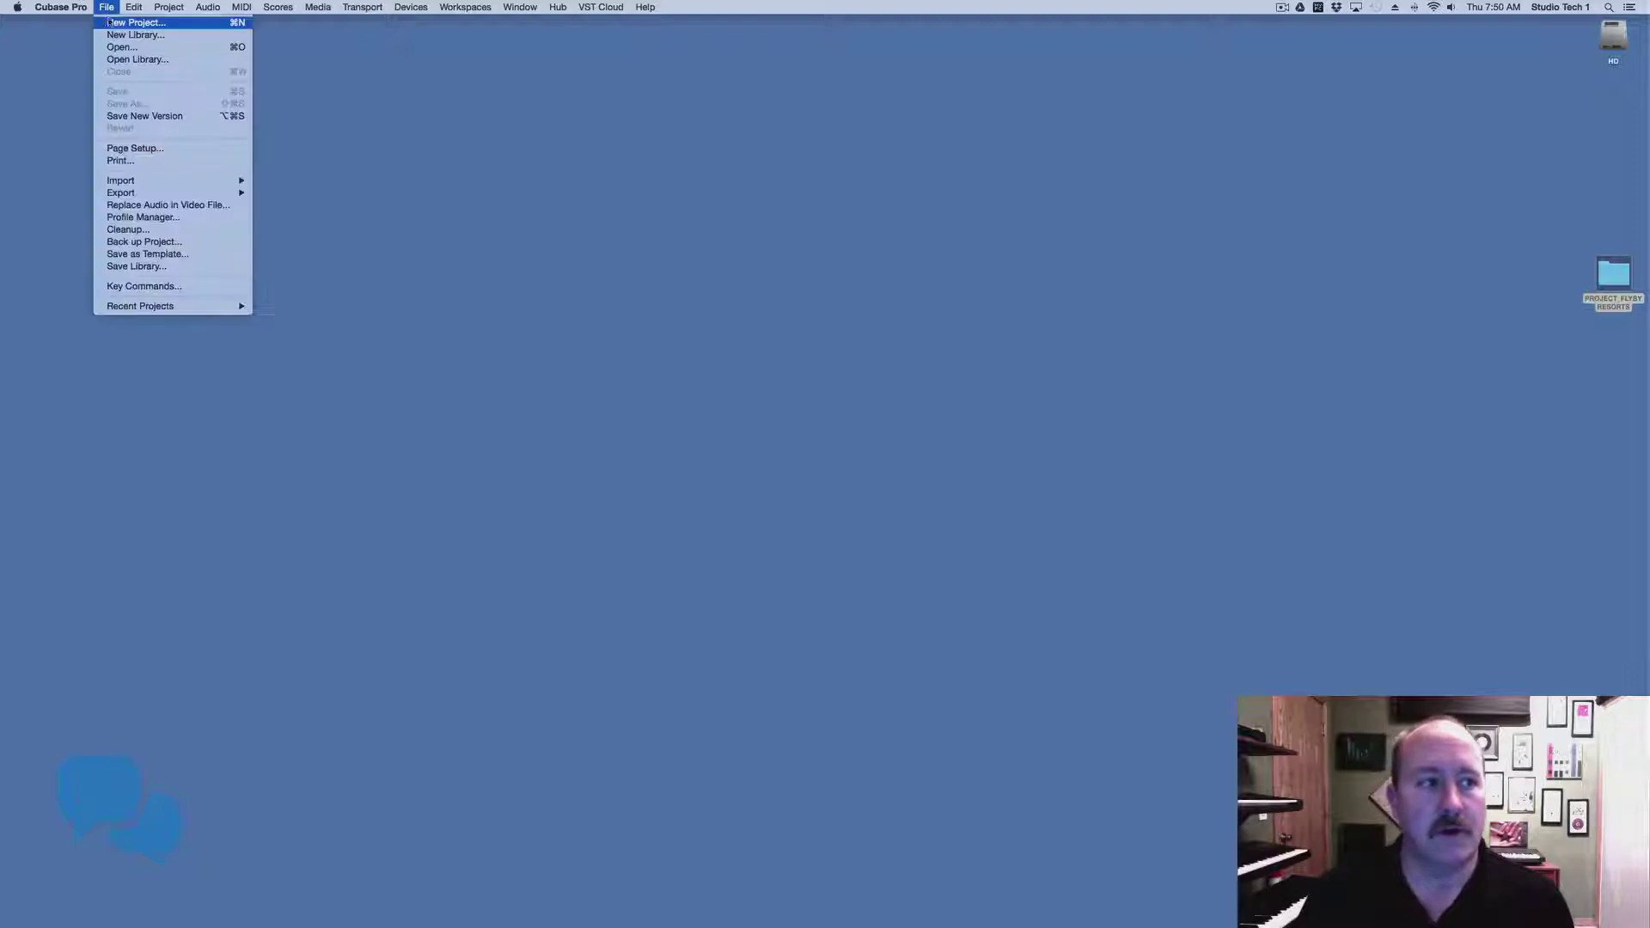
left_click(112, 23)
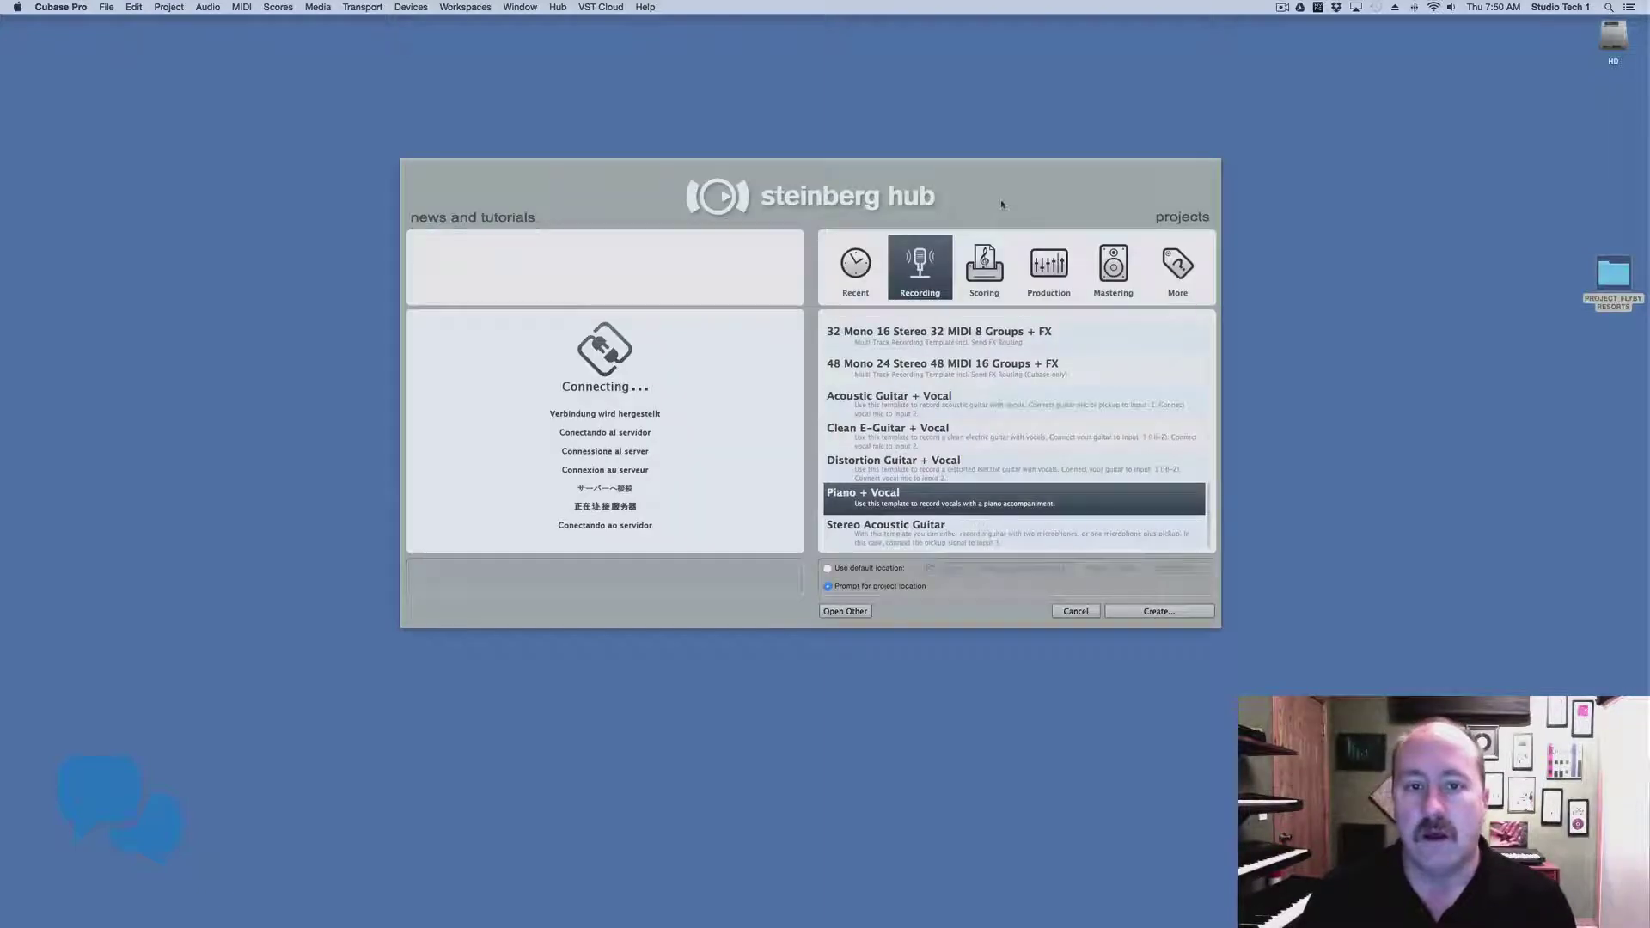
Look through the Recent, Recording, Scoring, Production, Mastering and More project template categories.
left_click(864, 258)
left_click(913, 262)
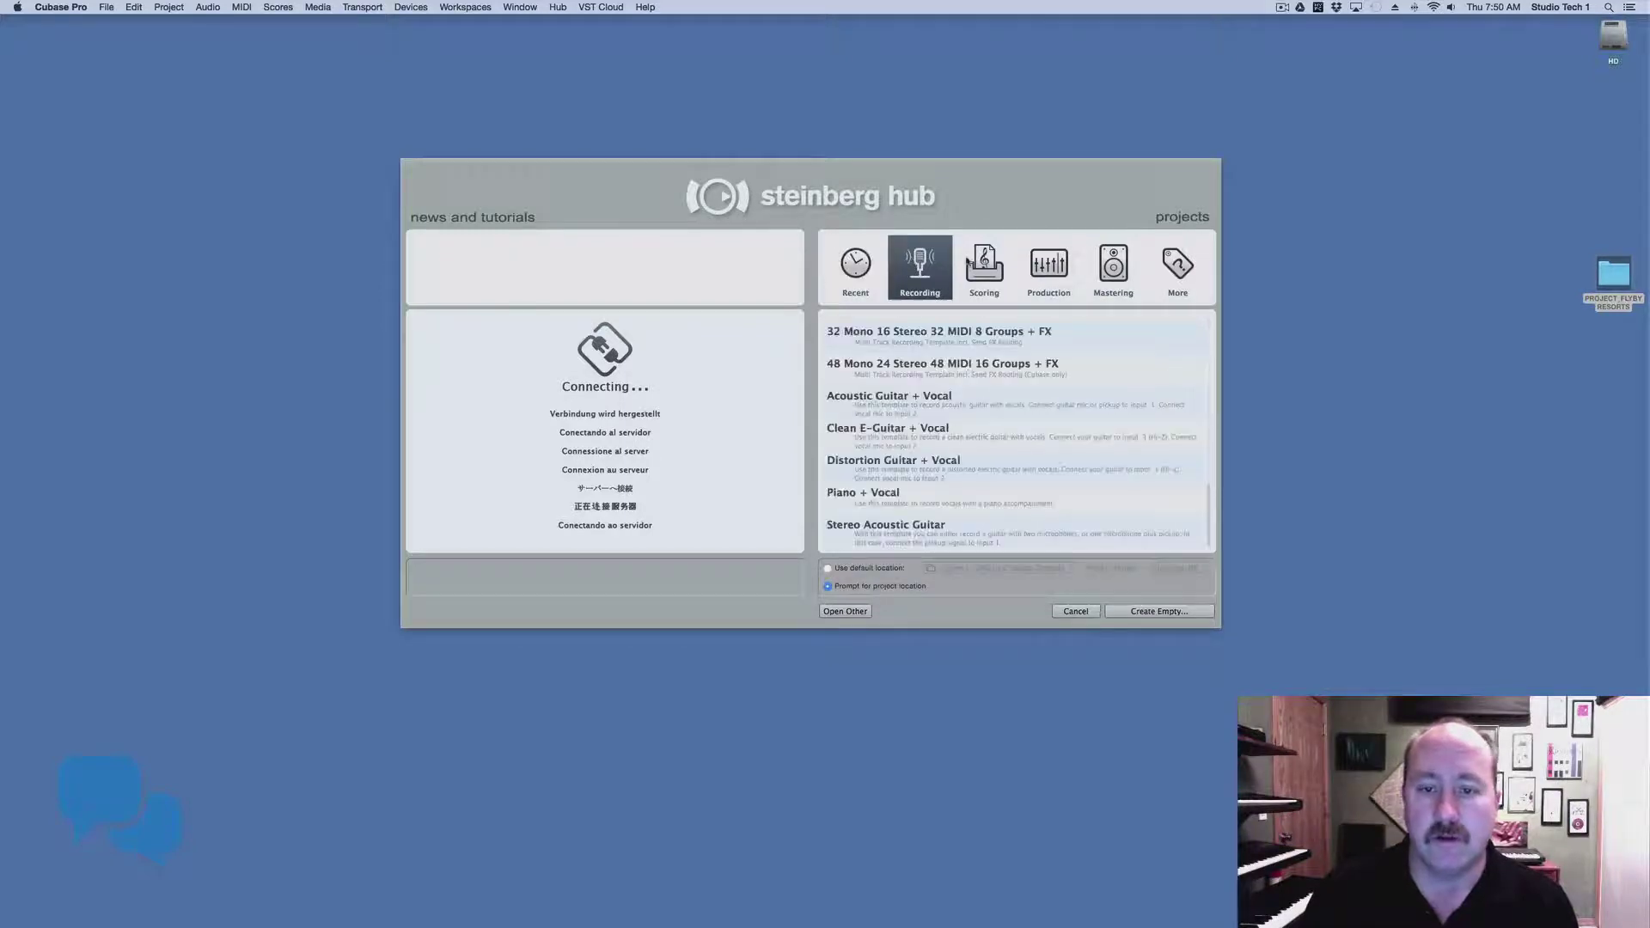
left_click(979, 262)
left_click(1048, 262)
left_click(1113, 262)
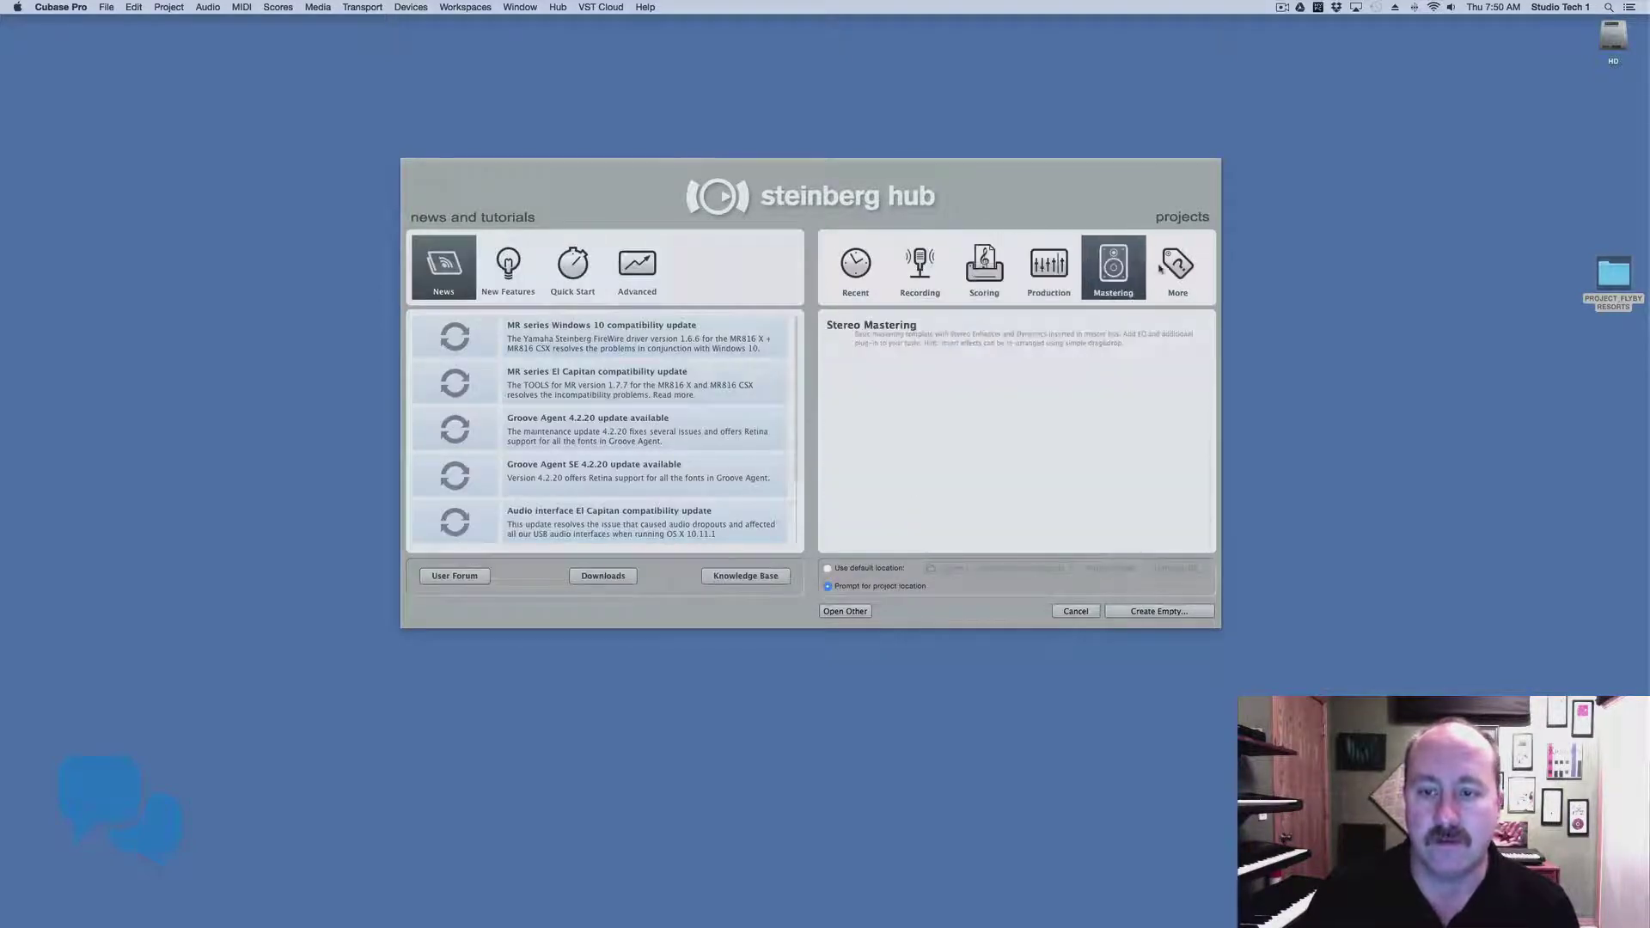
left_click(1171, 268)
left_click(900, 323)
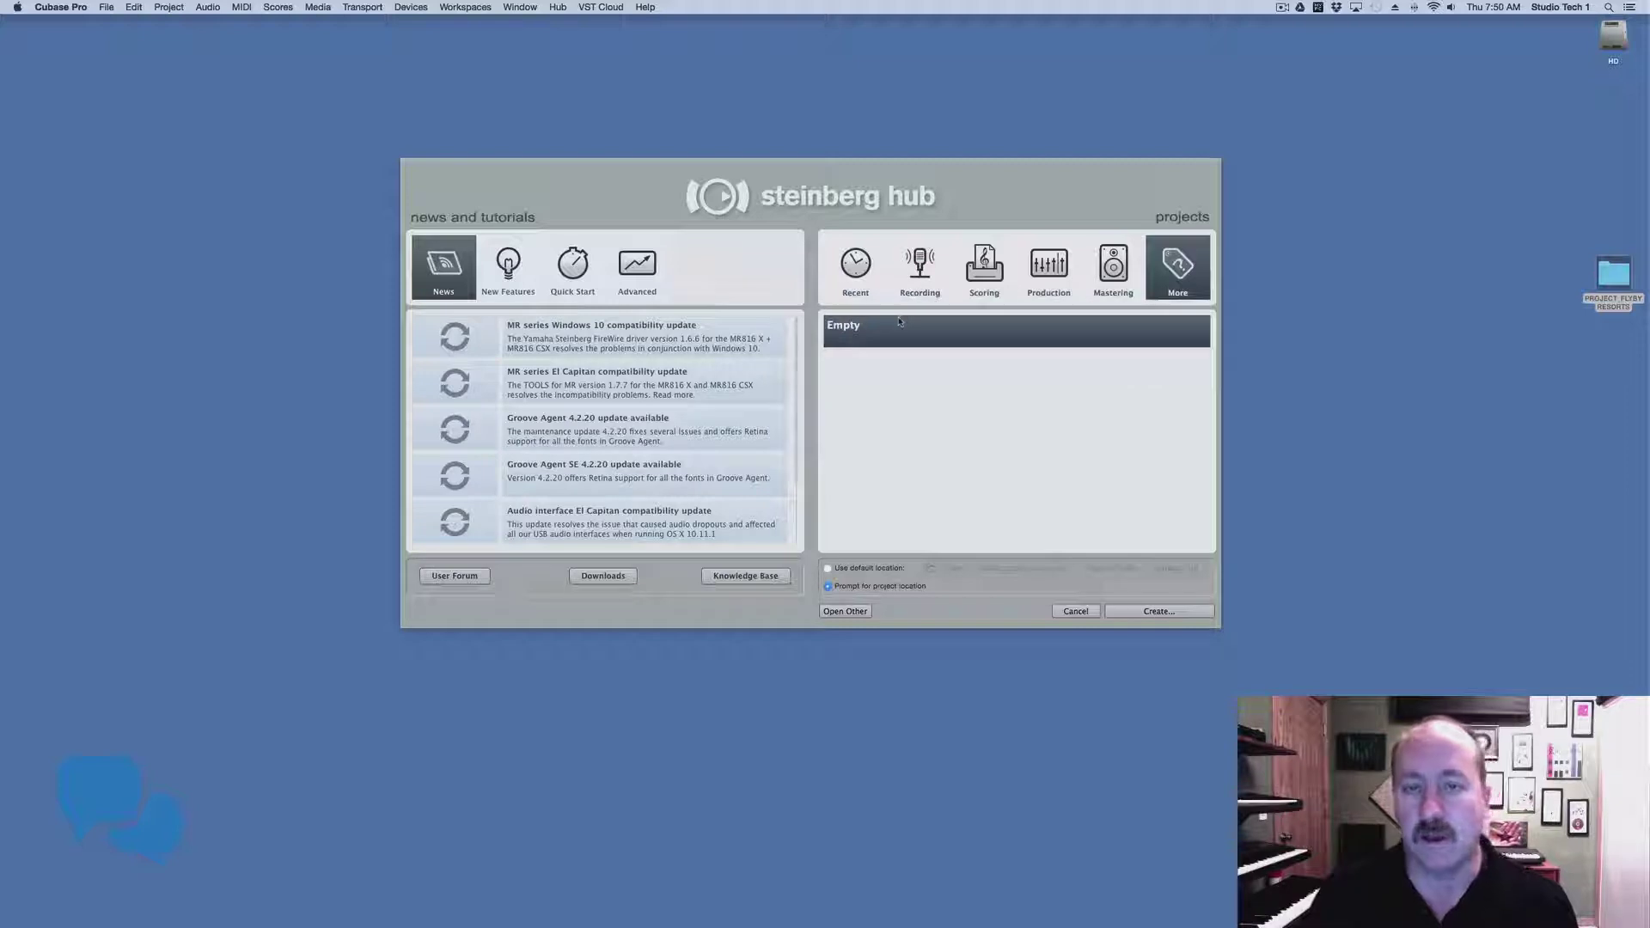
Create the project from the Piano + Vocal template in the Recording category.
left_click(924, 264)
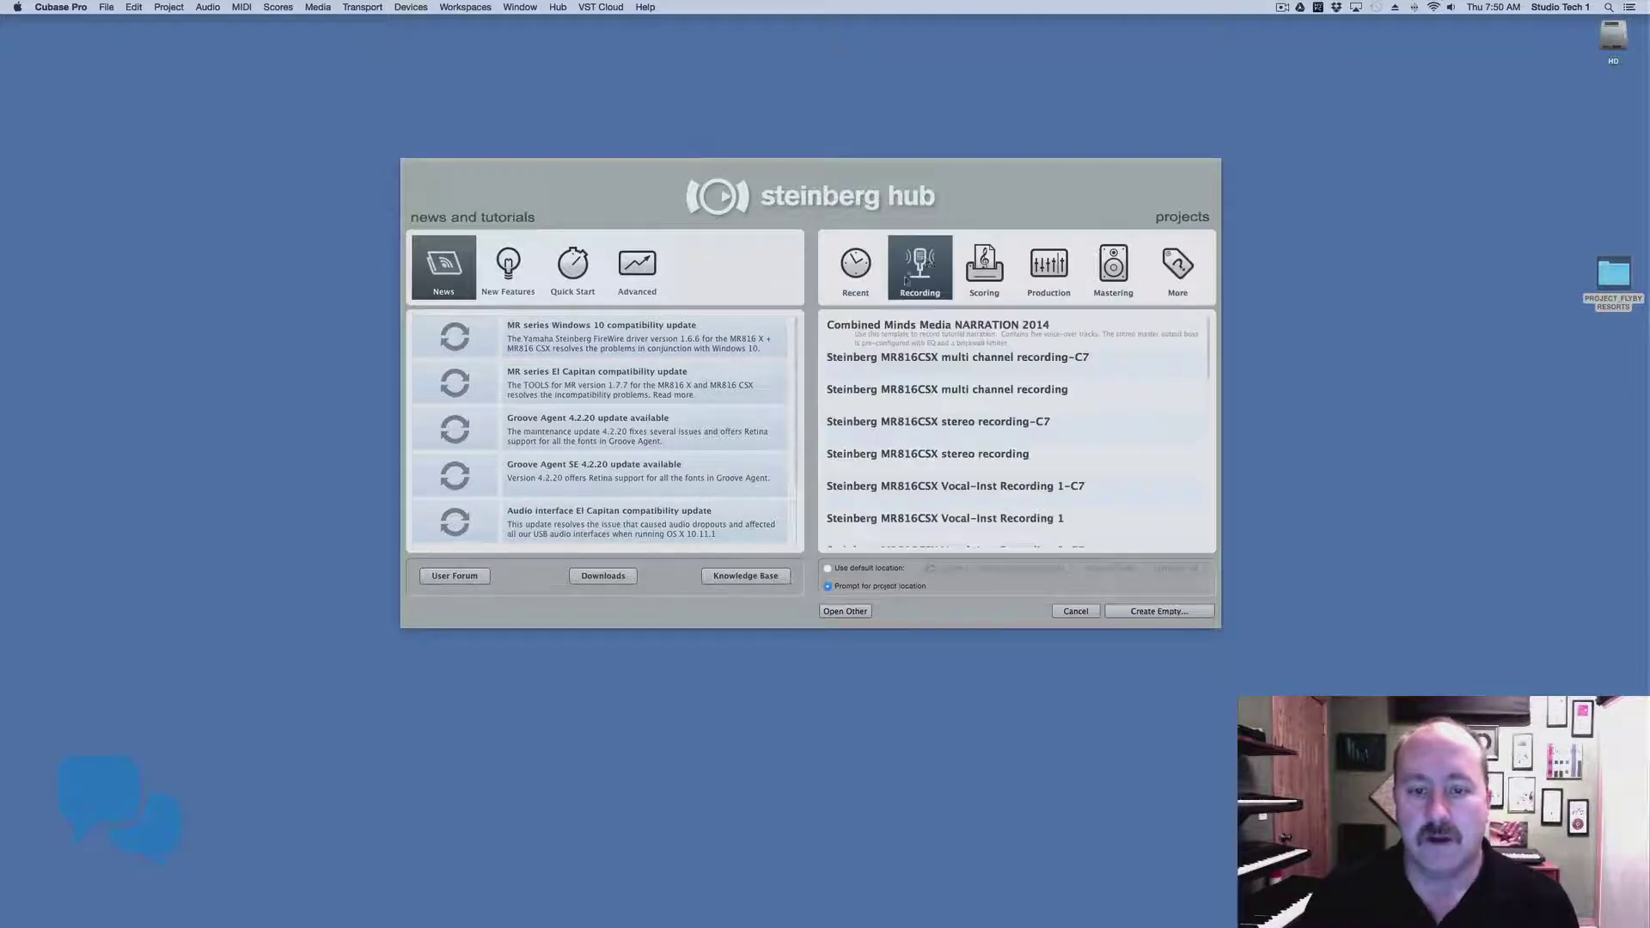
scroll(1150, 400, "down", 10)
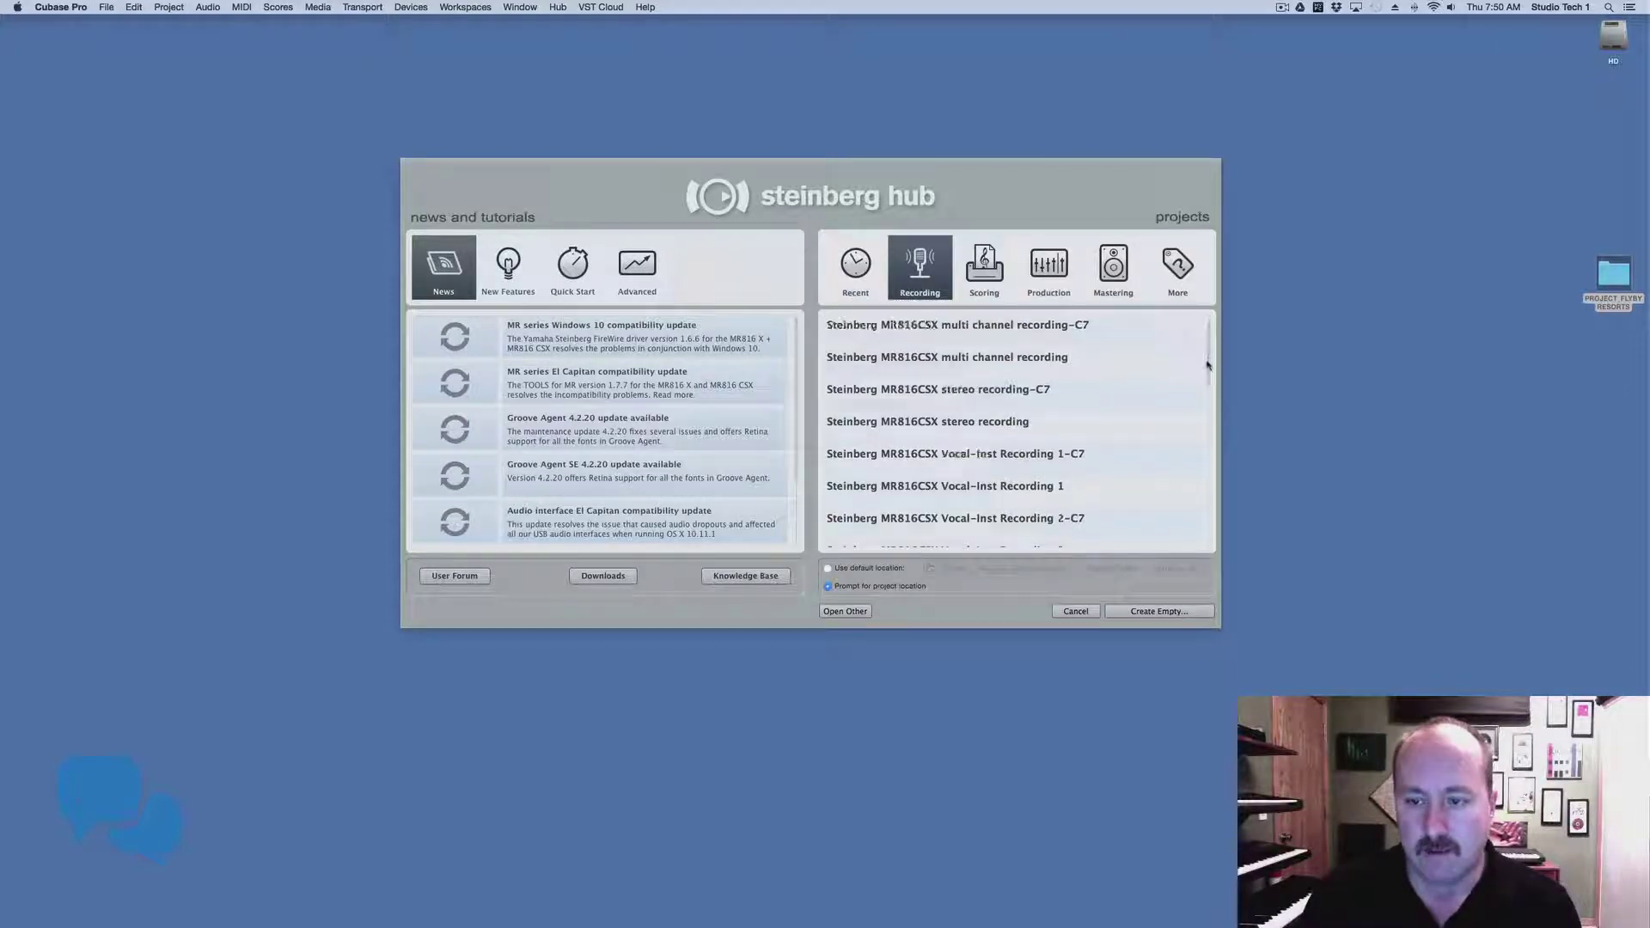
scroll(1150, 400, "down", 5)
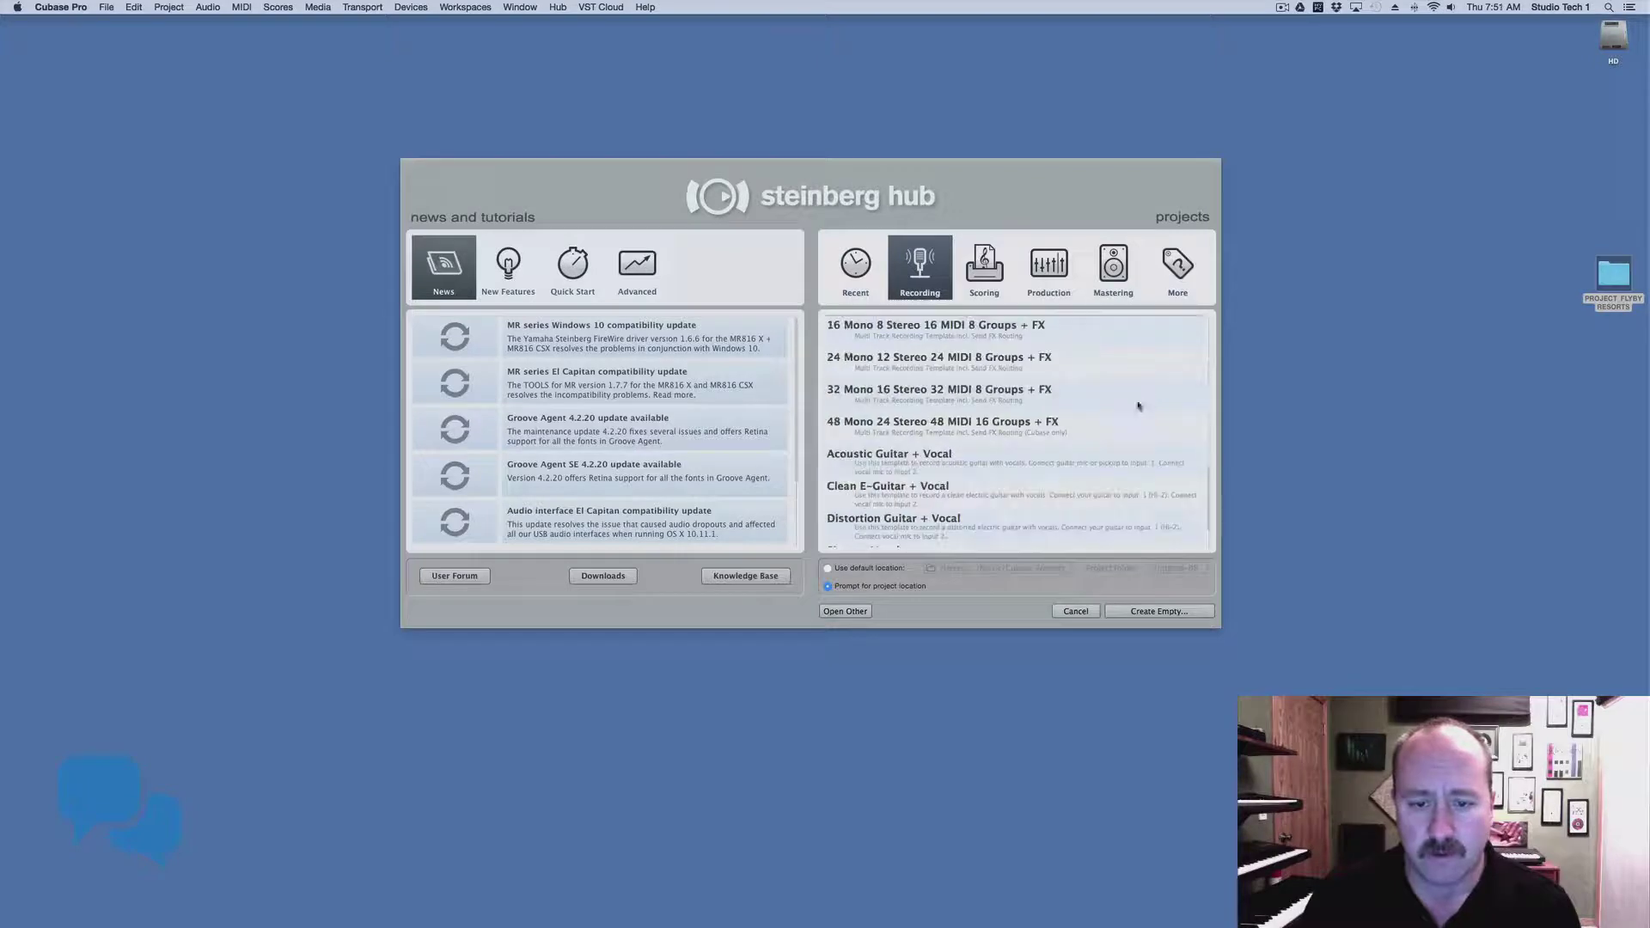
scroll(917, 475, "down", 1)
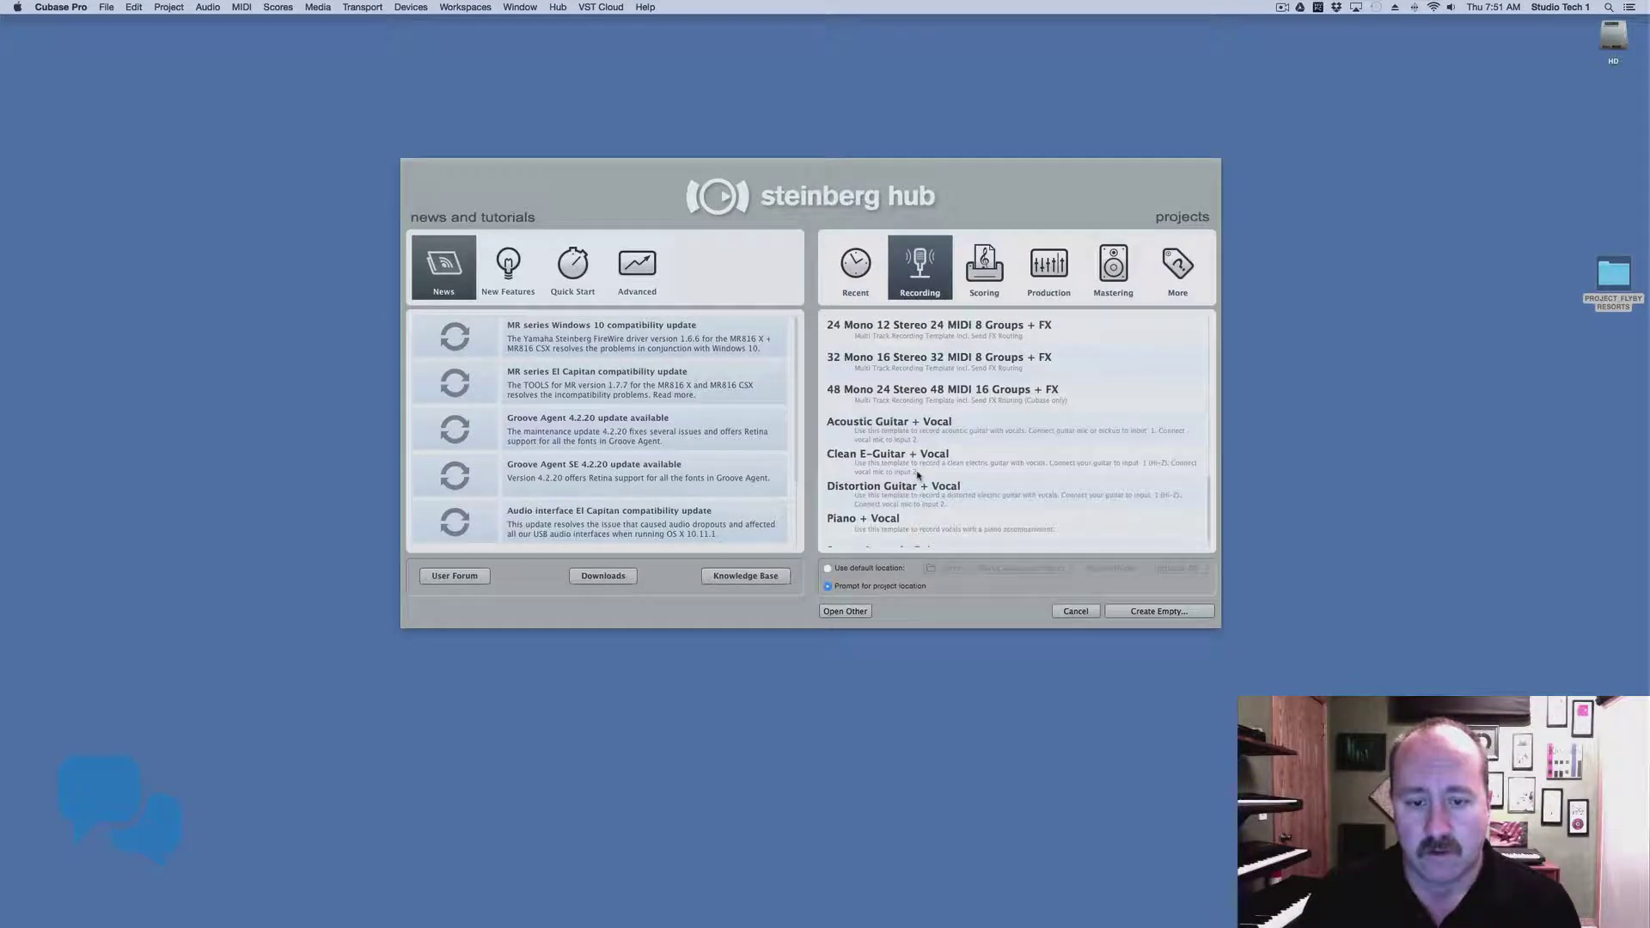
left_click(895, 519)
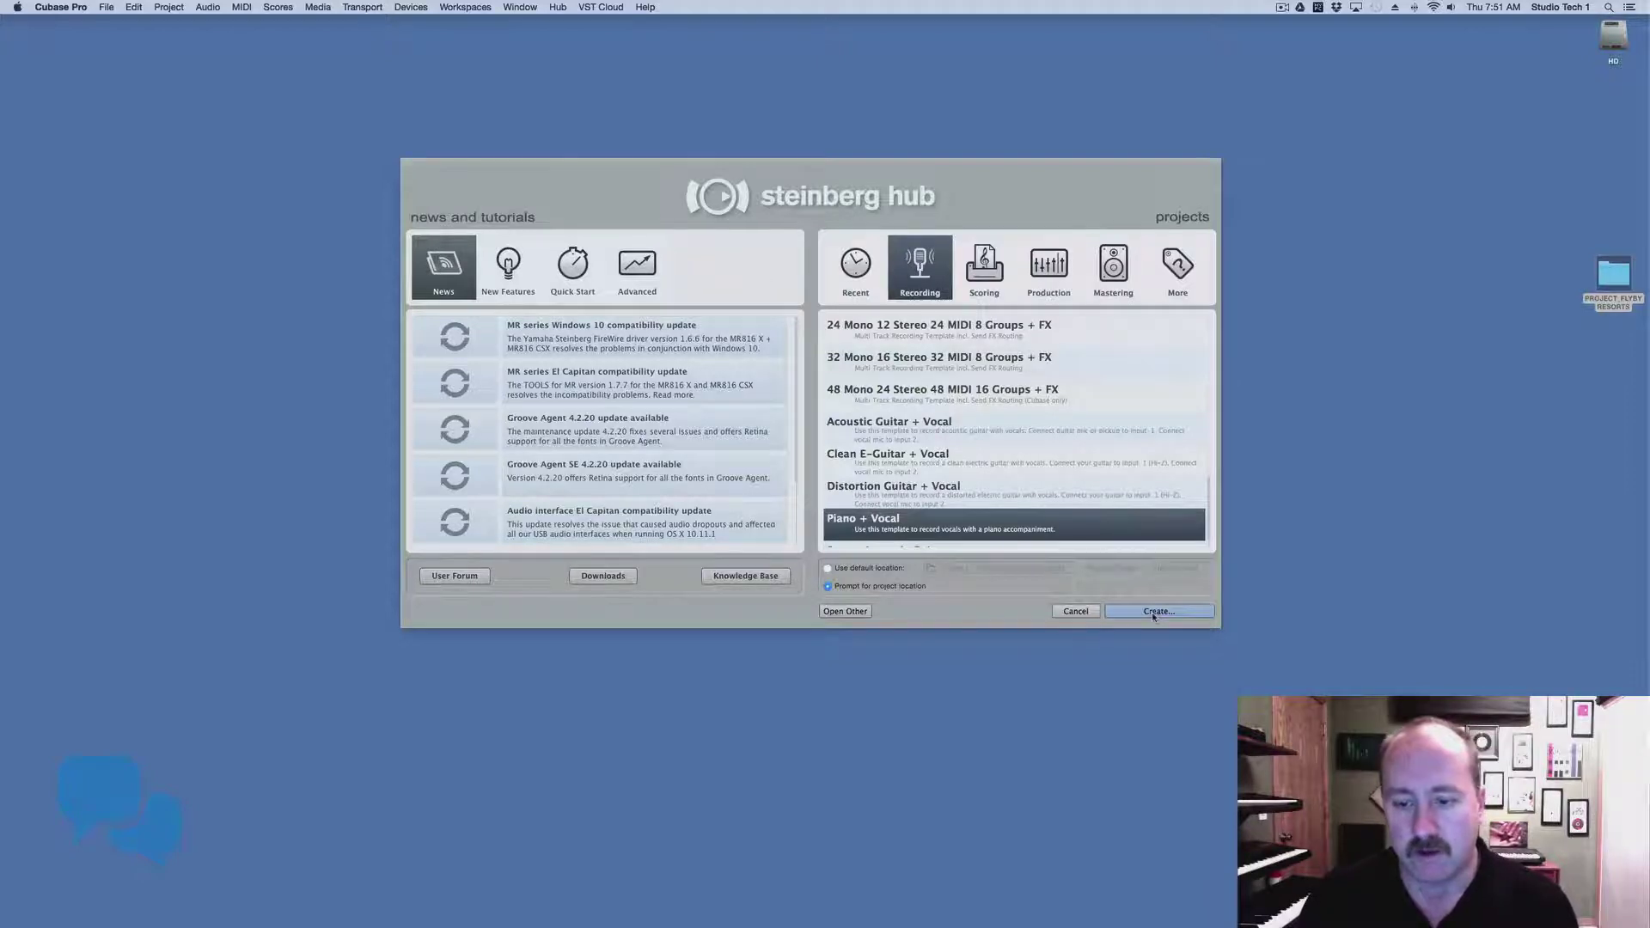
left_click(1157, 612)
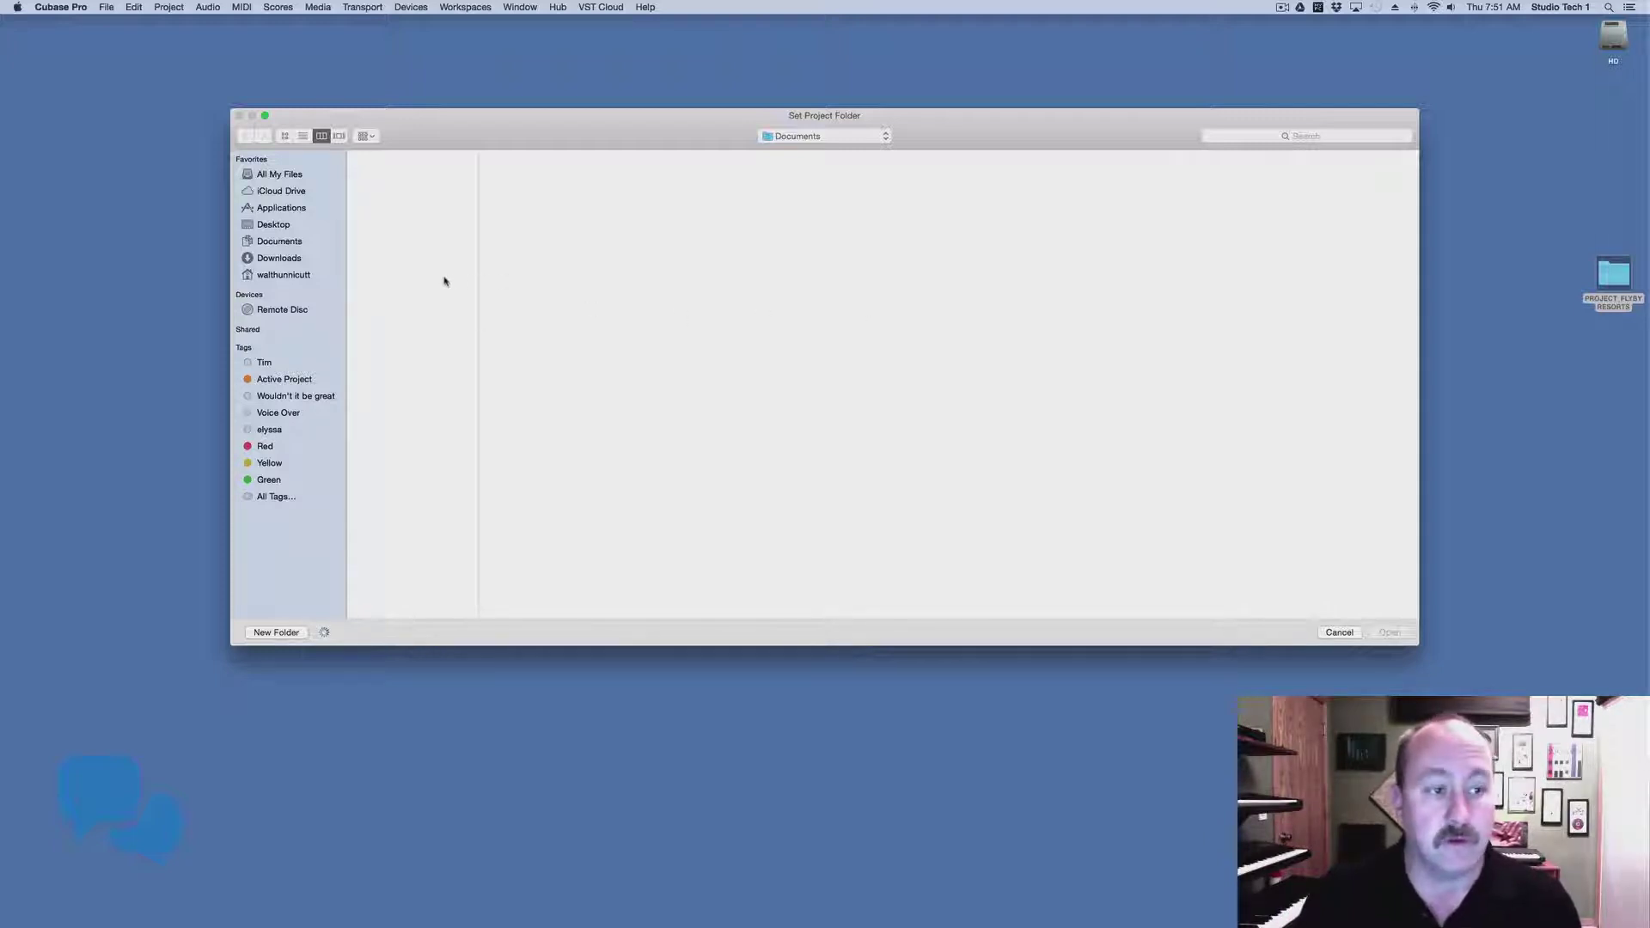
Check the subfolders of PROJECT_FLYBY RESORTS on the Desktop and select PROJECT FILES as the project location.
left_click(274, 227)
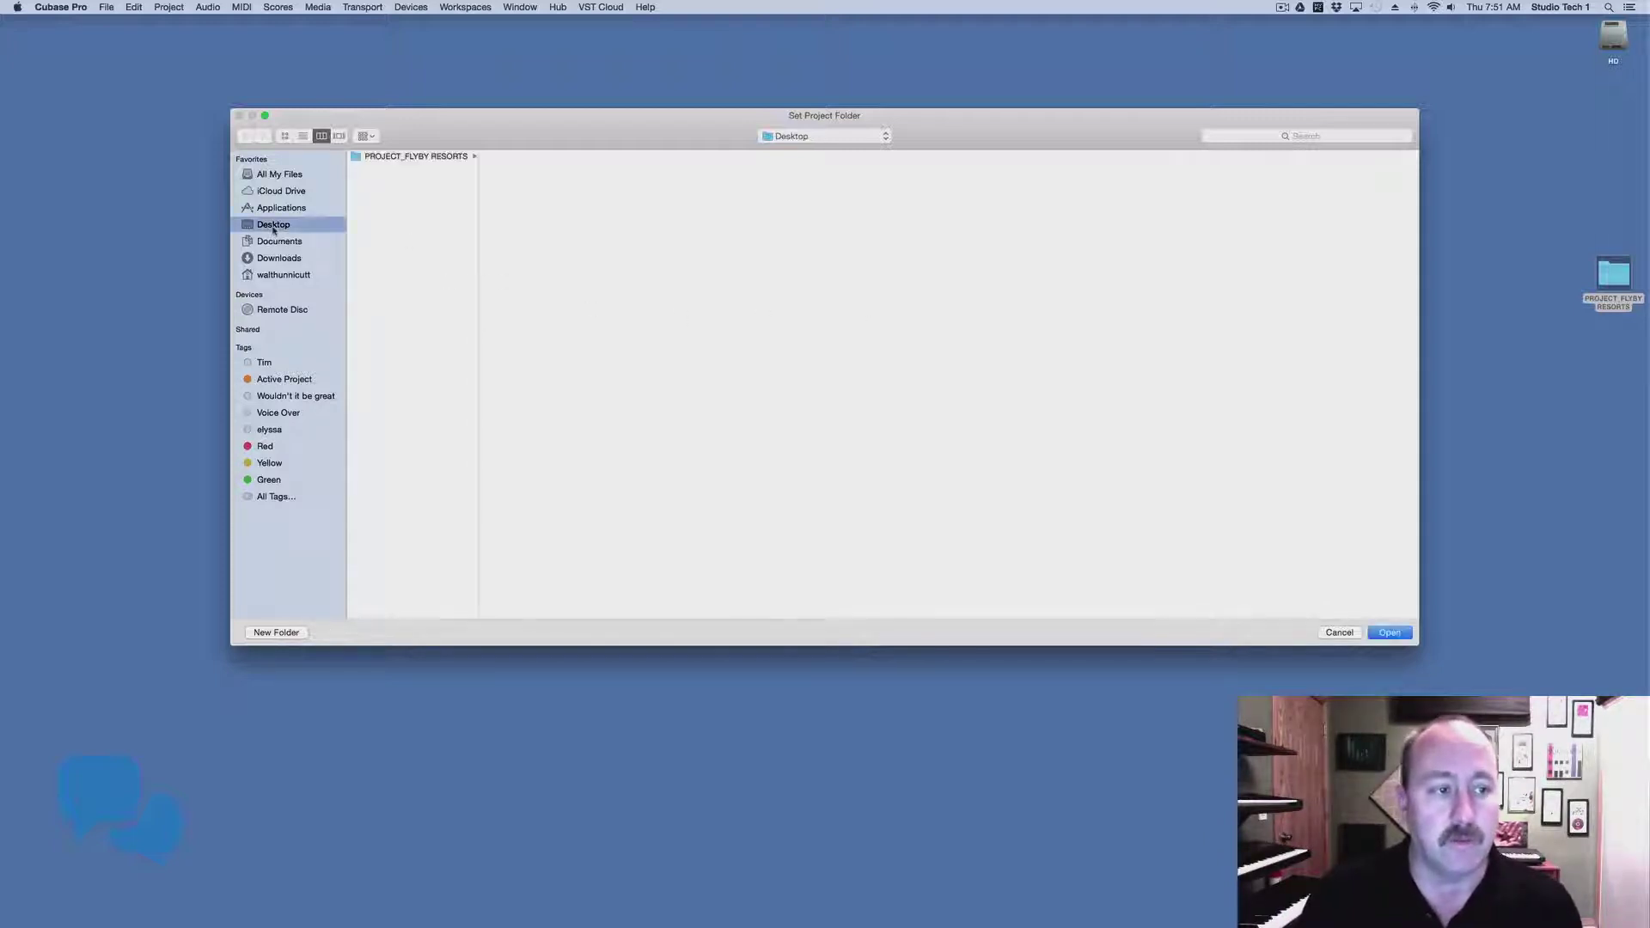
left_click(418, 157)
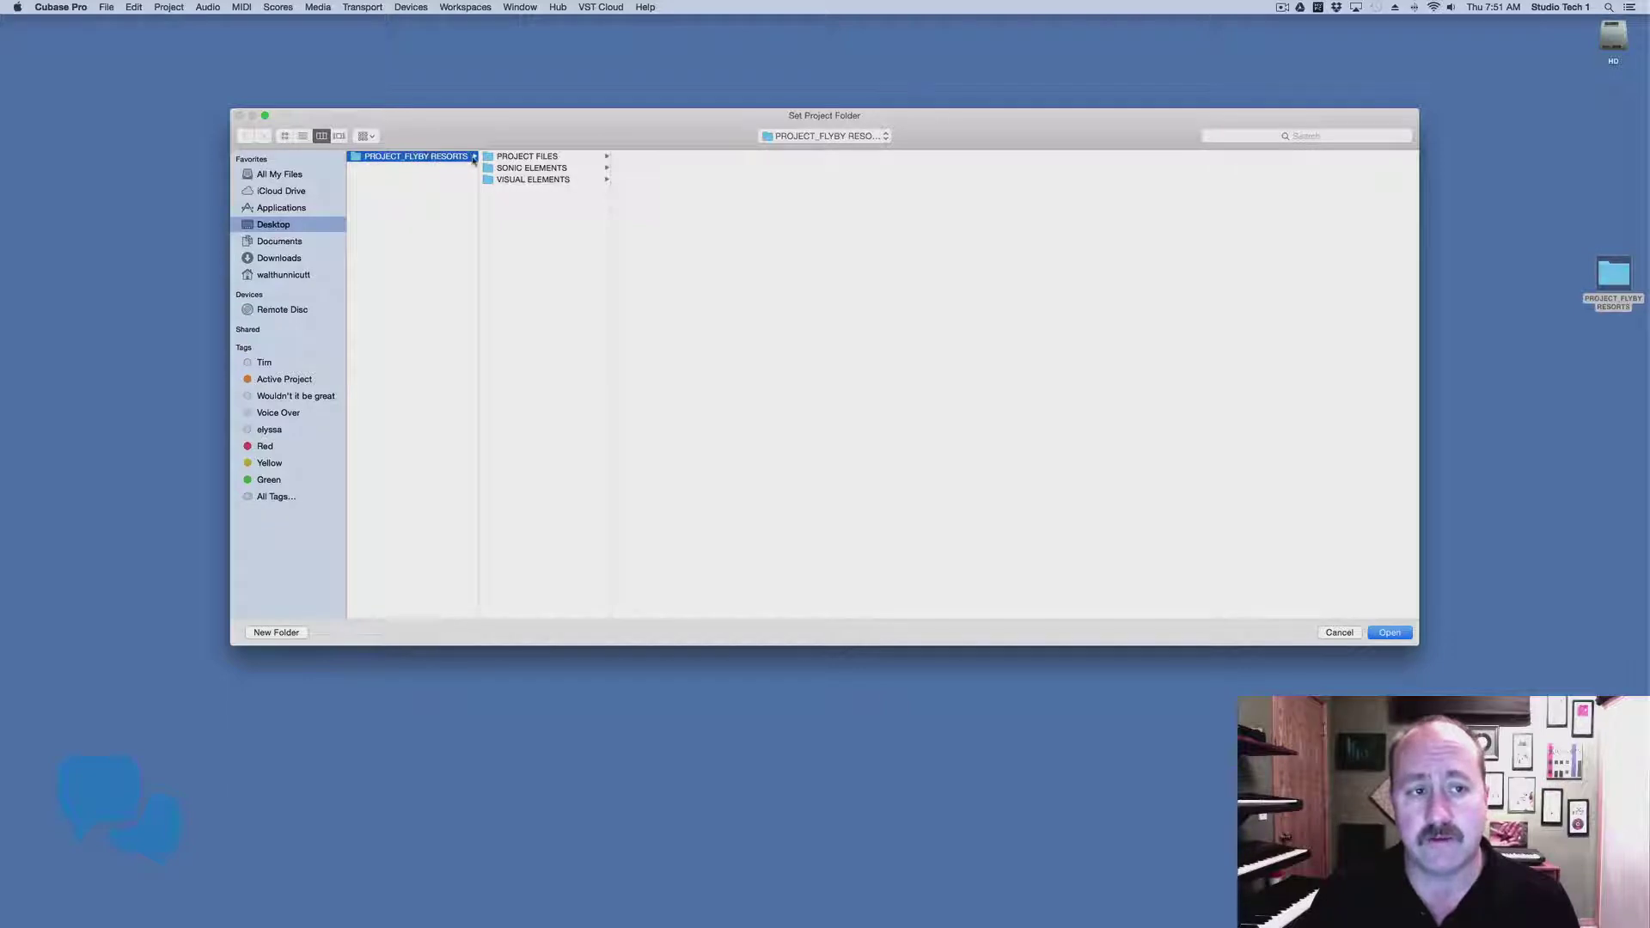
left_click(540, 158)
left_click(528, 181)
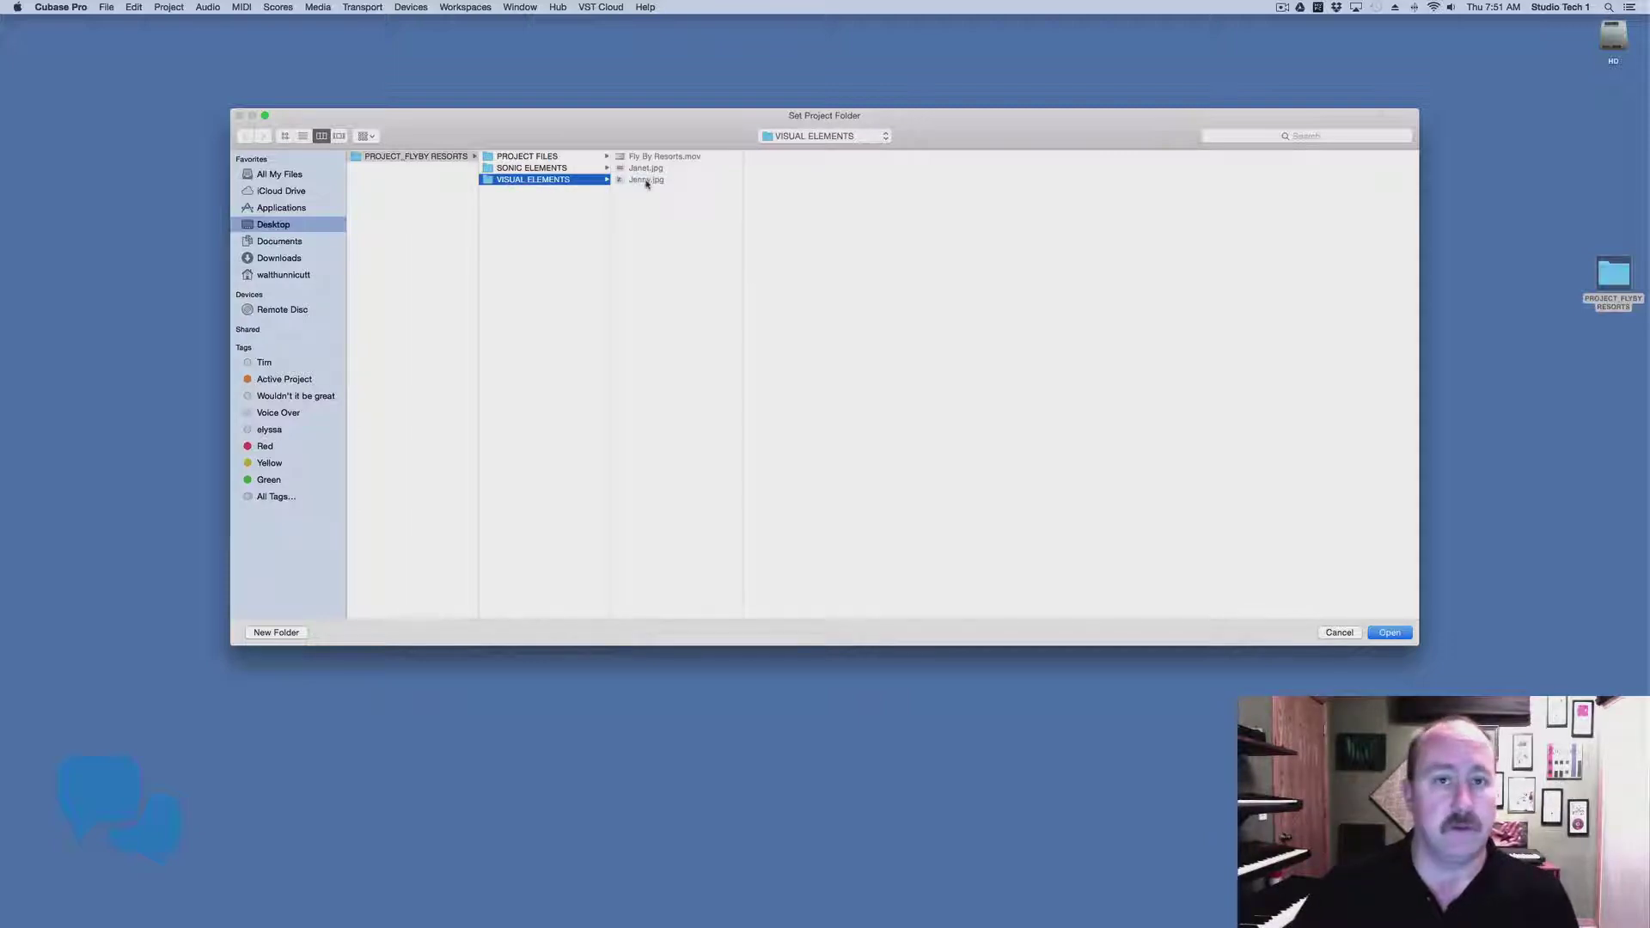
left_click(557, 169)
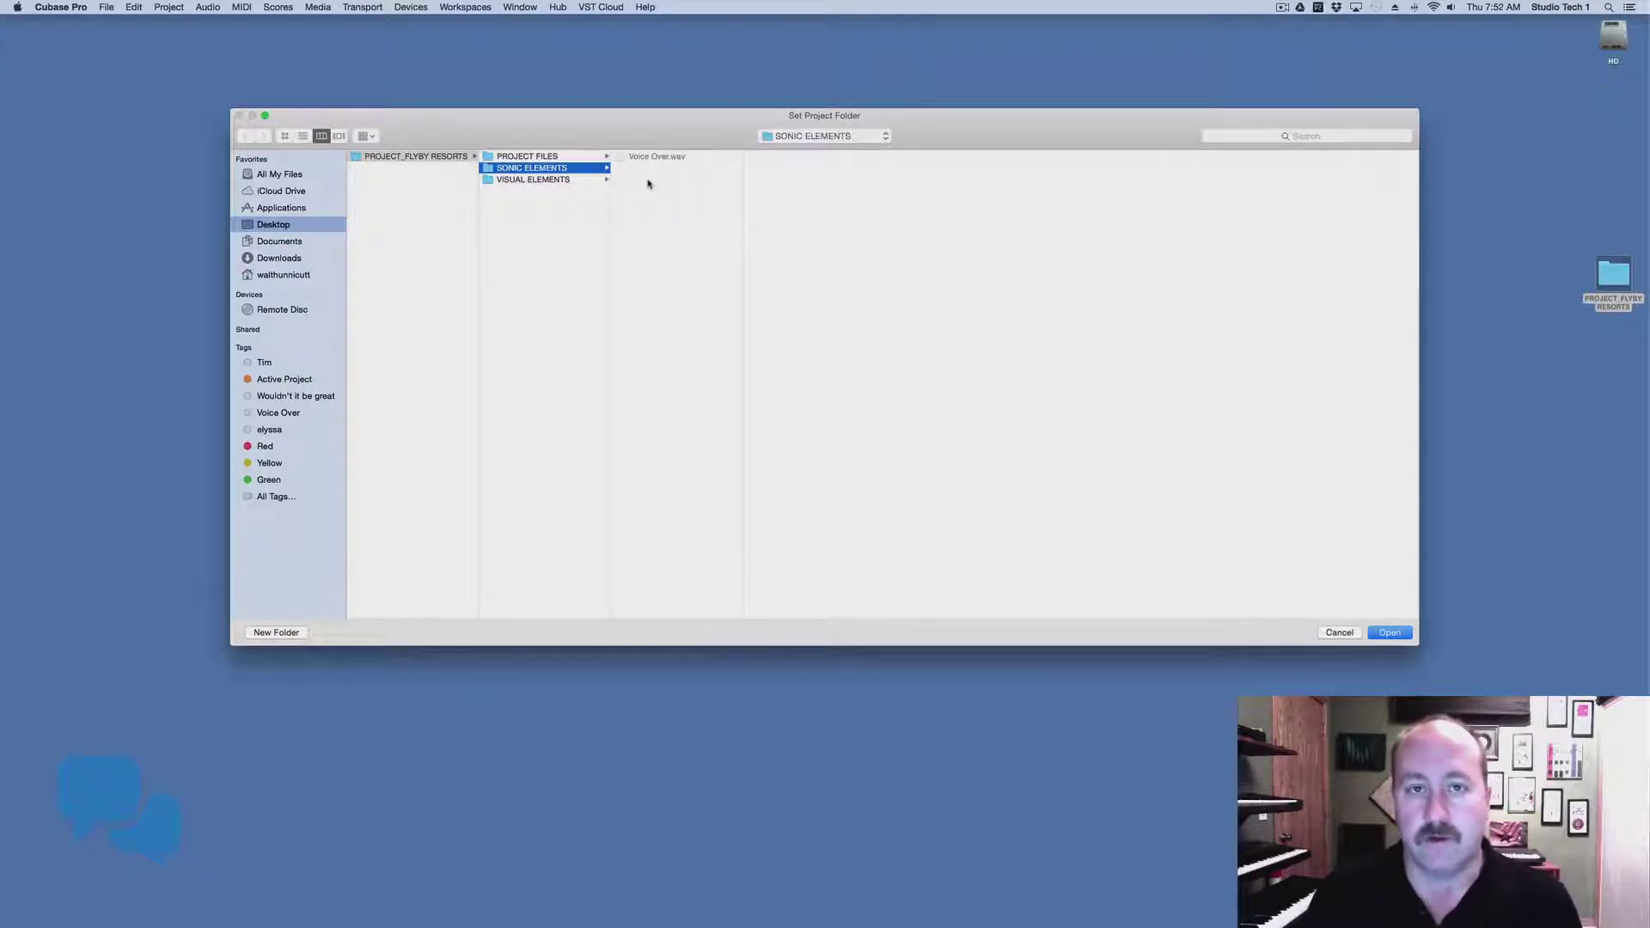
left_click(563, 157)
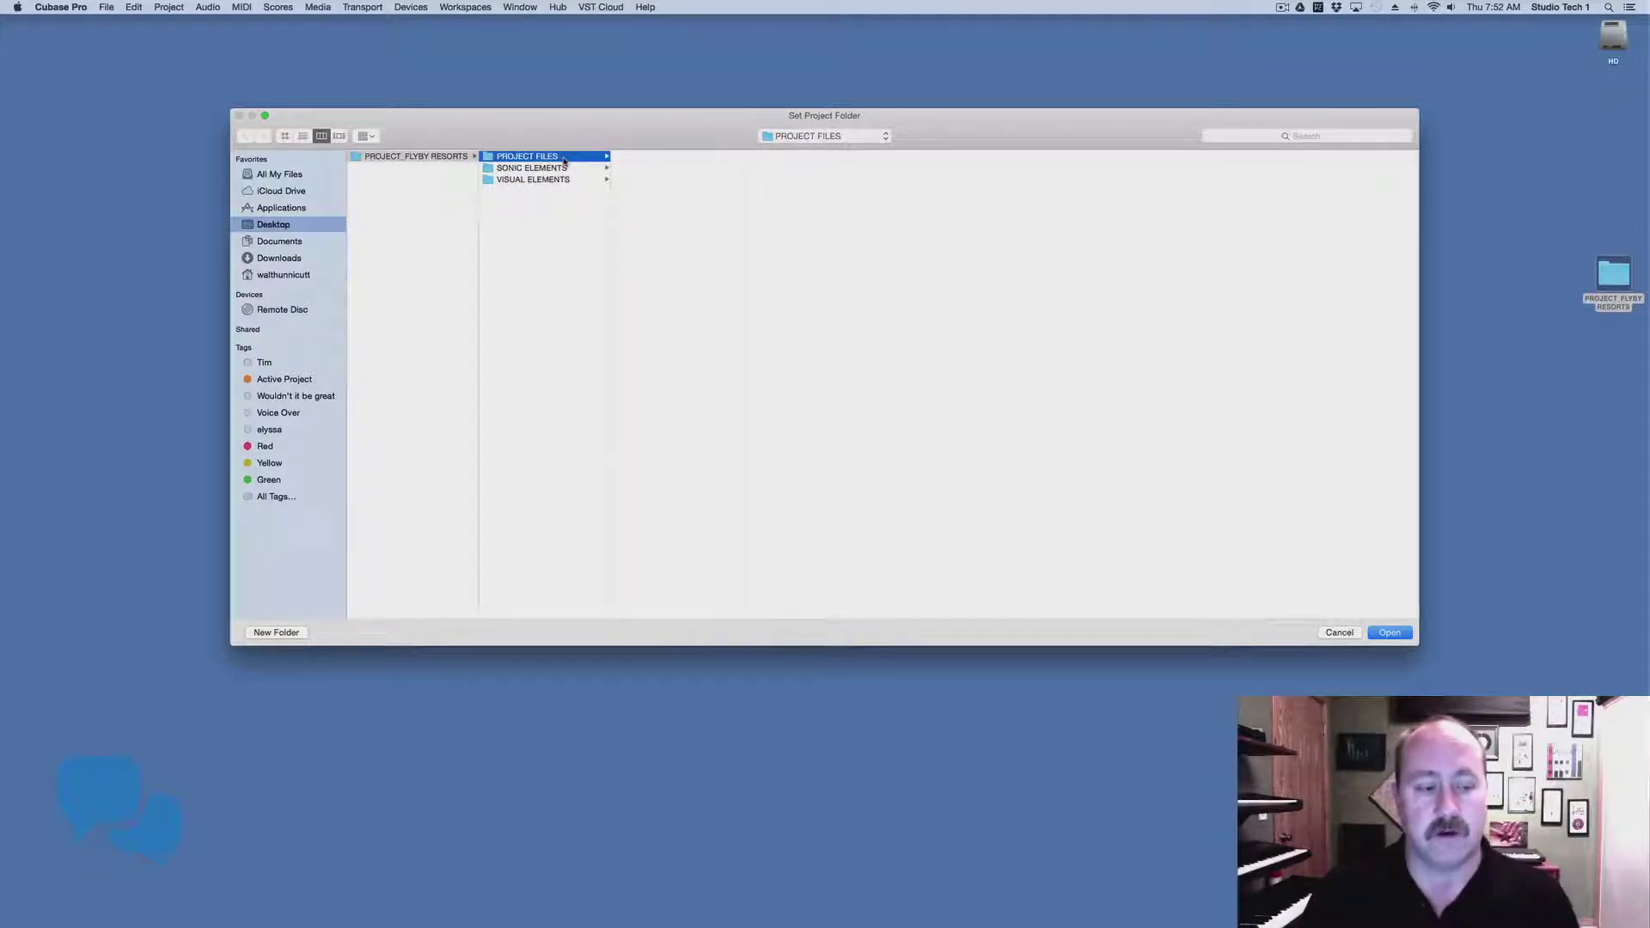
Create a folder named "Fly by Theme Song" inside PROJECT FILES and set it as the project folder.
left_click(276, 632)
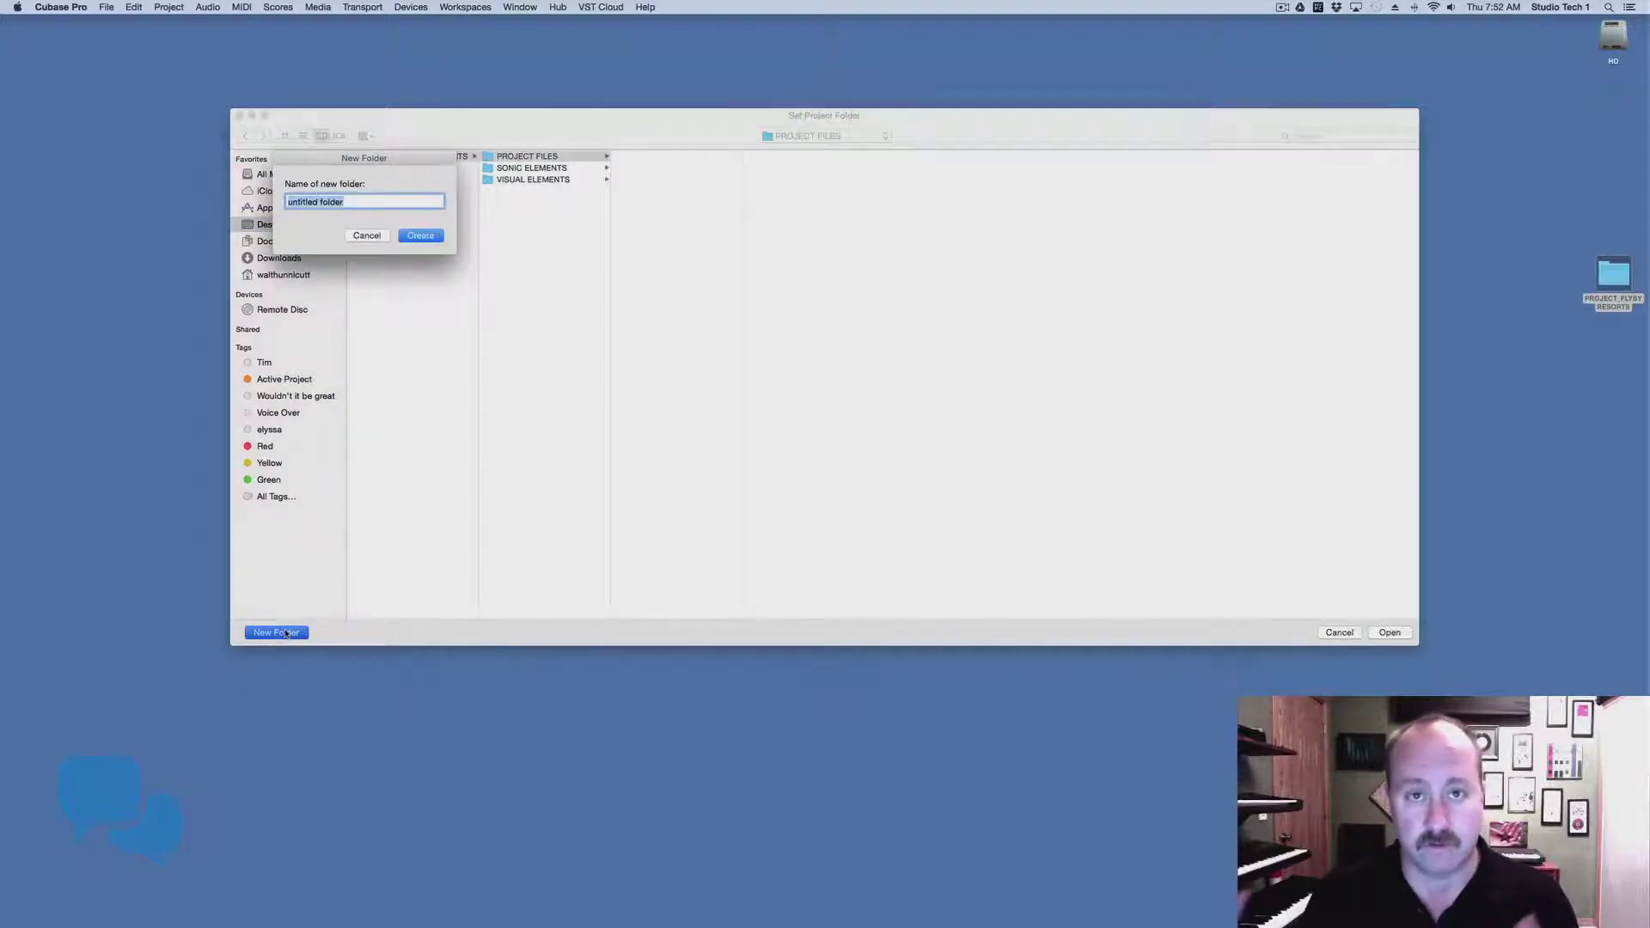
type("Fi")
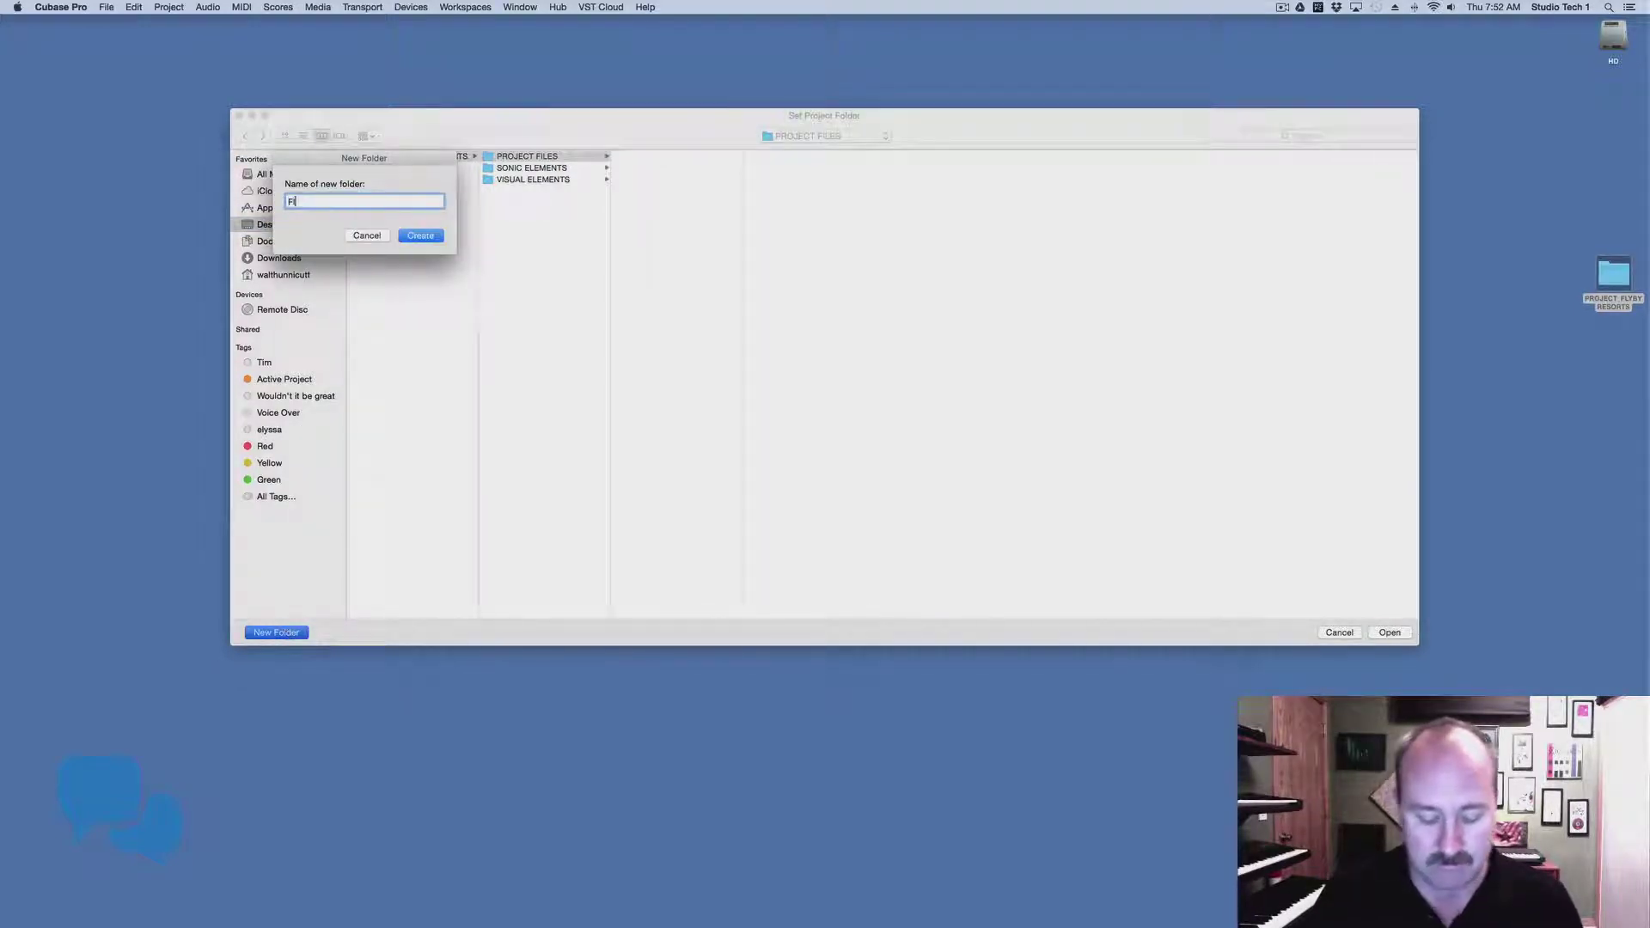
type("y by ")
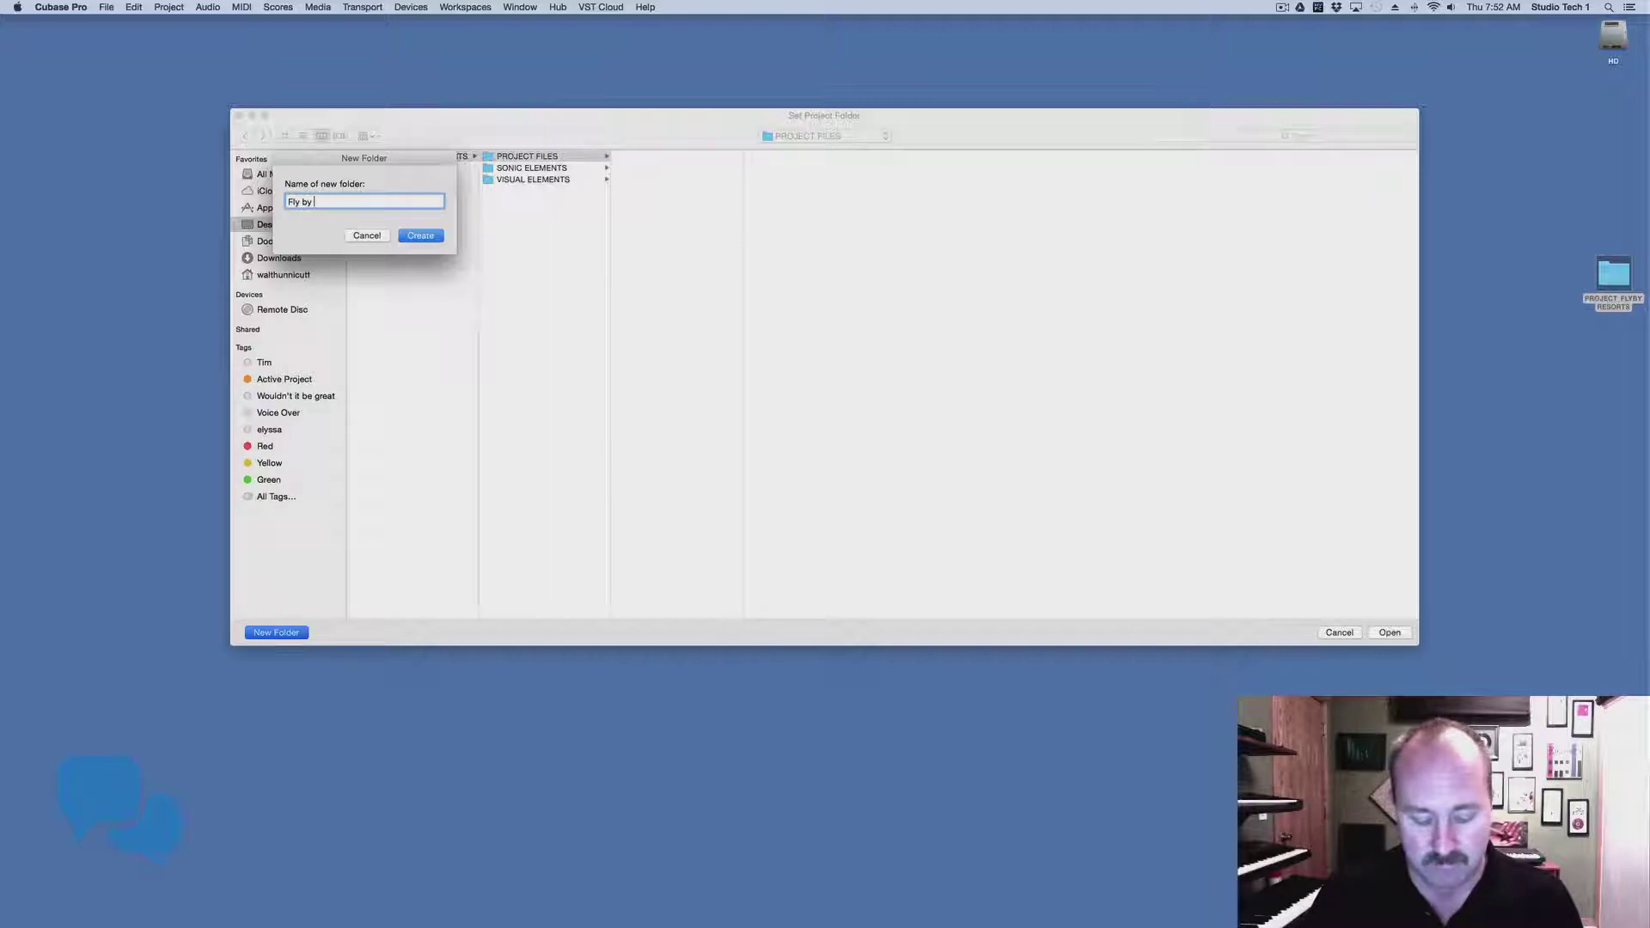
type("Theme Song")
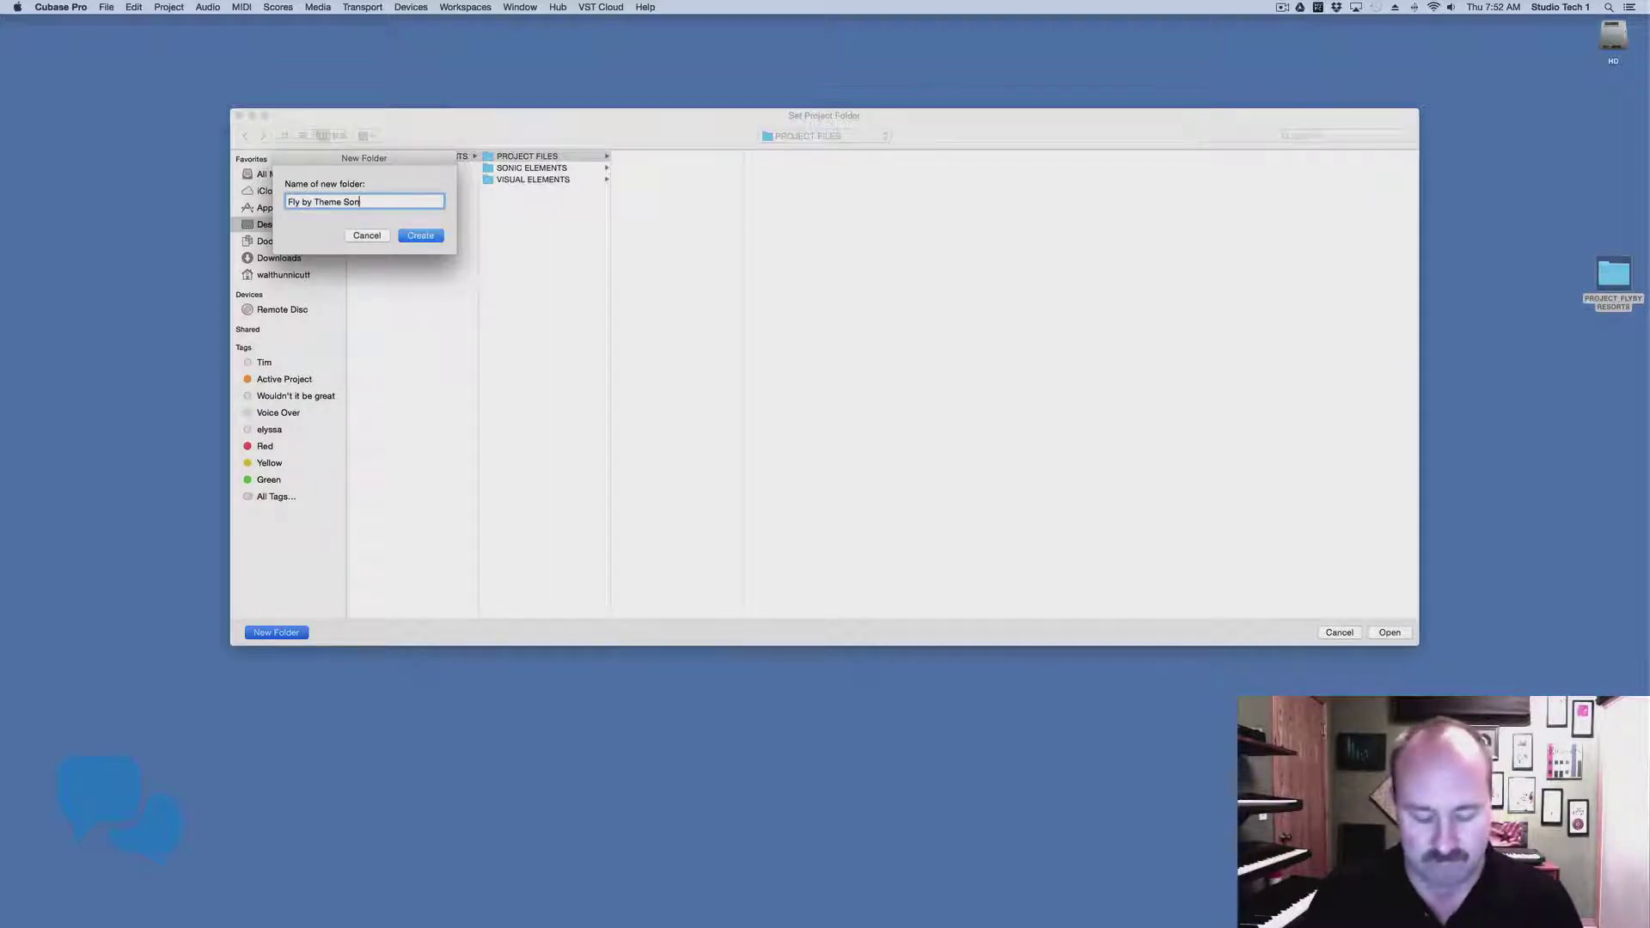
left_click(438, 236)
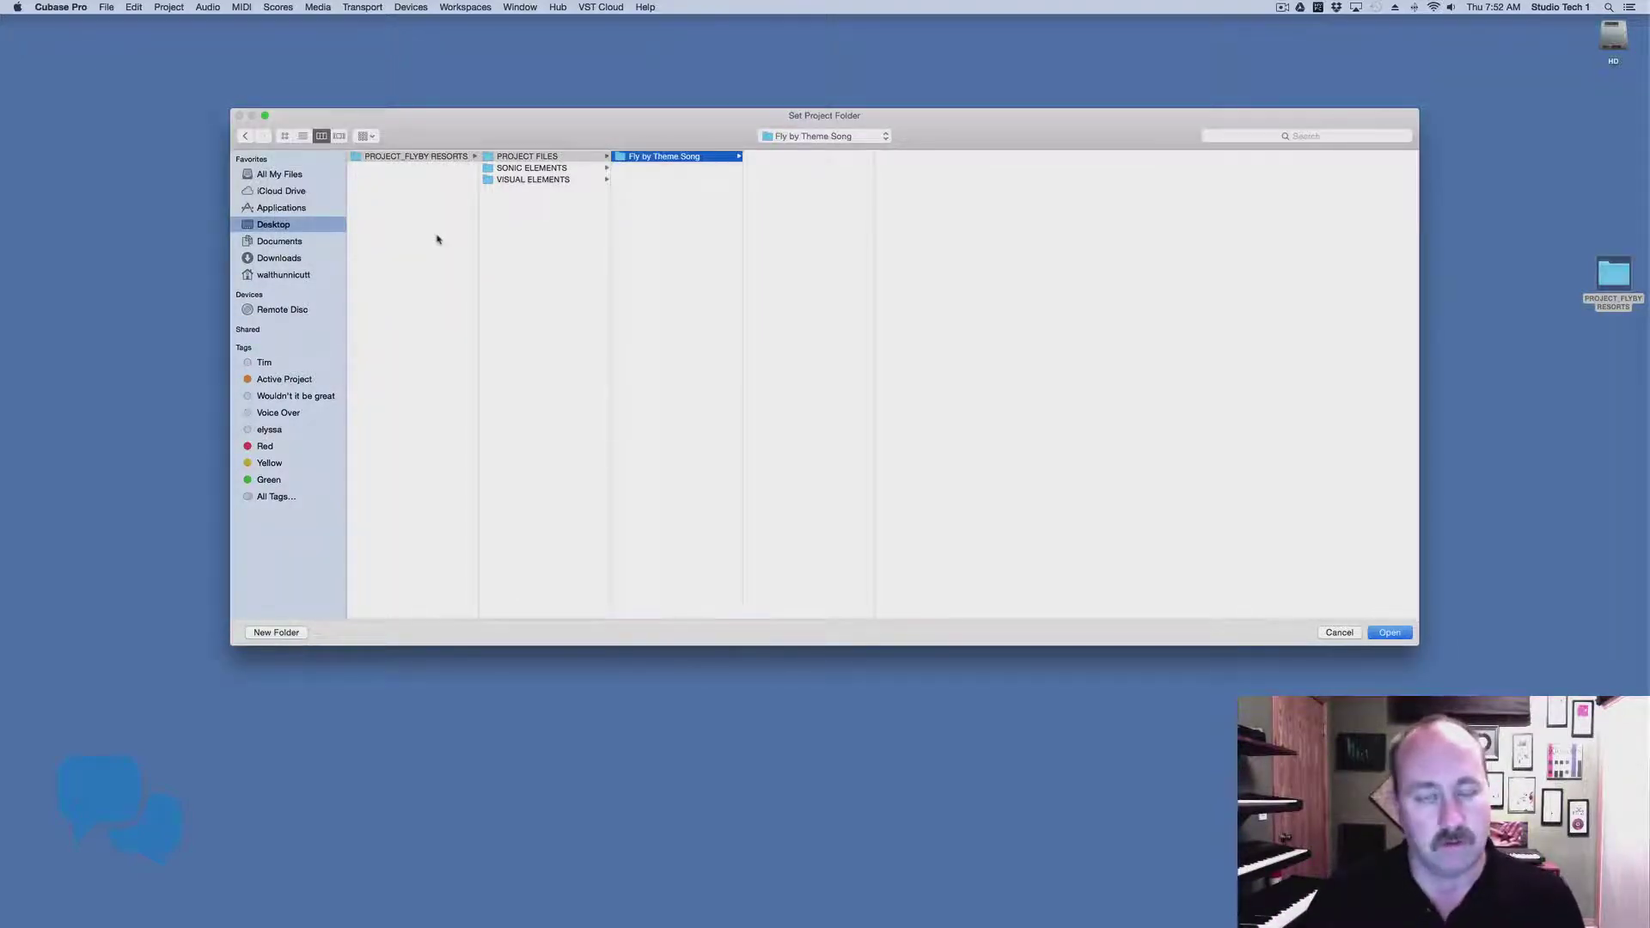
left_click(1388, 633)
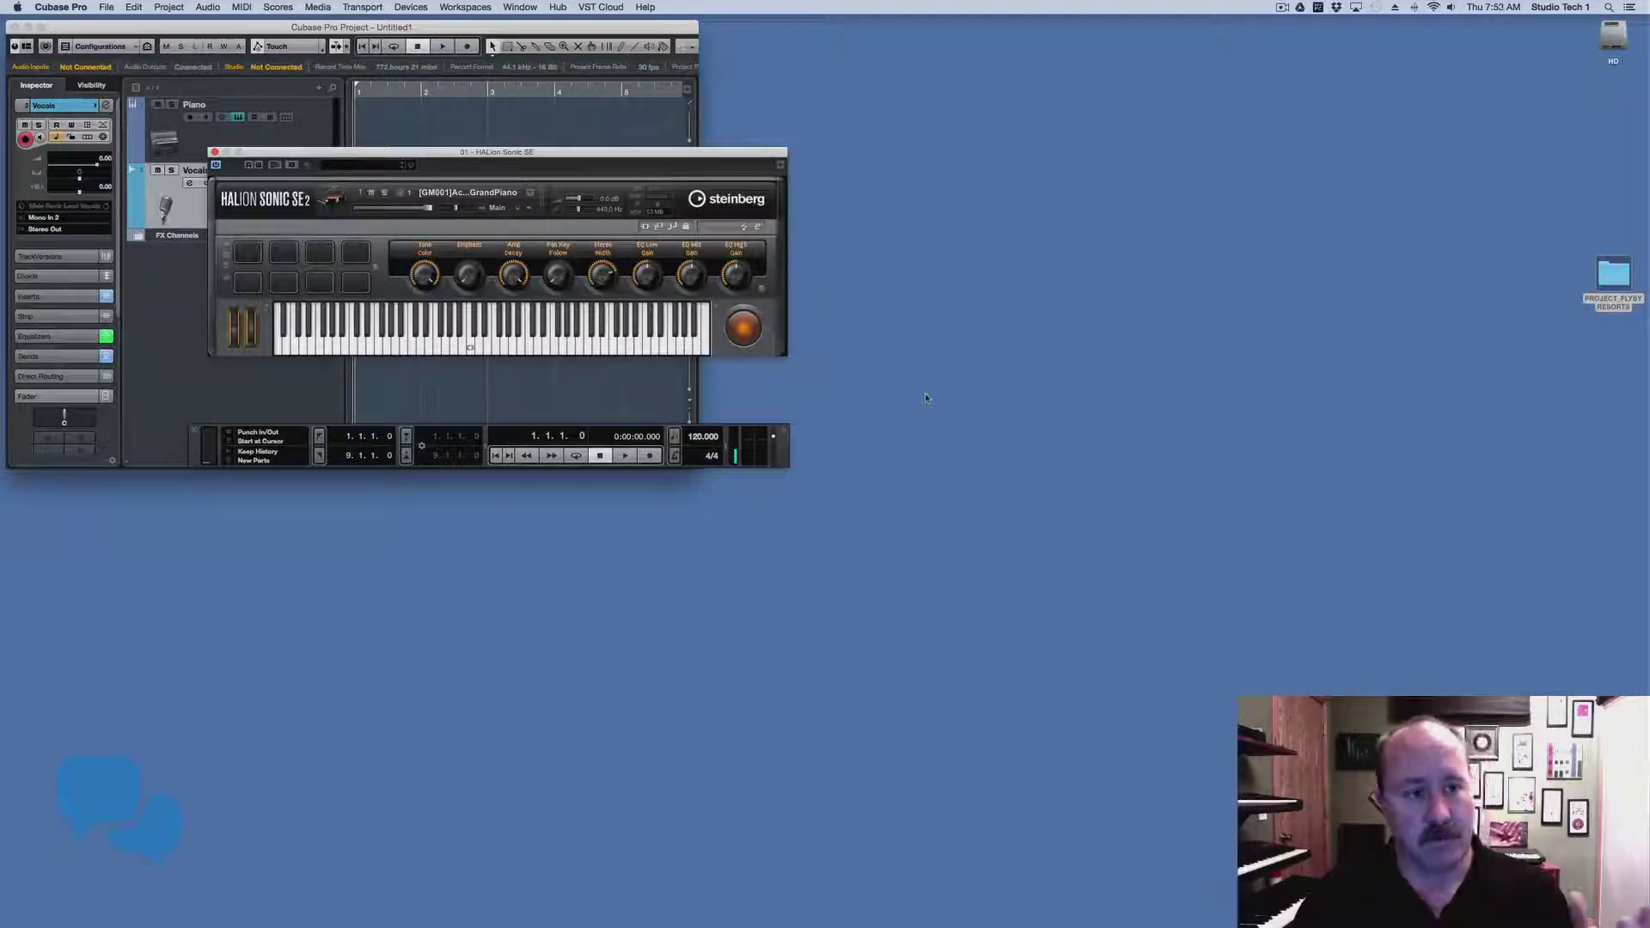
Apply the Project Window Only workspace to the new project.
left_click(448, 8)
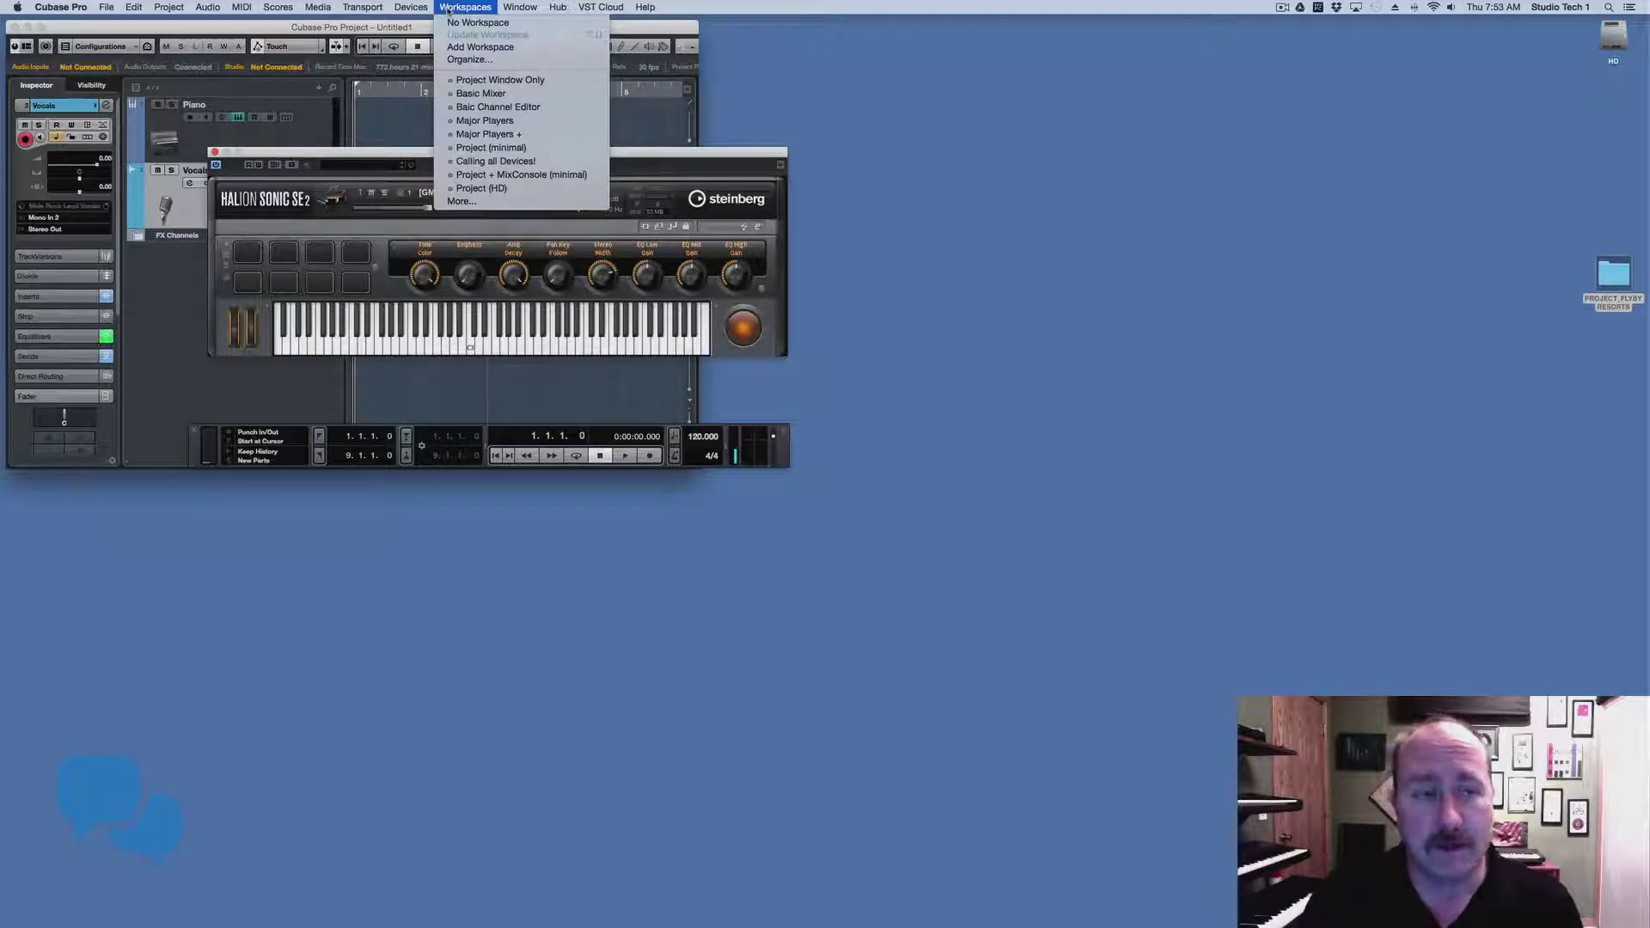
left_click(480, 79)
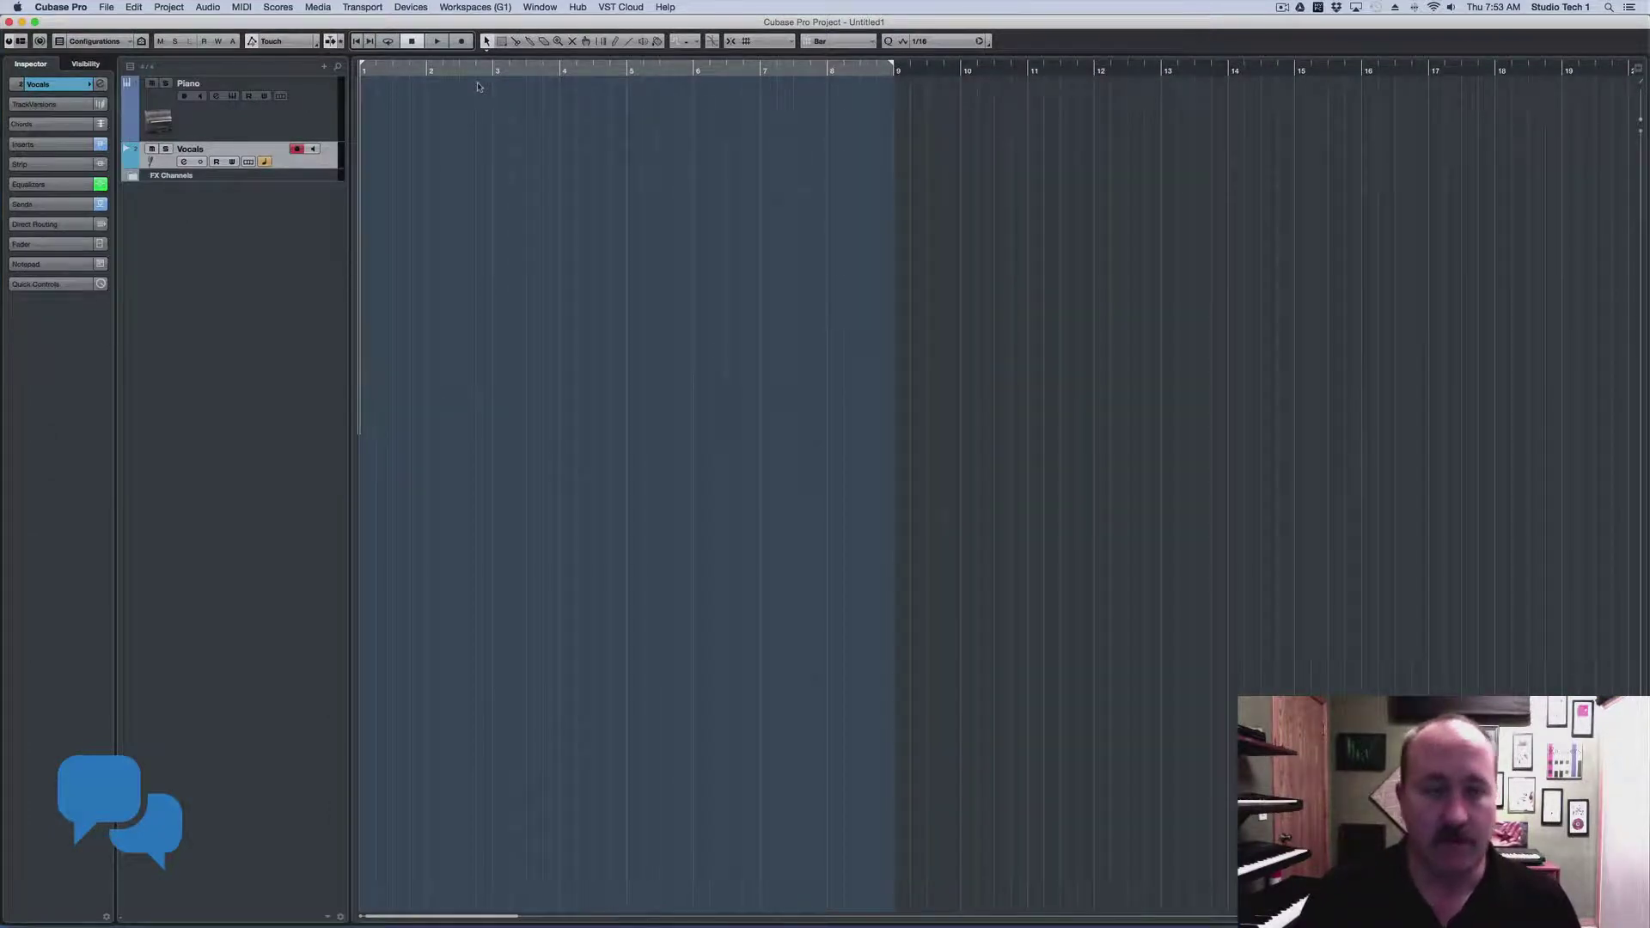
Switch the ASIO driver of the VST Audio System to Yamaha Steinberg FW in the device setup.
left_click(421, 8)
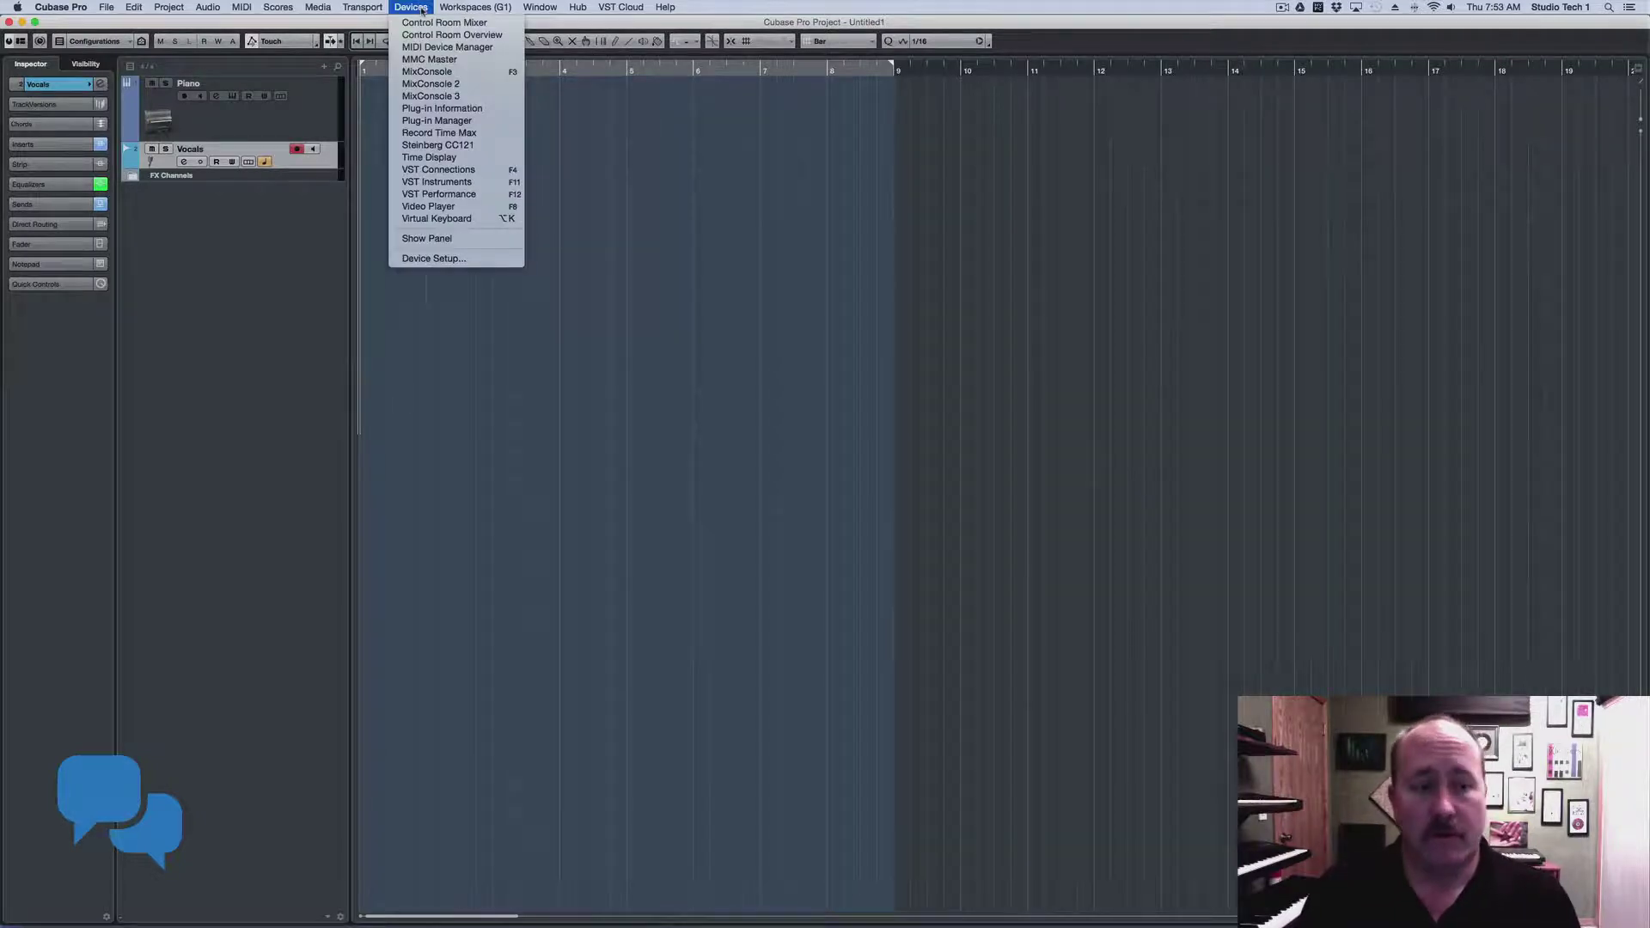
left_click(434, 260)
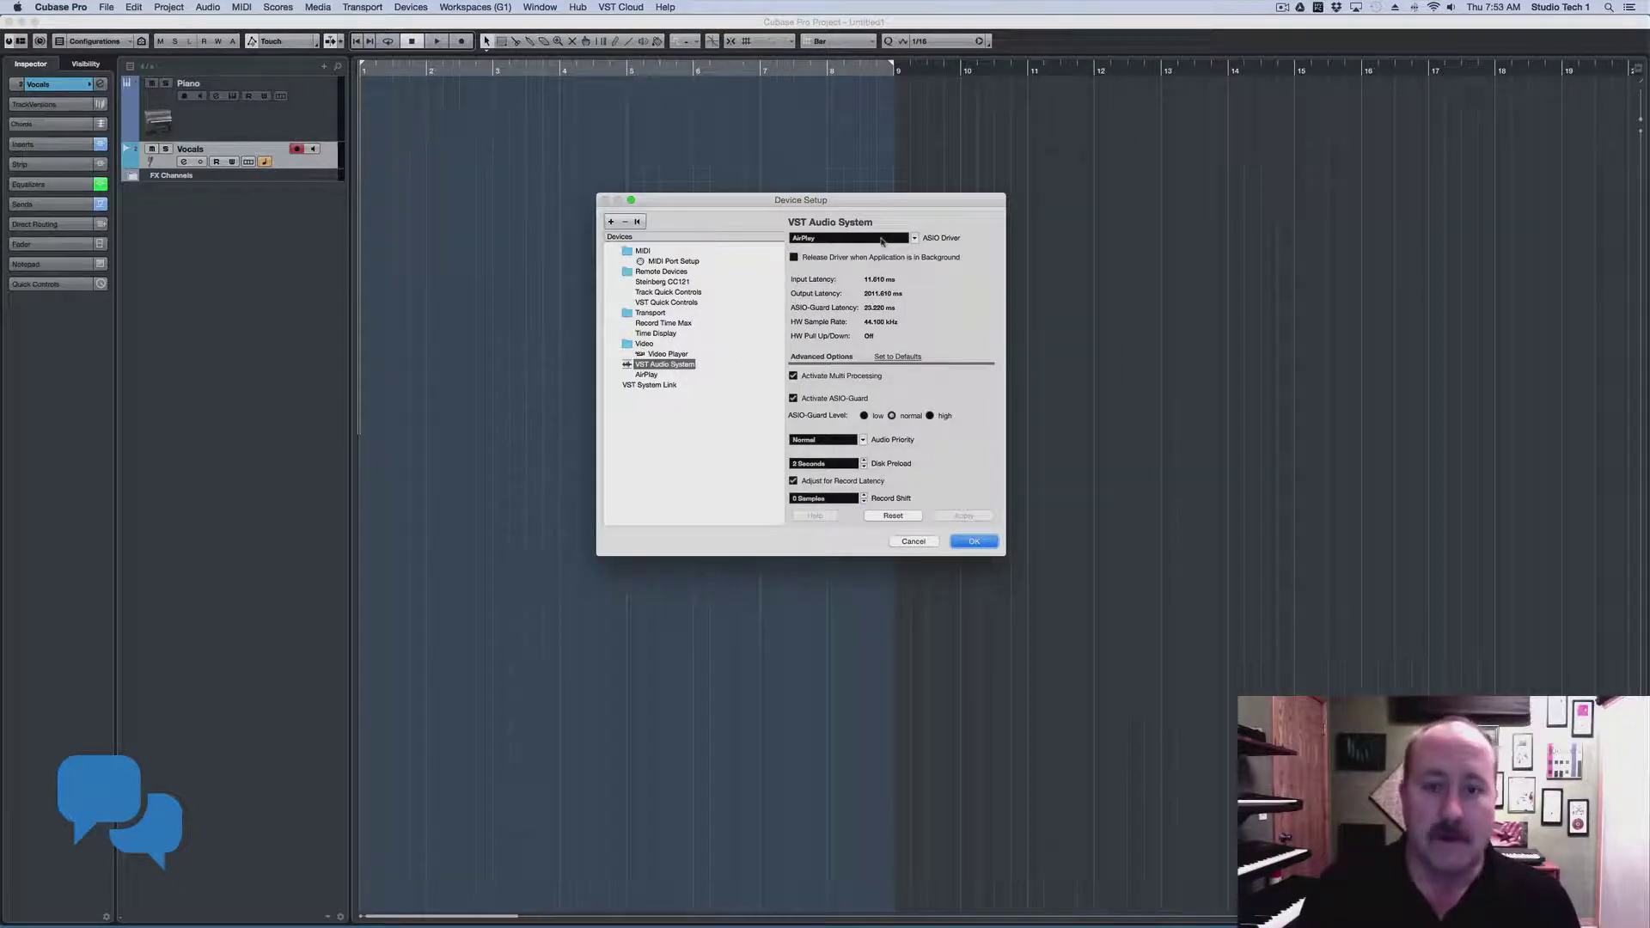
left_click(916, 239)
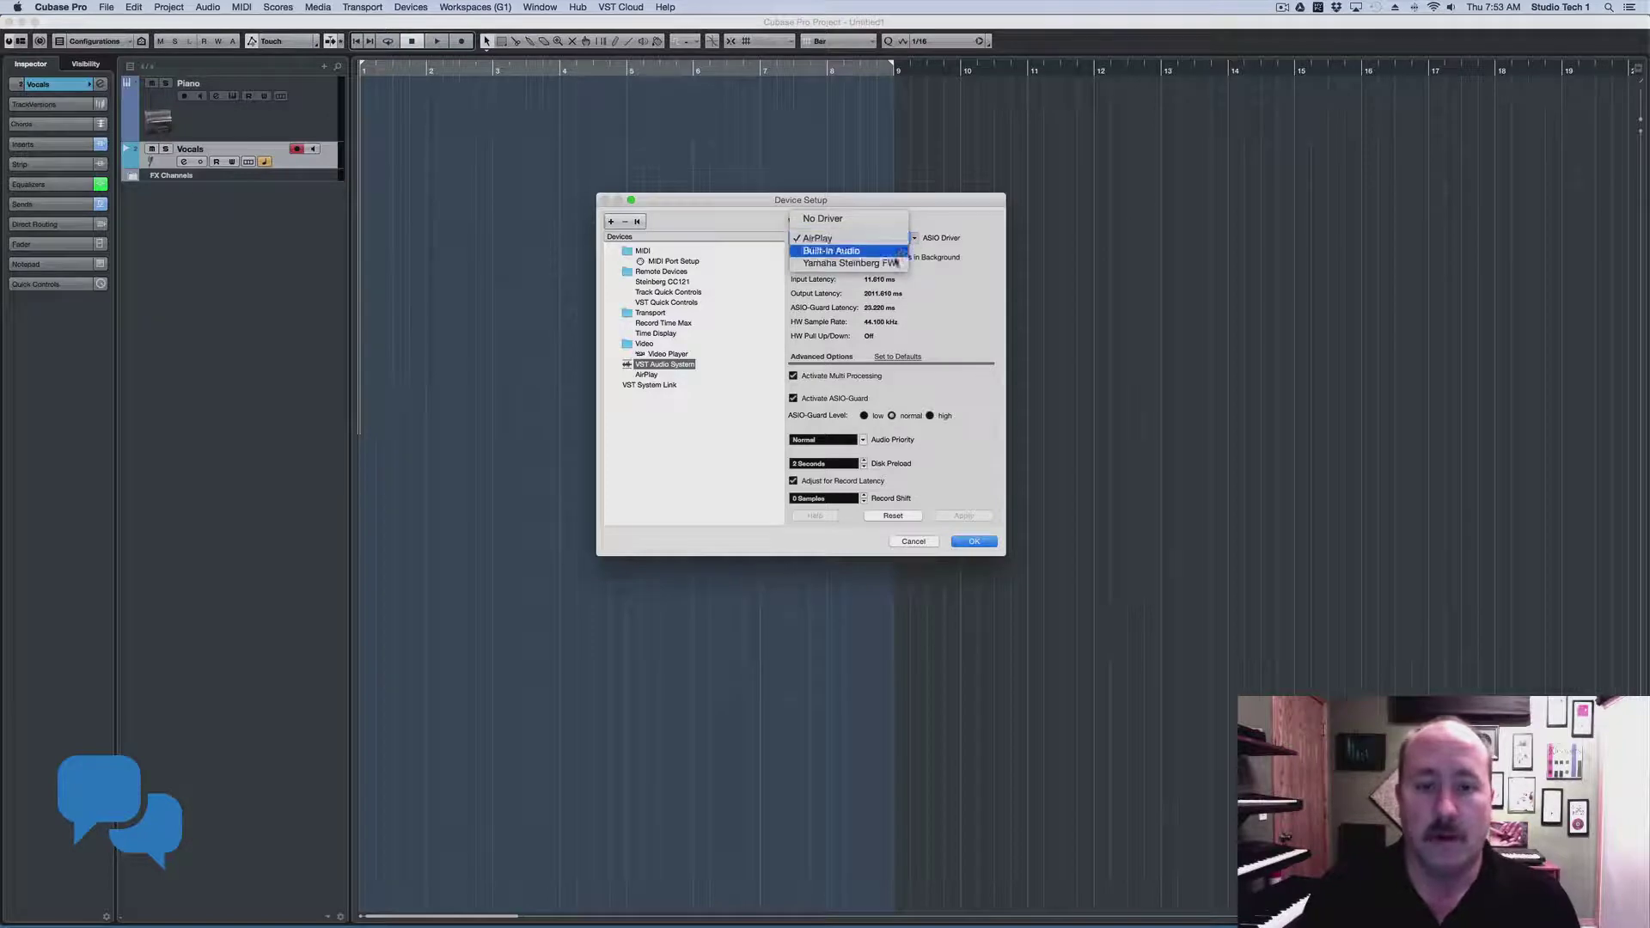
left_click(894, 262)
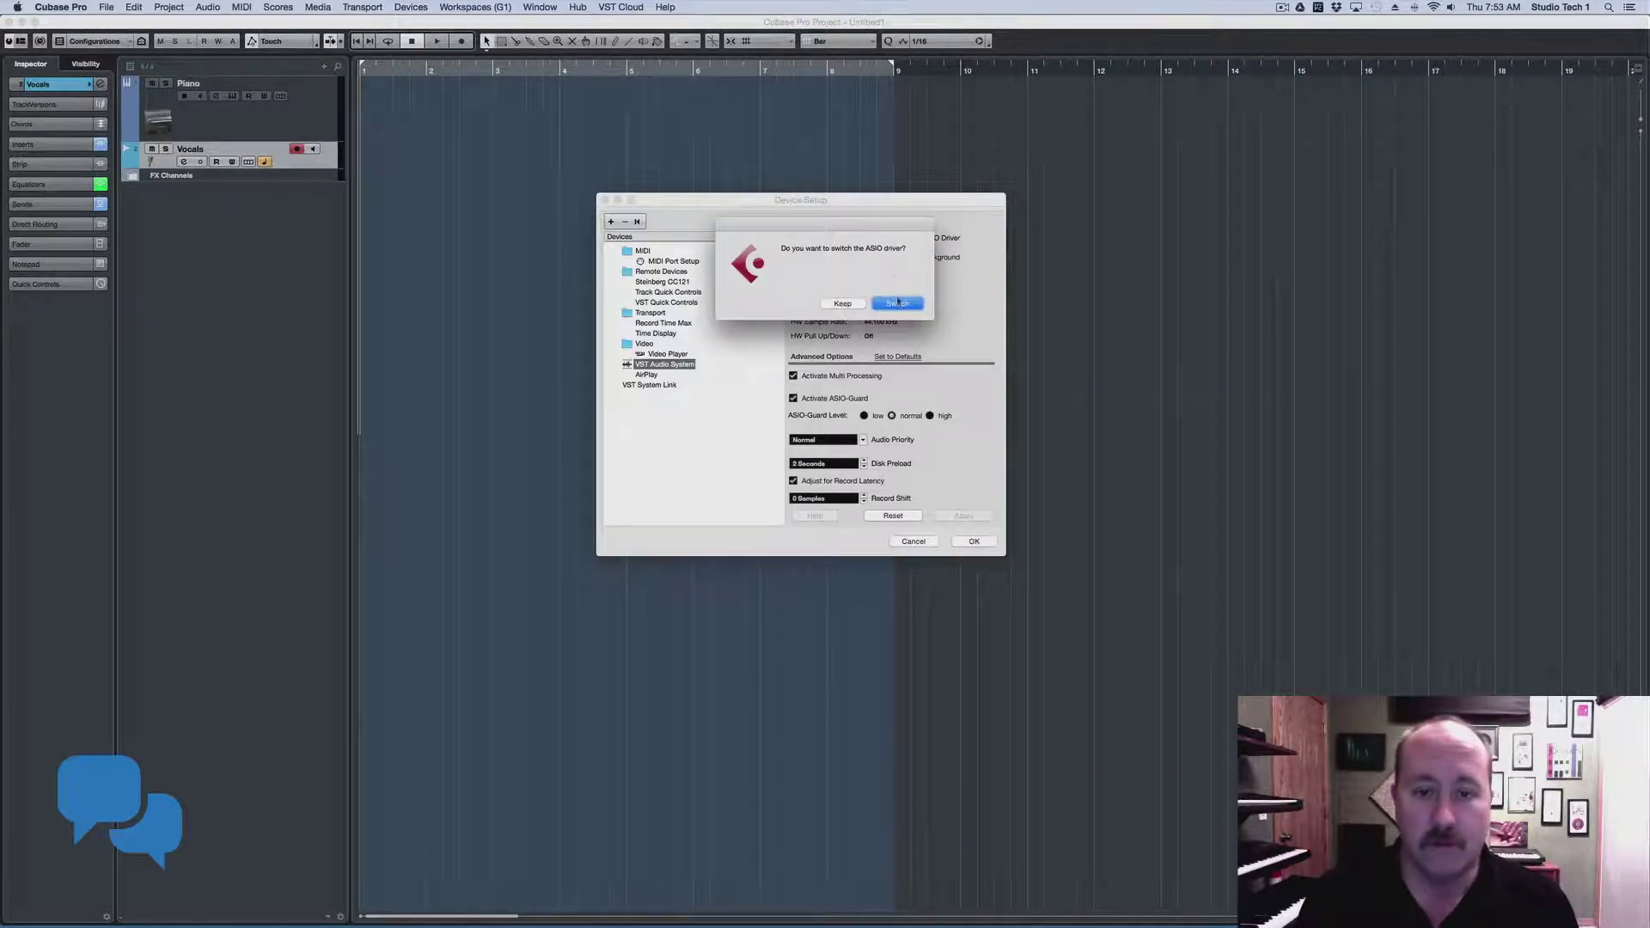
left_click(898, 302)
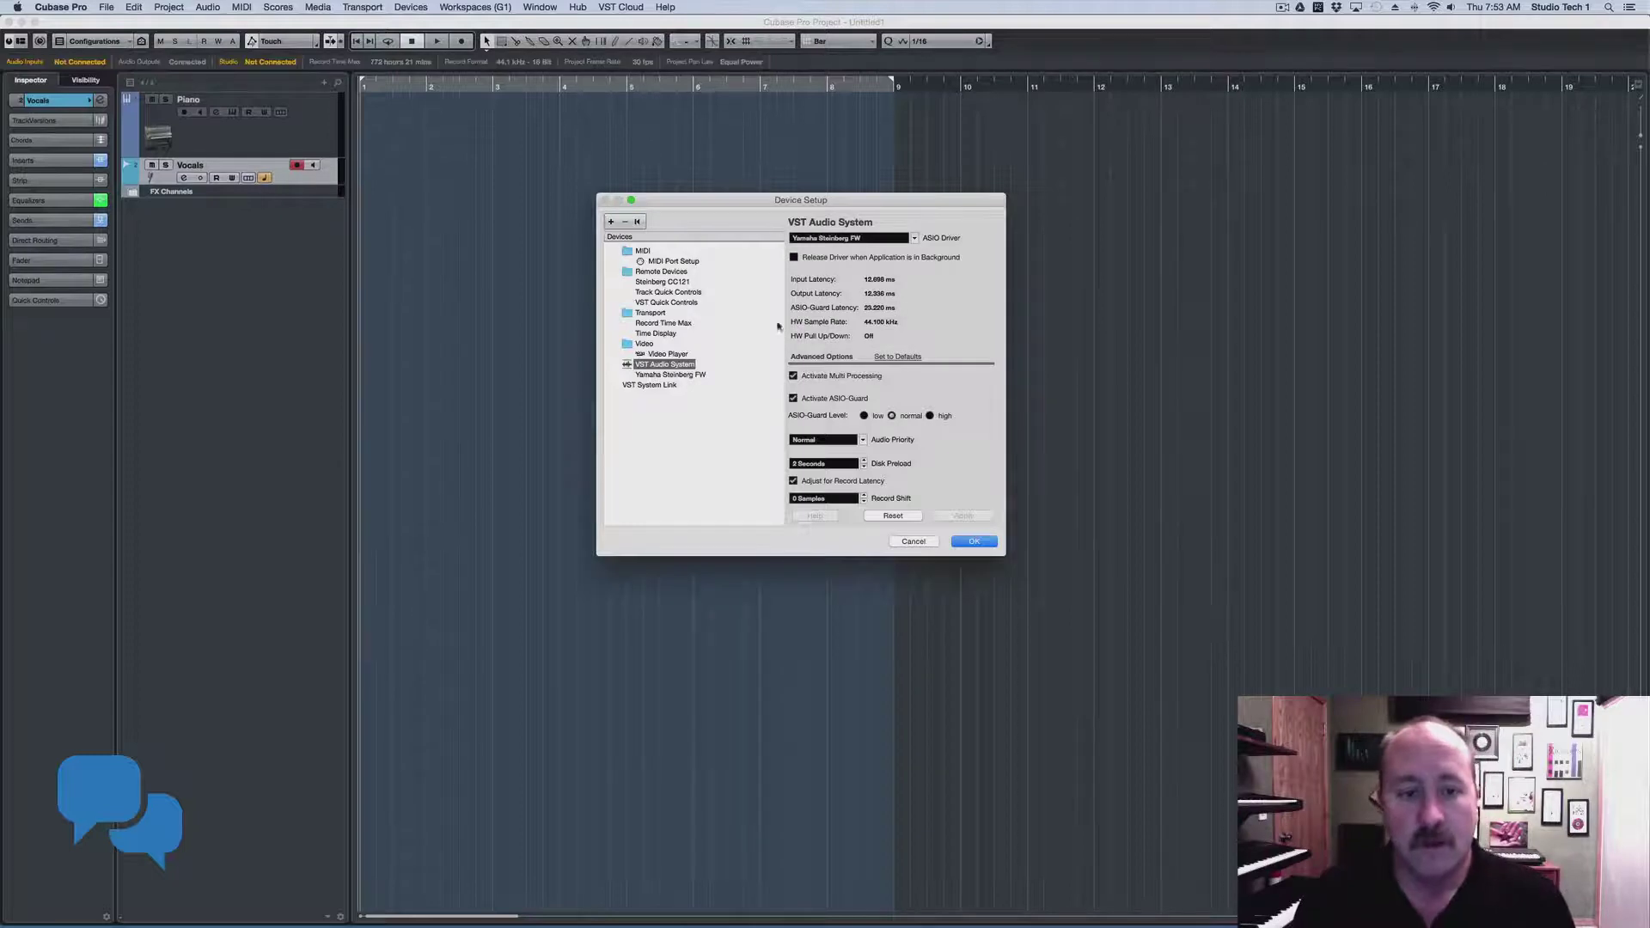
Open the Yamaha Steinberg FW driver's control panel and review its buffer size choices, leaving 512 samples selected.
left_click(686, 376)
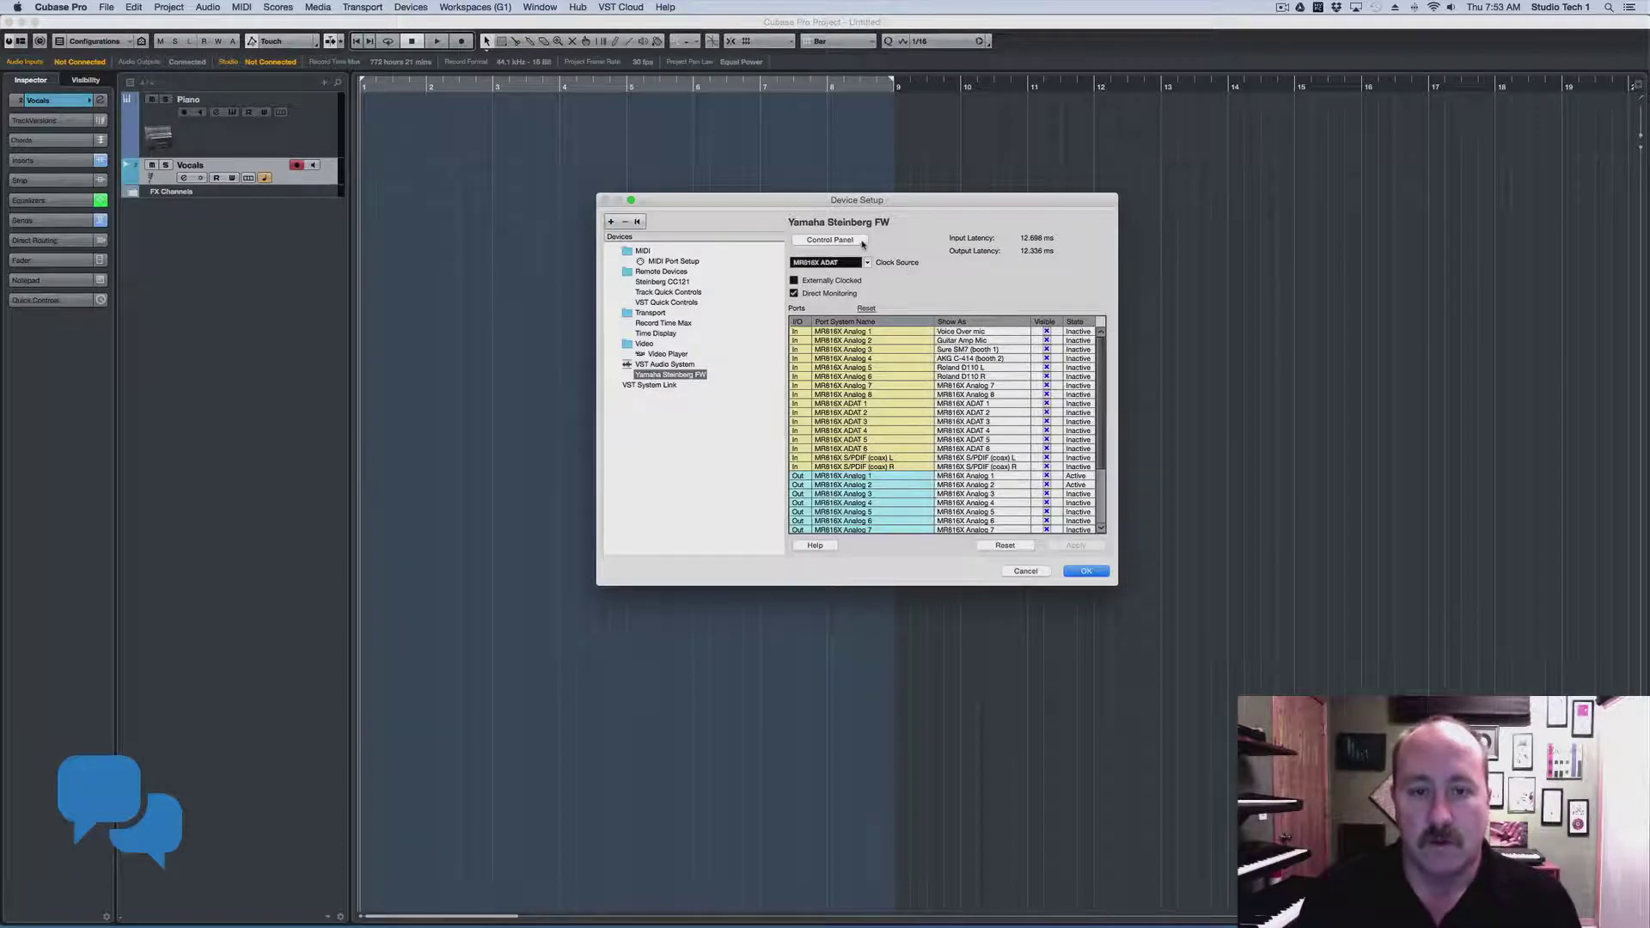
left_click(863, 242)
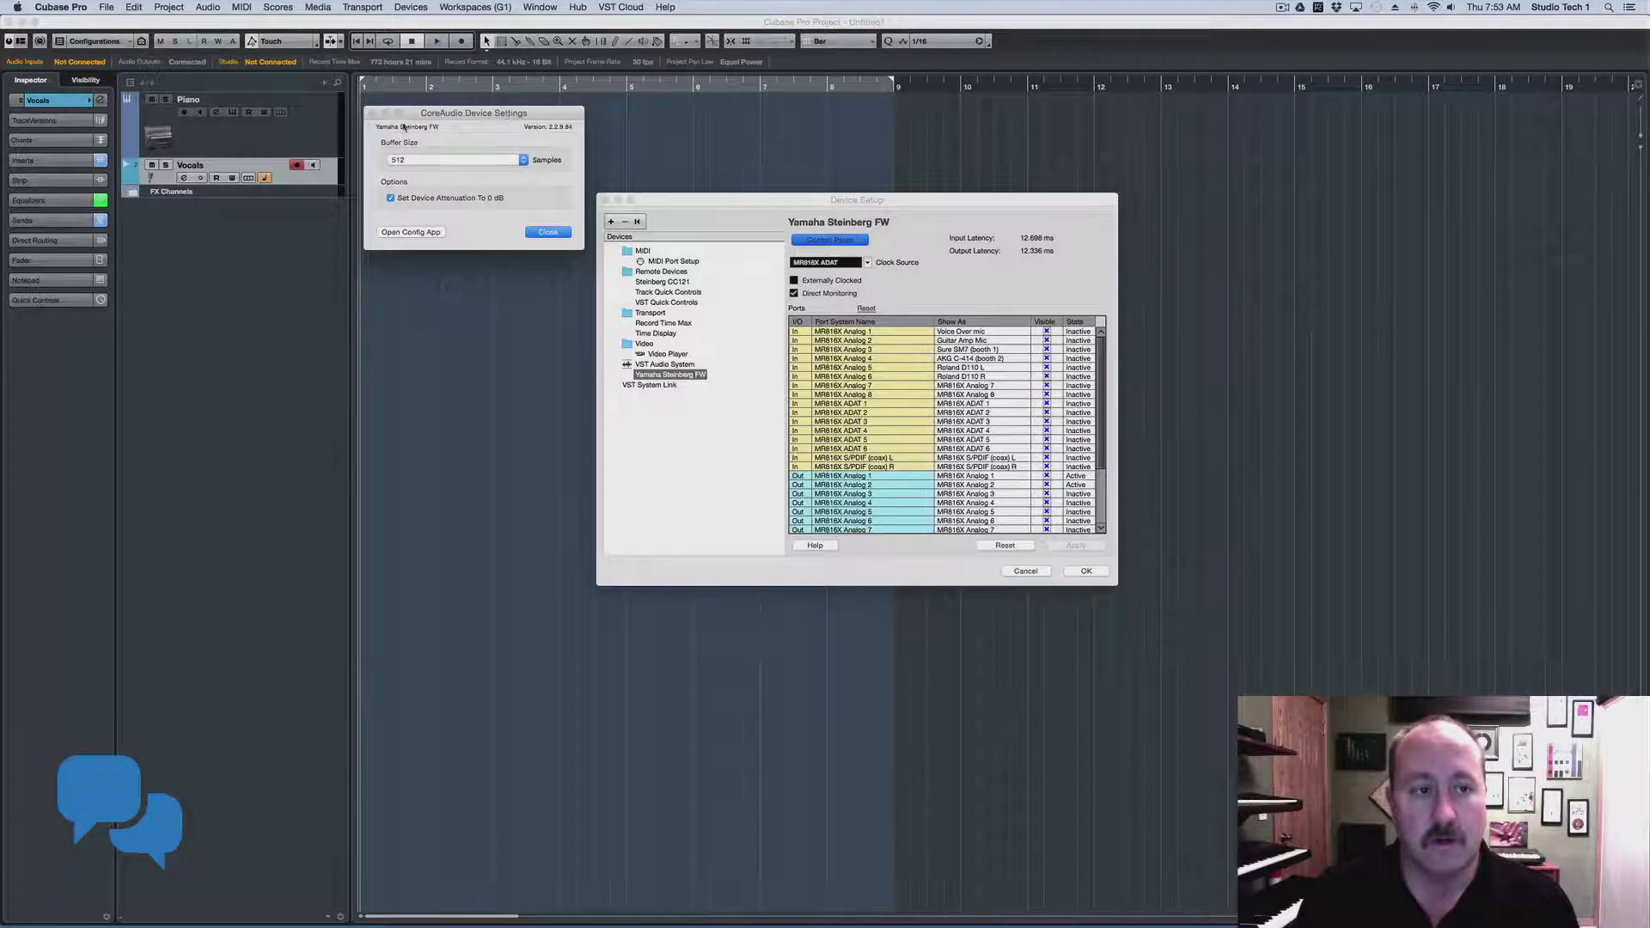
left_click(480, 161)
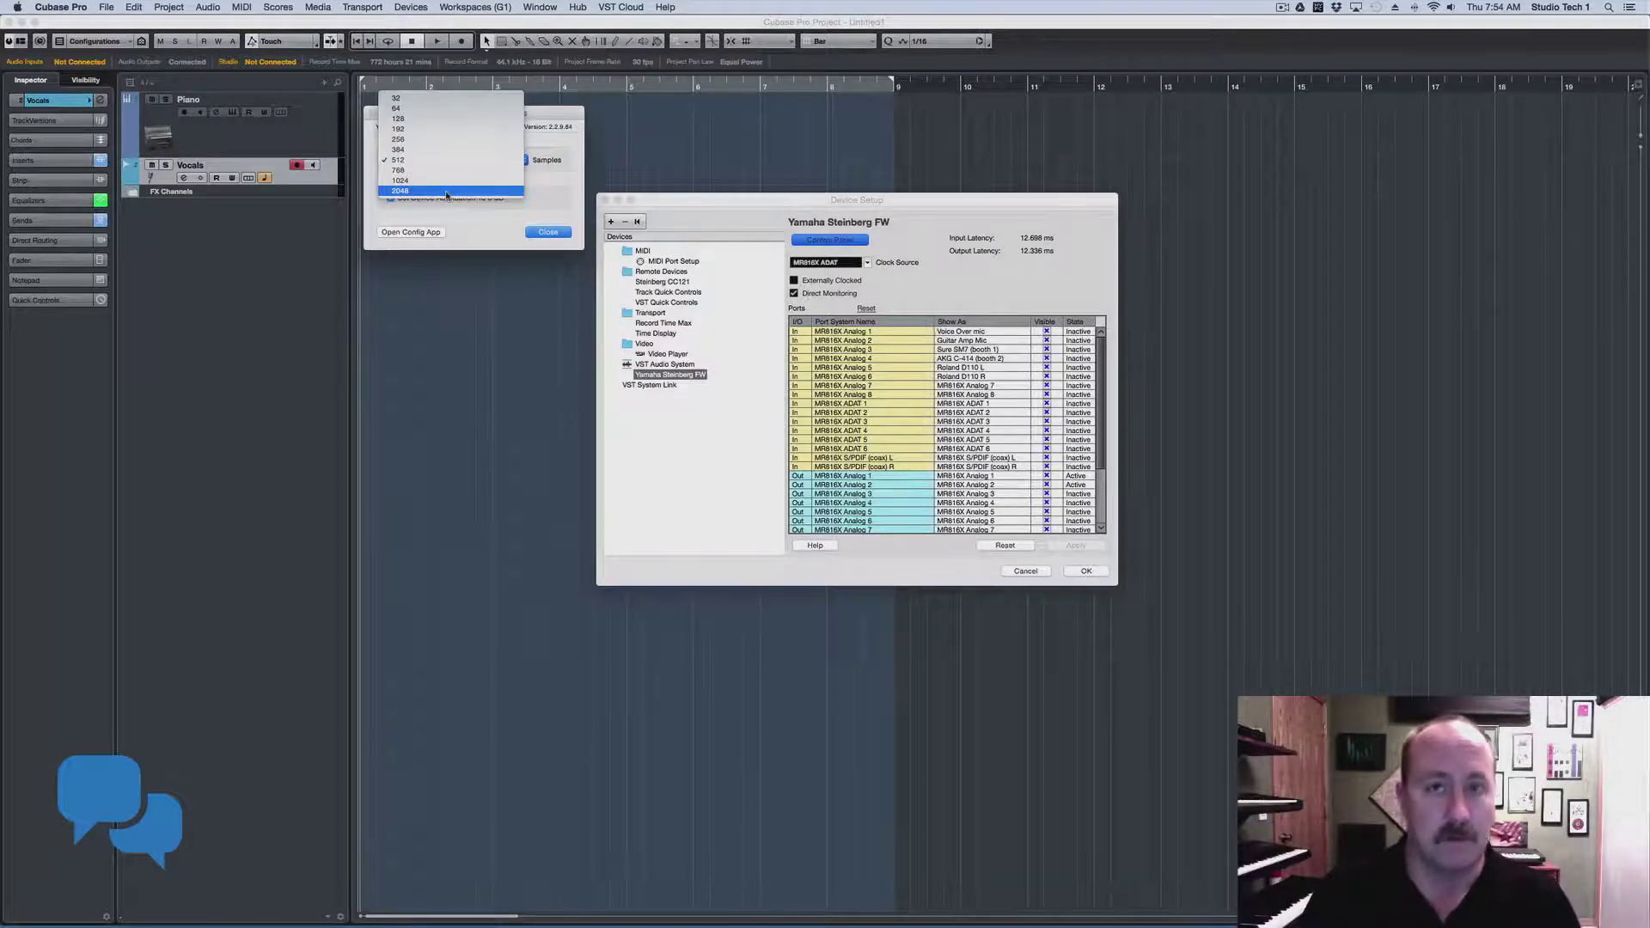
left_click(446, 160)
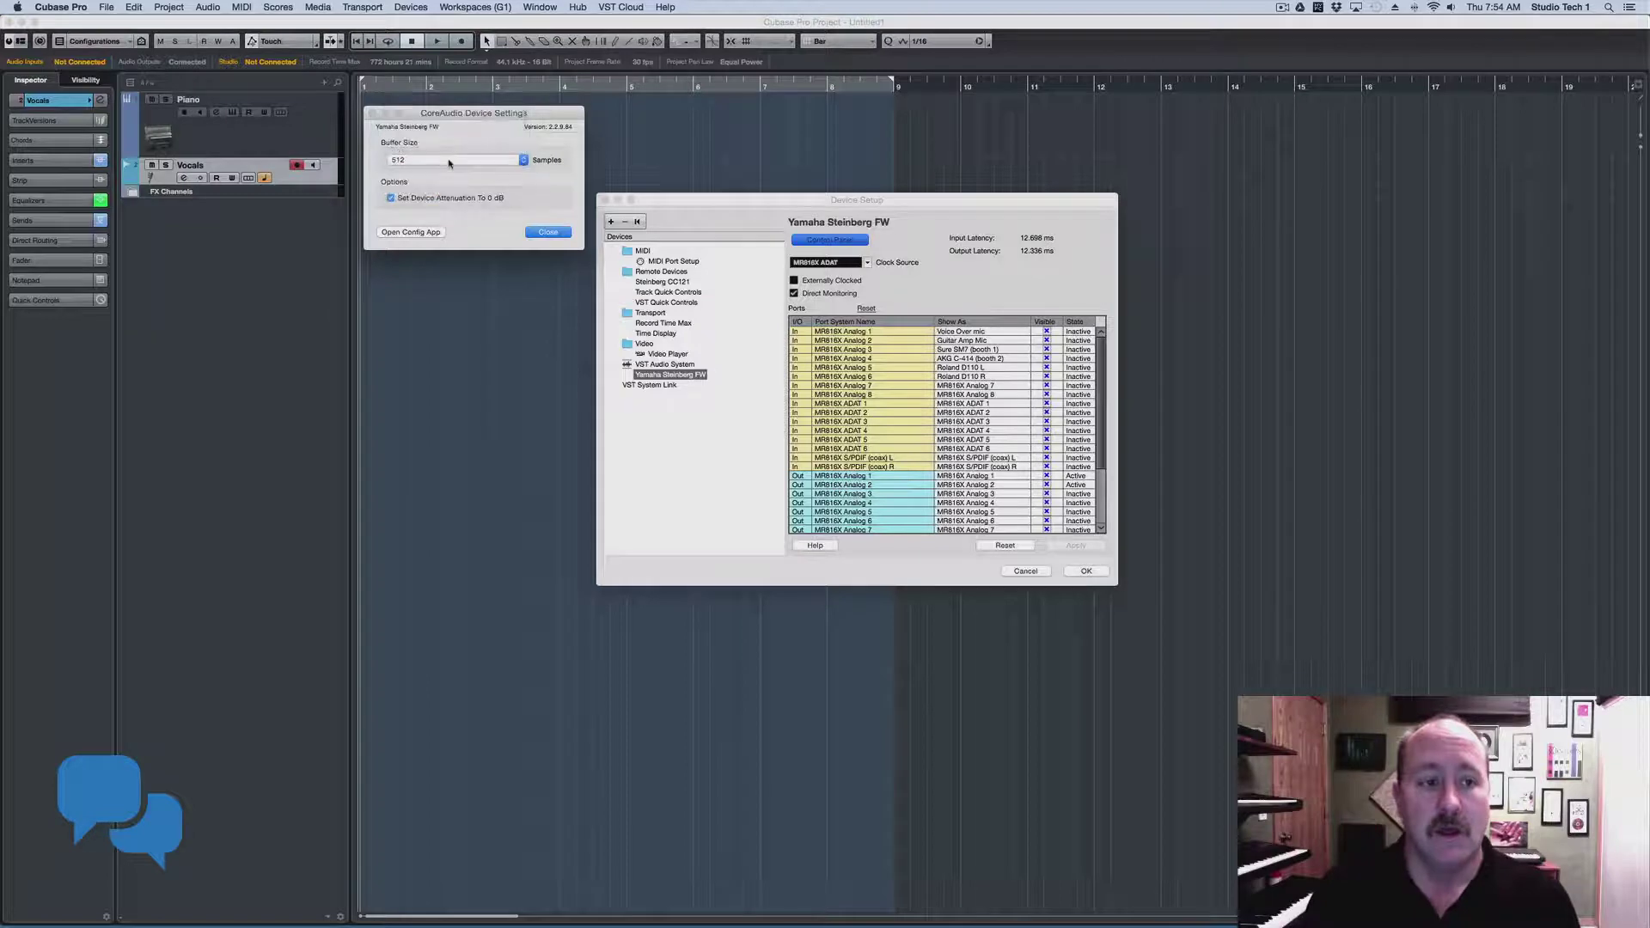
left_click(524, 161)
left_click(552, 193)
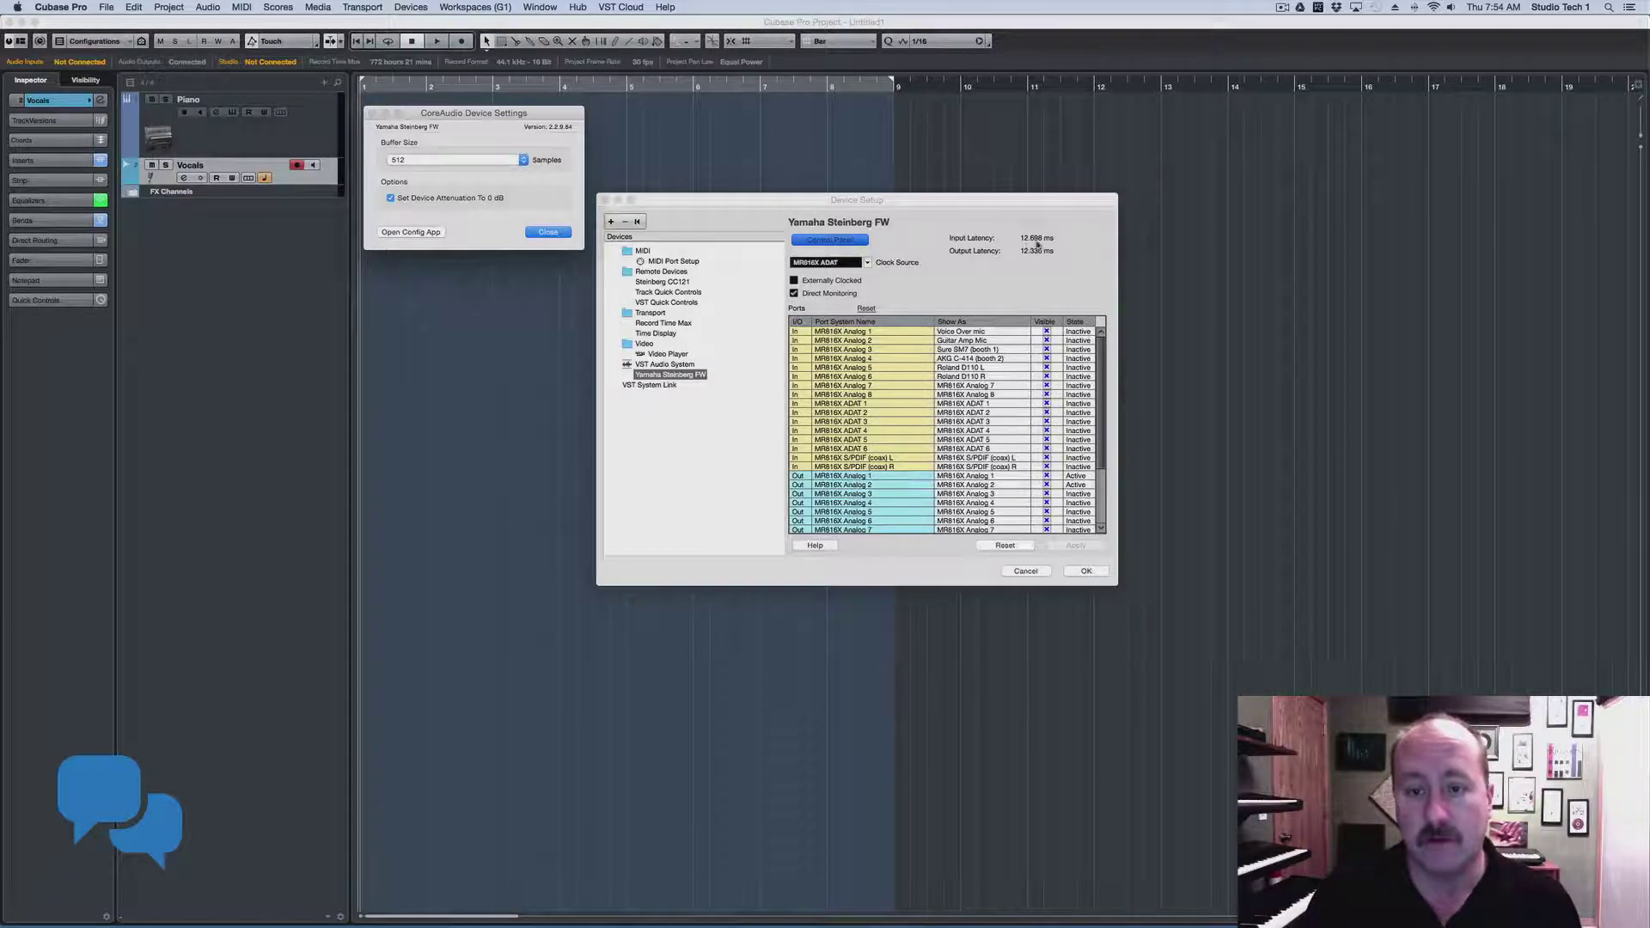
Try a buffer size of 2048 samples for the Yamaha Steinberg FW driver and return it to 512 samples.
left_click(435, 162)
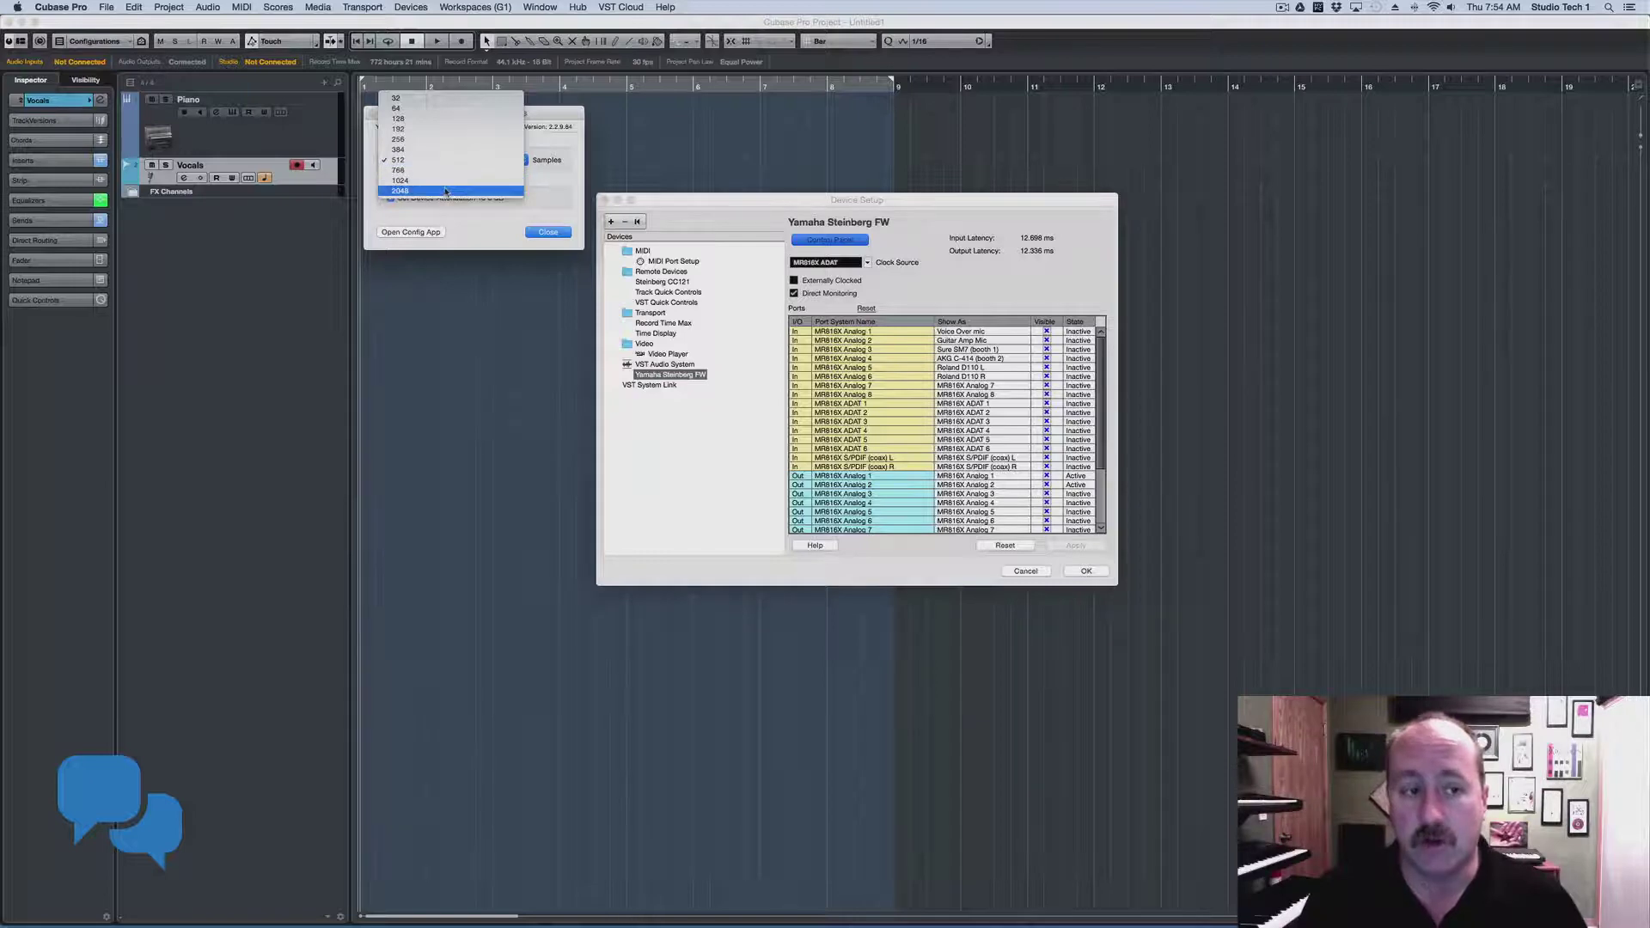
left_click(446, 191)
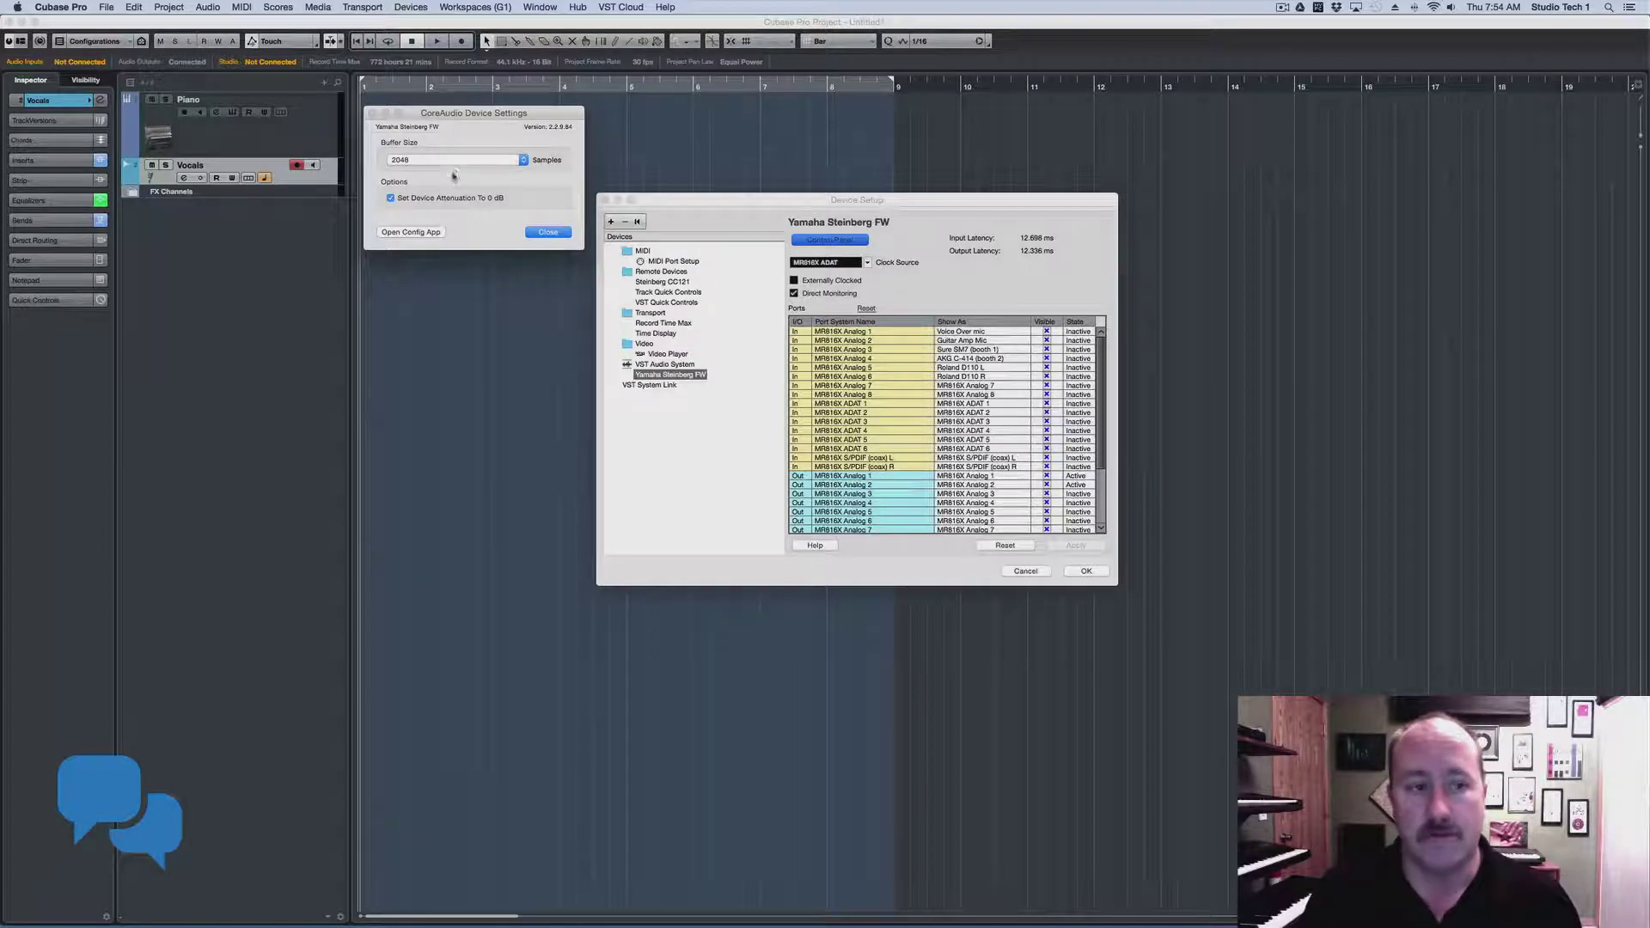
left_click(507, 161)
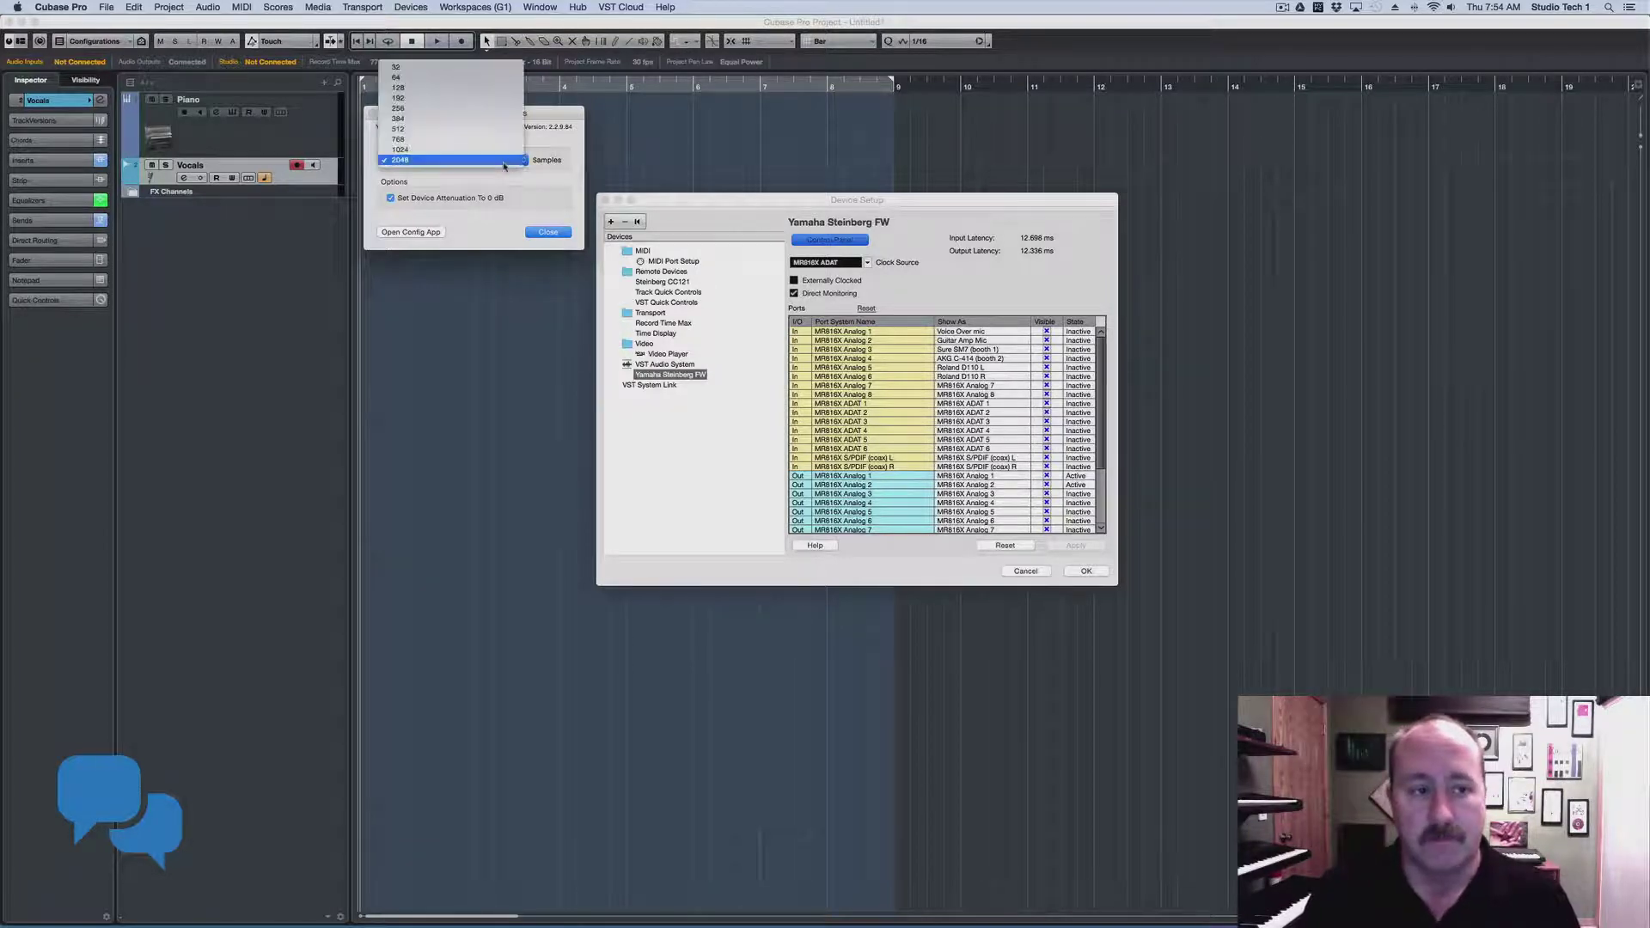
left_click(425, 133)
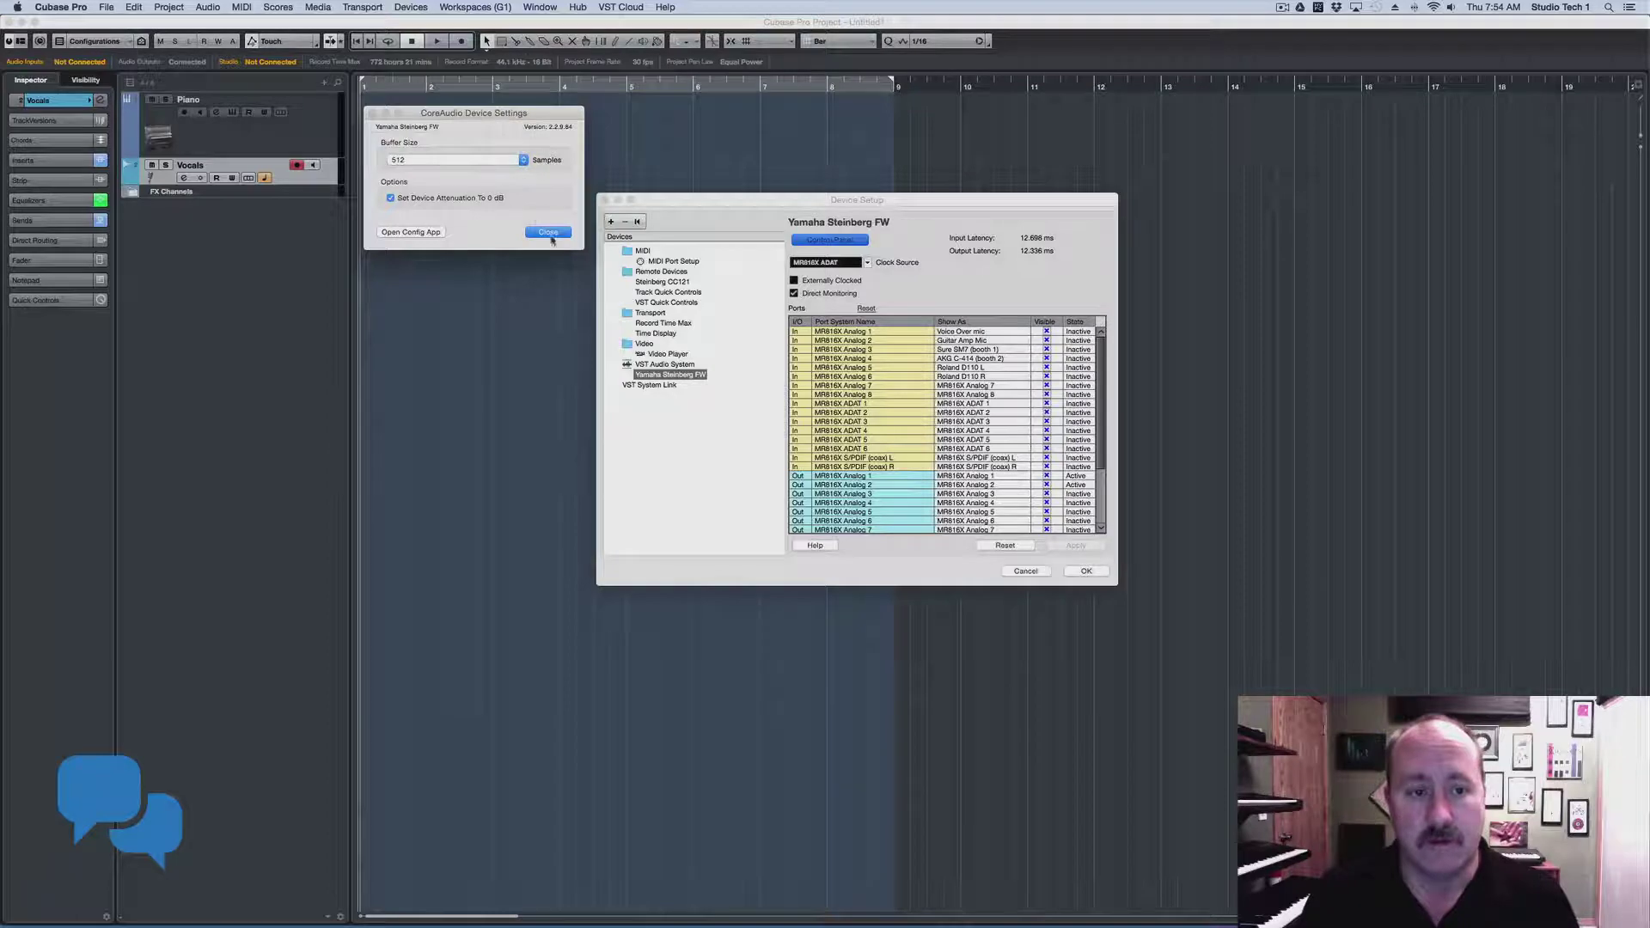
Close the audio driver's settings and confirm the device setup.
left_click(554, 233)
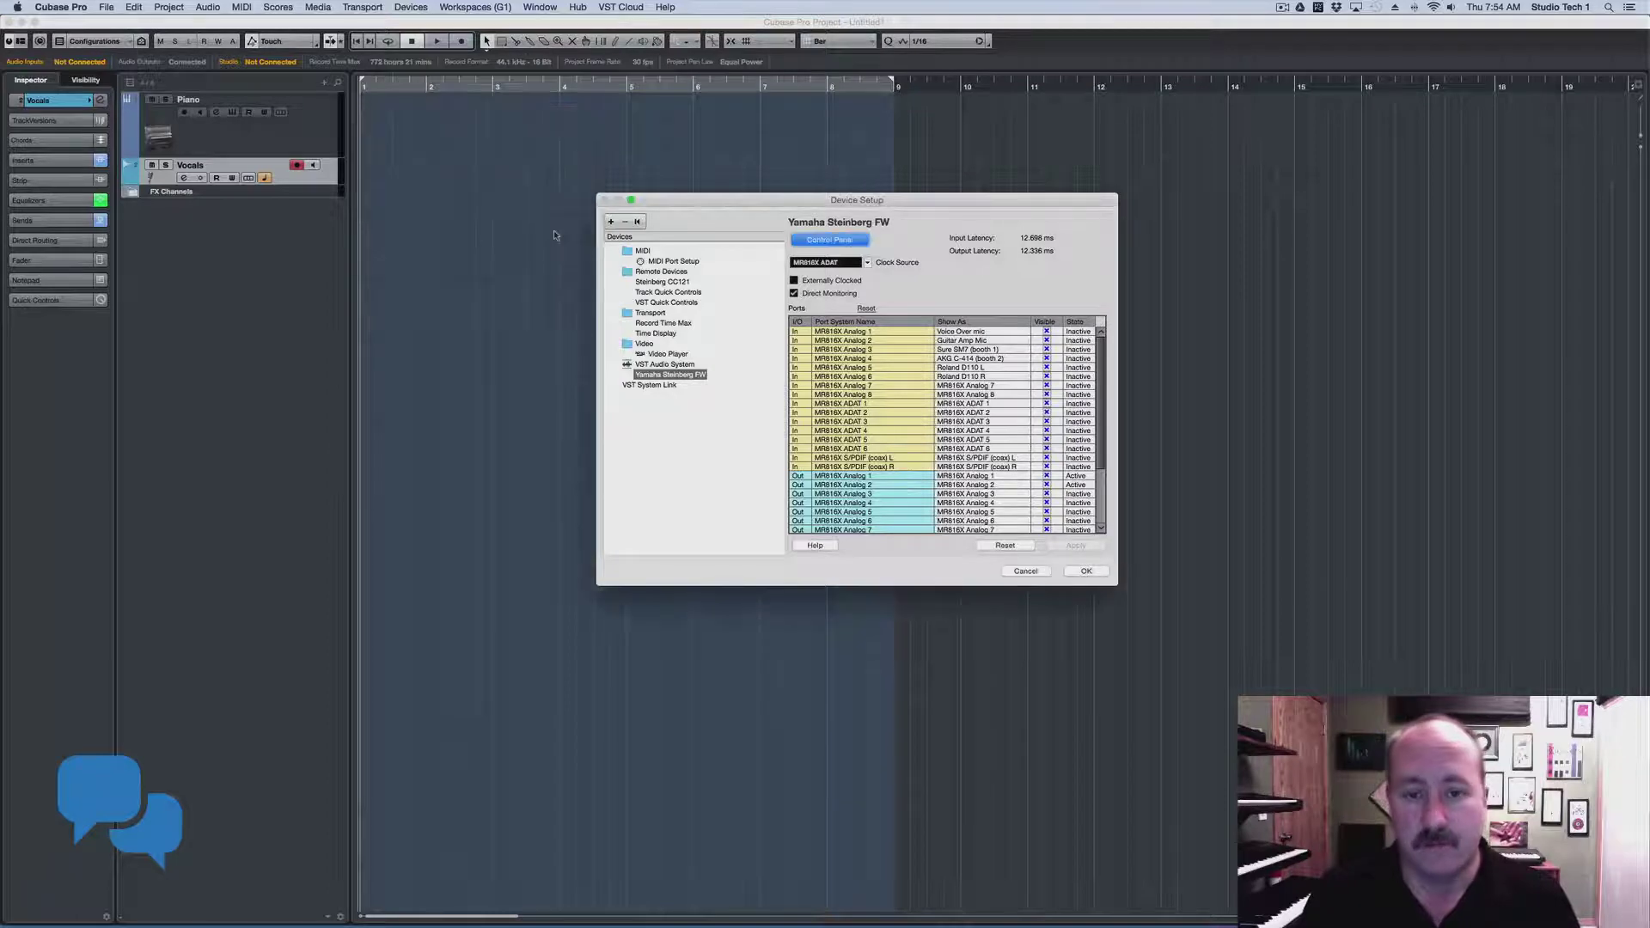
left_click(715, 397)
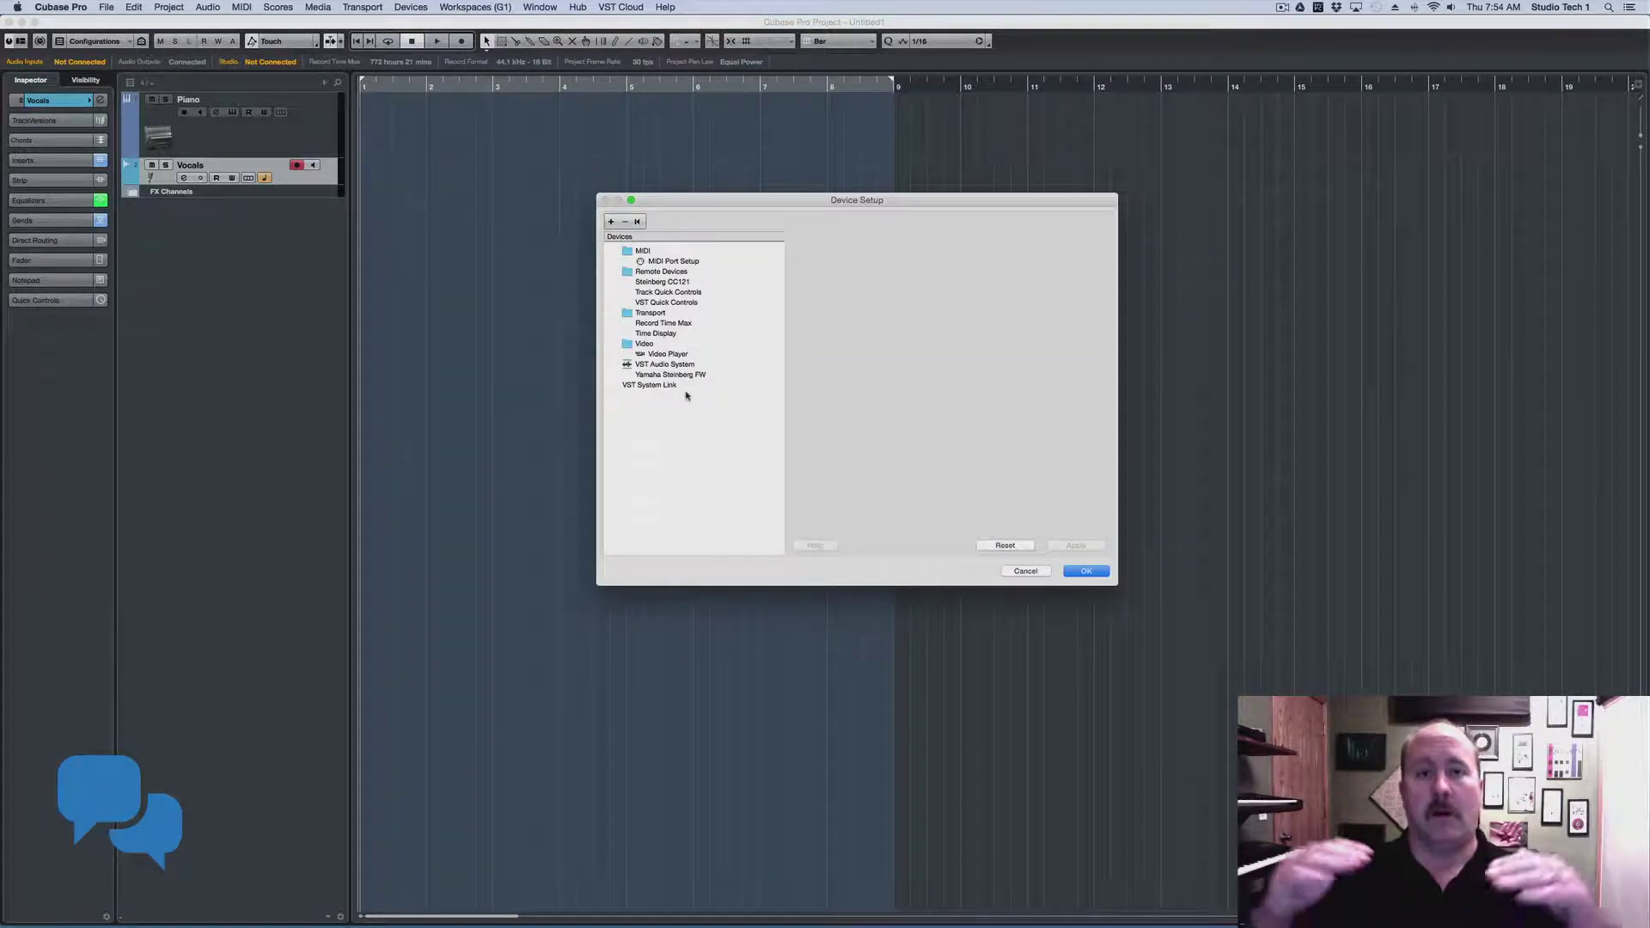
left_click(1083, 574)
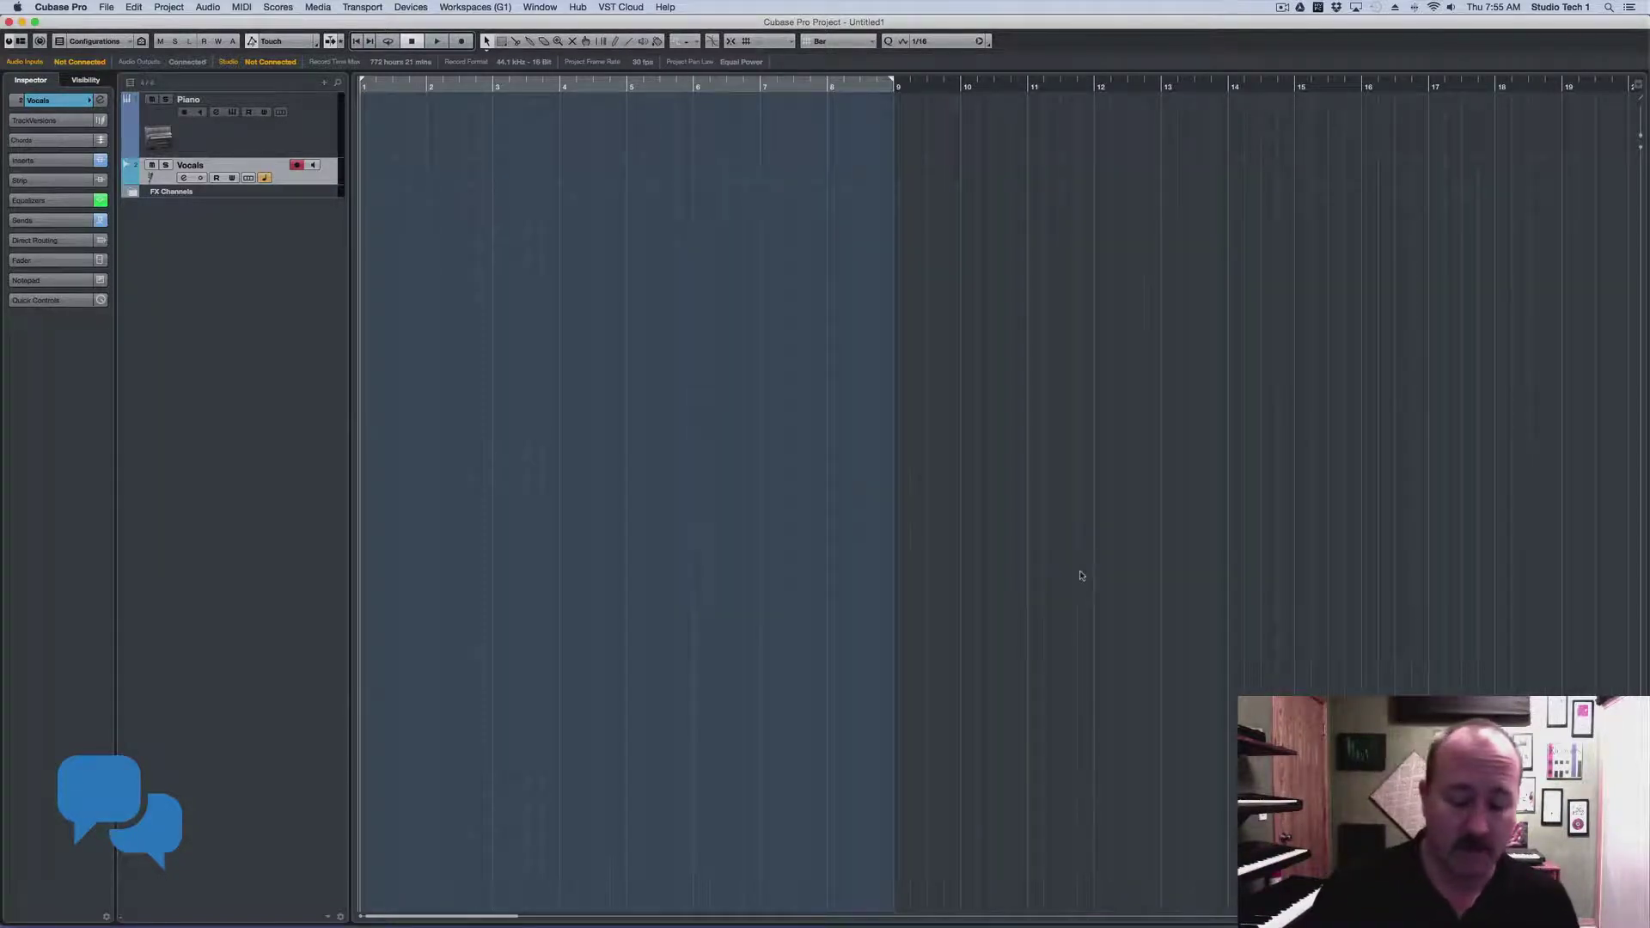
Load the "My default" preset for the input buses in VST Connections and close the connections window.
key("F4")
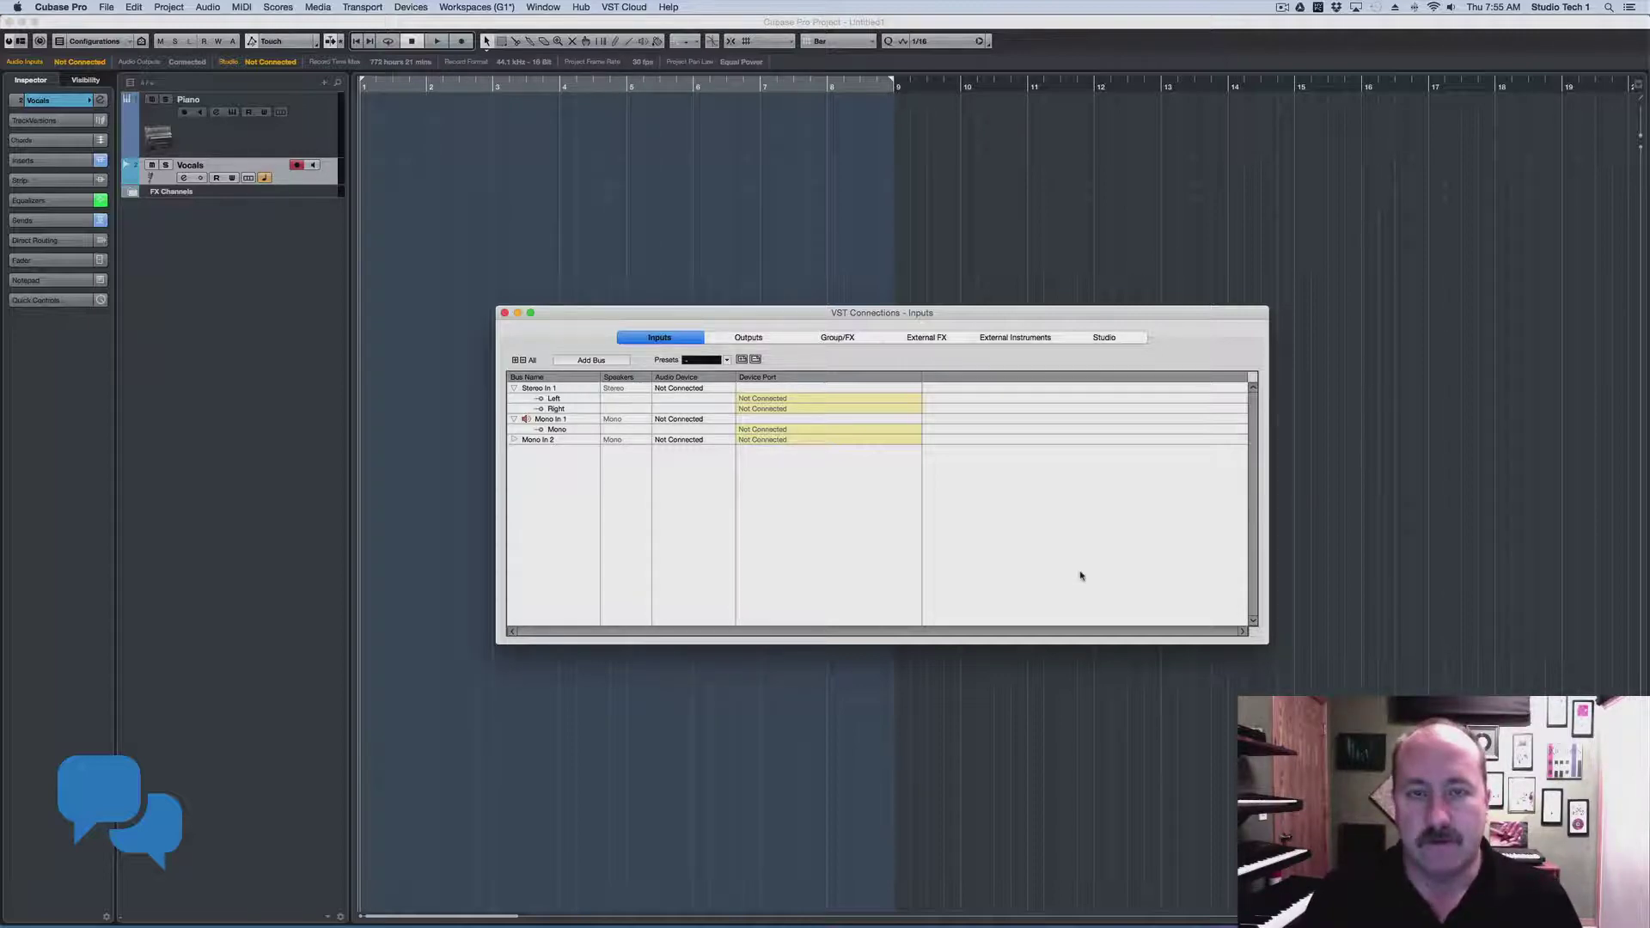
left_click(725, 361)
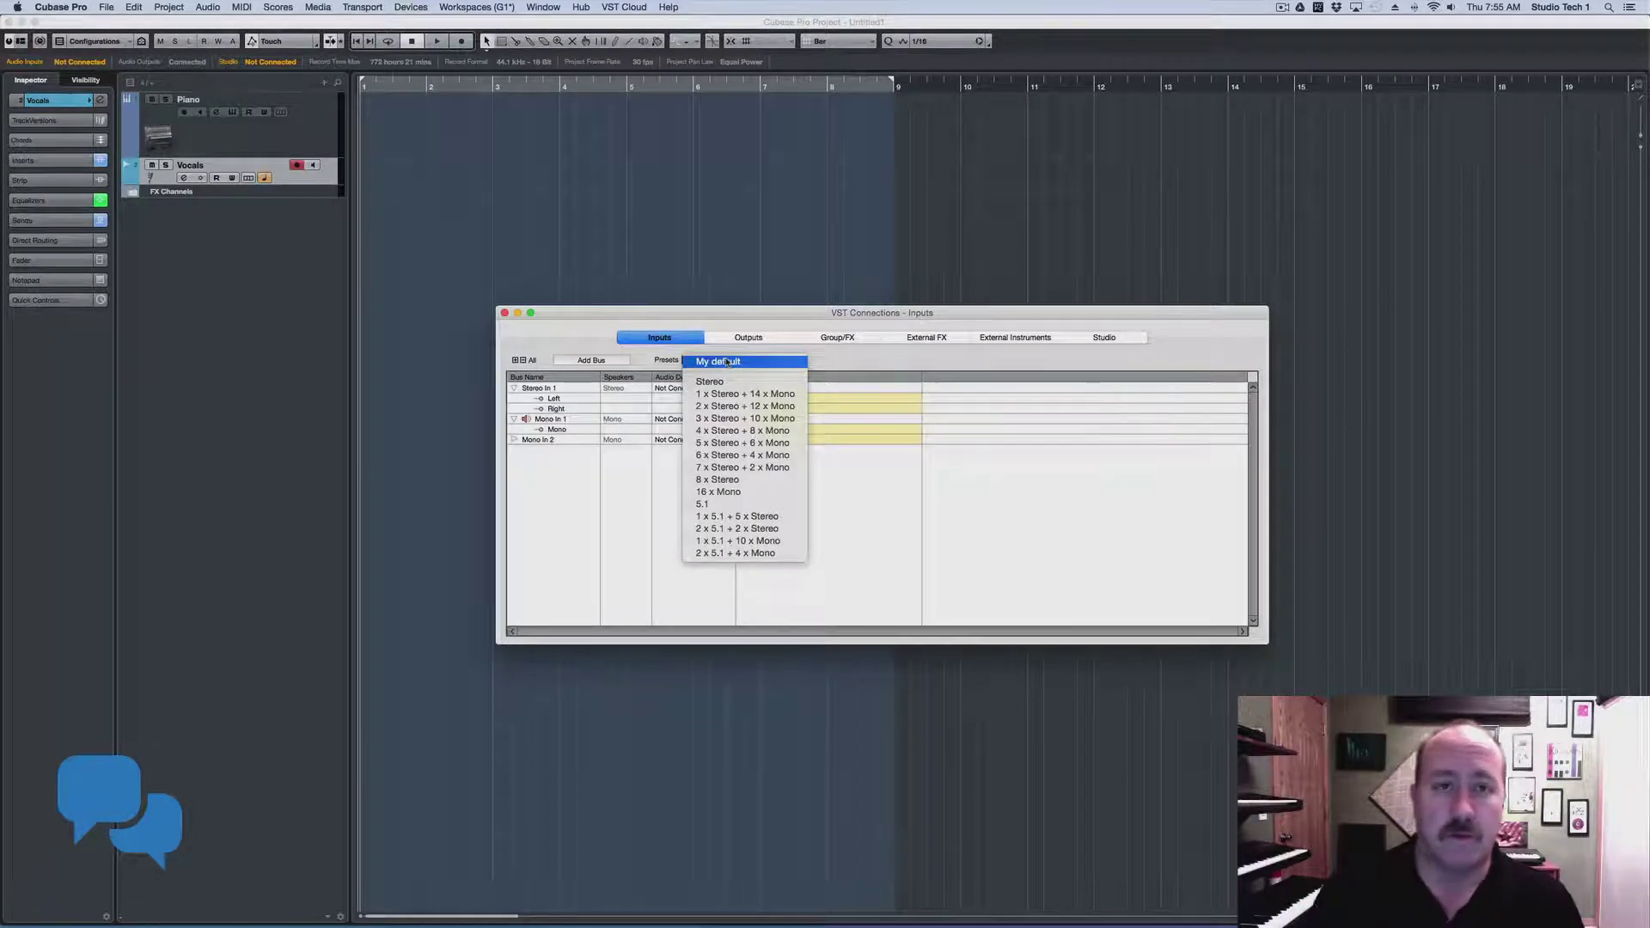
left_click(726, 362)
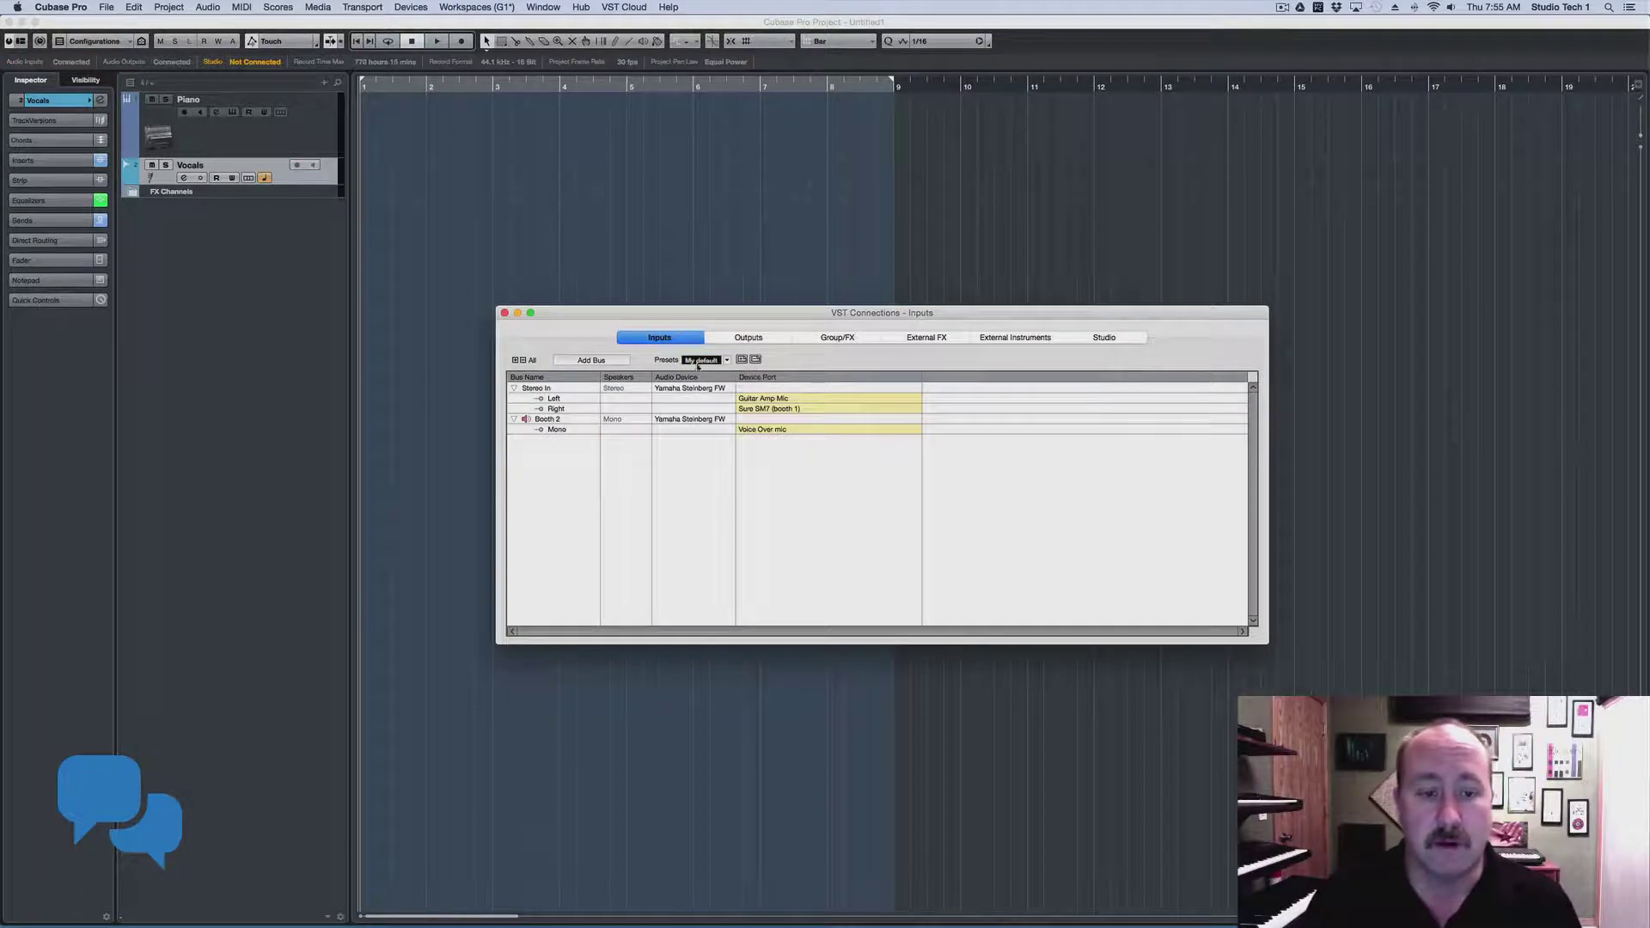
left_click(504, 313)
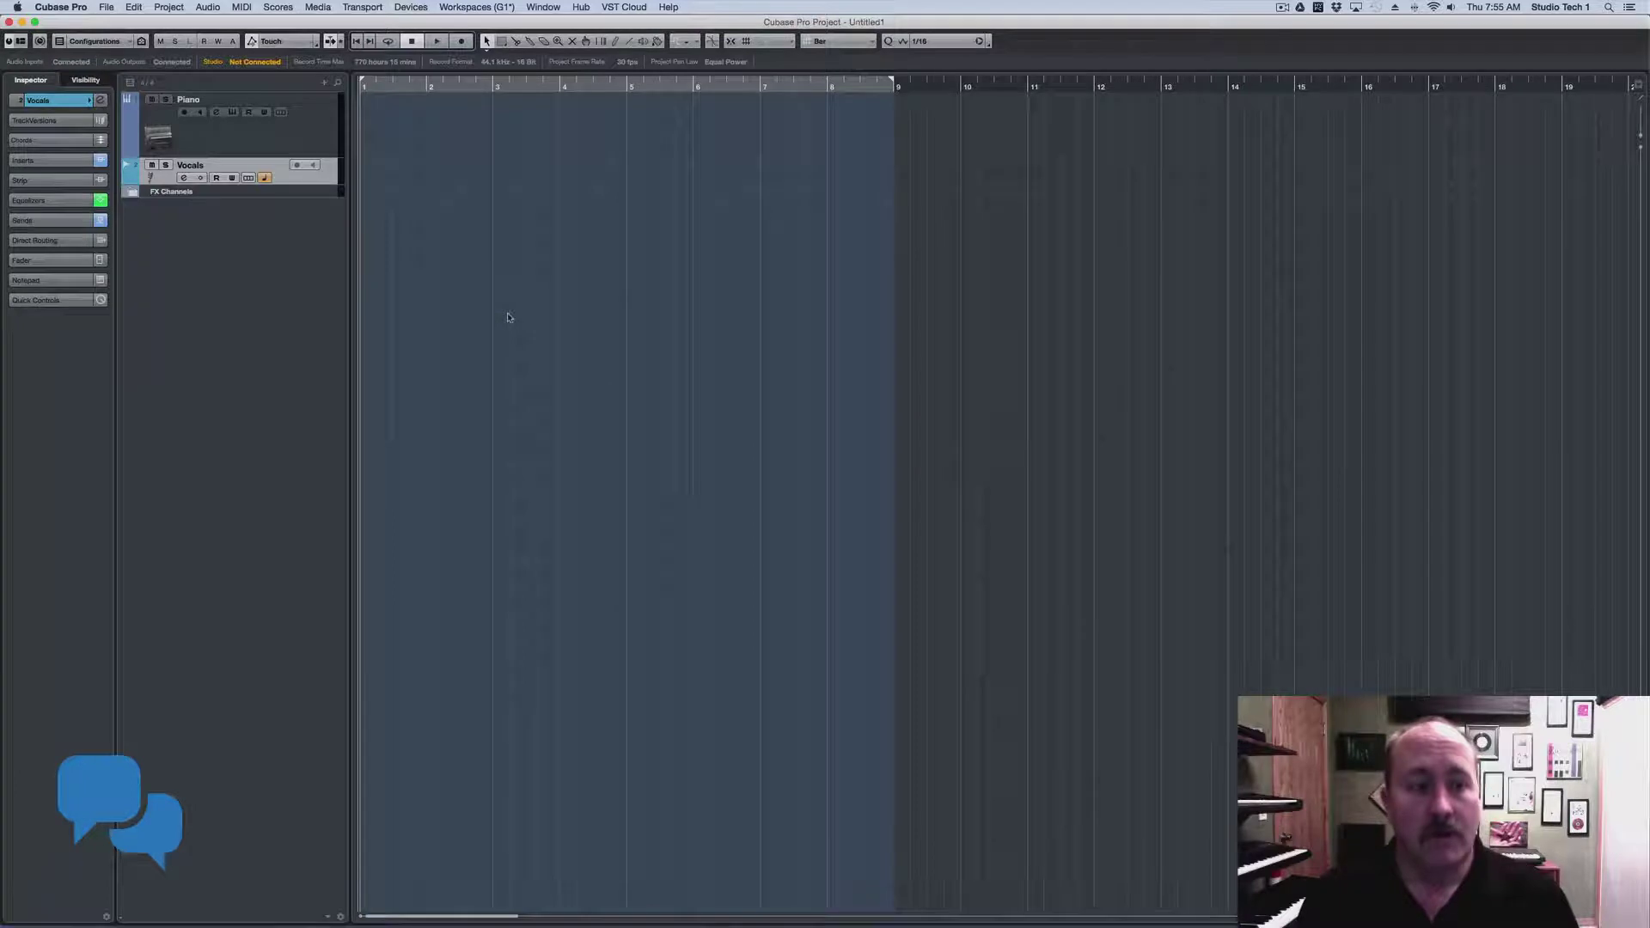
Compare the Inspector sections of the Piano and Vocals tracks, leaving the Piano track selected.
left_click(307, 142)
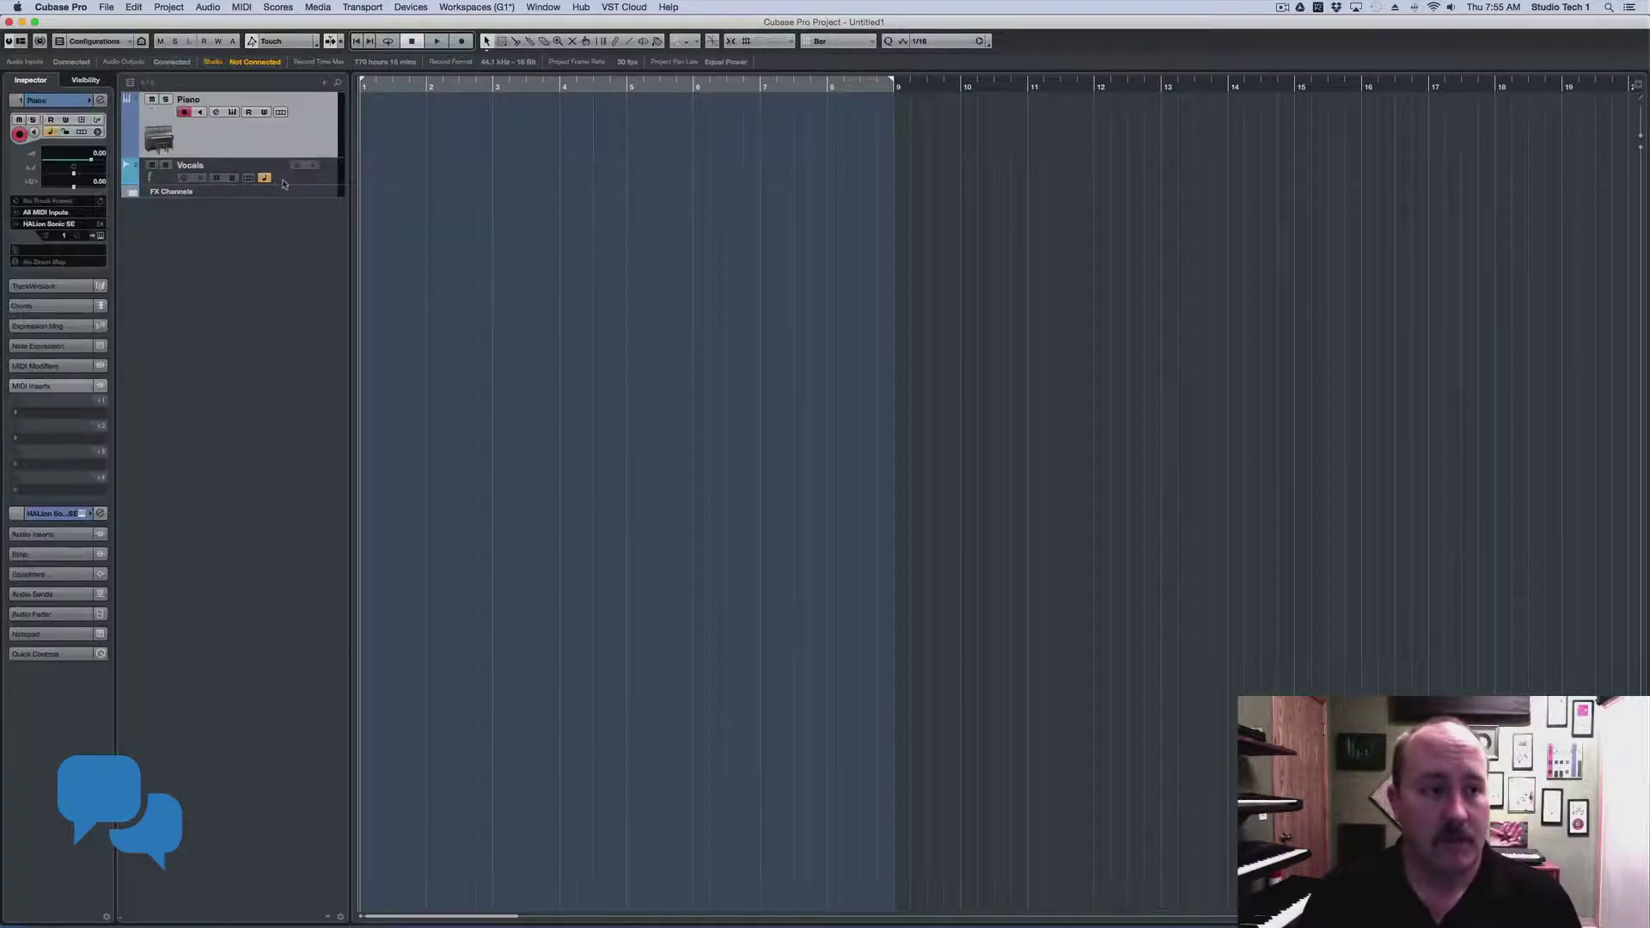
left_click(292, 178)
left_click(296, 144)
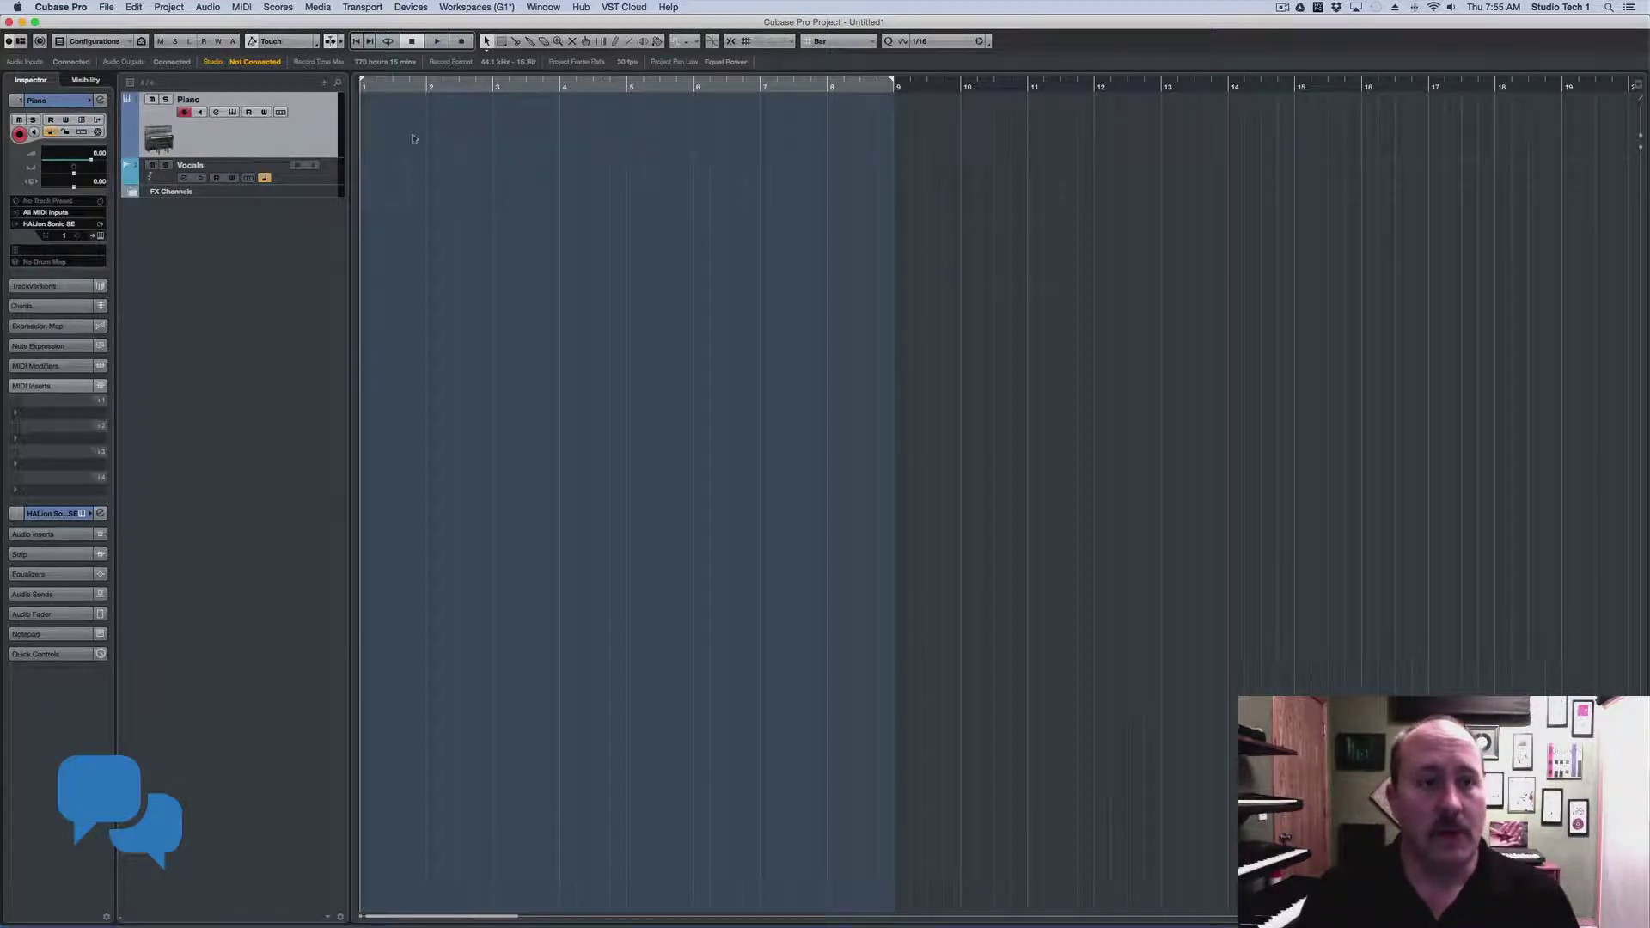
Open the Operation Manual PDF from the program's documentation and look through its pages on audio tracks.
left_click(668, 8)
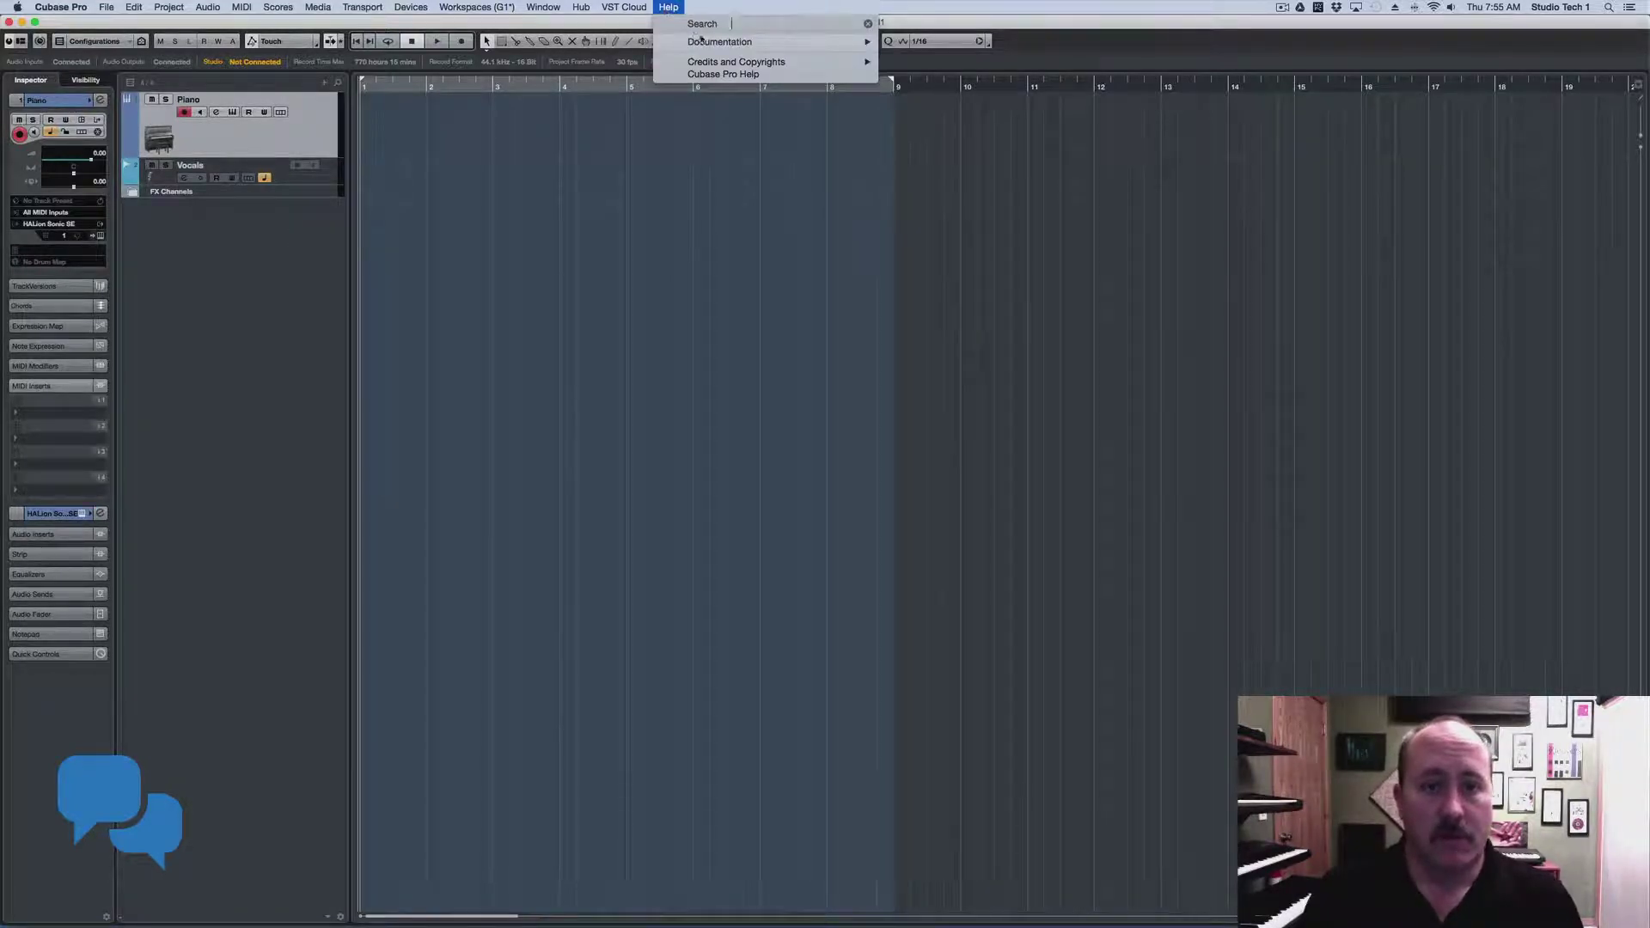
mouse_move(701, 43)
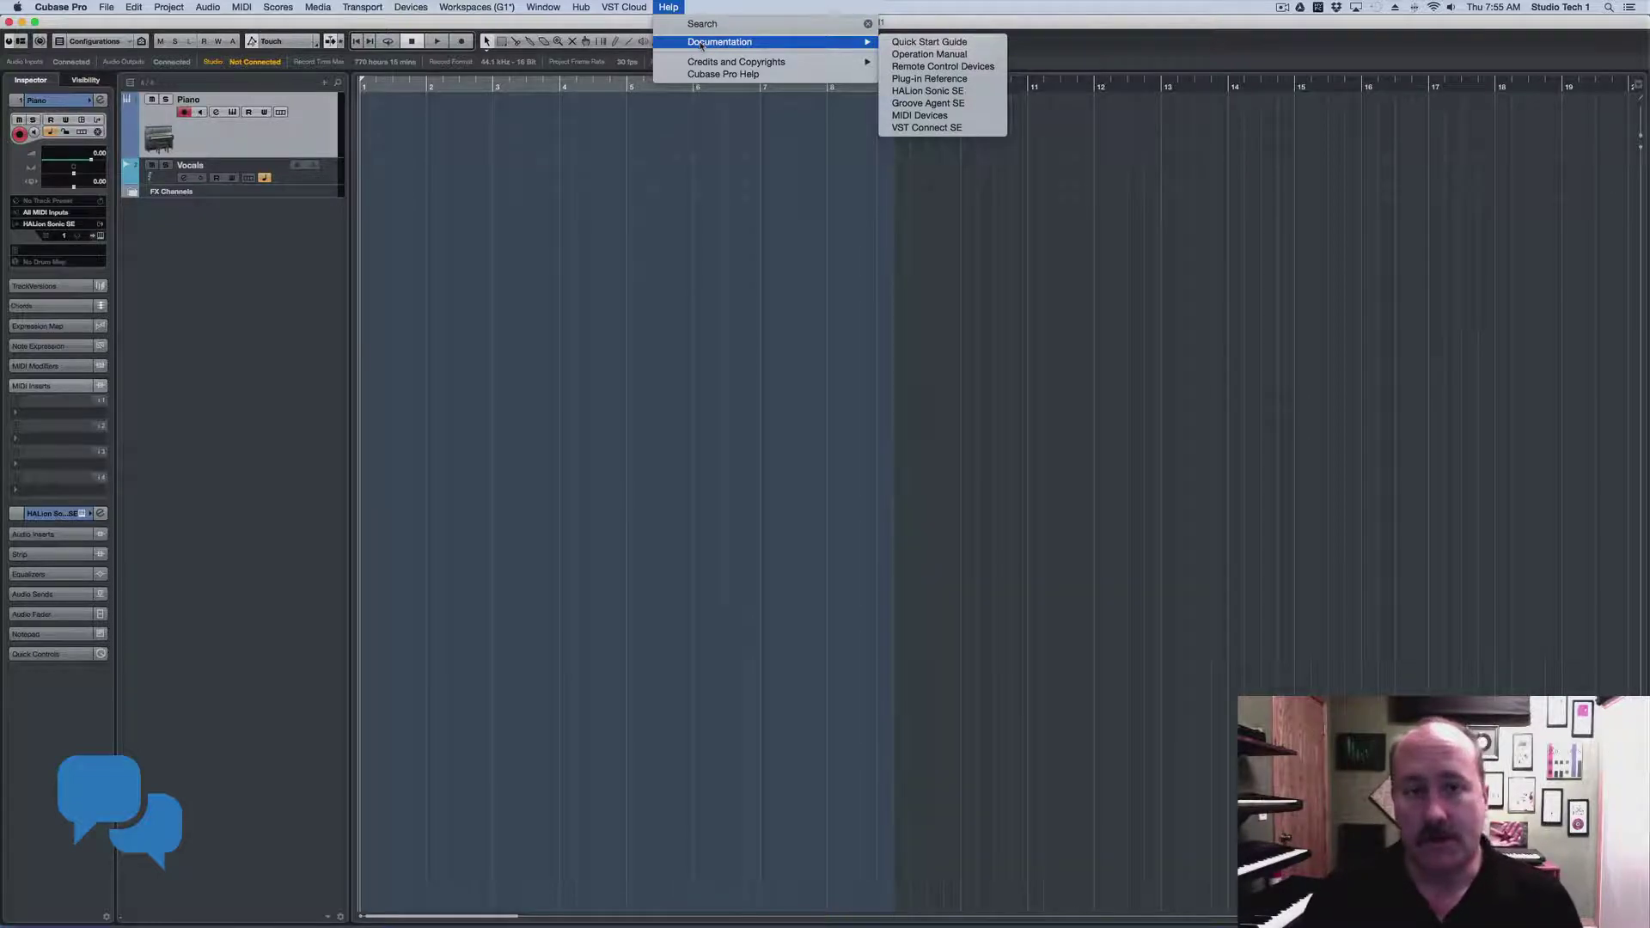
left_click(901, 55)
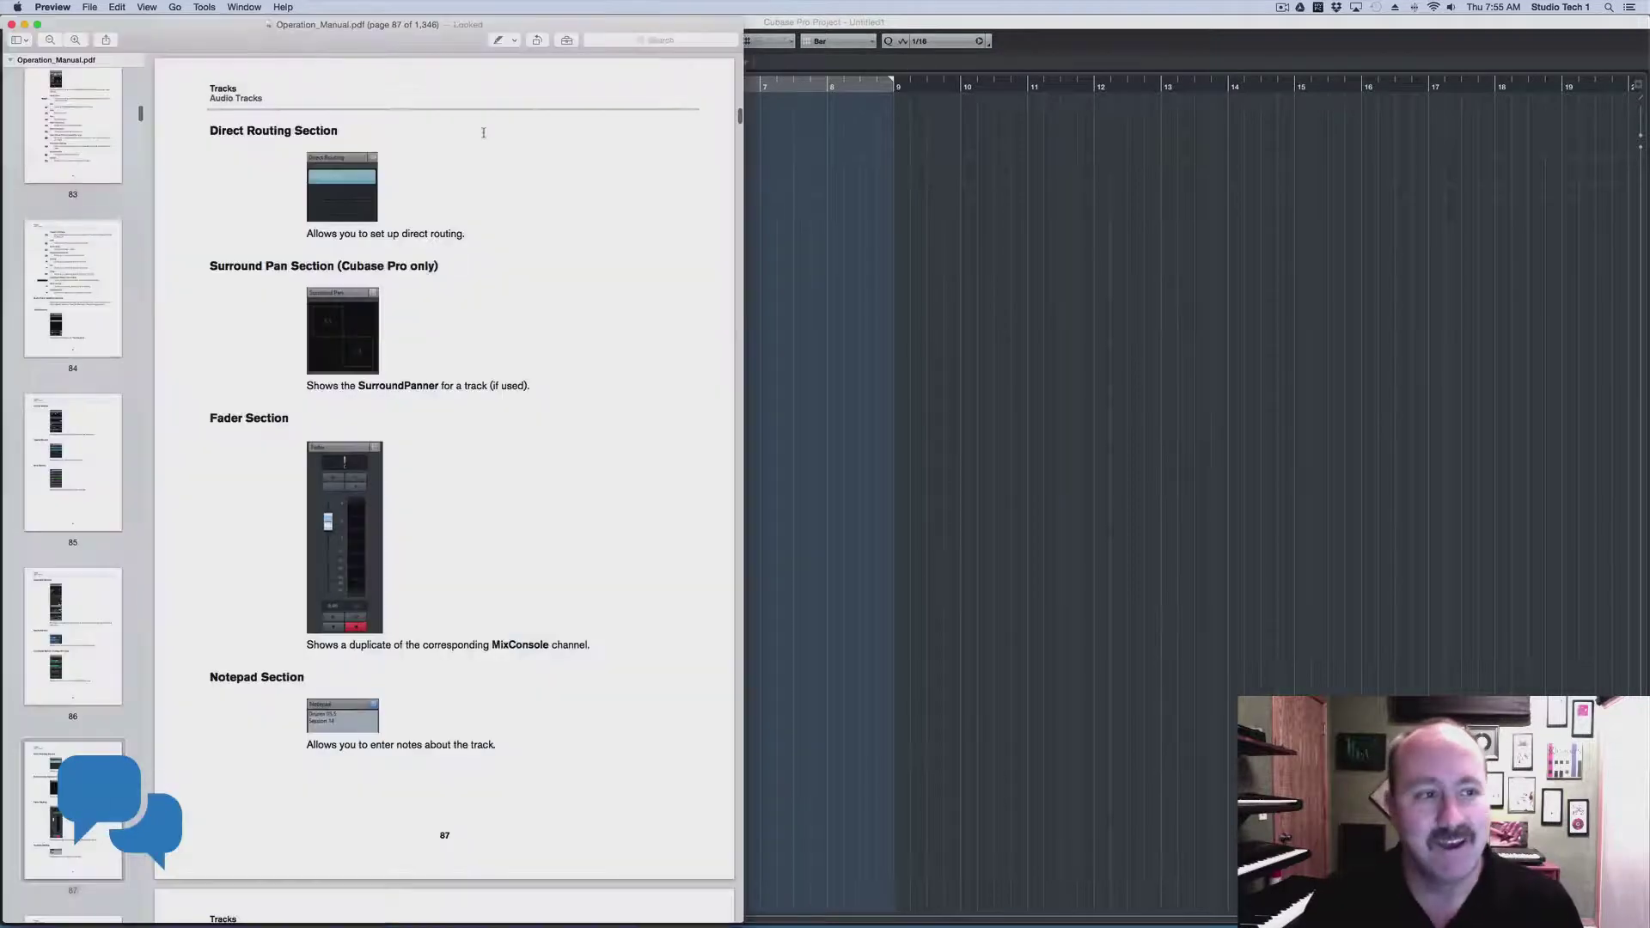
left_click(630, 40)
left_click(58, 148)
scroll(58, 147, "up", 5)
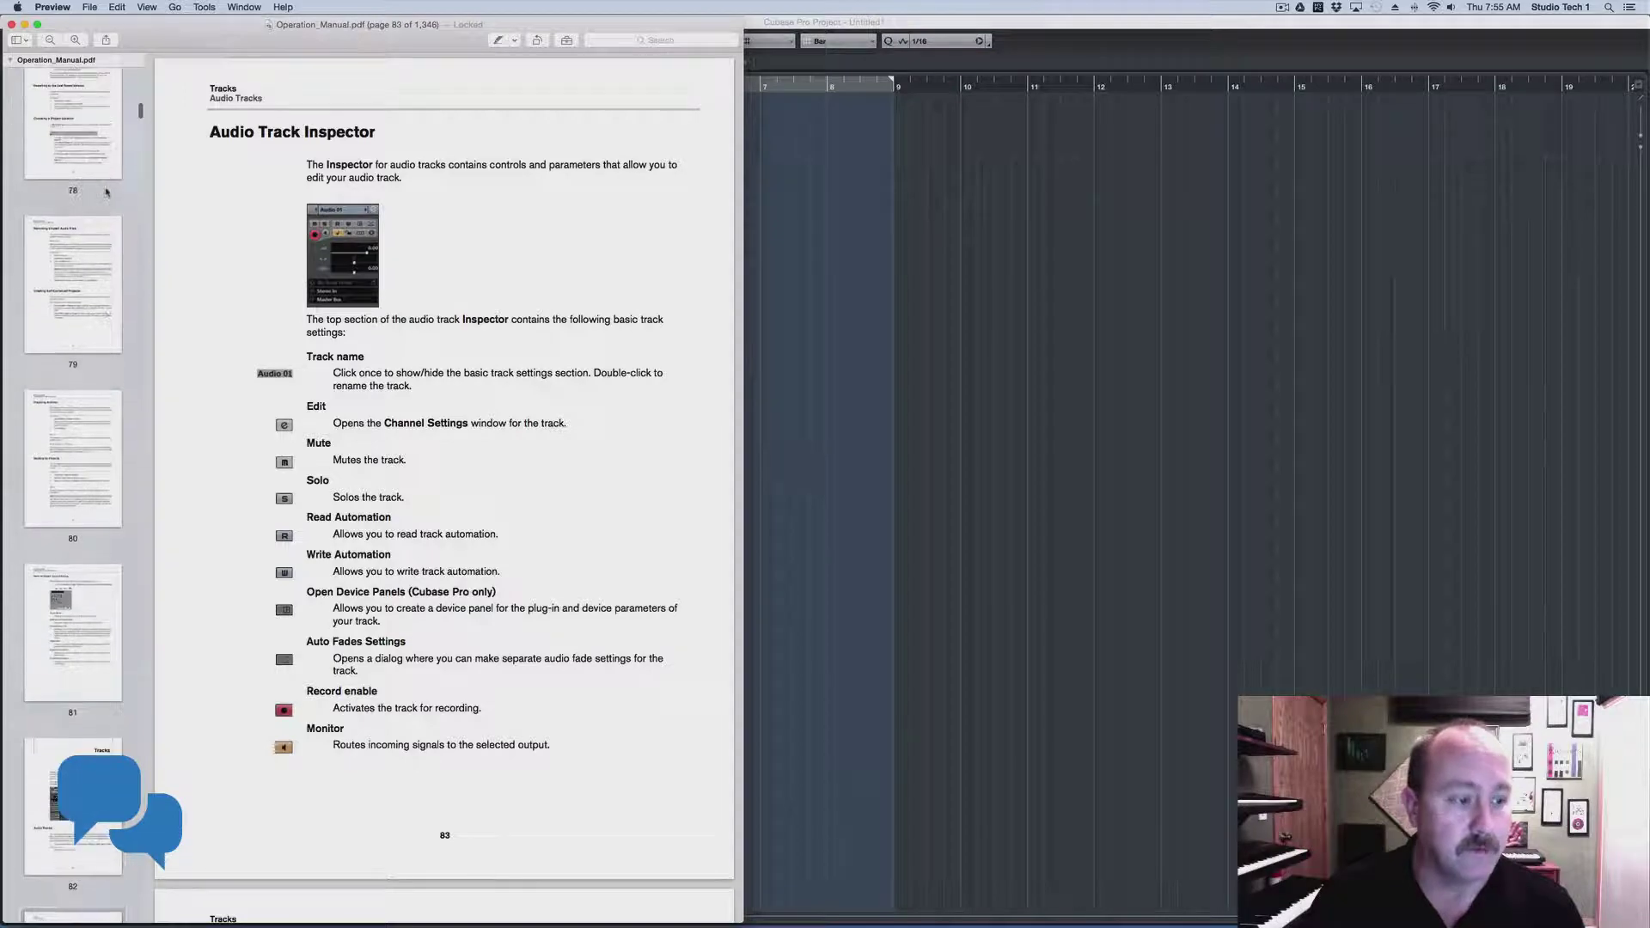
Search the manual for "tracks", read through the Audio Track Inspector controls and sections, and close the manual.
type("tracks")
scroll(504, 383, "down", 10)
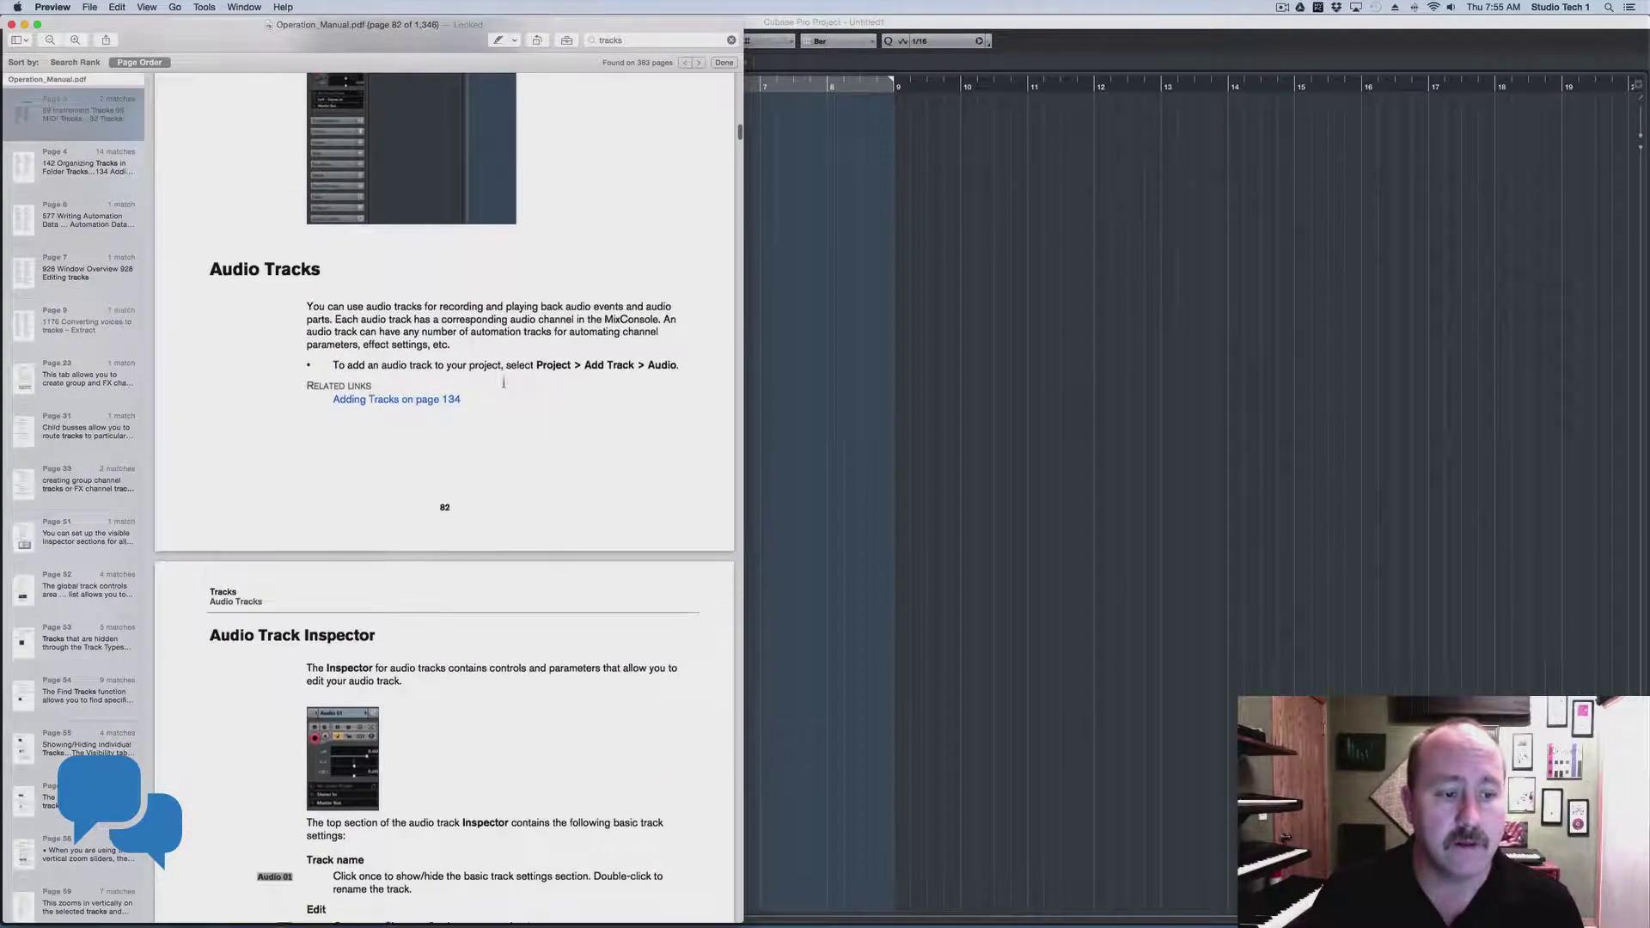
scroll(505, 378, "down", 5)
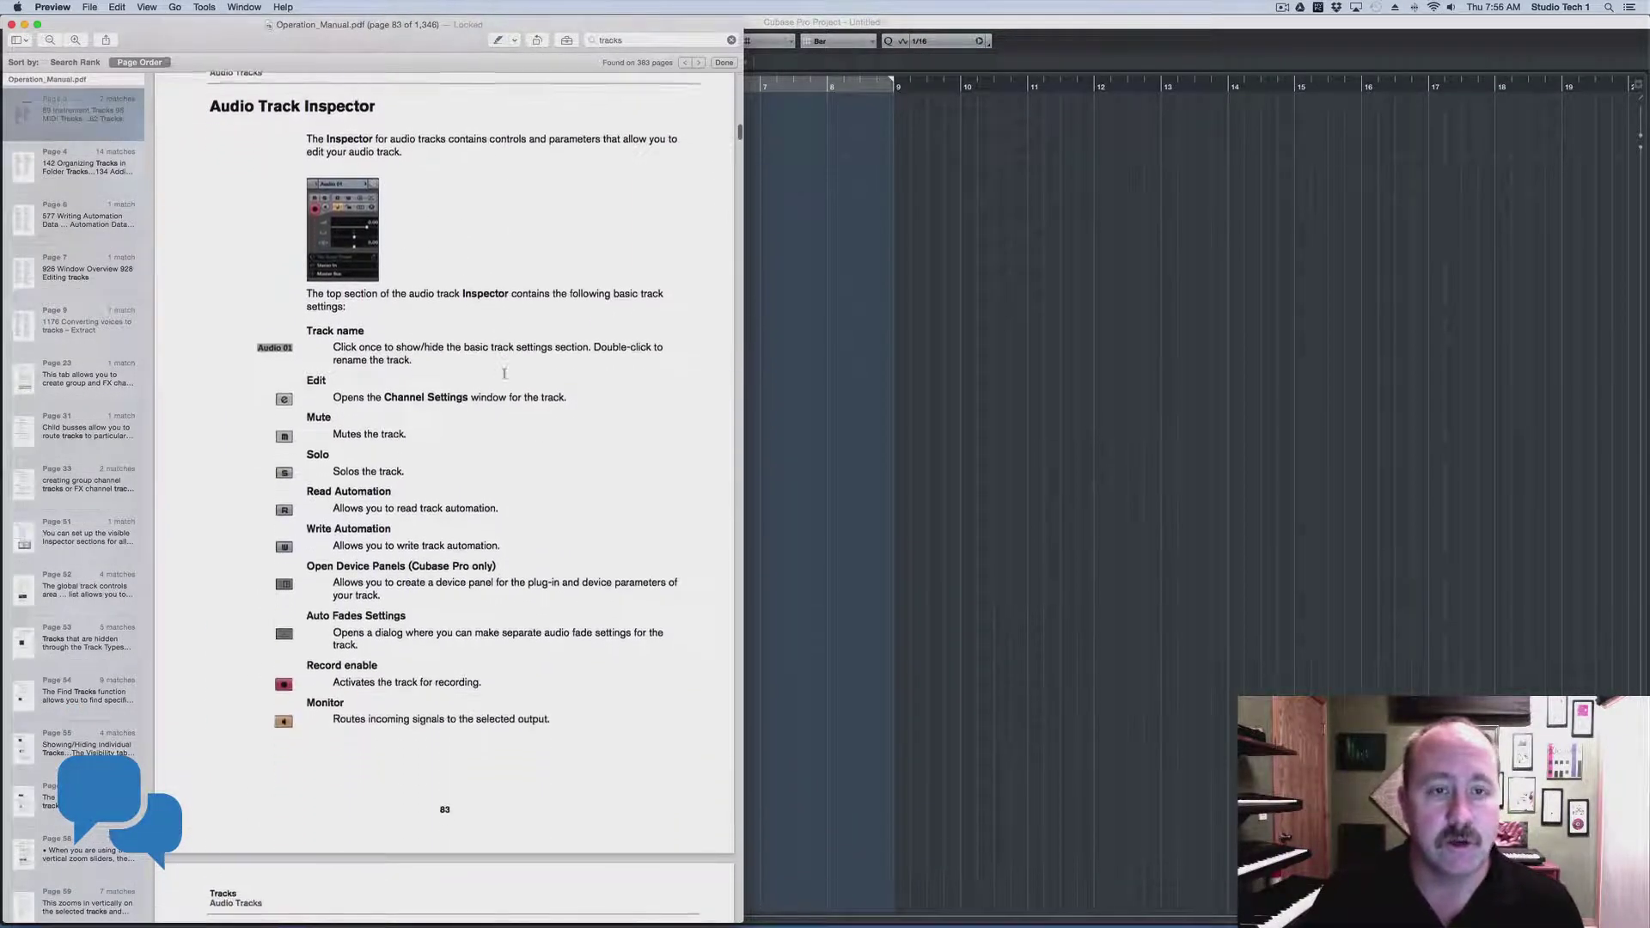
scroll(504, 375, "up", 1)
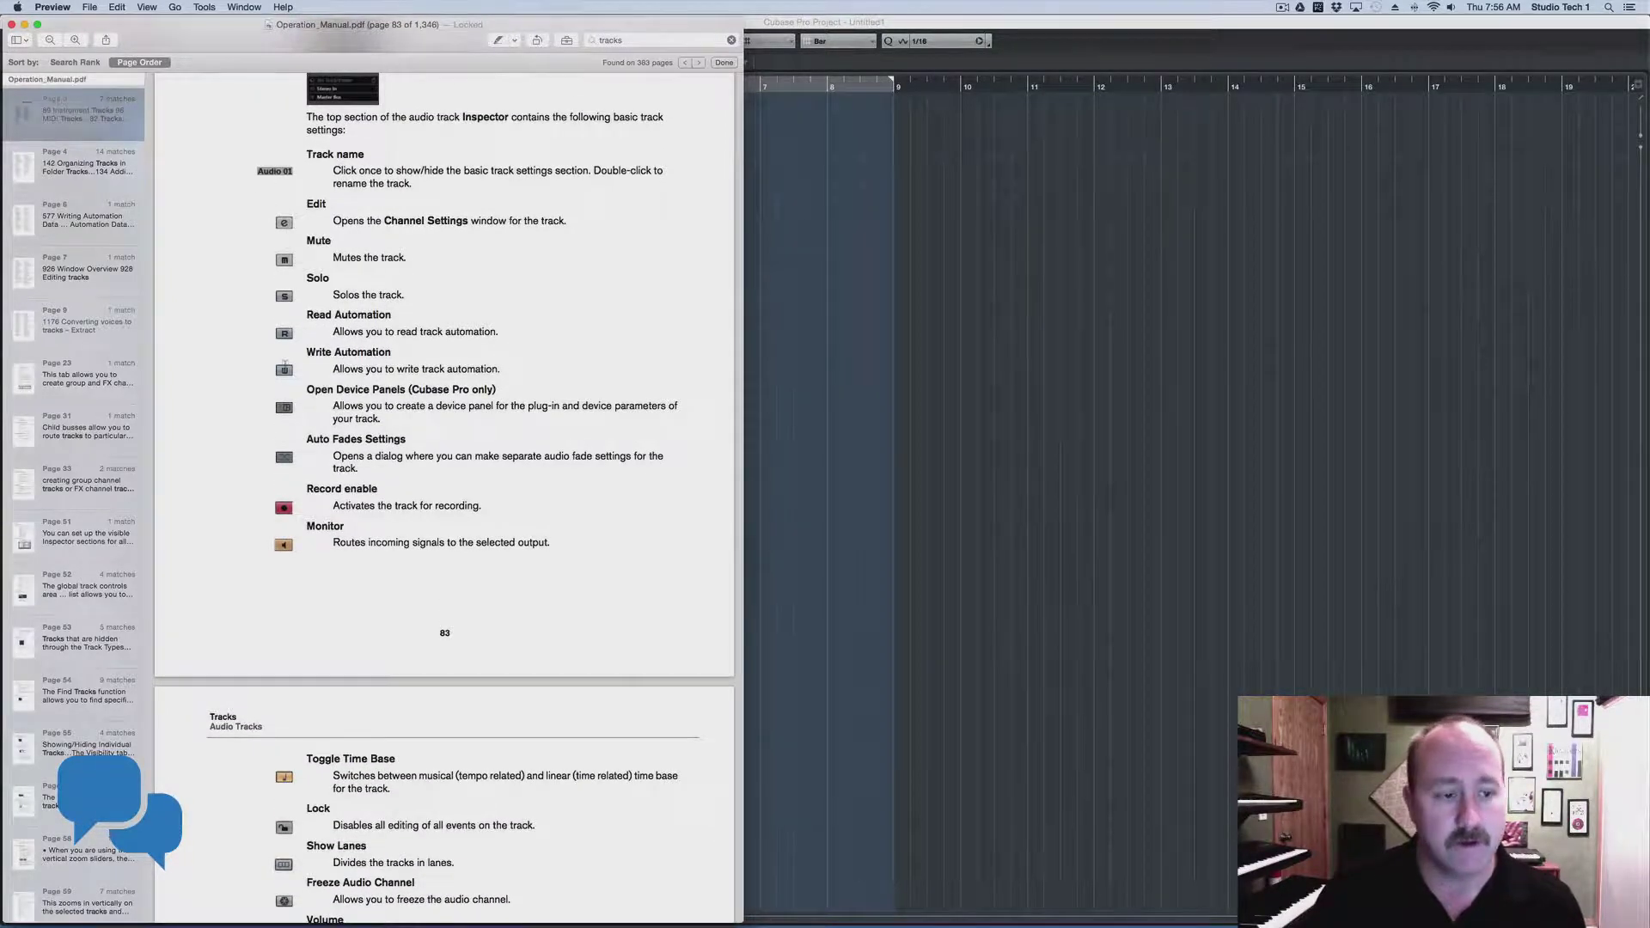
scroll(293, 367, "down", 5)
scroll(295, 367, "down", 14)
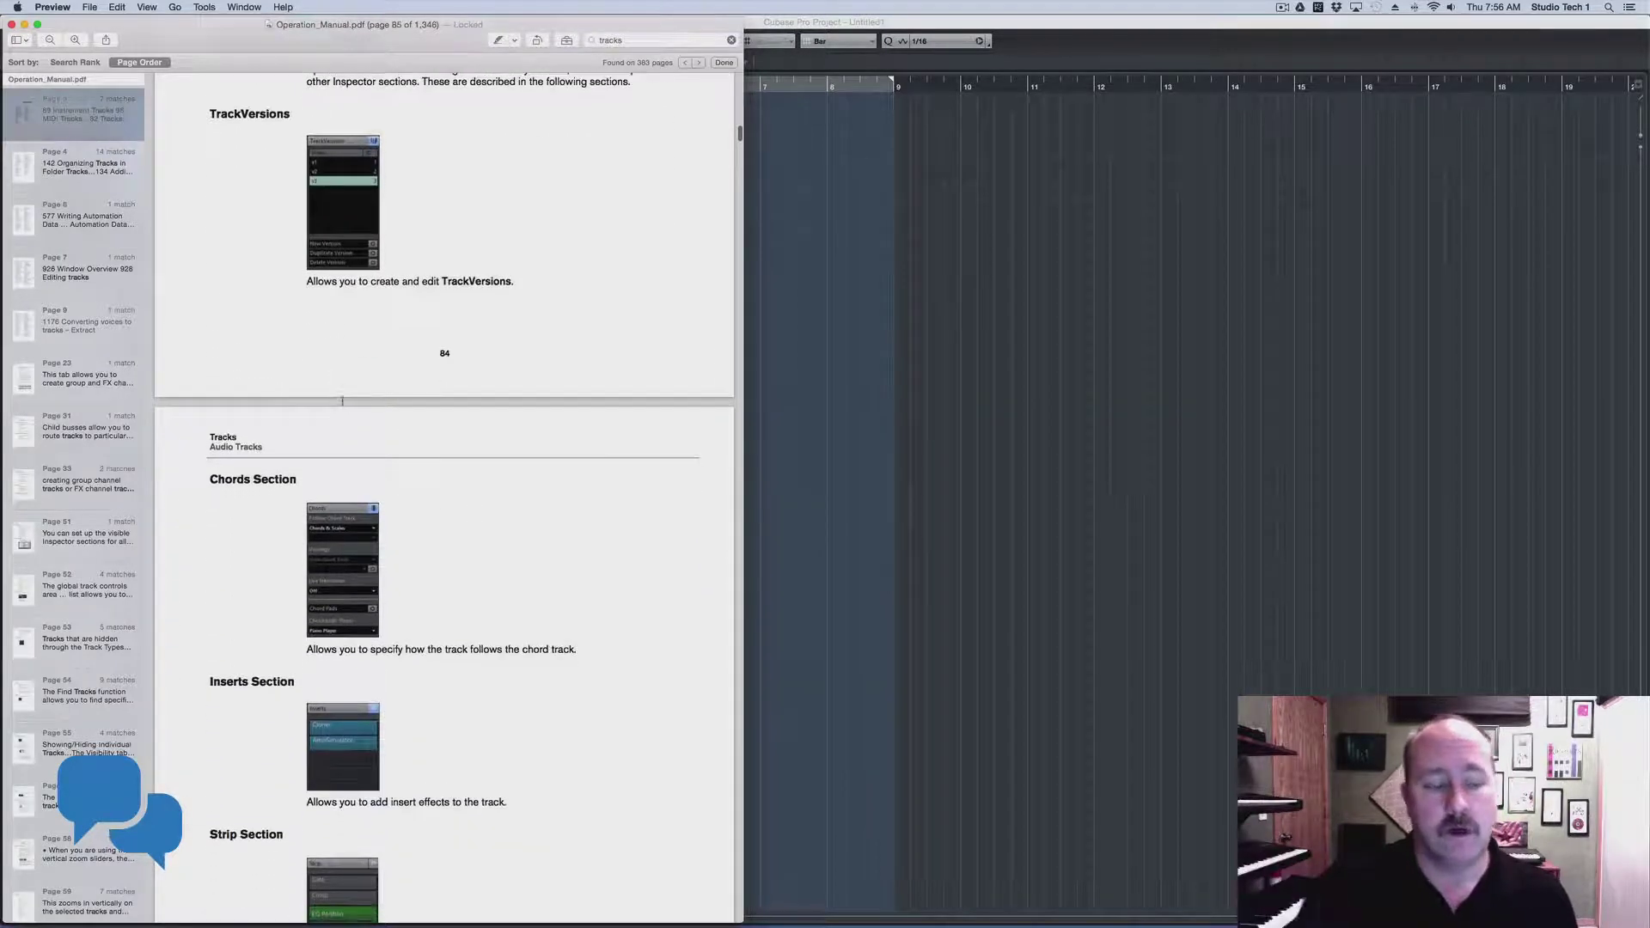
scroll(344, 404, "down", 3)
scroll(344, 406, "down", 13)
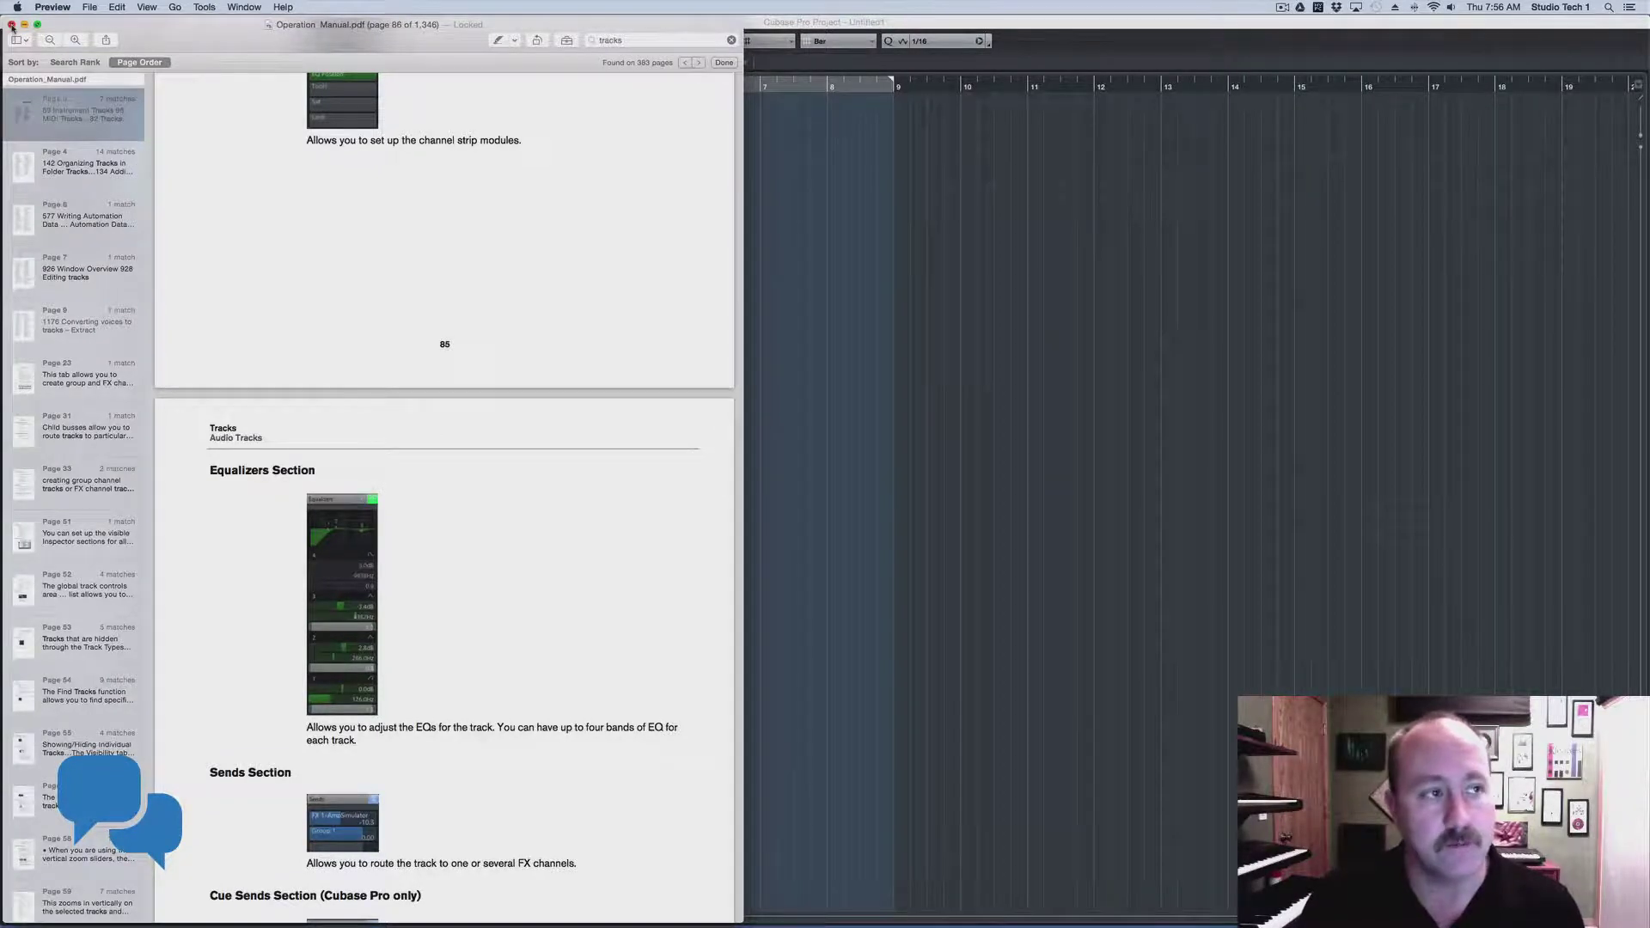
left_click(12, 26)
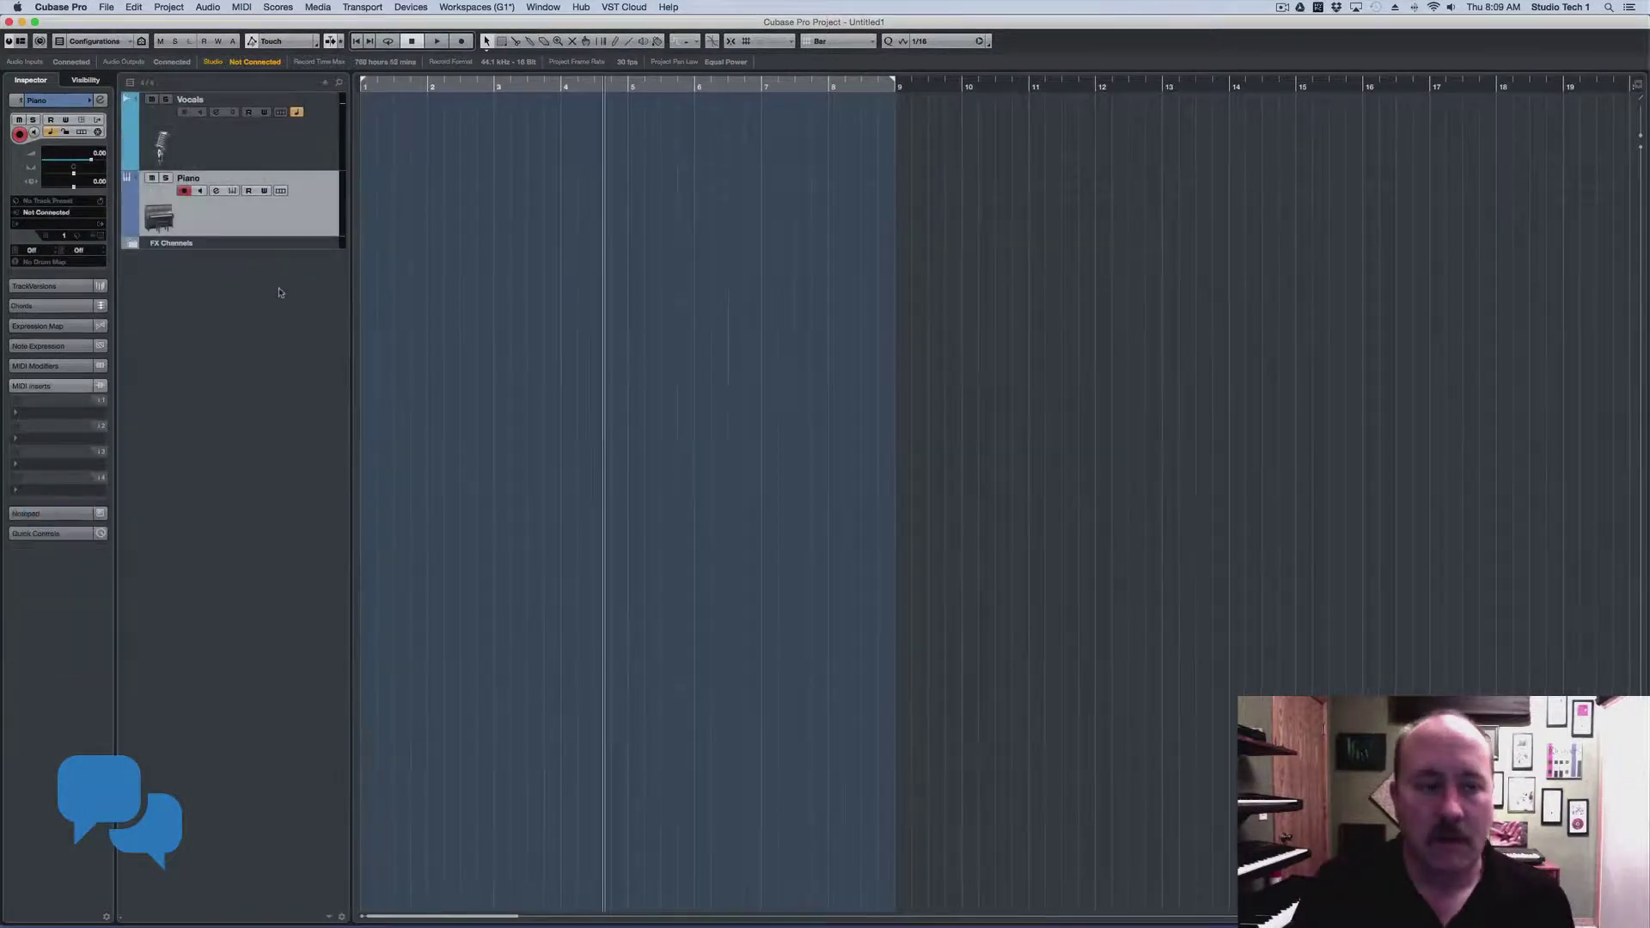
Add one mono audio track named "Voice Over" with its output routed to Main.
right_click(289, 275)
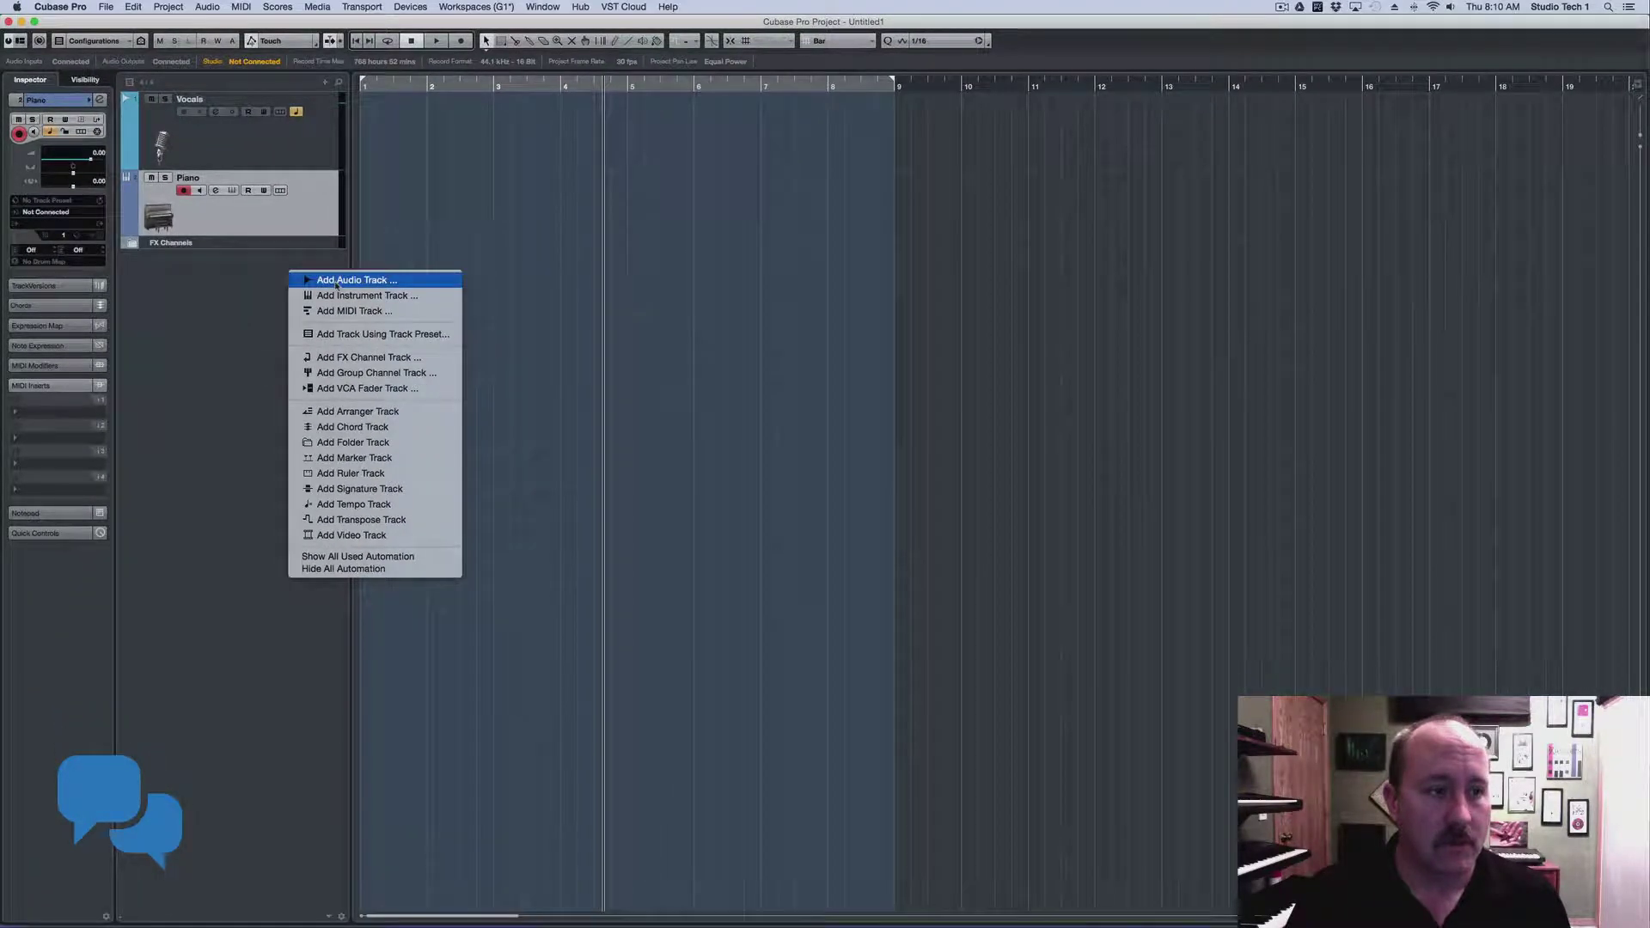
left_click(340, 283)
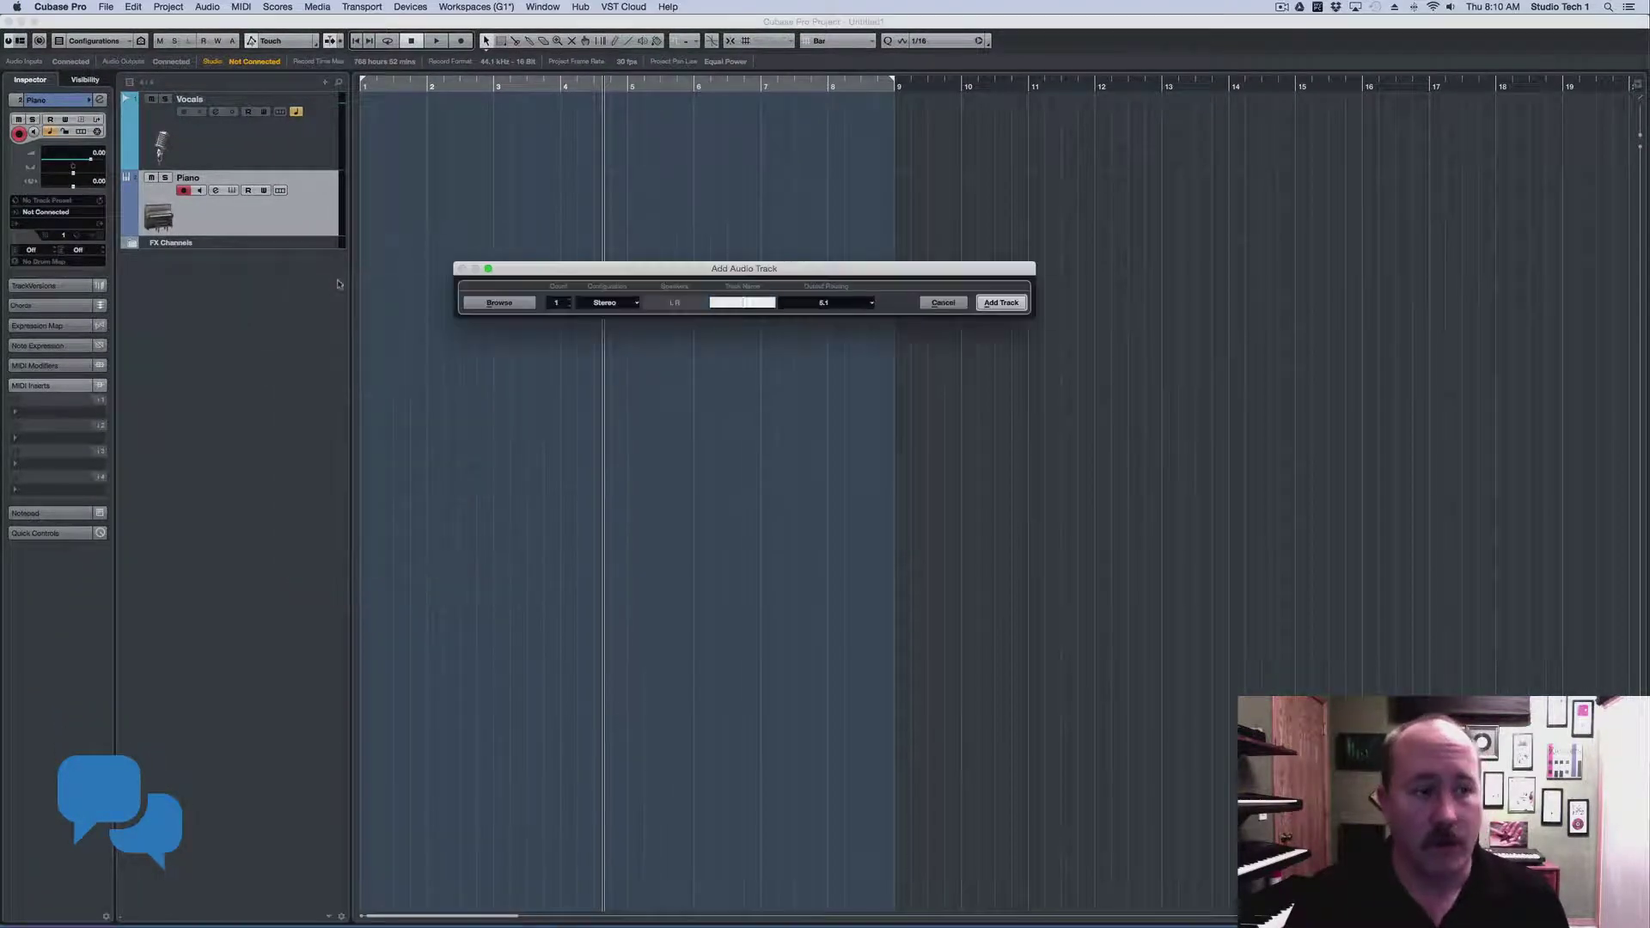
left_click(625, 304)
left_click(612, 284)
left_click(749, 308)
type("Voice Over")
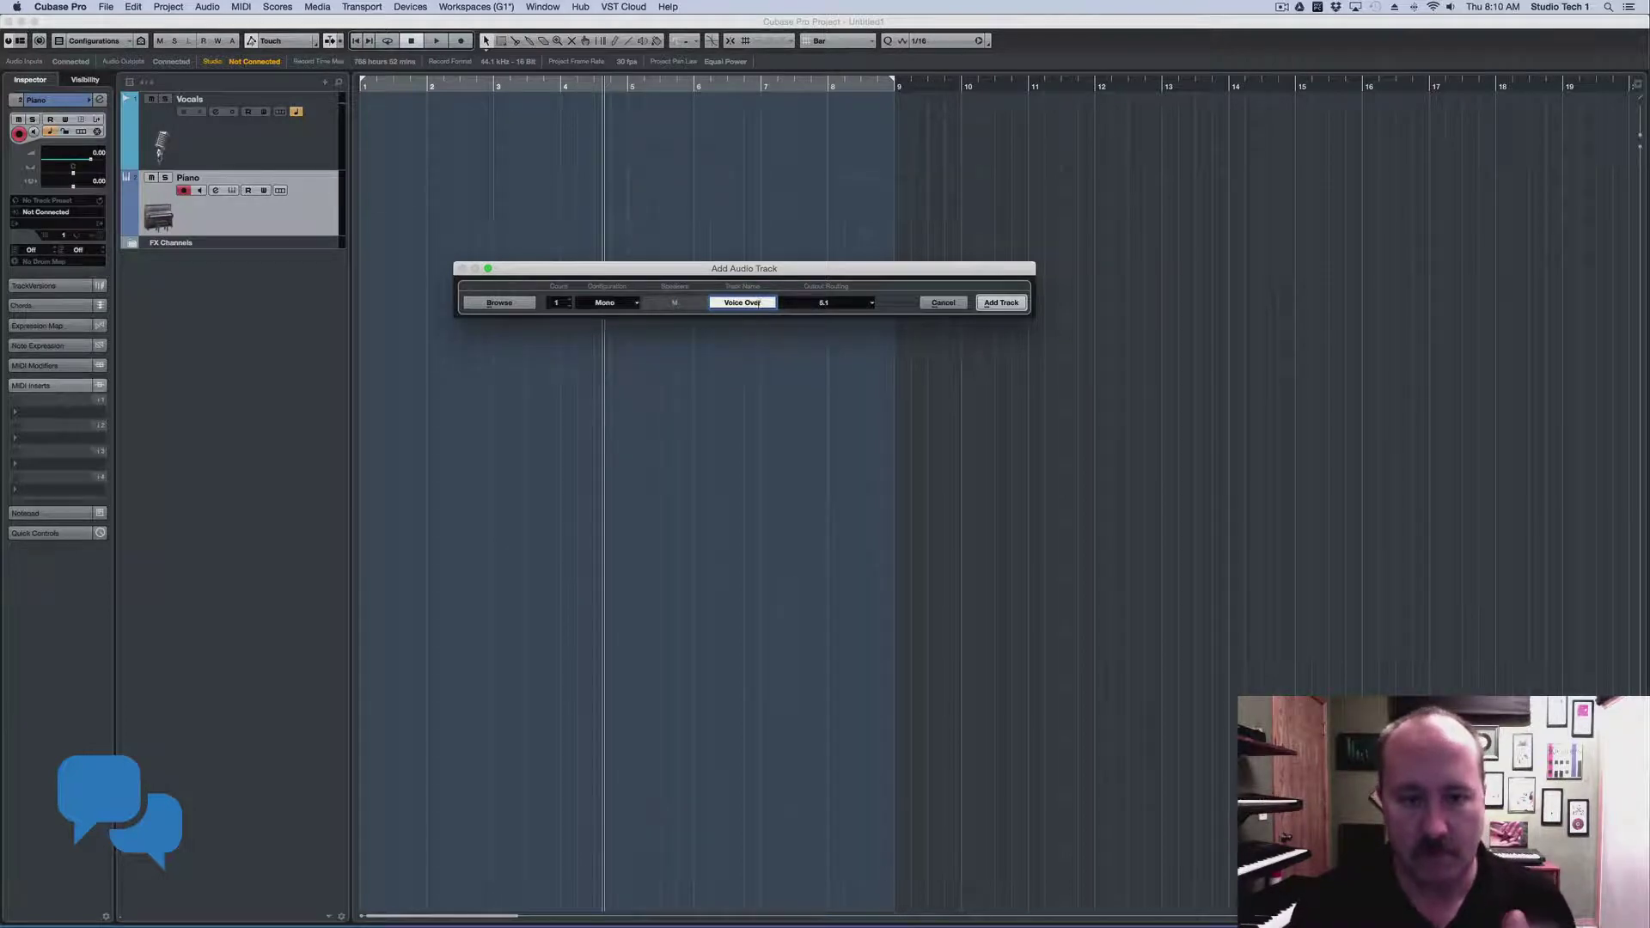
left_click(864, 305)
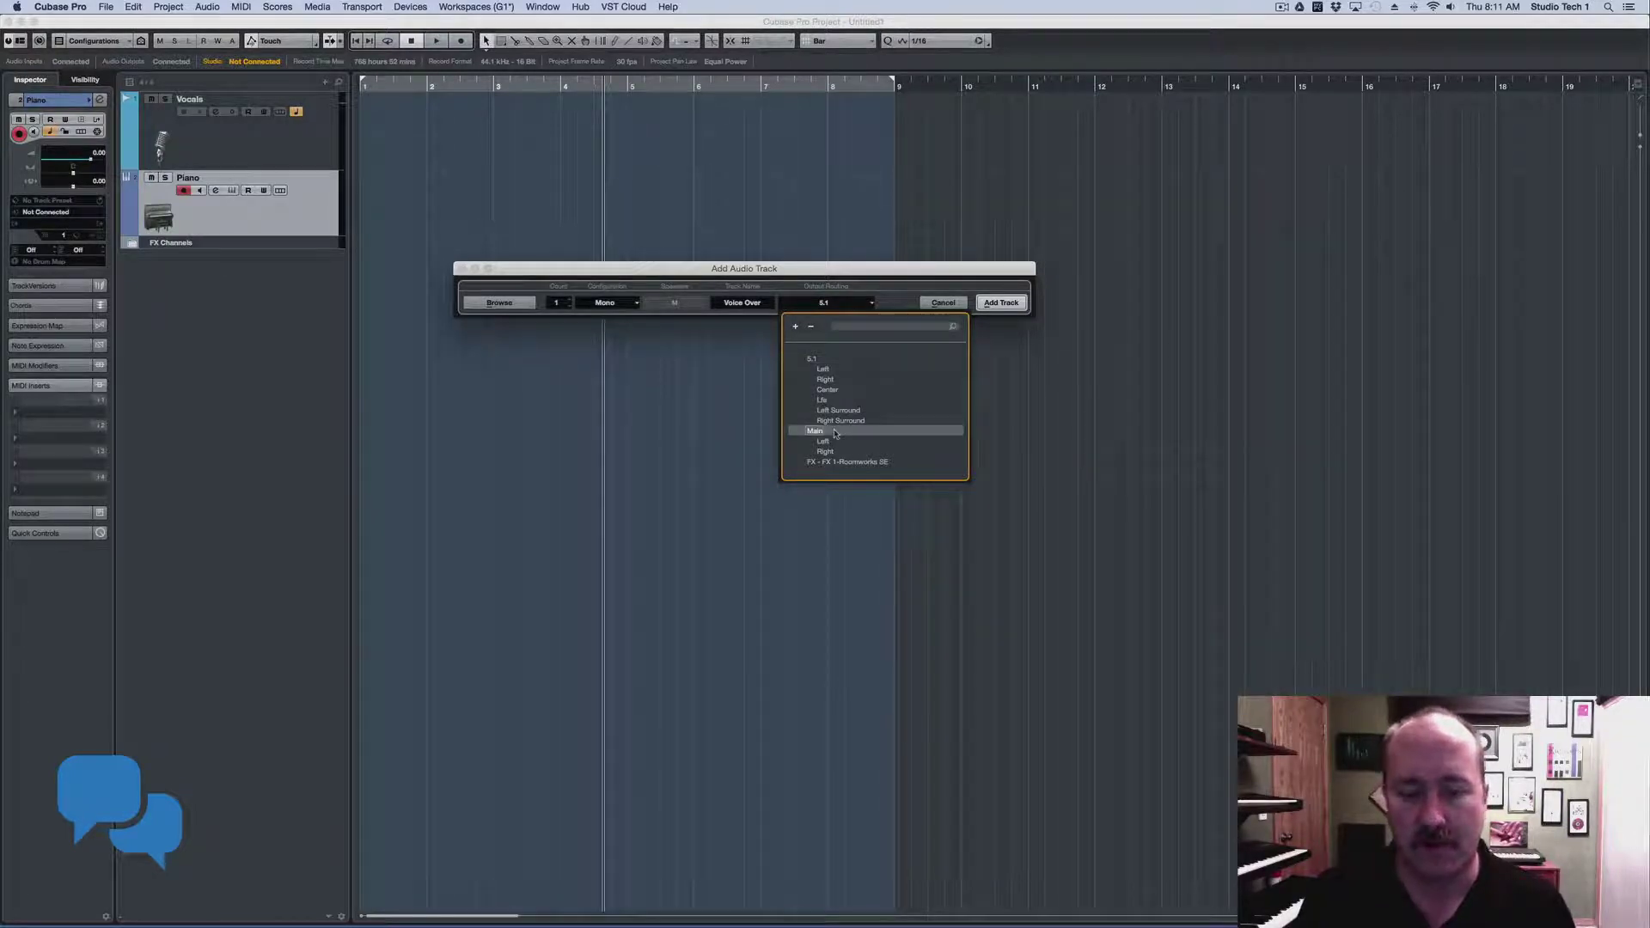
left_click(832, 432)
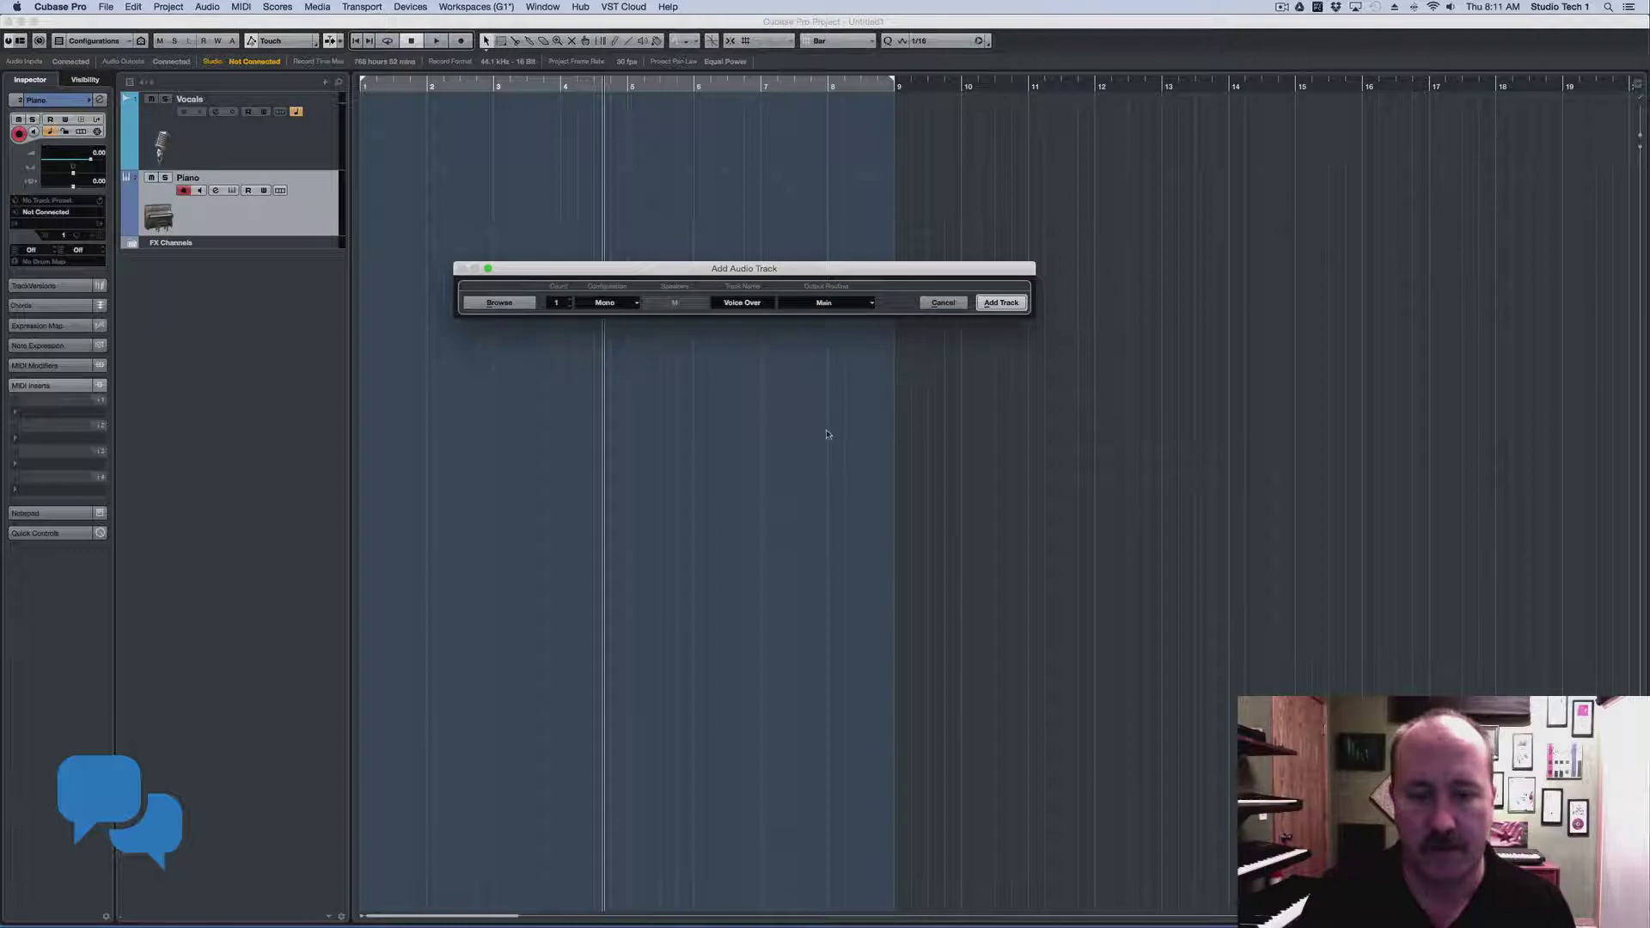
left_click(997, 304)
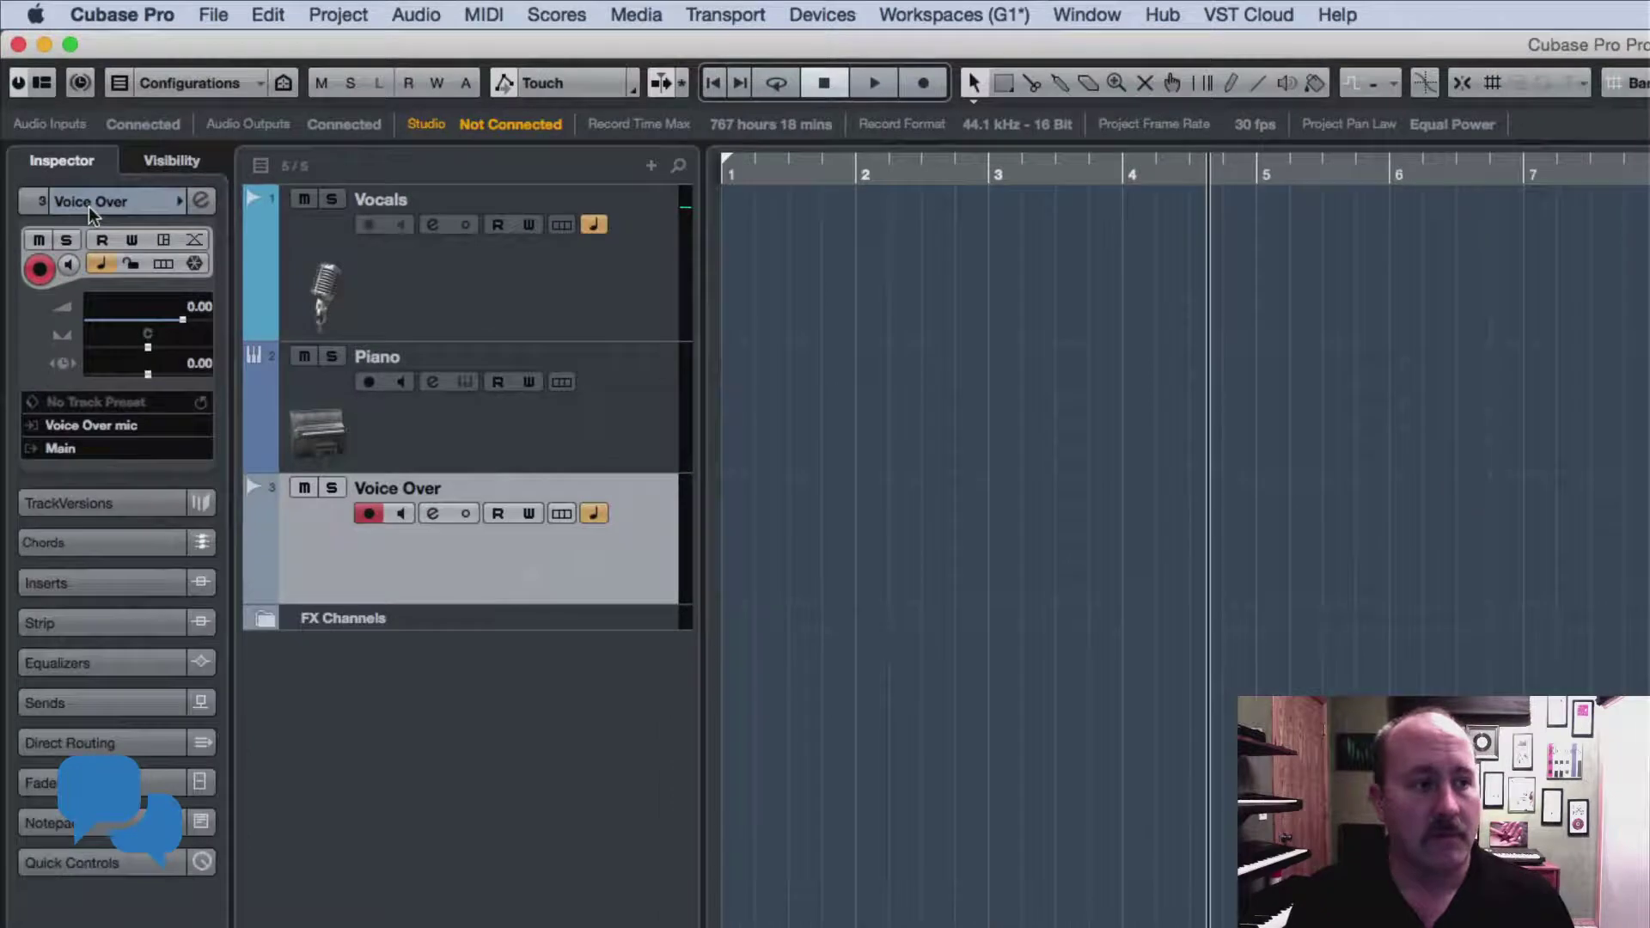
Route the Vocals track's input to Voice Over mic and its output to Main.
left_click(524, 307)
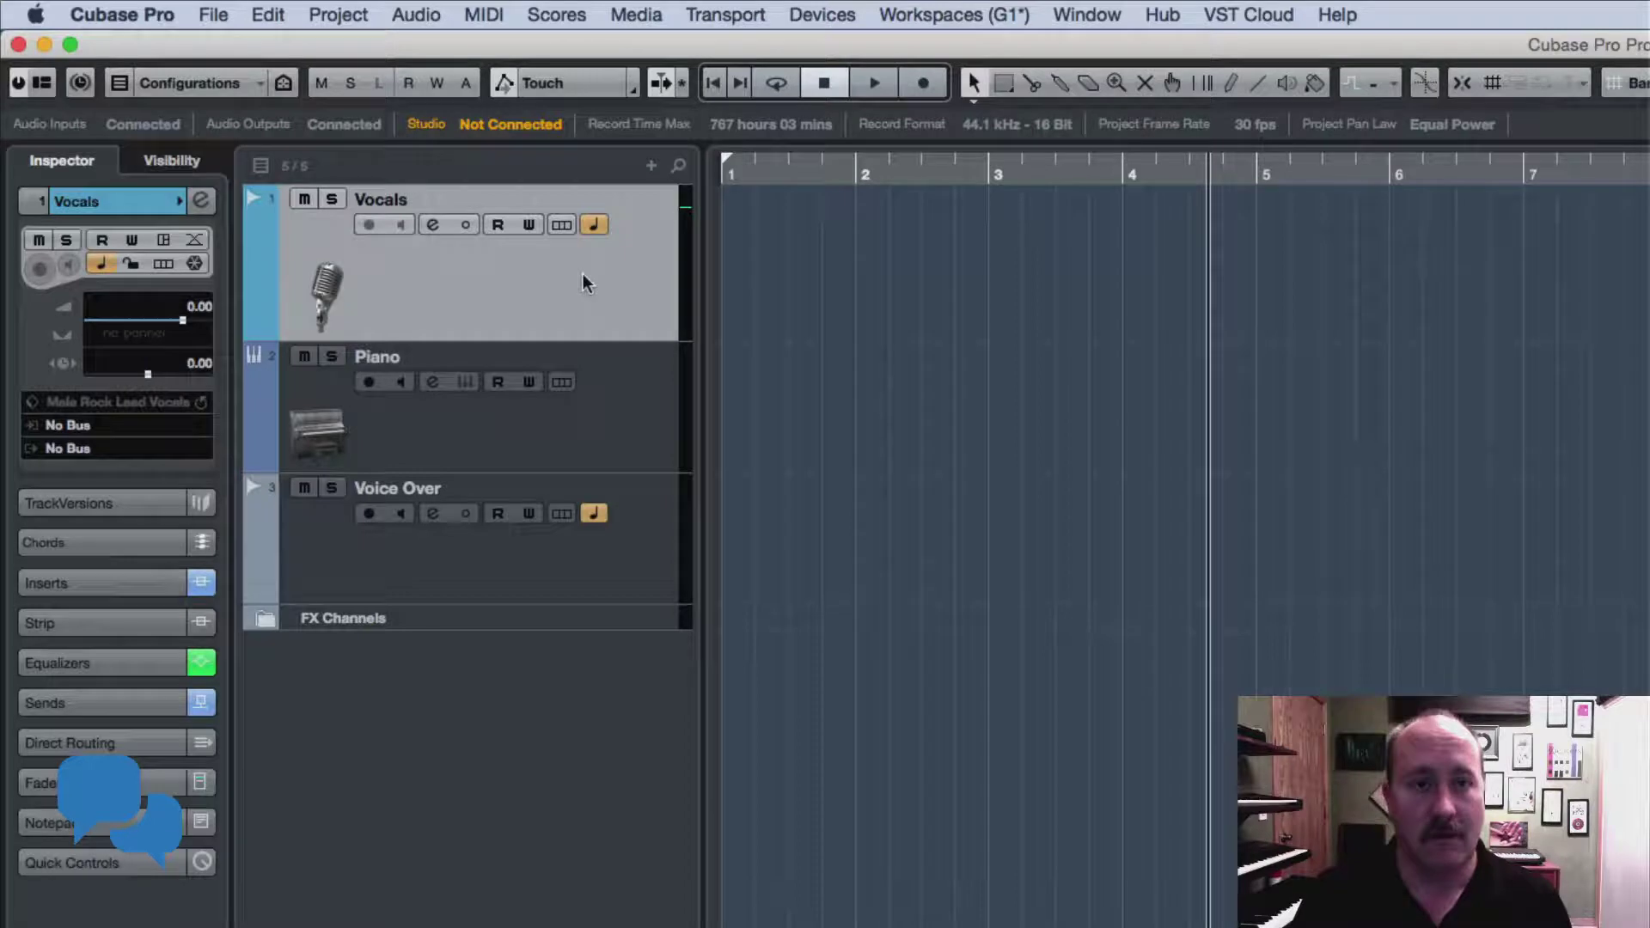
left_click(643, 419)
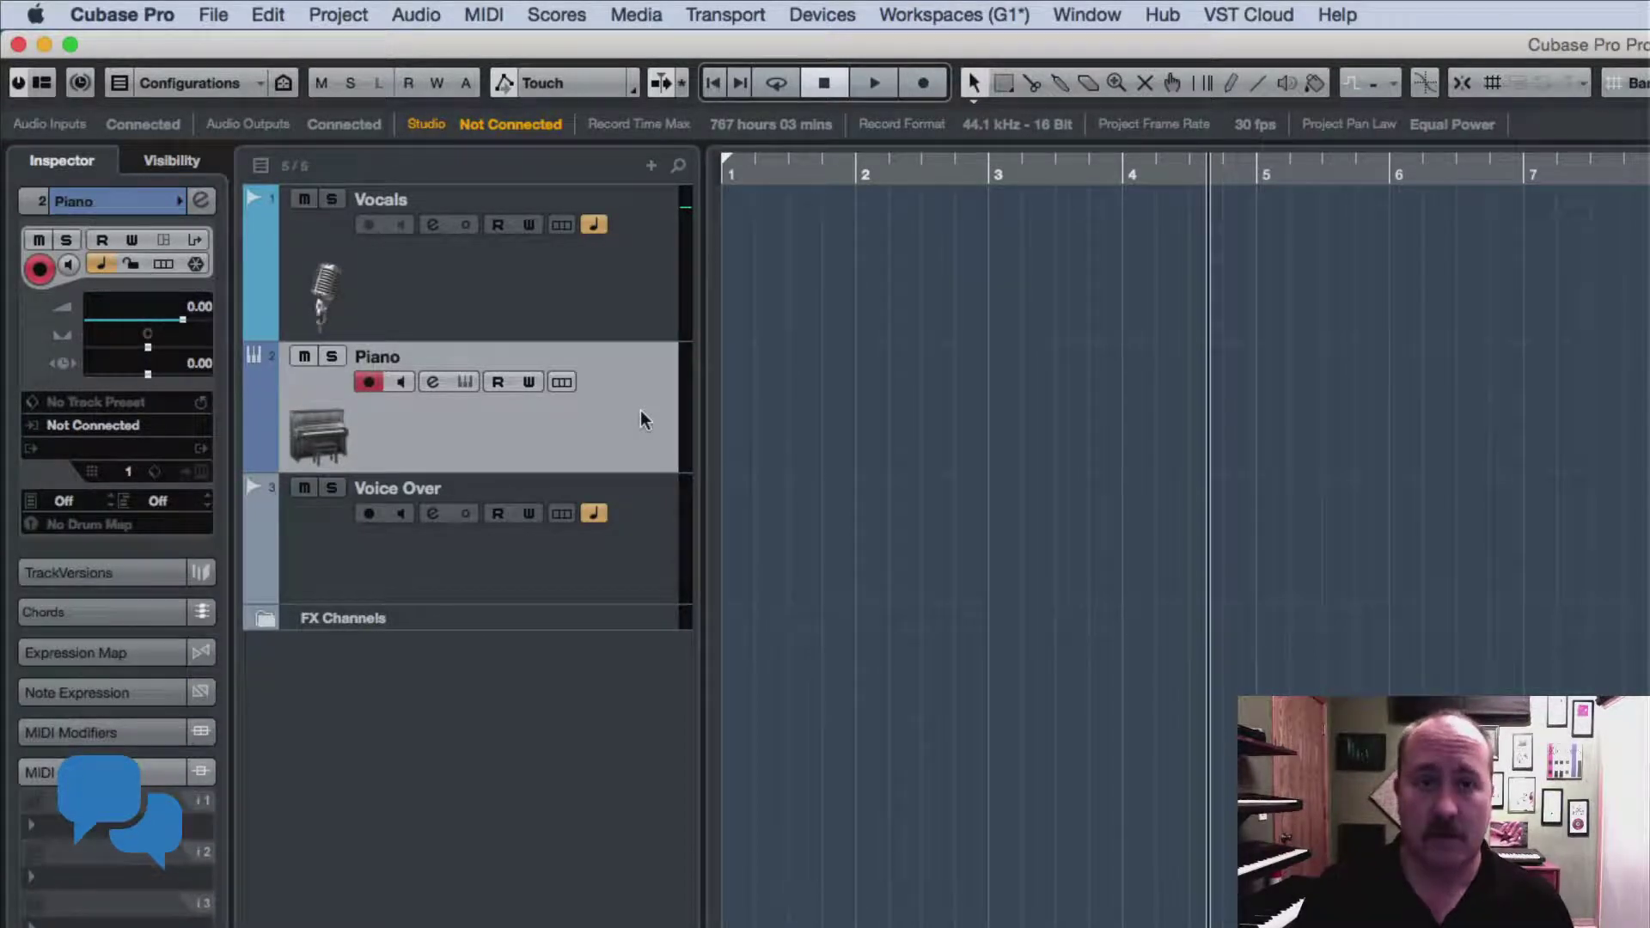
left_click(585, 326)
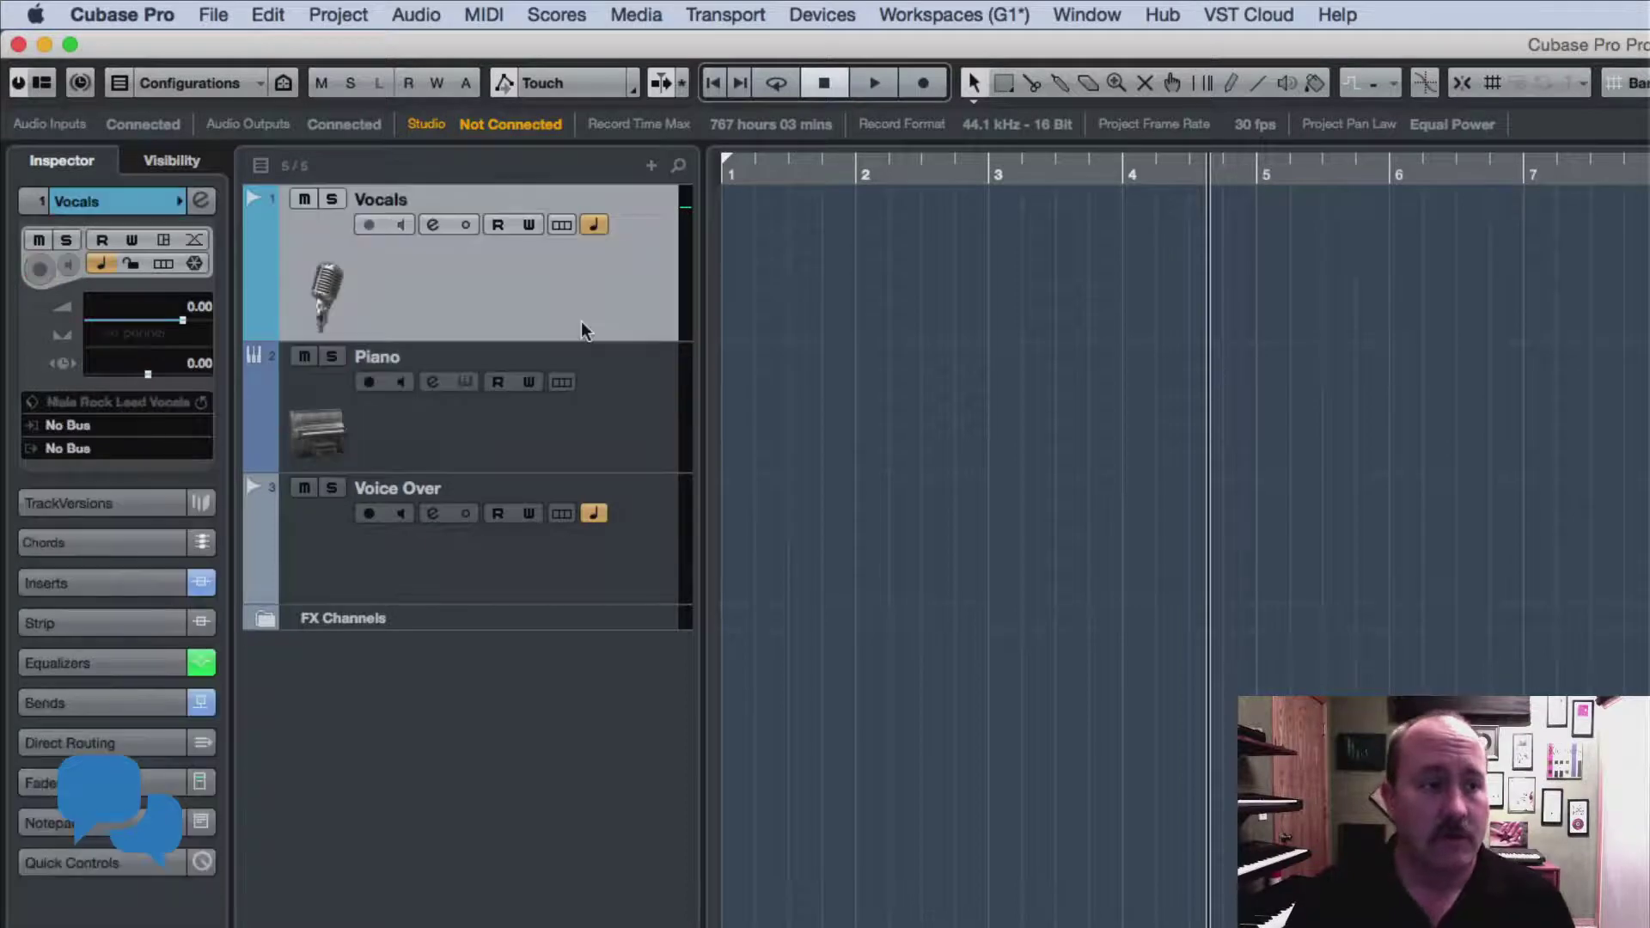
left_click(62, 422)
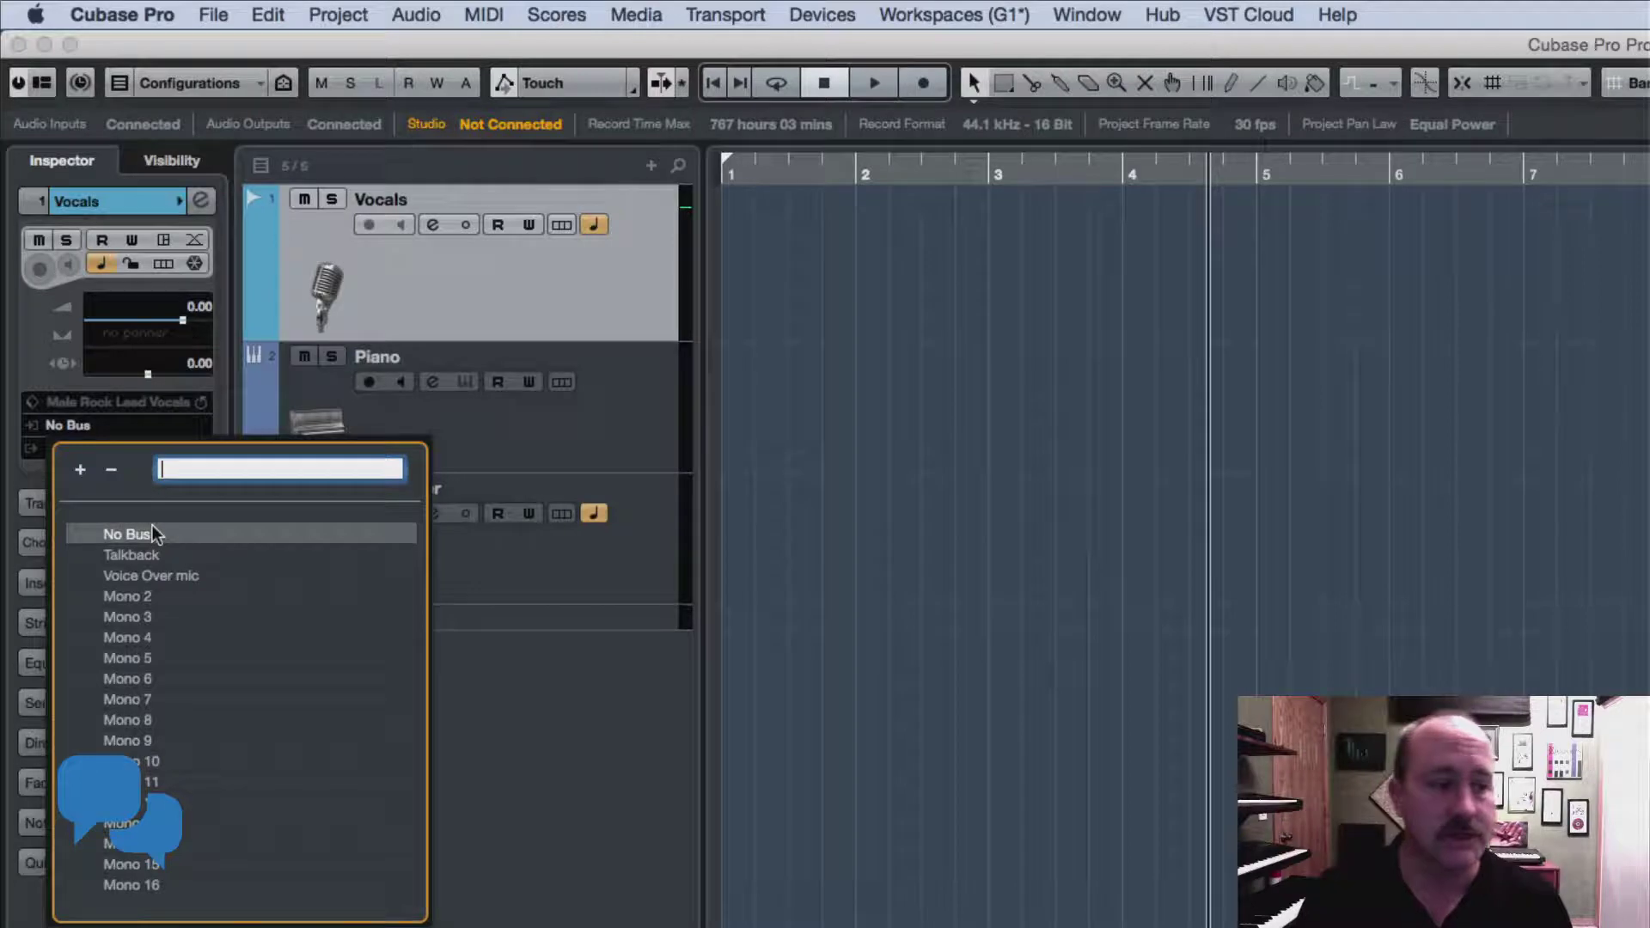
left_click(153, 574)
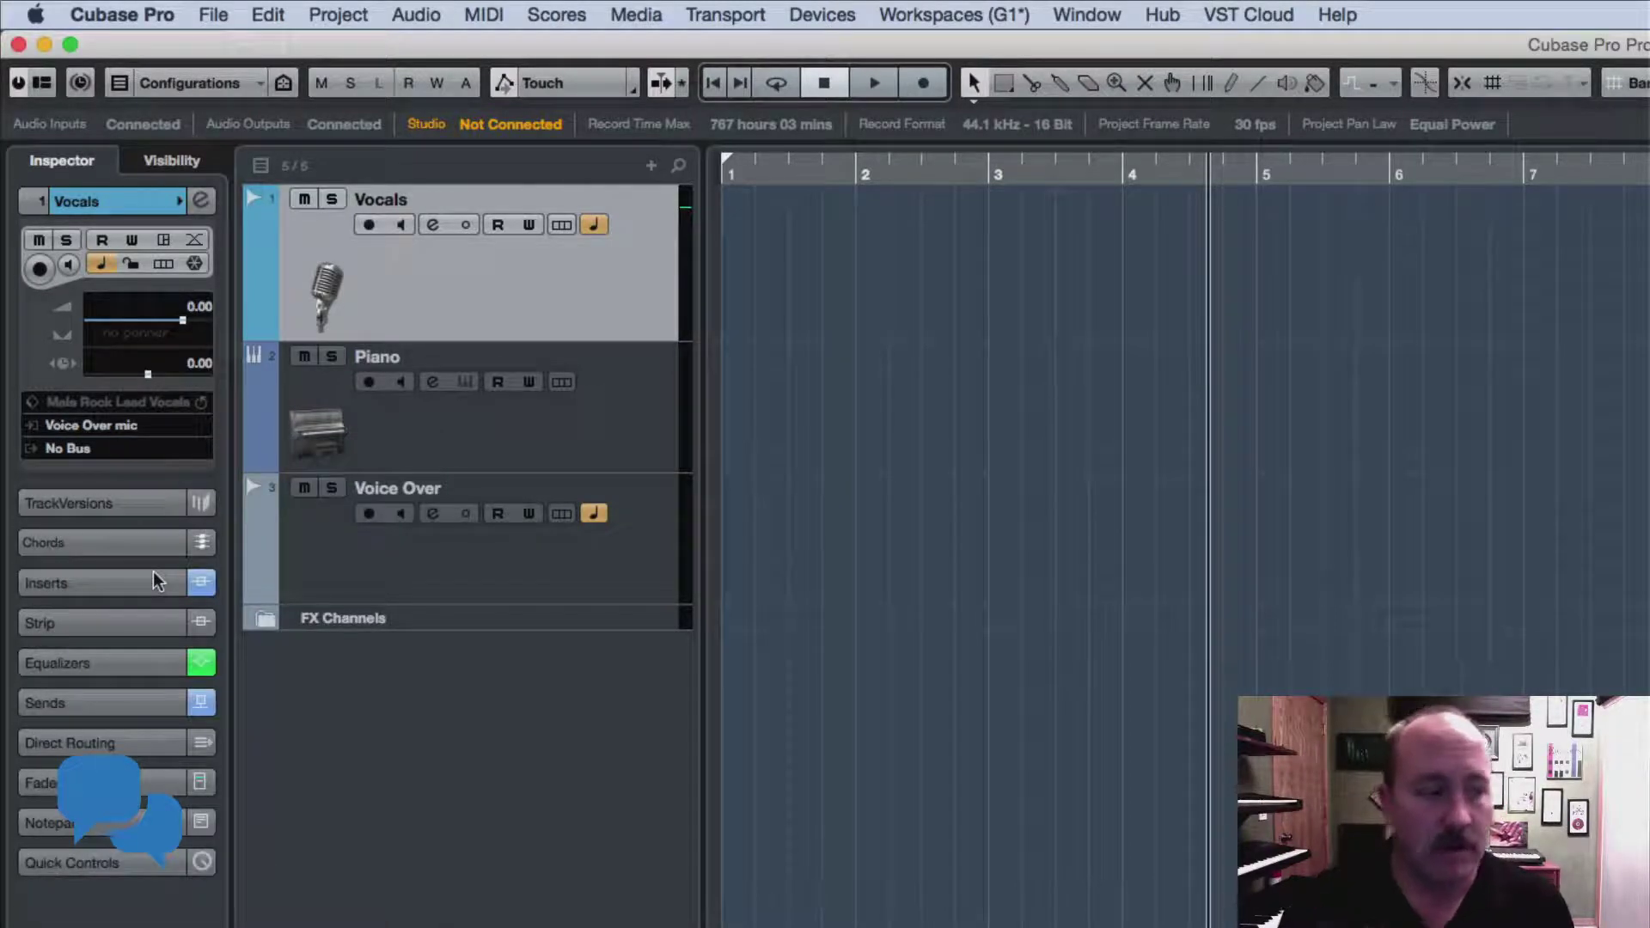
left_click(89, 453)
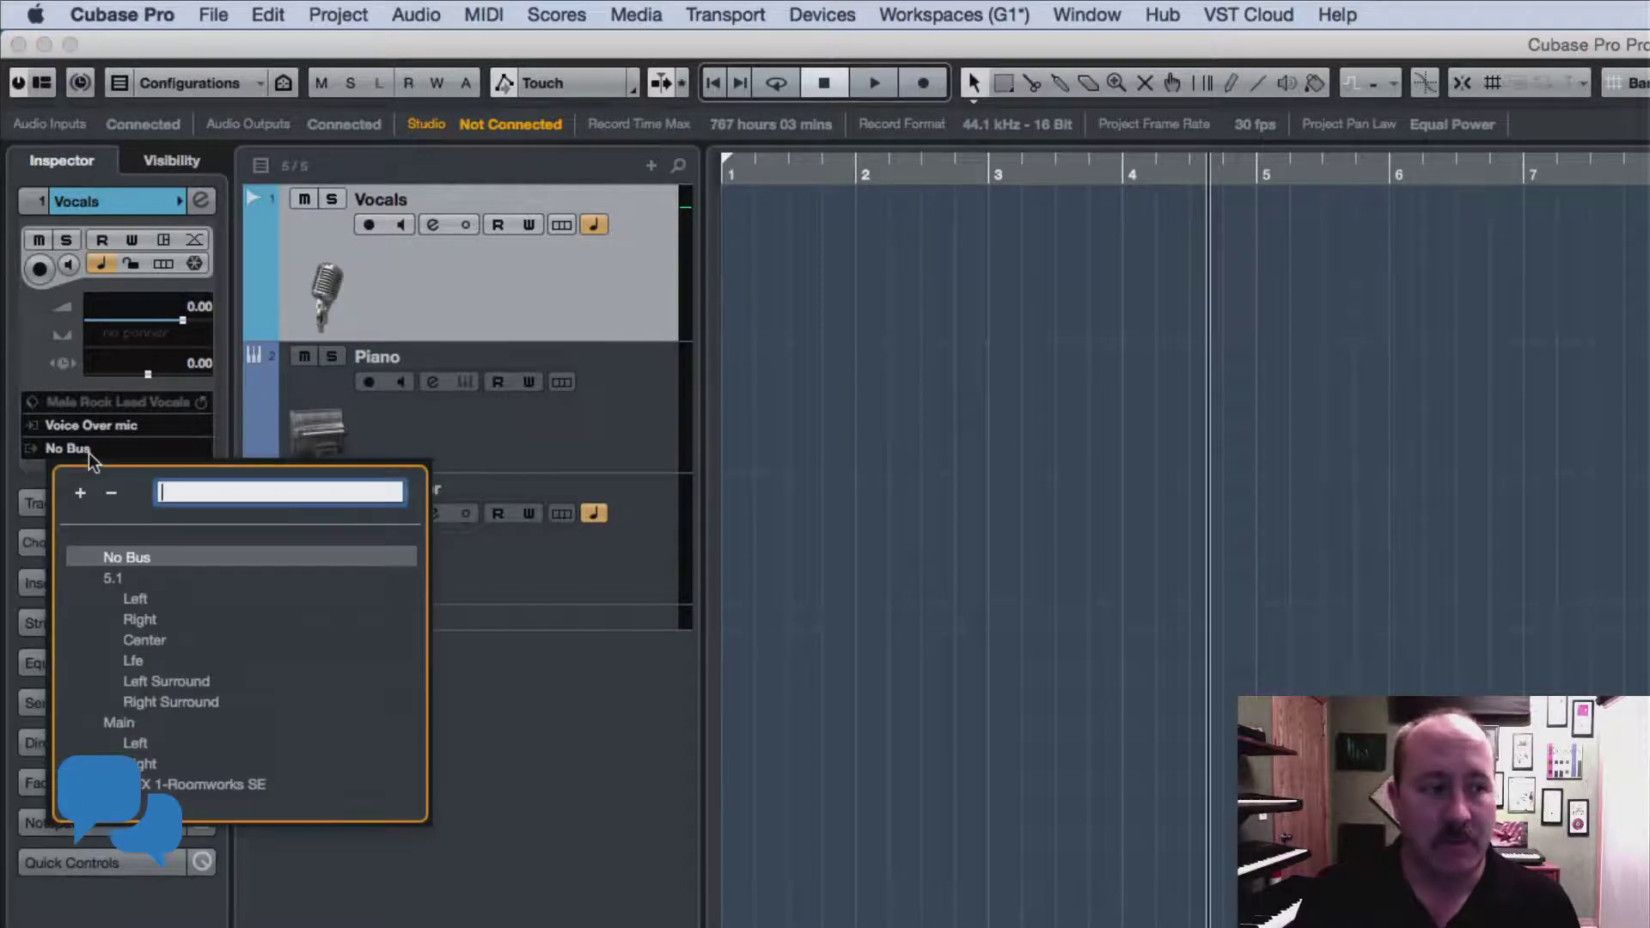
left_click(155, 725)
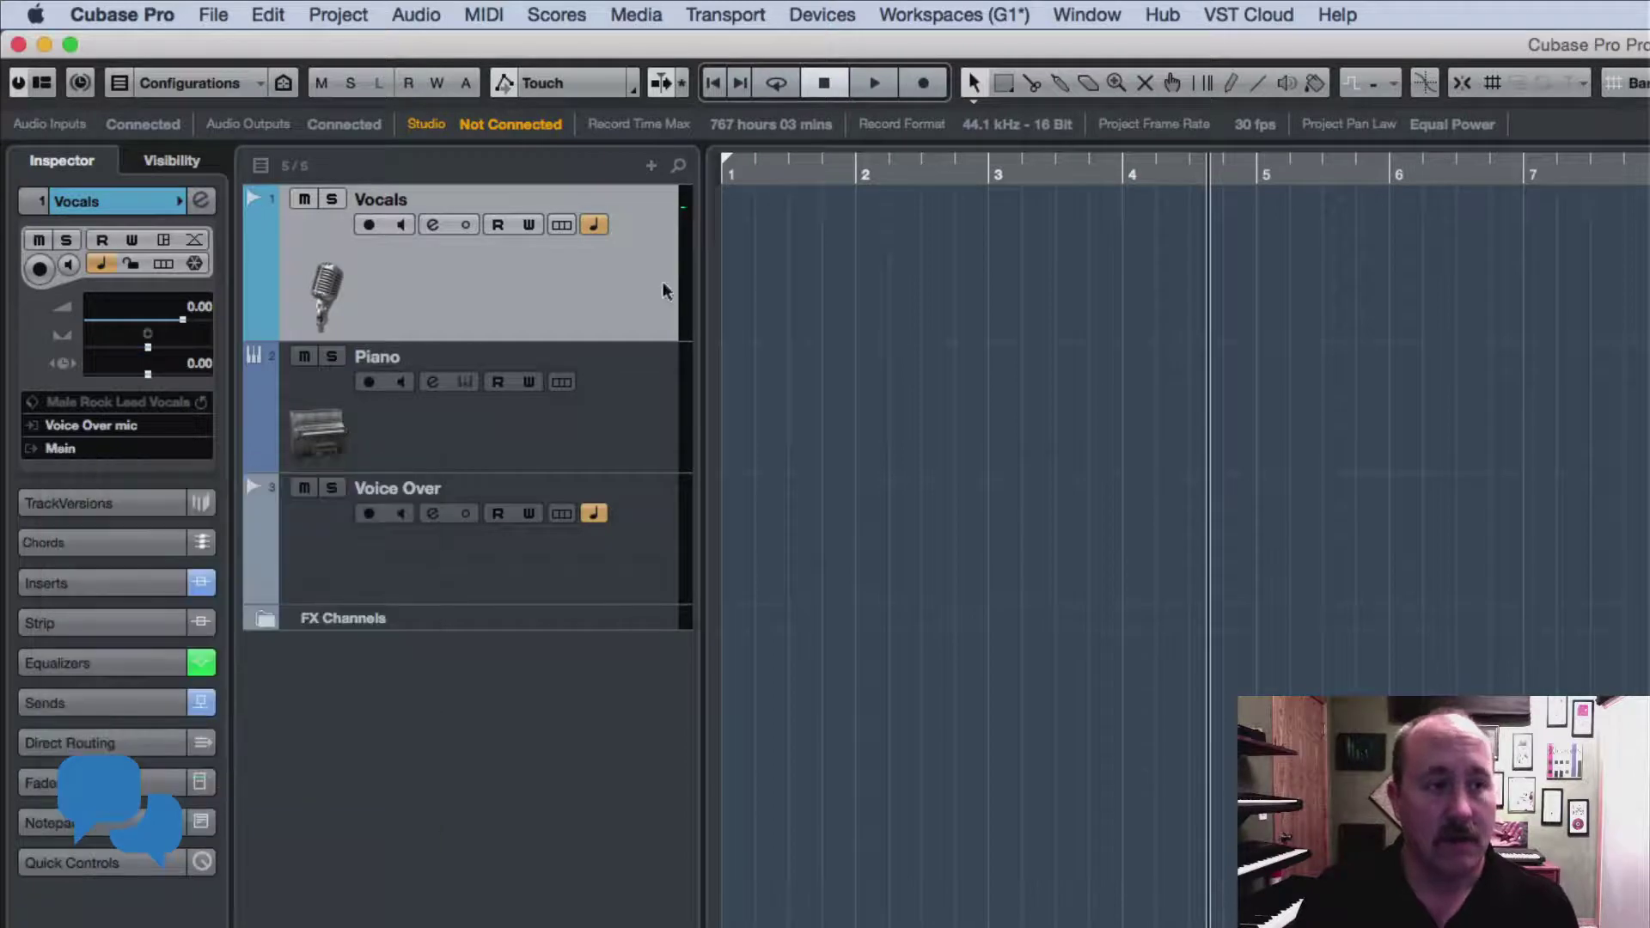
Check the Voice Over track's routing, and try input monitoring off and on for the Vocals track, leaving it on.
left_click(605, 565)
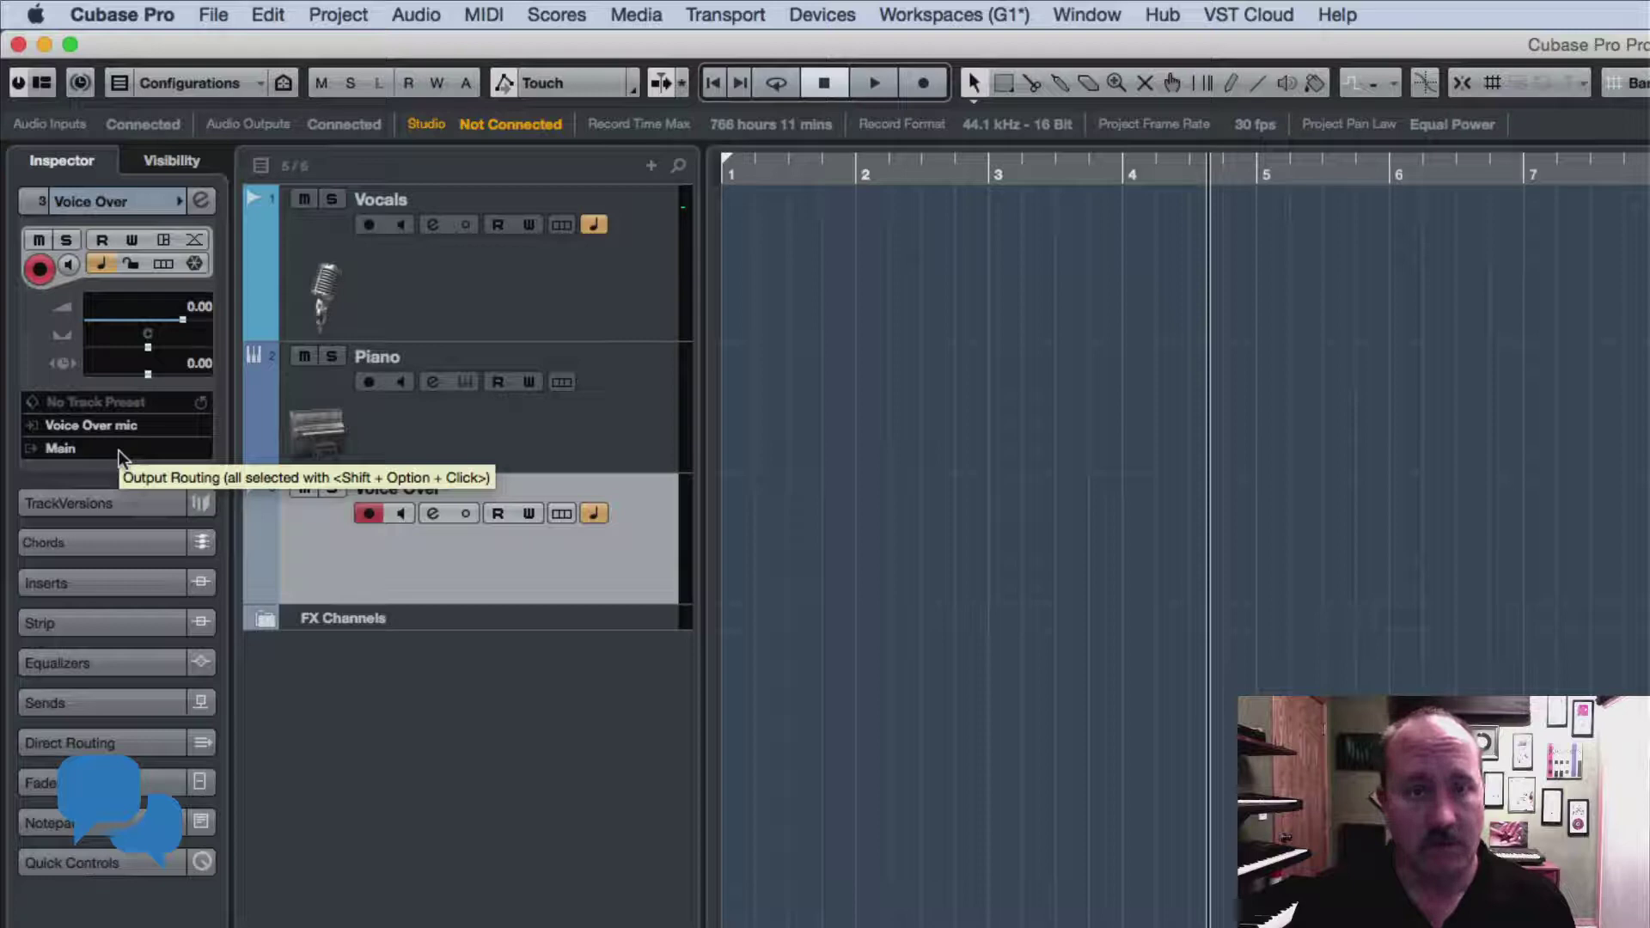
left_click(448, 294)
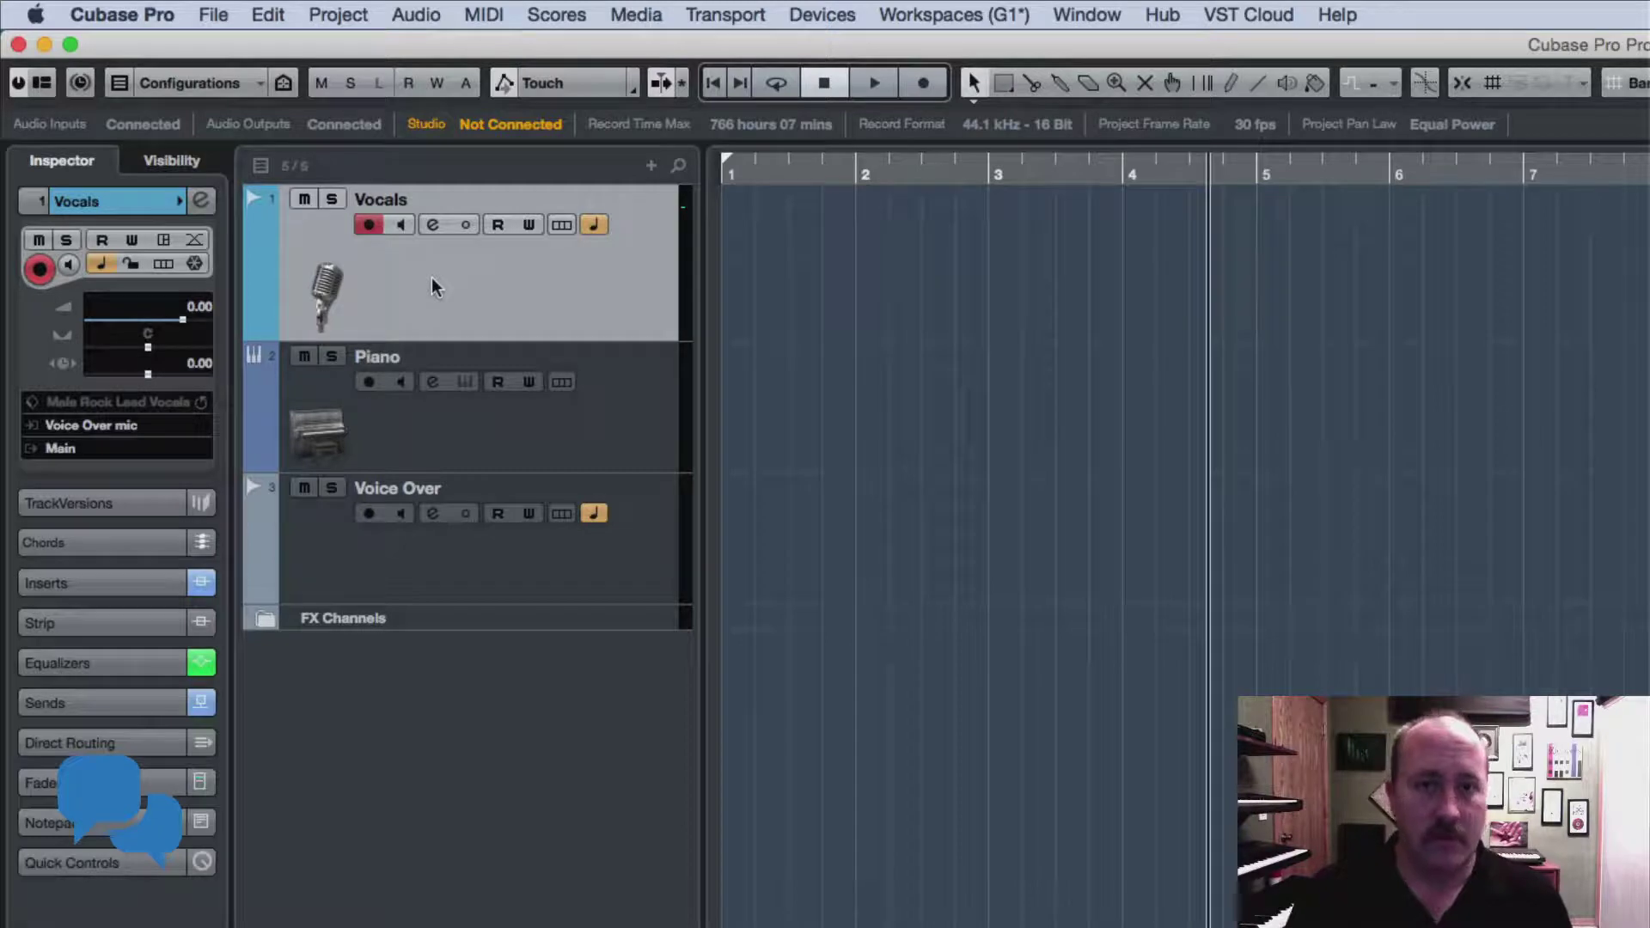
left_click(398, 226)
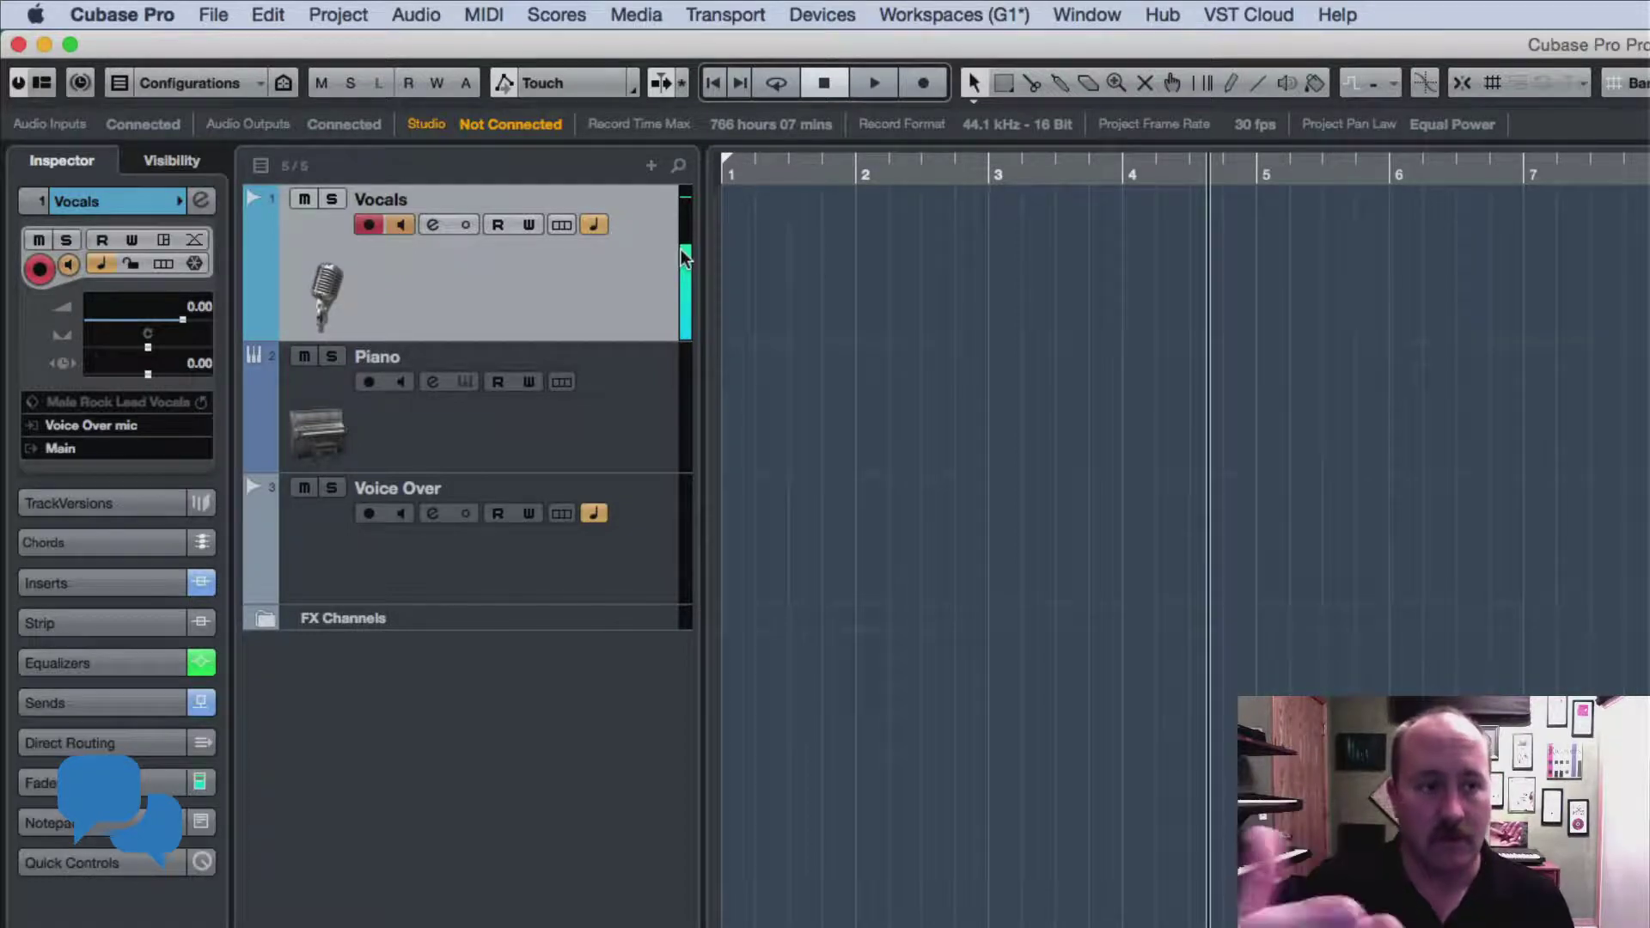
left_click(401, 227)
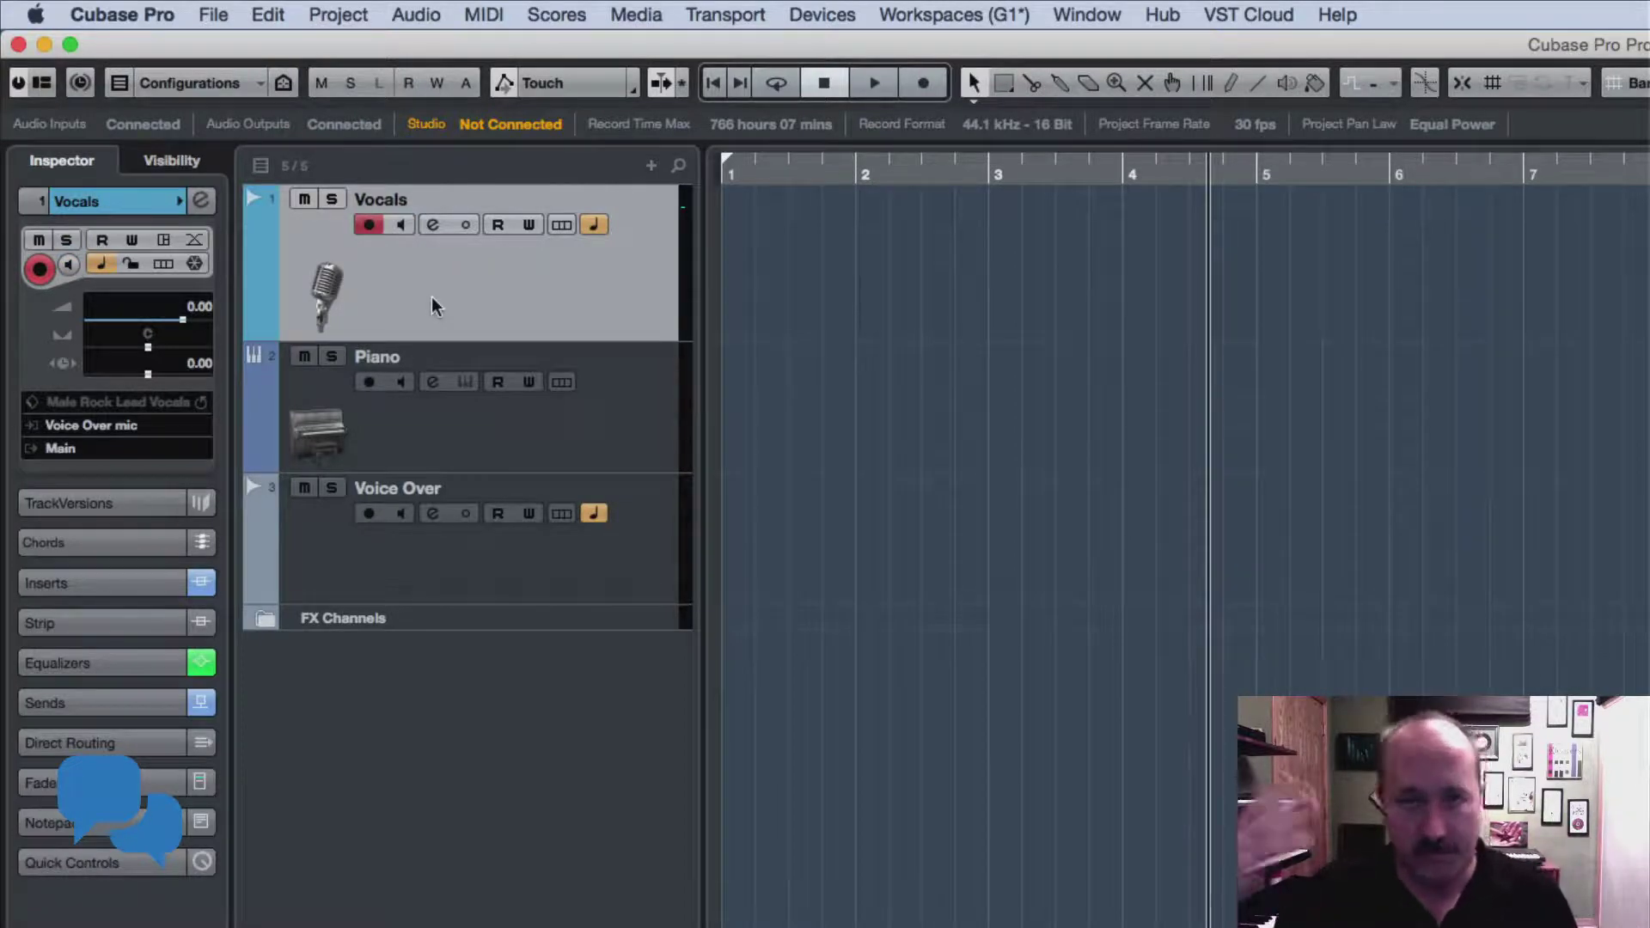
left_click(398, 225)
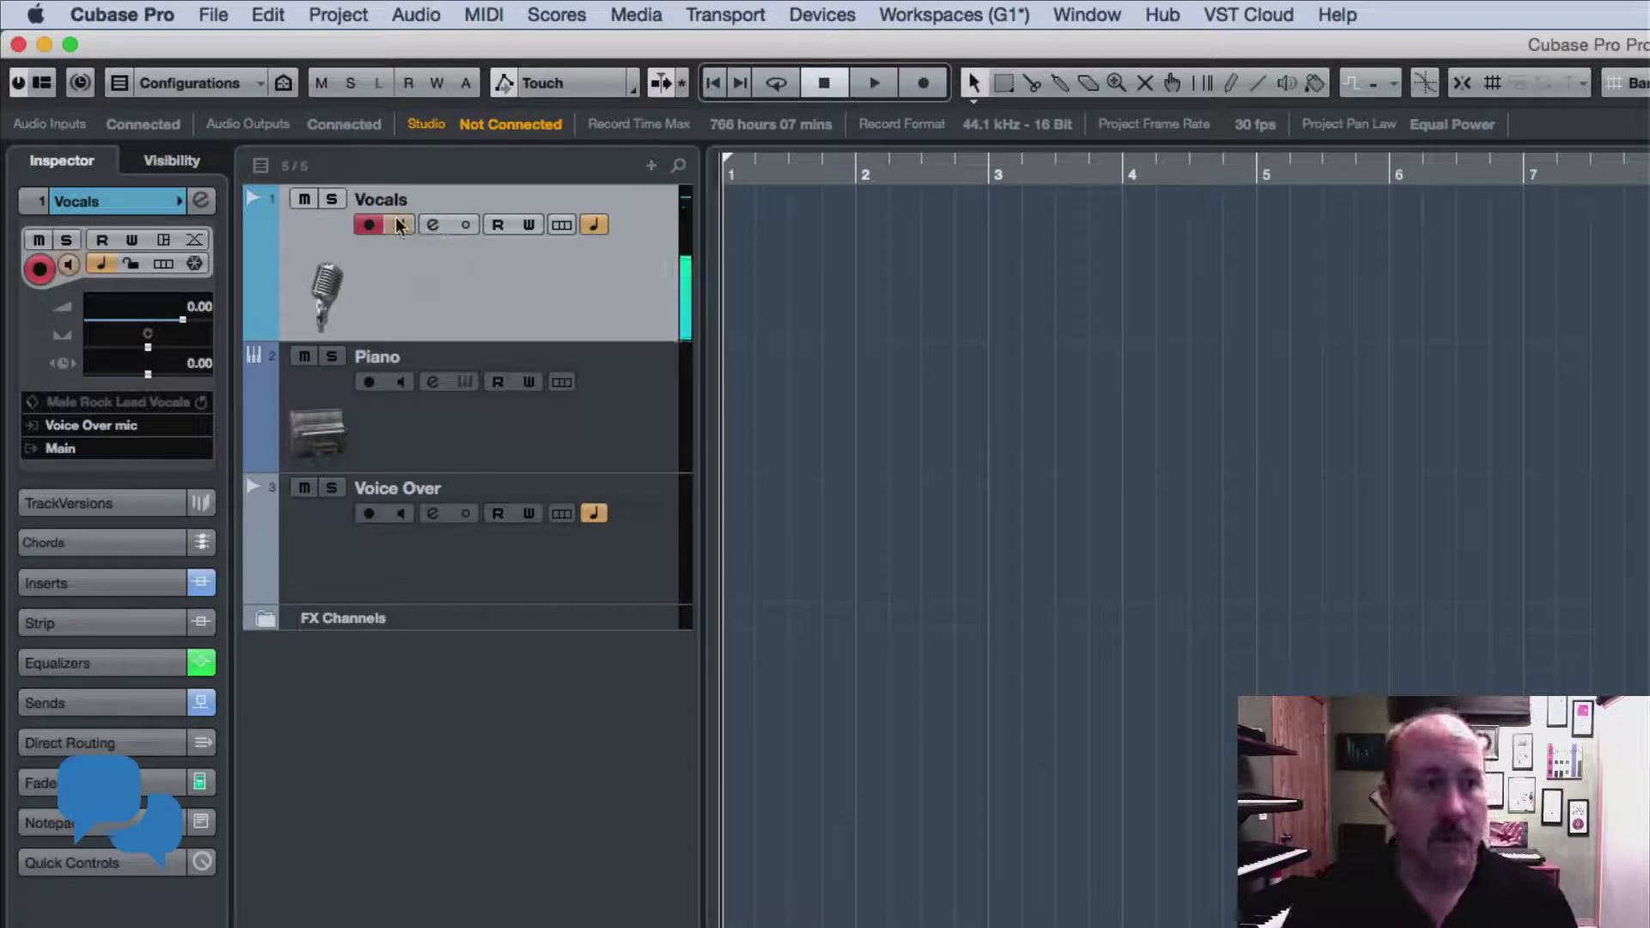
Record a test take of about five bars on the Vocals track and play part of it back with monitoring on.
key("KP_Multiply")
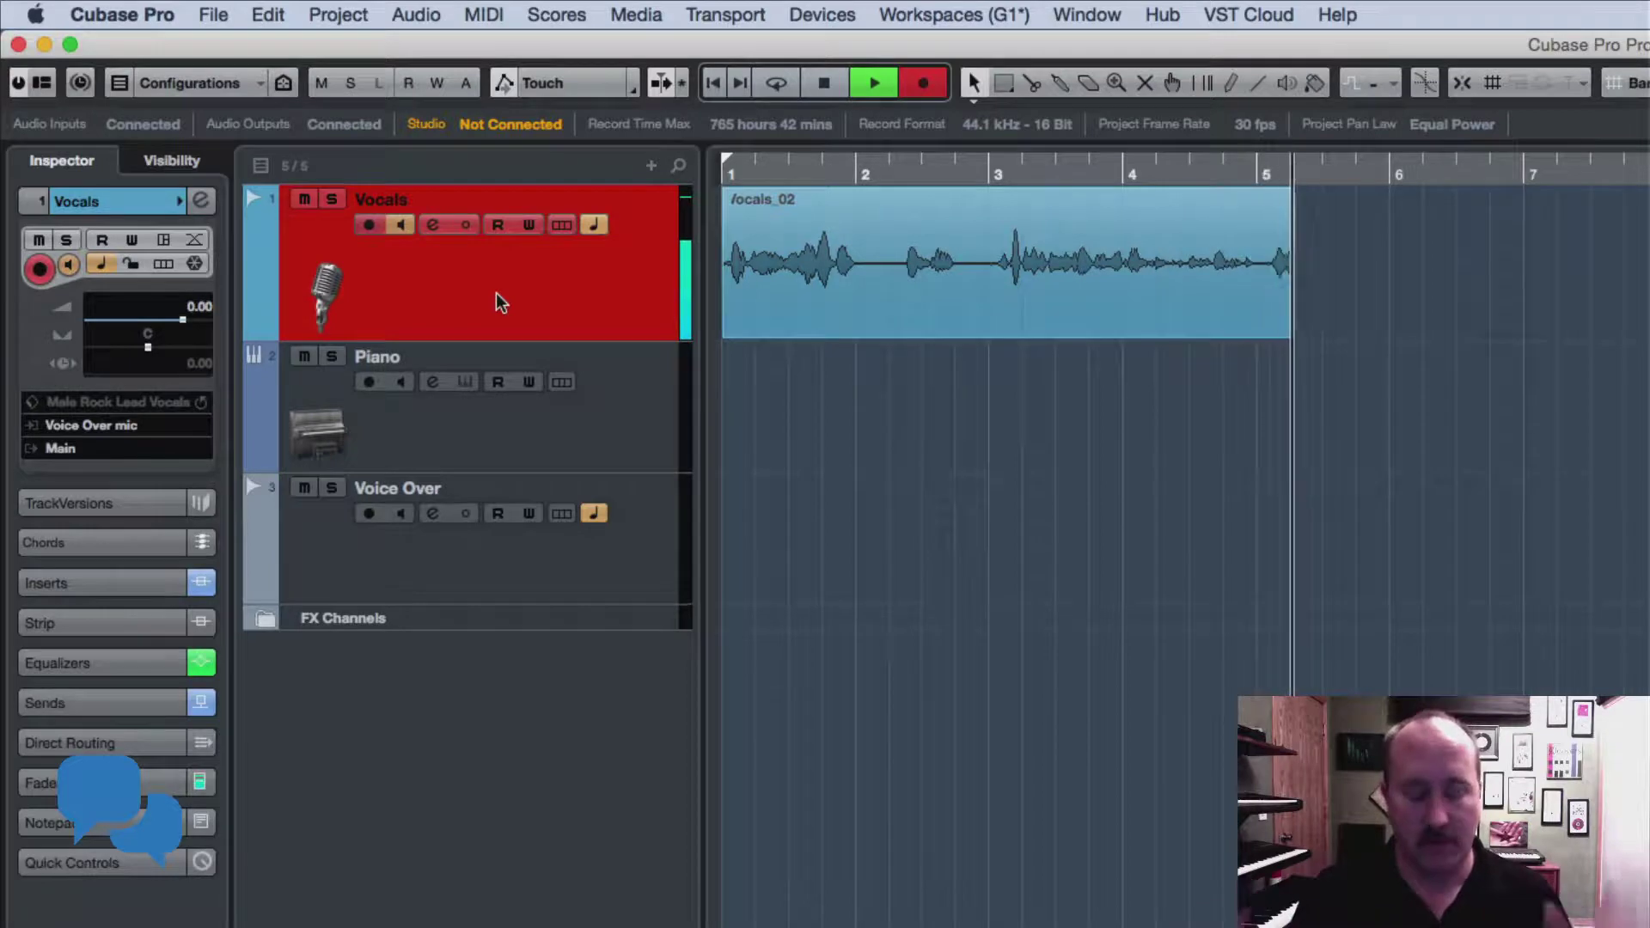
key("space")
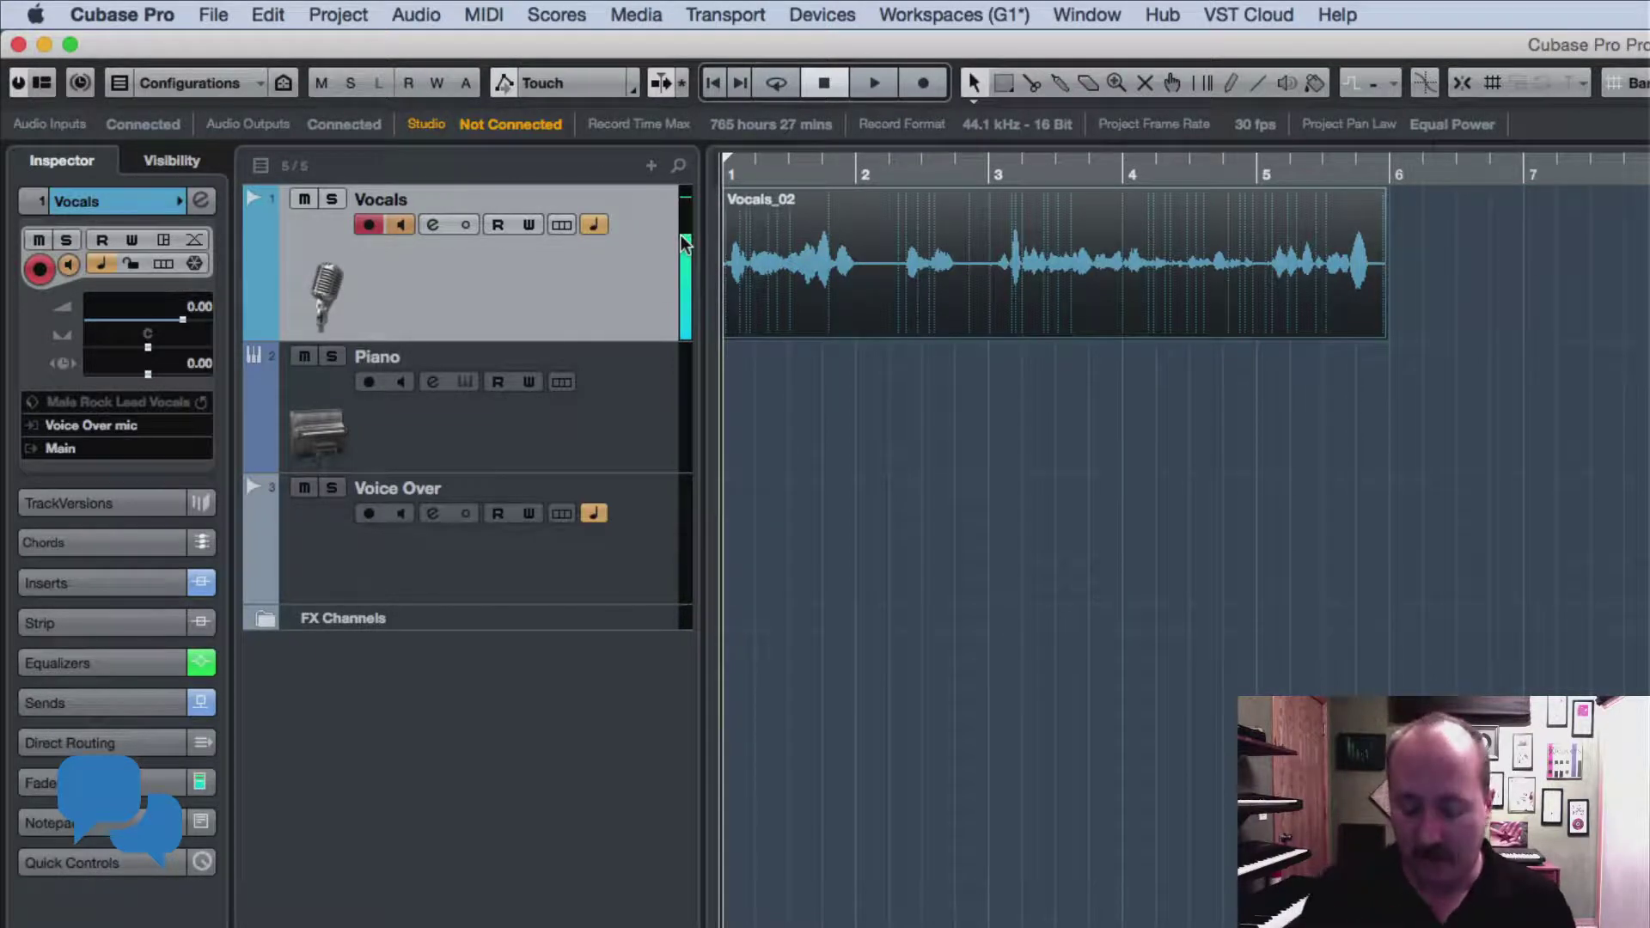
key("space")
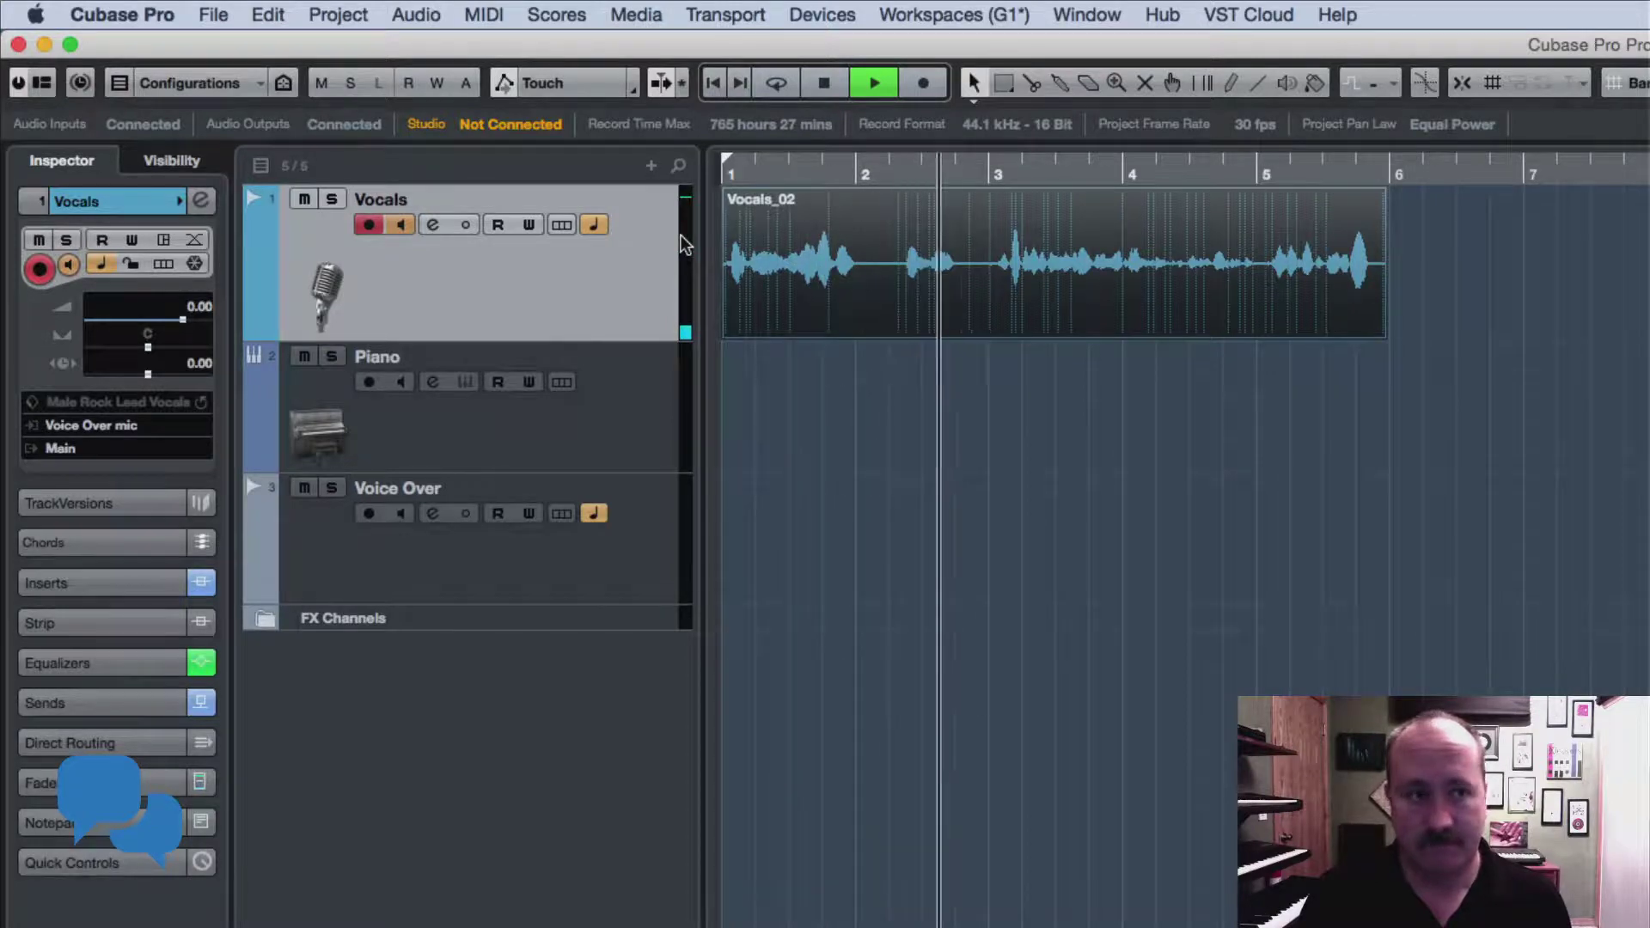
key("space")
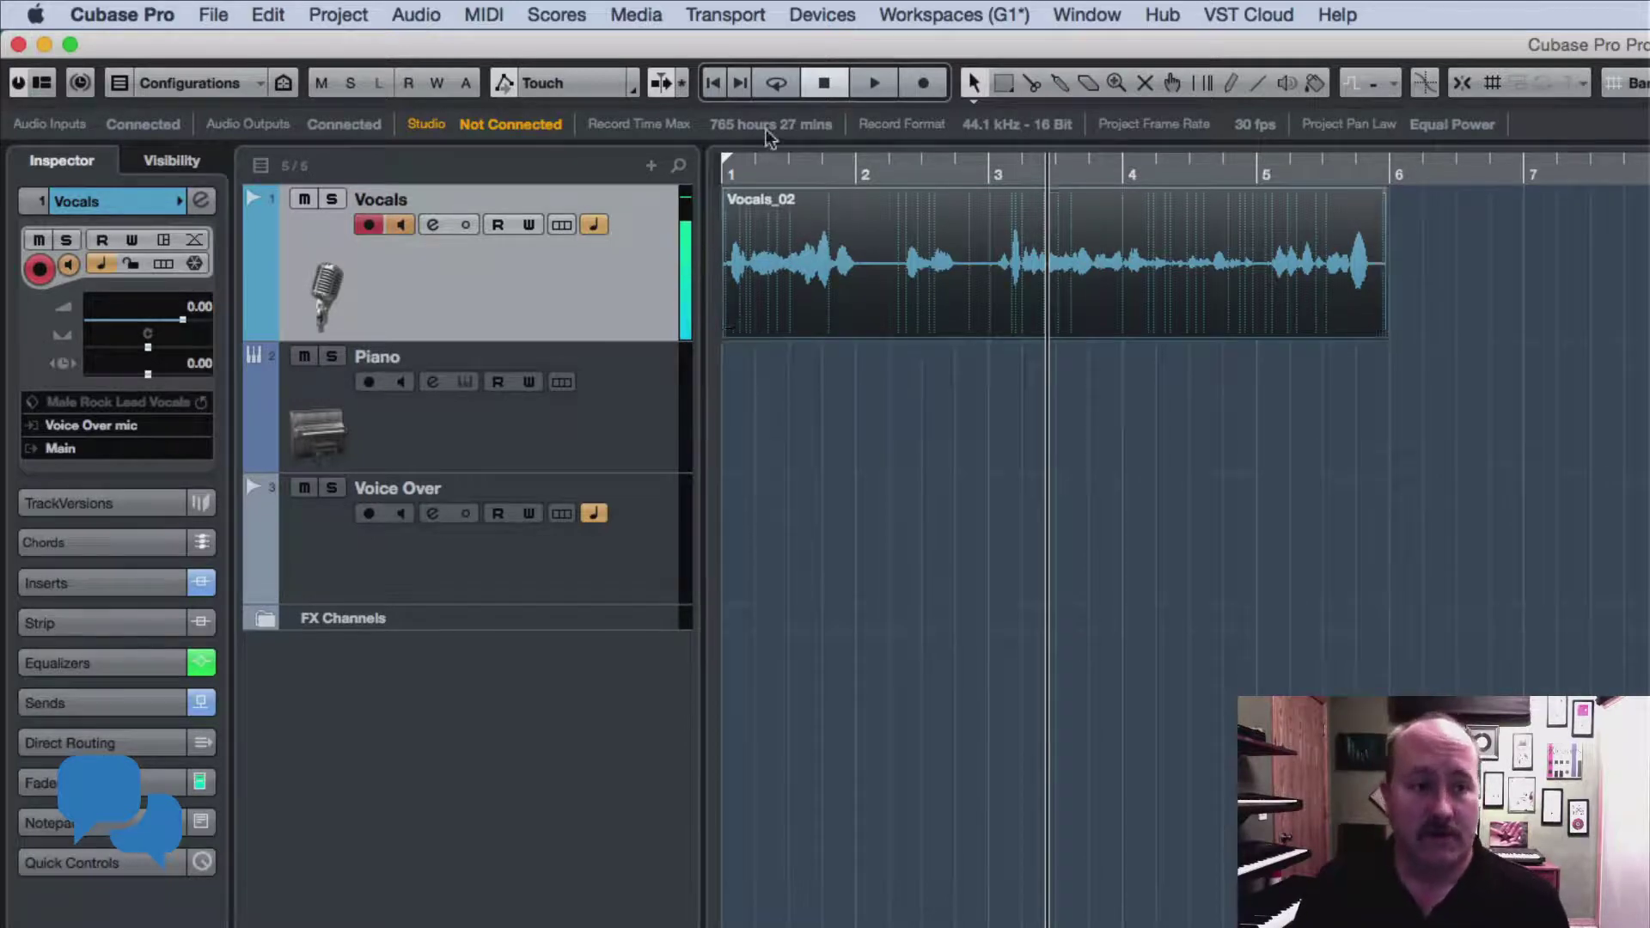
Turn off input monitoring on the Vocals track and play the take from the project start.
key("Home")
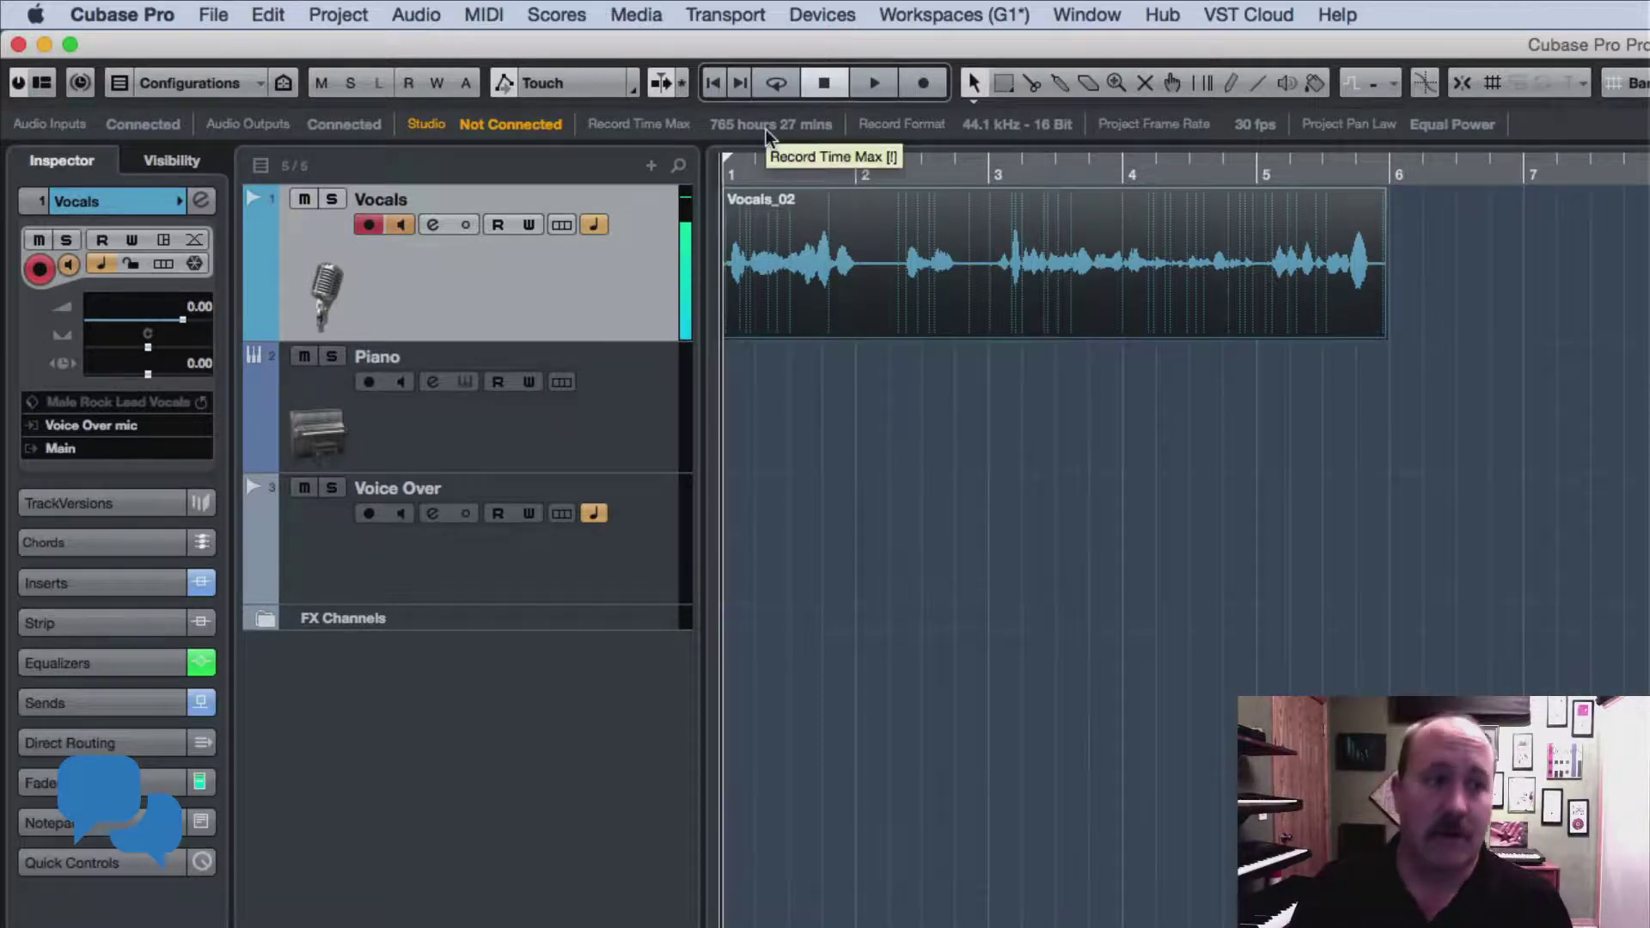
left_click(401, 224)
key("space")
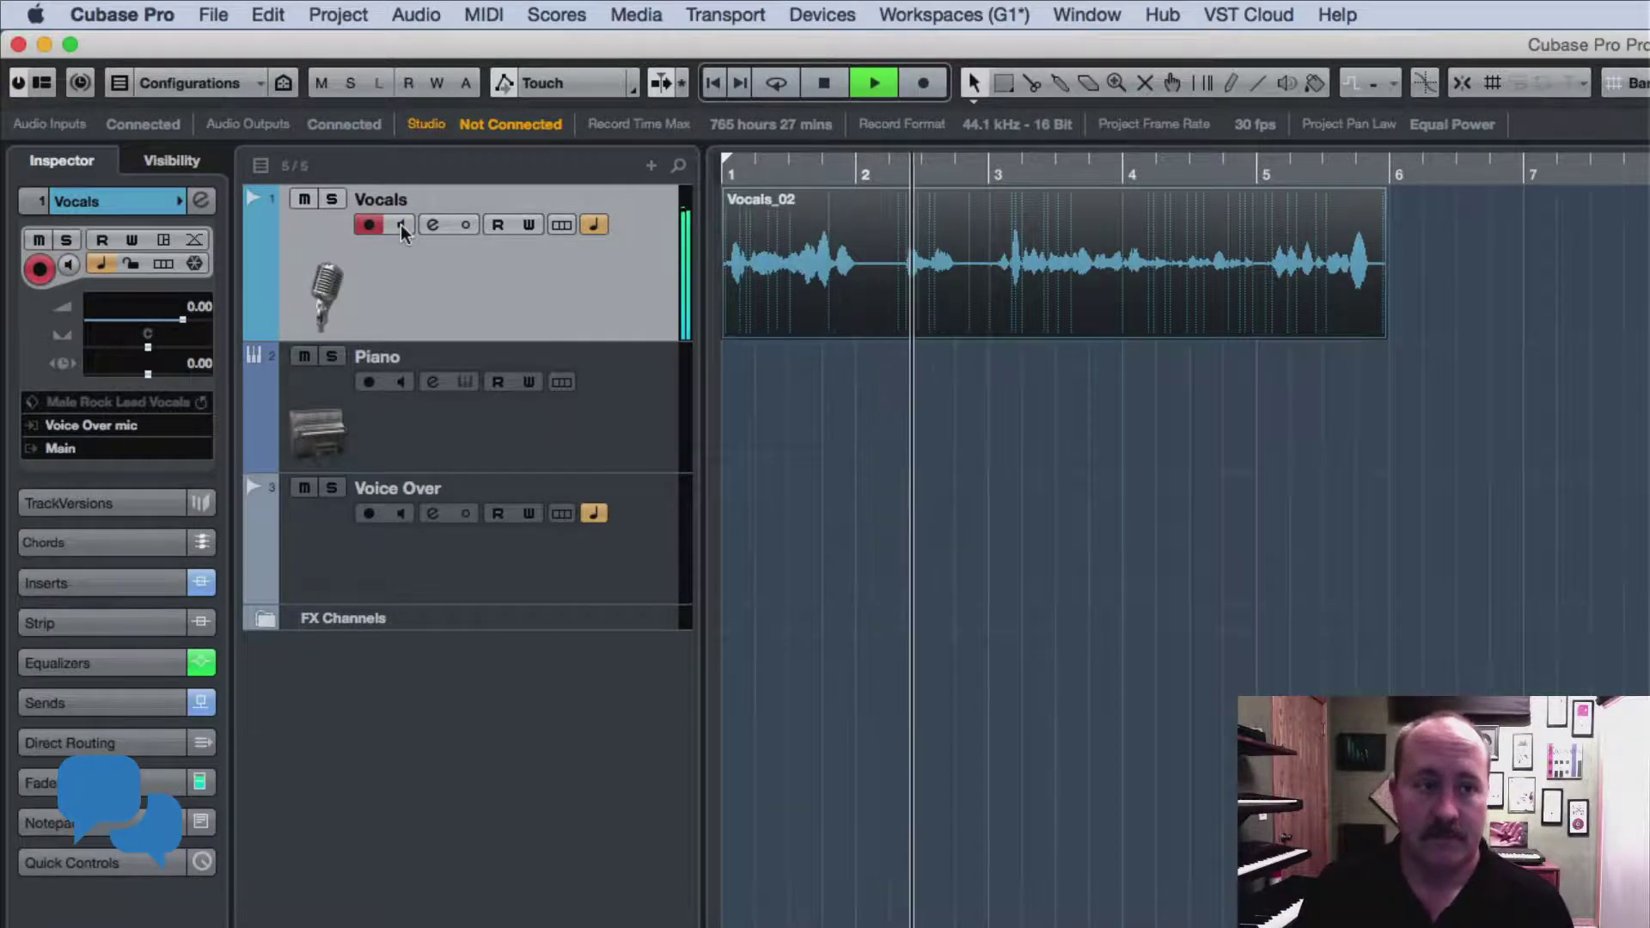
key("space")
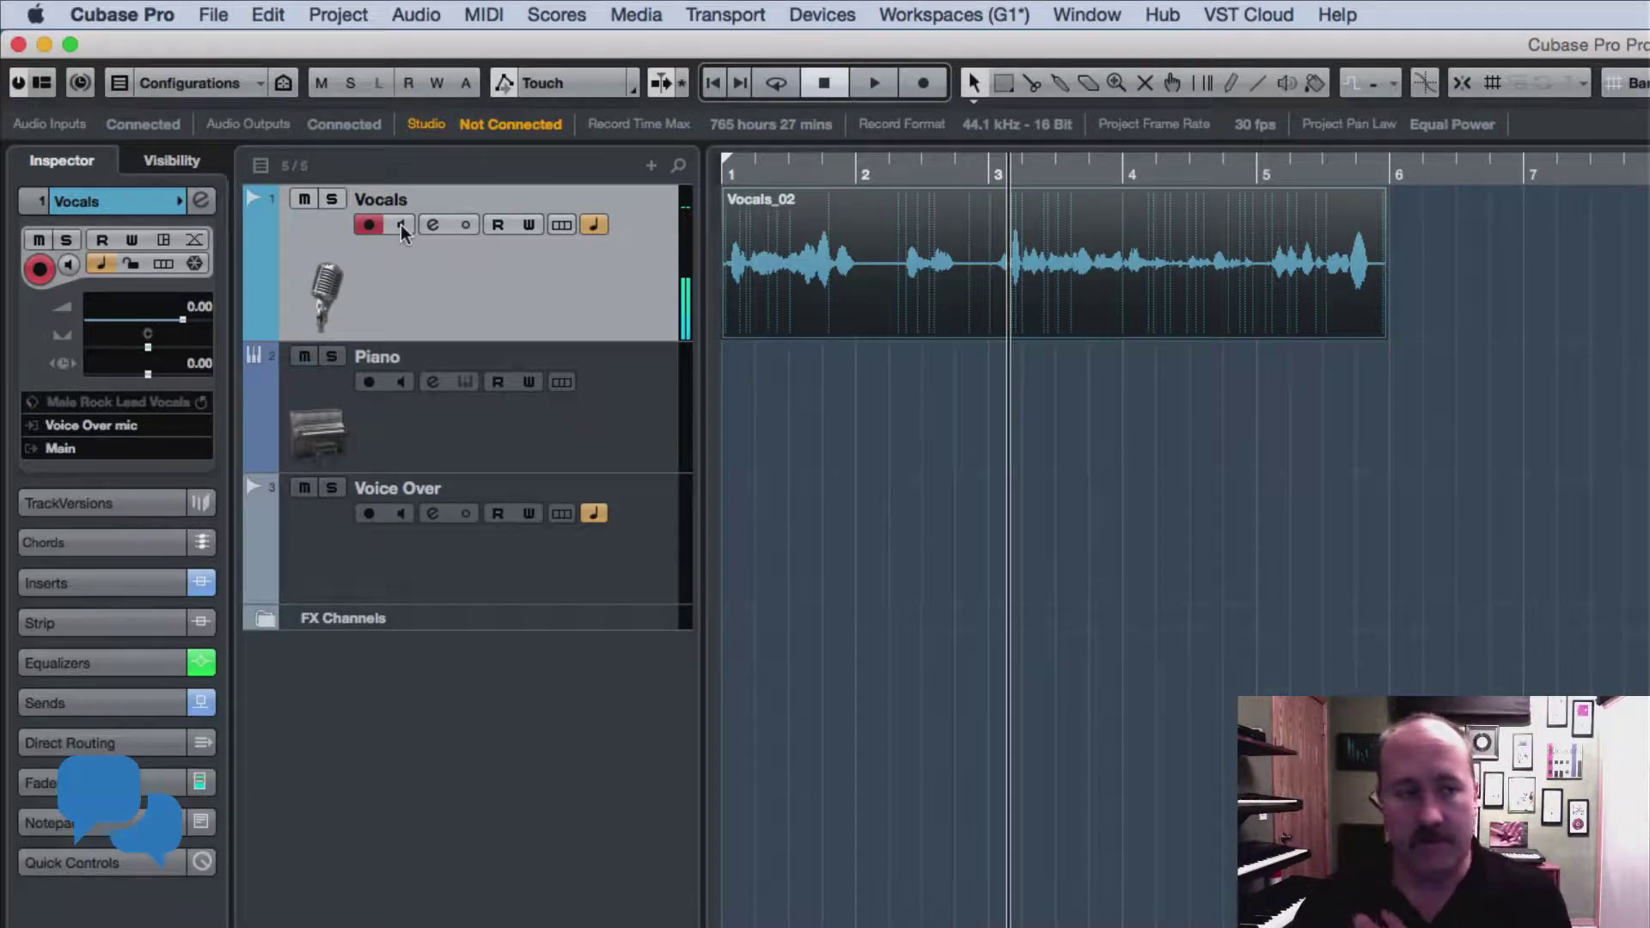
Delete the recorded test take from the Vocals track.
left_click(1218, 286)
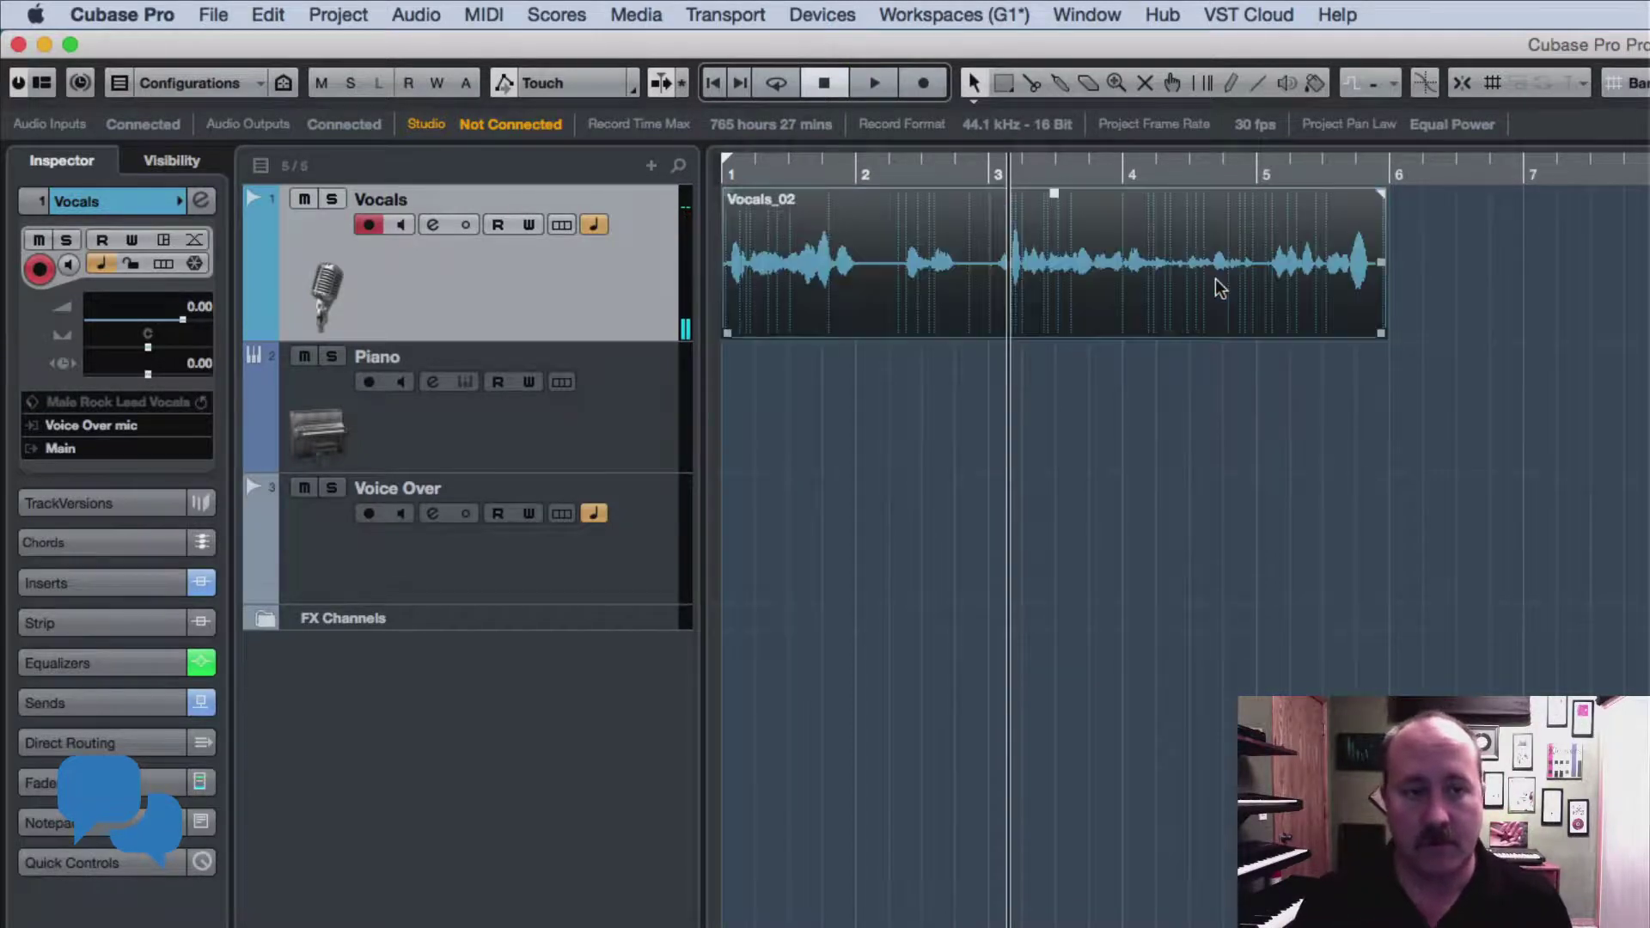
key("Delete")
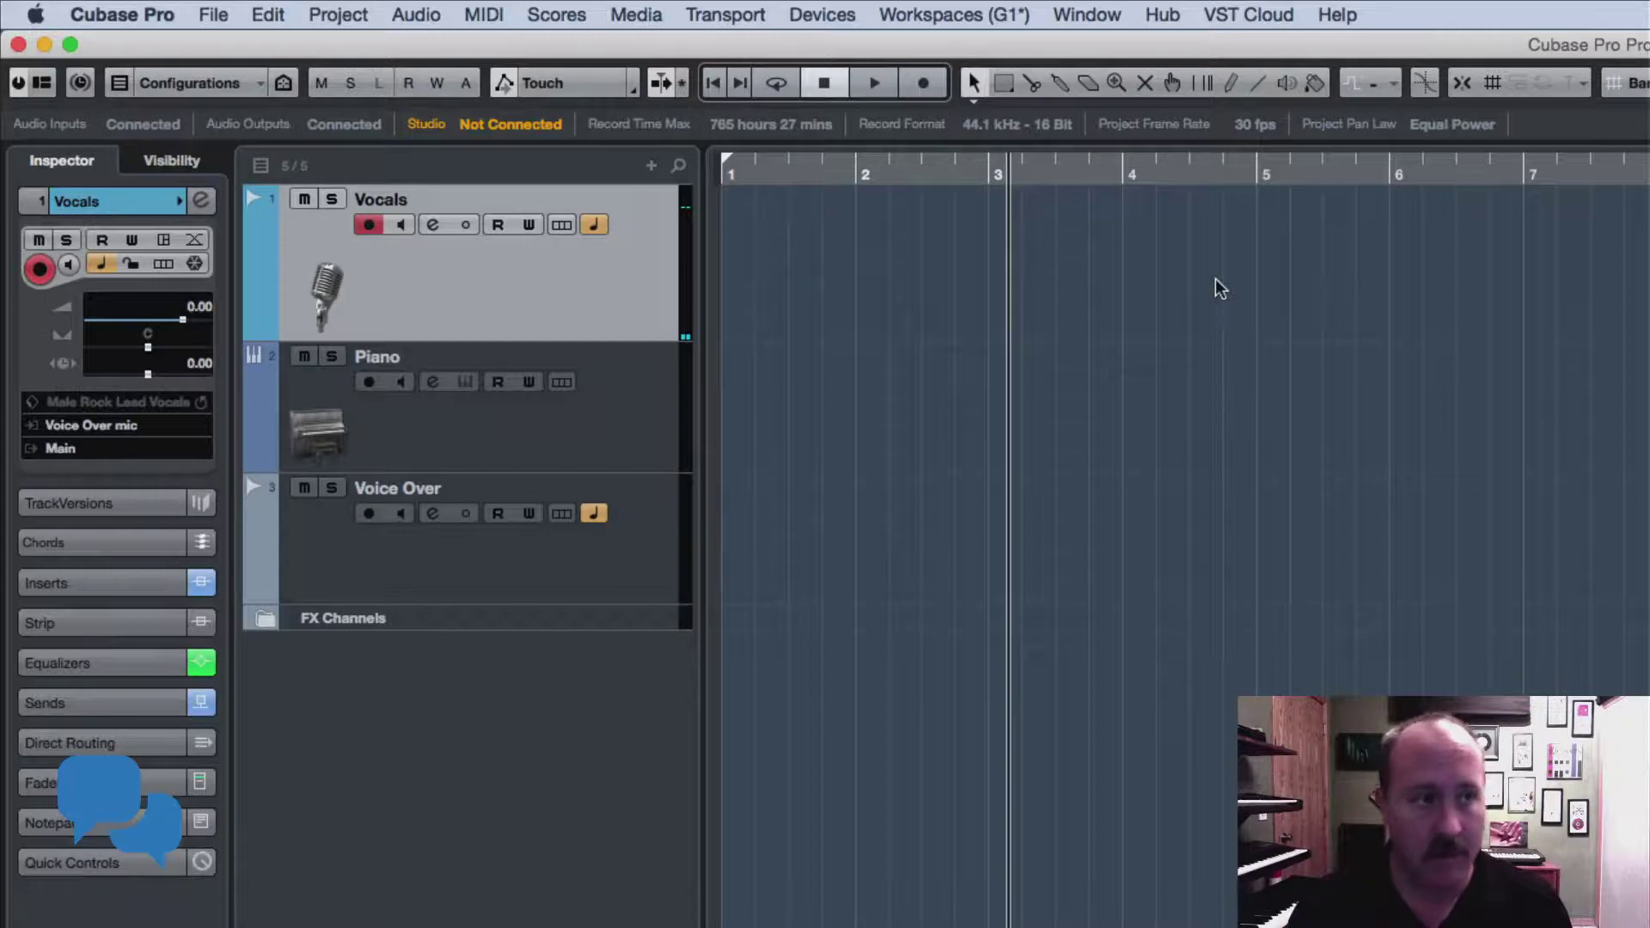
Compare the input routing choices of the Piano and Vocals tracks, leaving the Piano track selected.
left_click(608, 437)
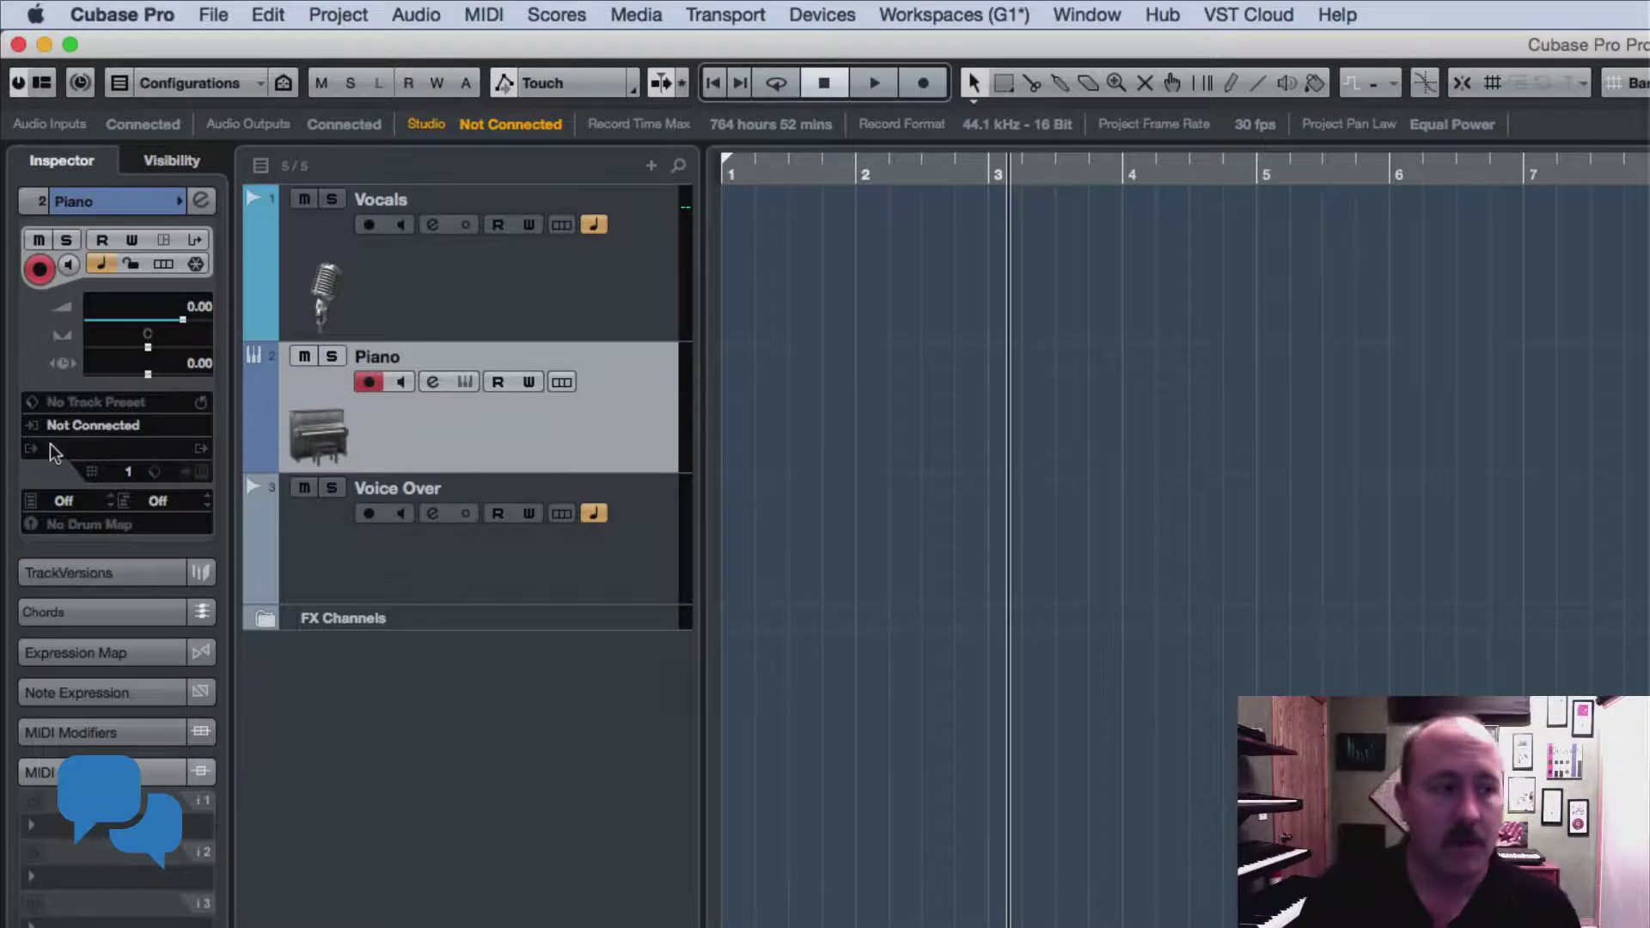
left_click(75, 426)
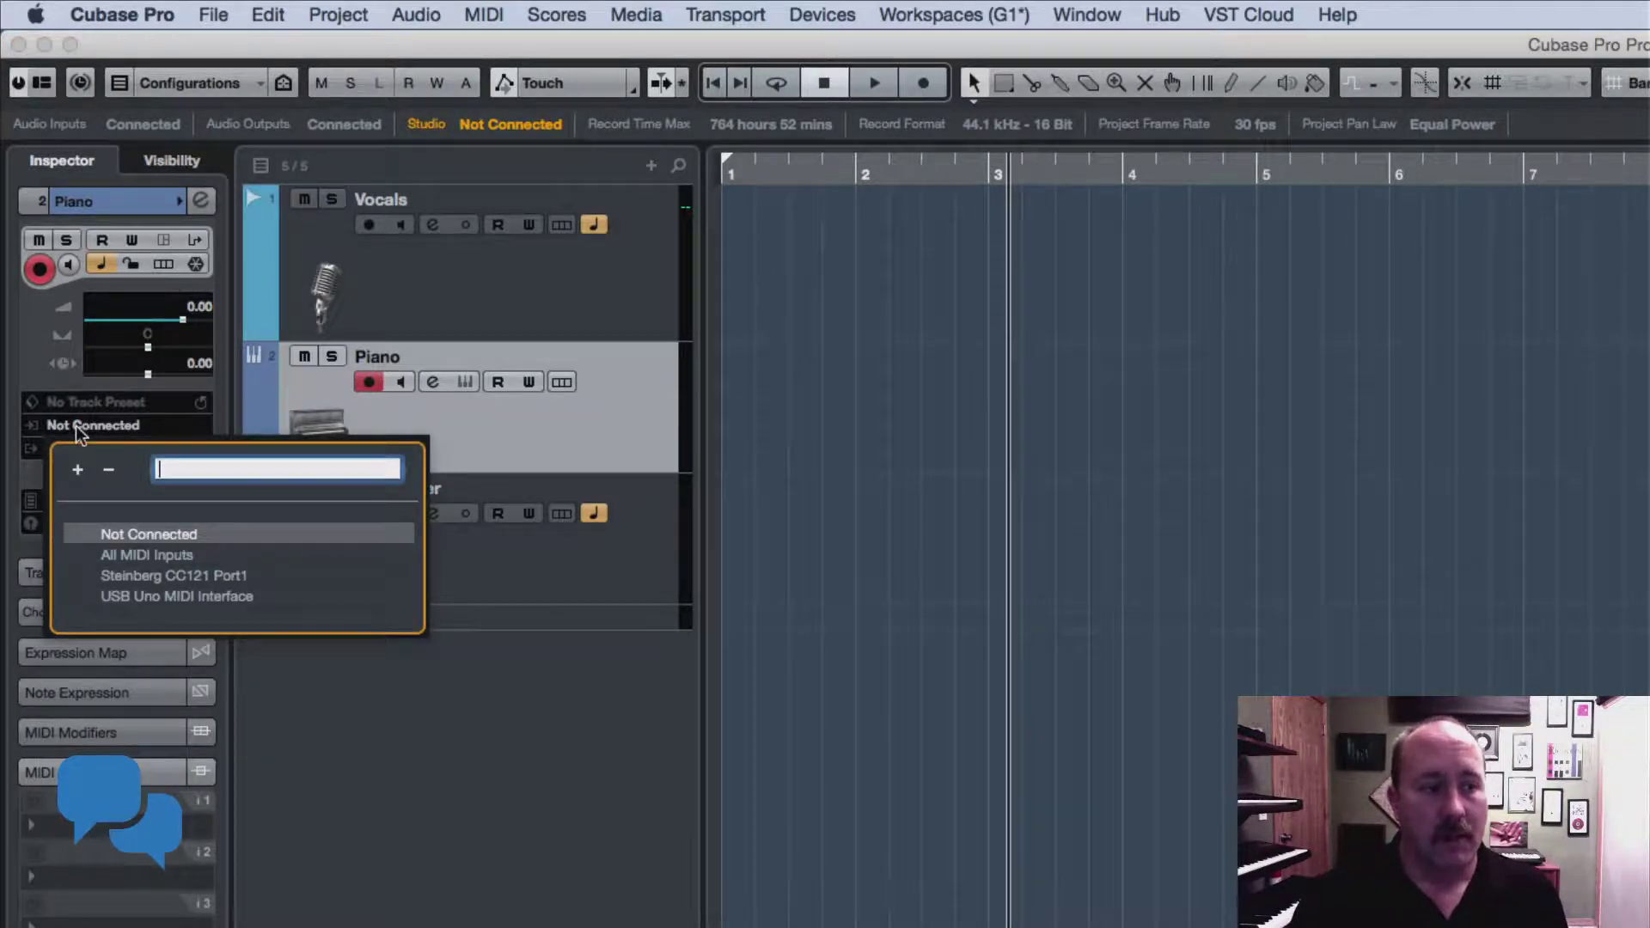
left_click(538, 331)
left_click(548, 308)
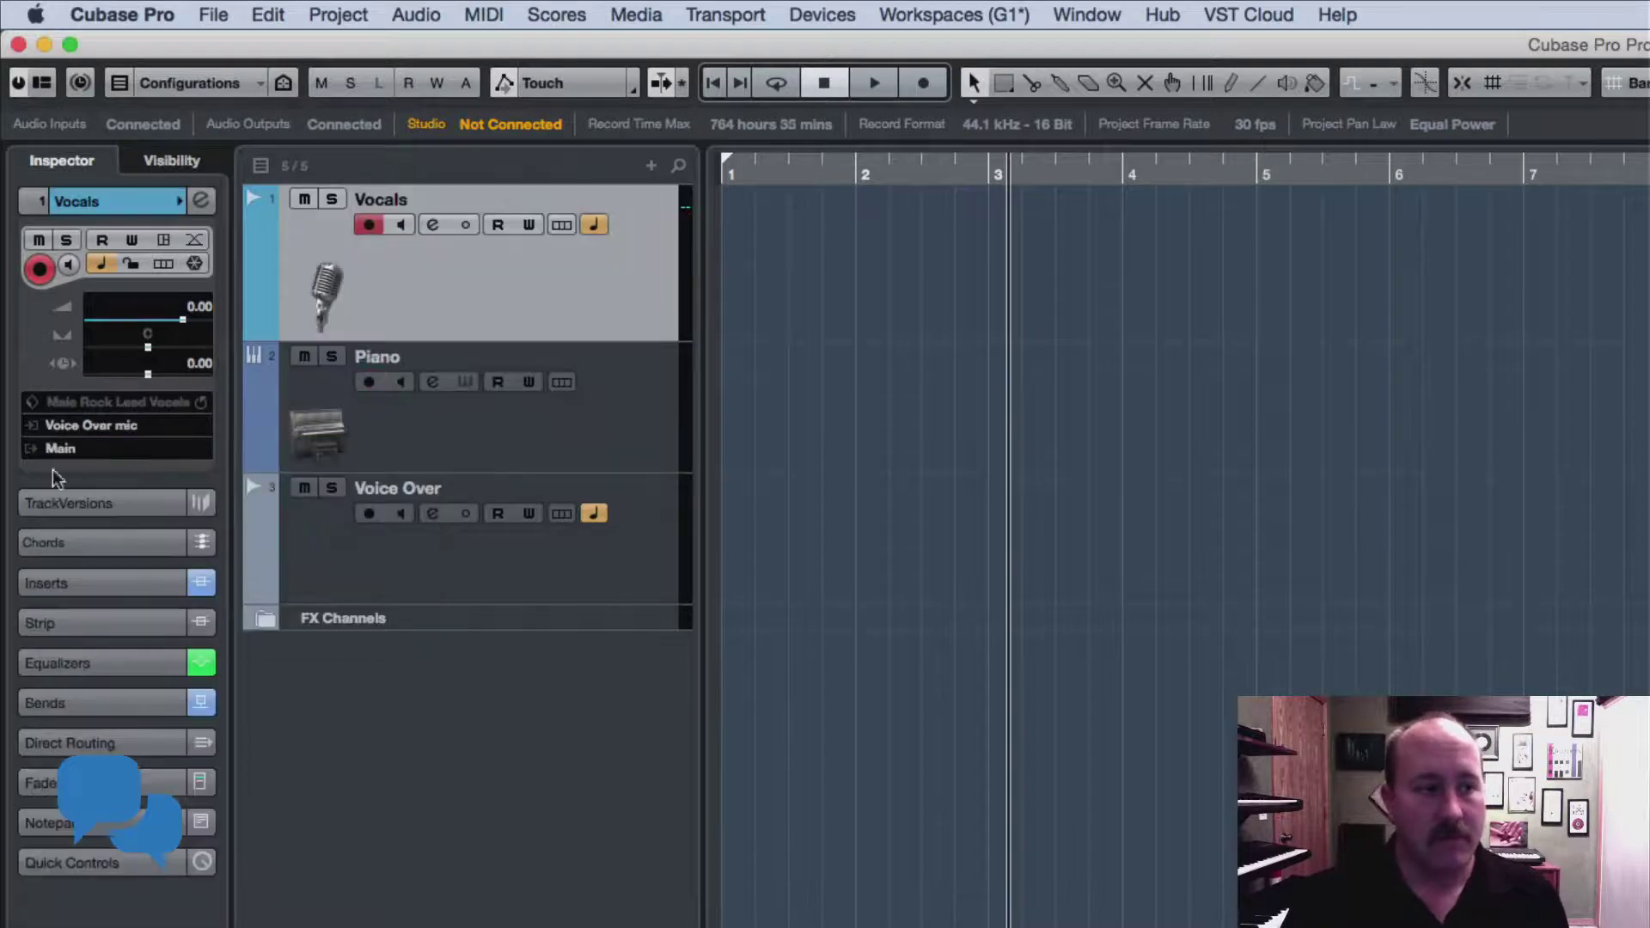
left_click(122, 428)
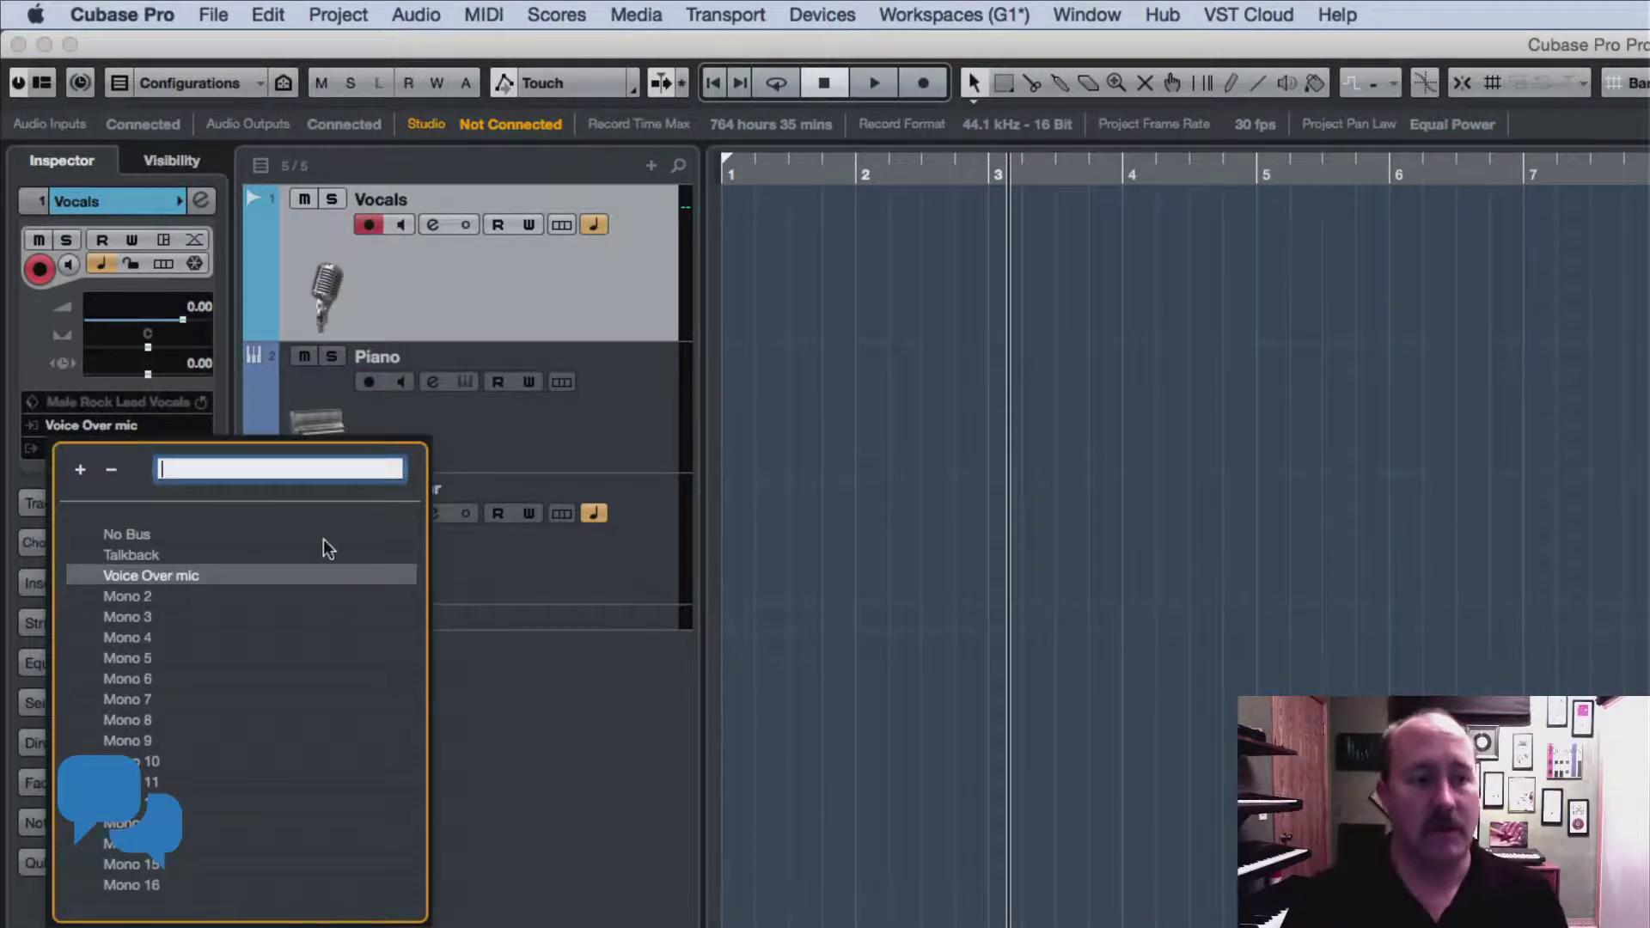
left_click(557, 442)
left_click(559, 433)
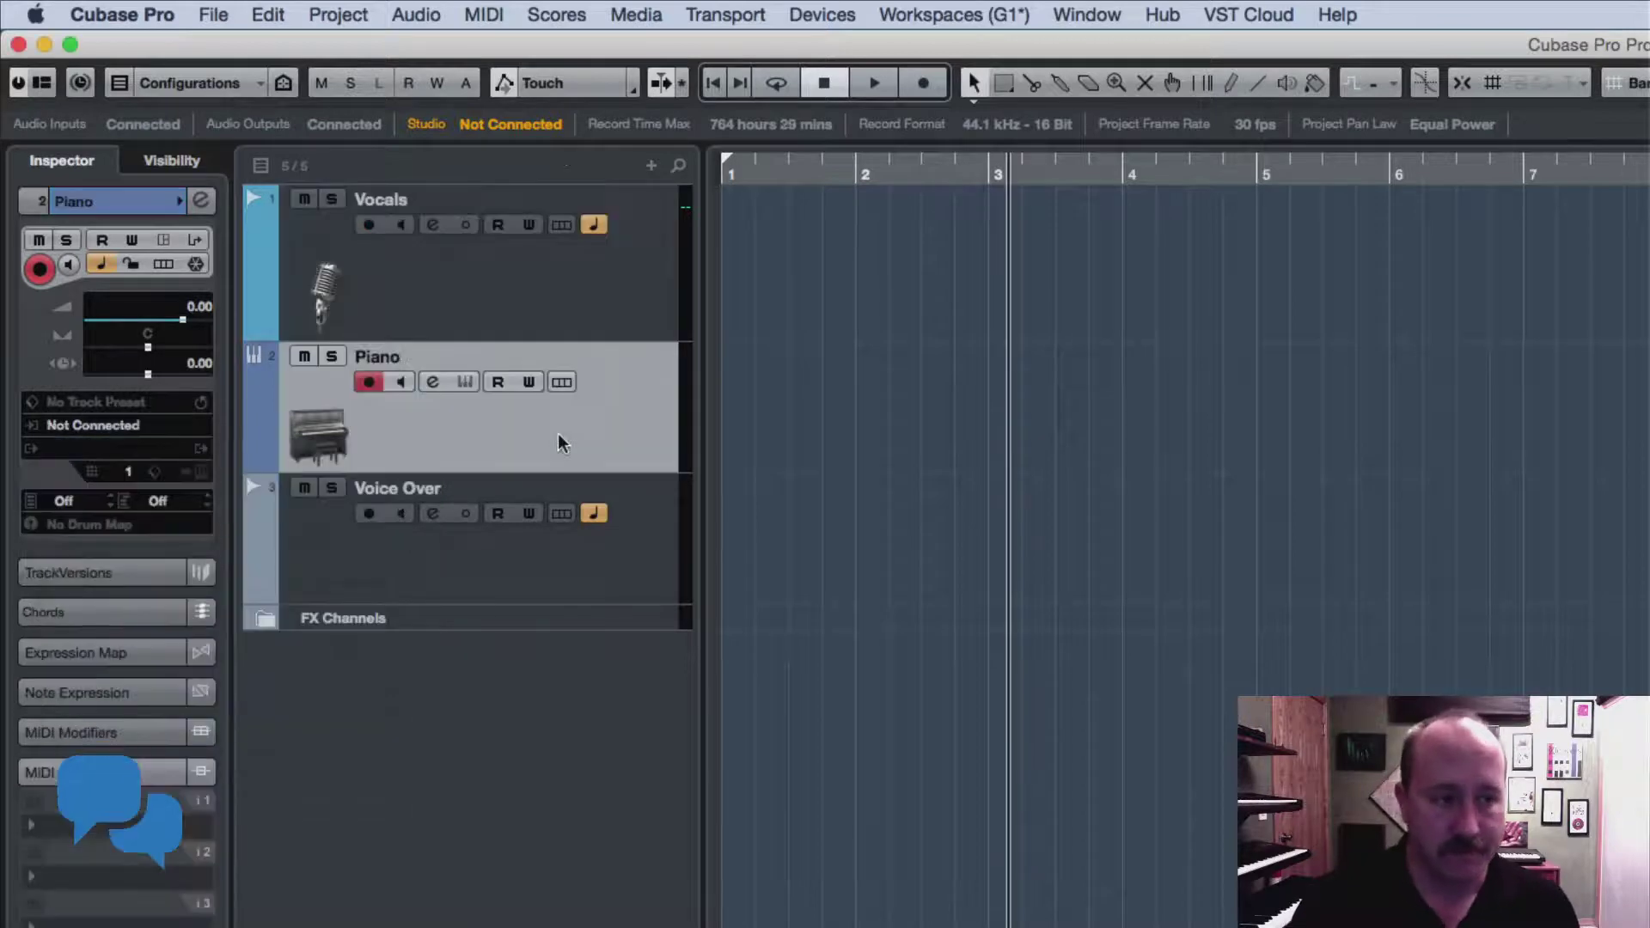
Route the Piano track's input to All MIDI Inputs and load HALion Sonic SE as its instrument, closing the instrument window.
left_click(60, 426)
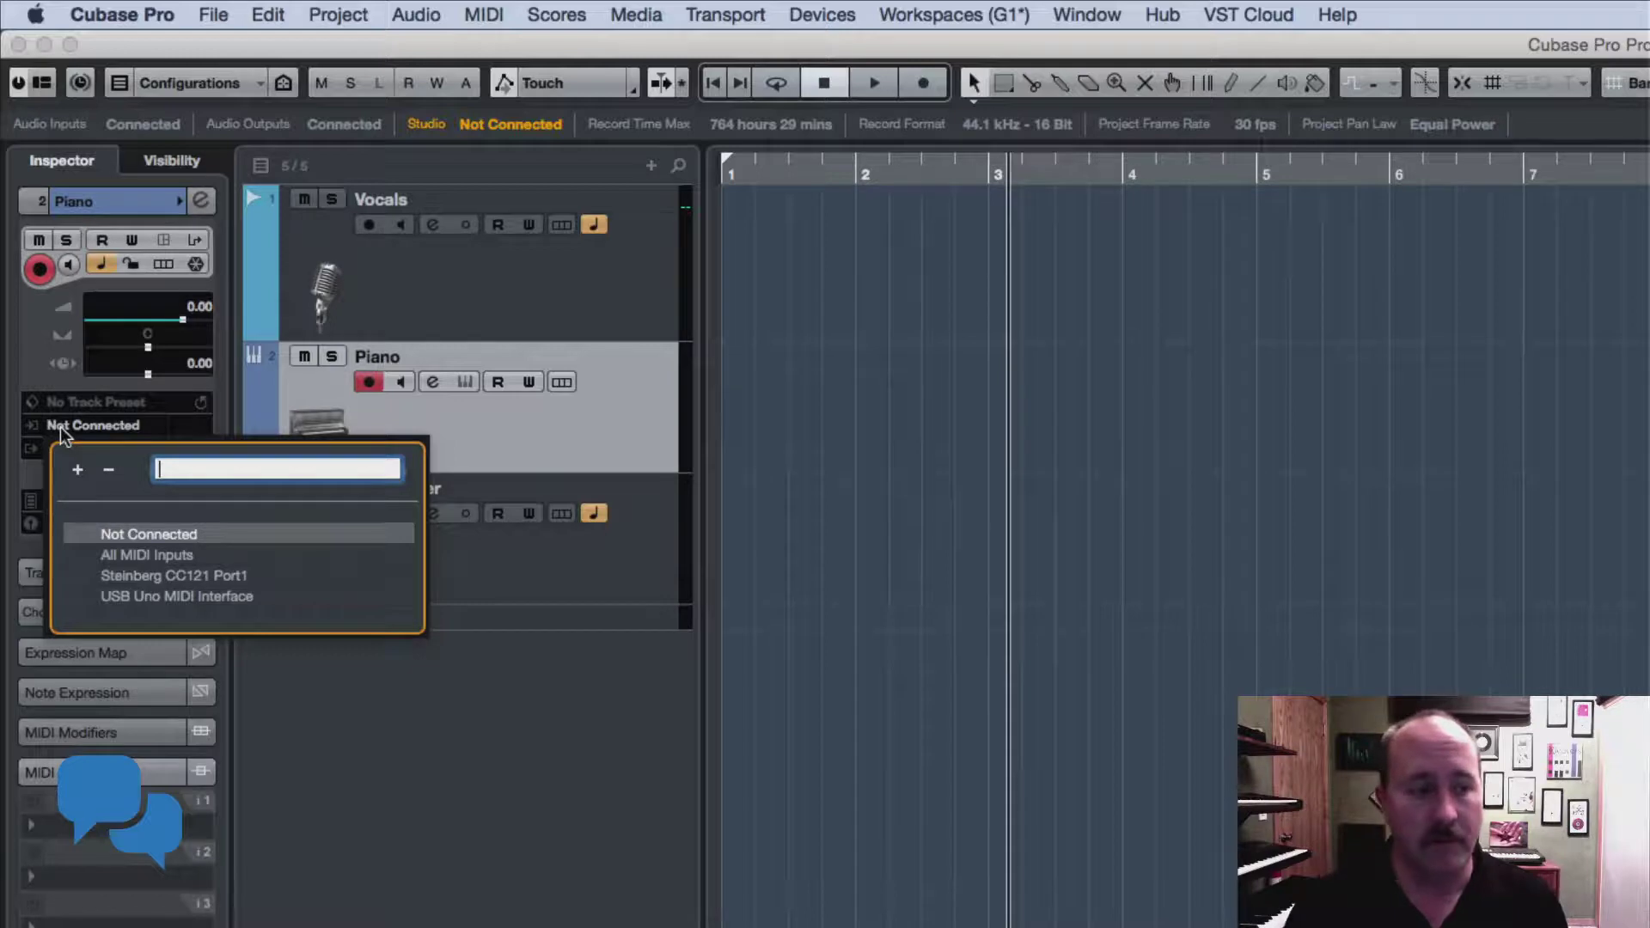
left_click(240, 554)
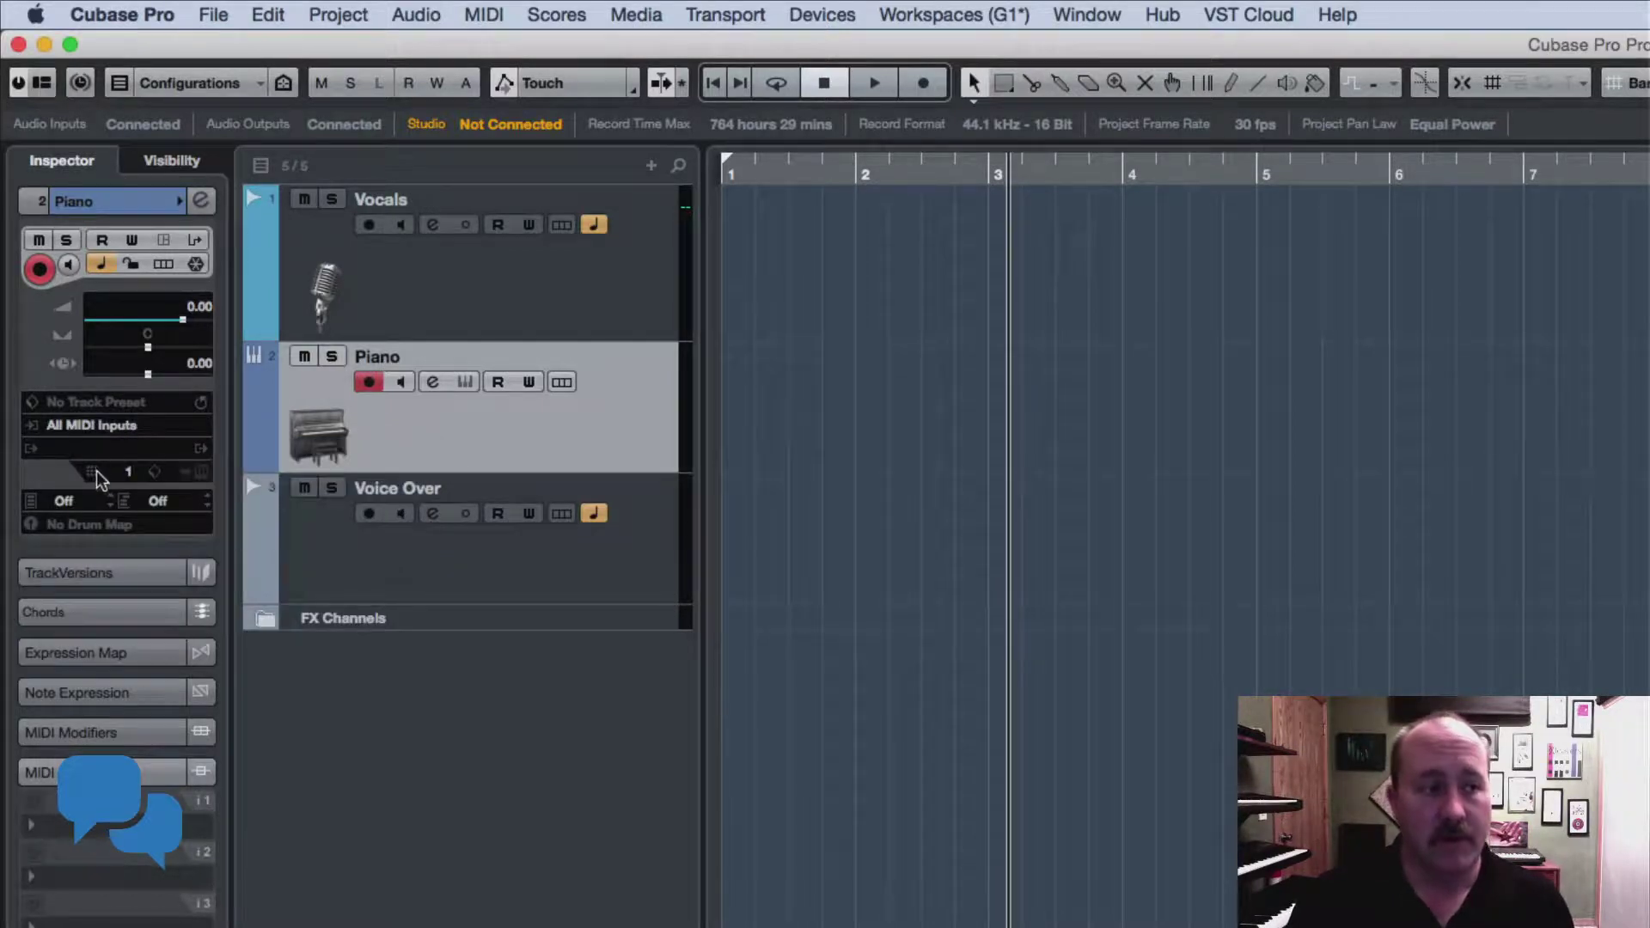
left_click(54, 449)
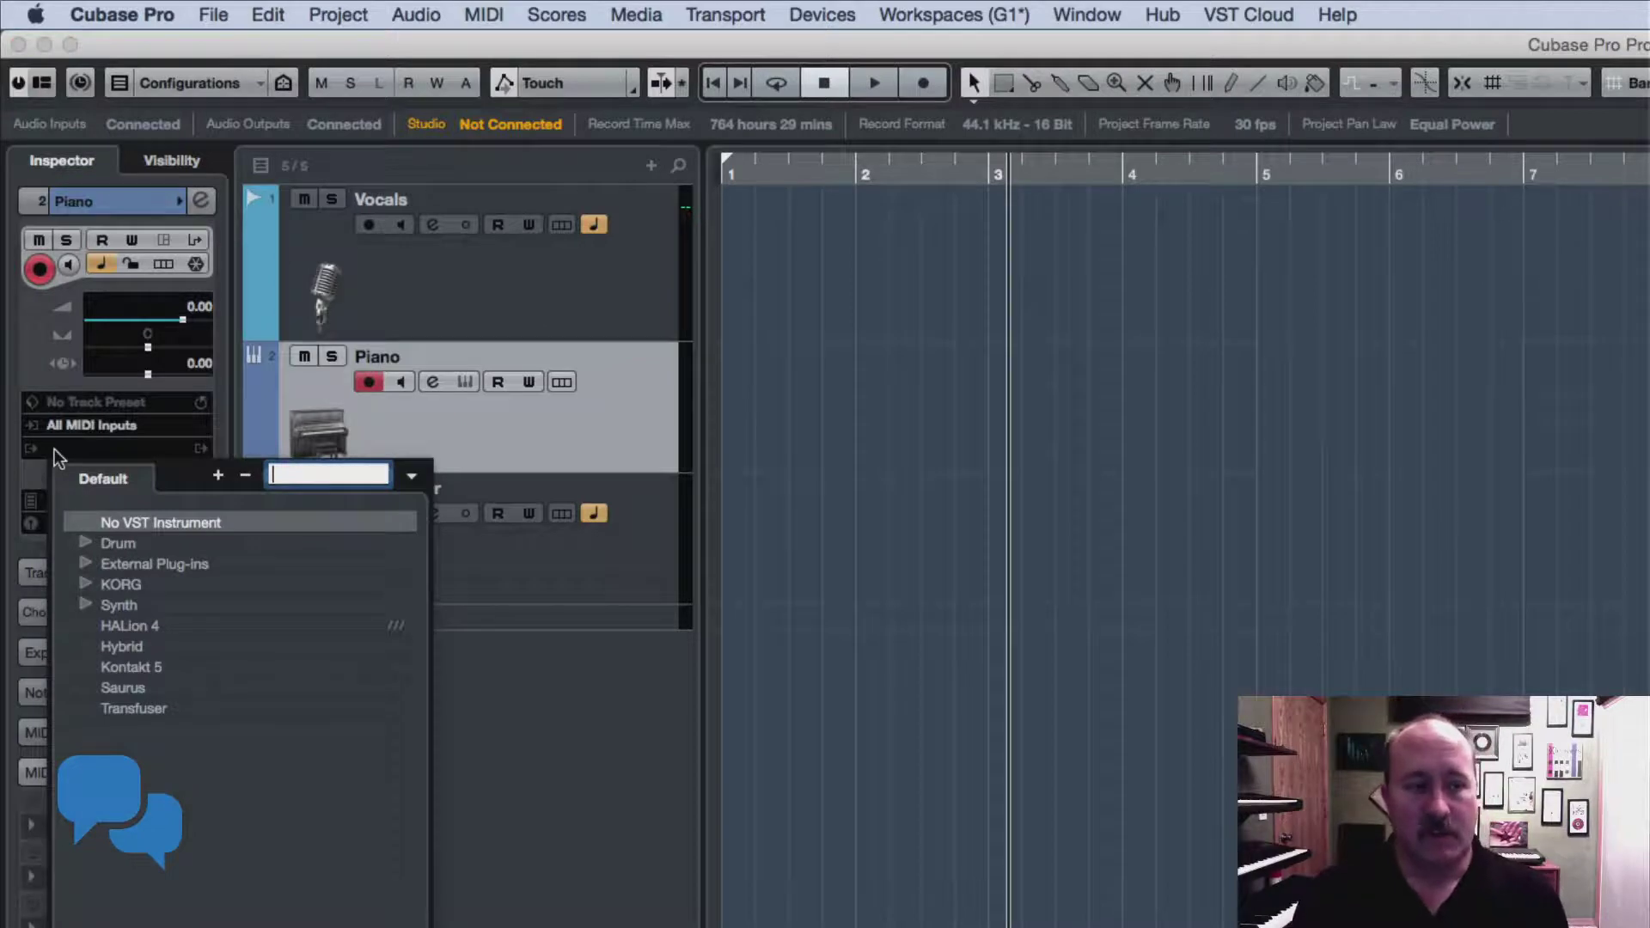
left_click(85, 606)
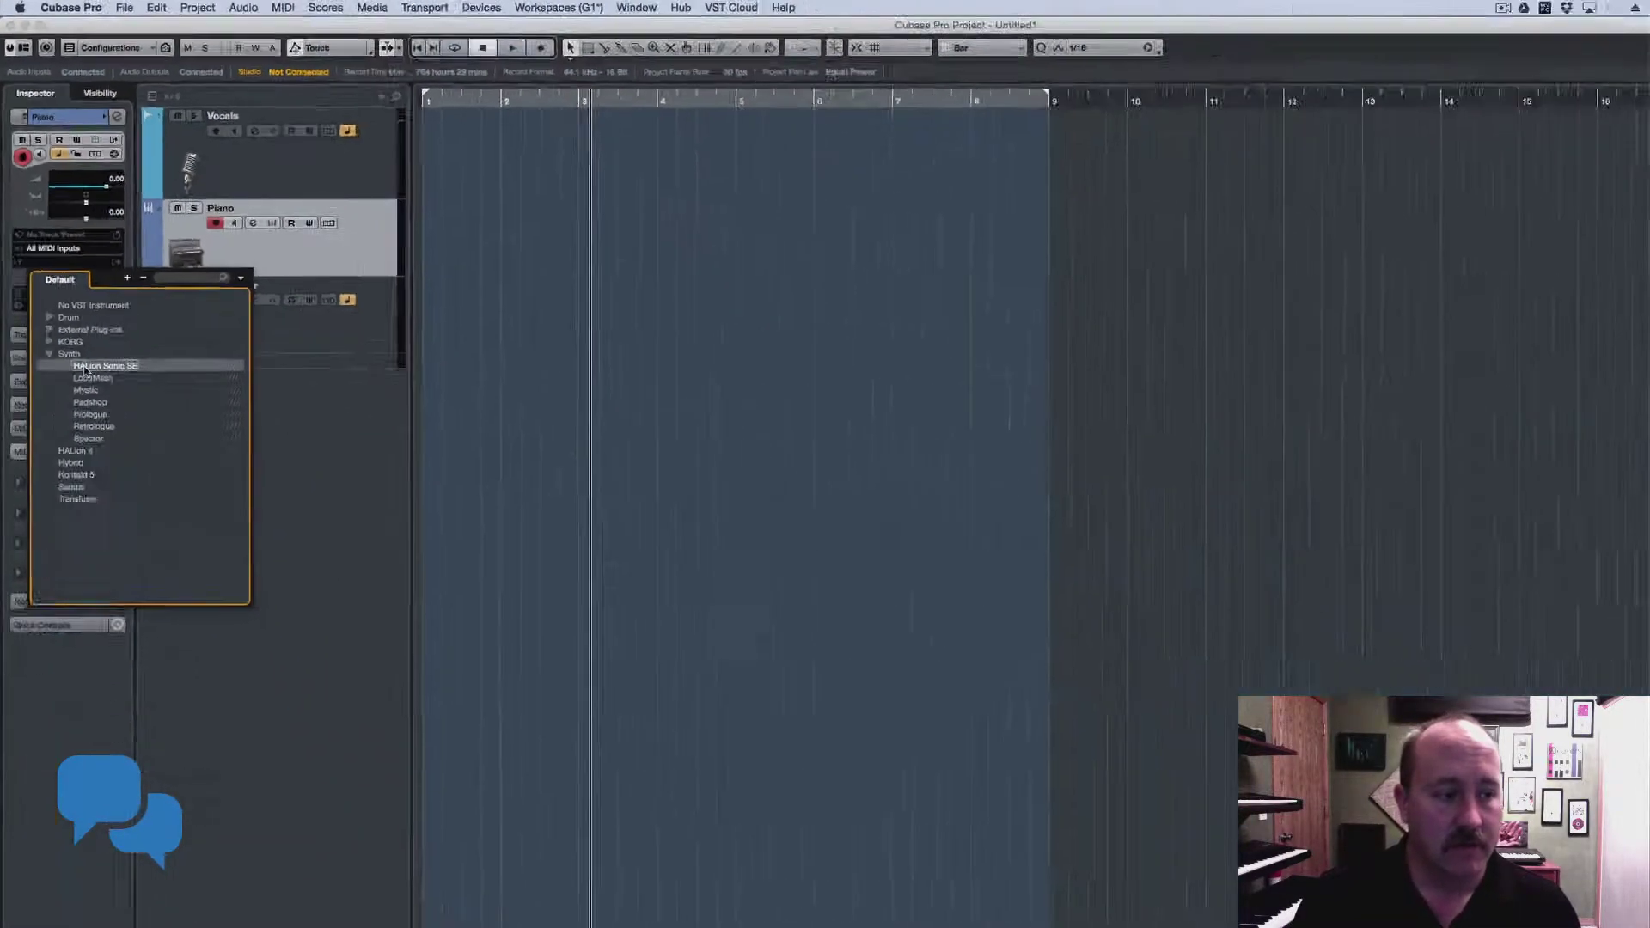
left_click(145, 627)
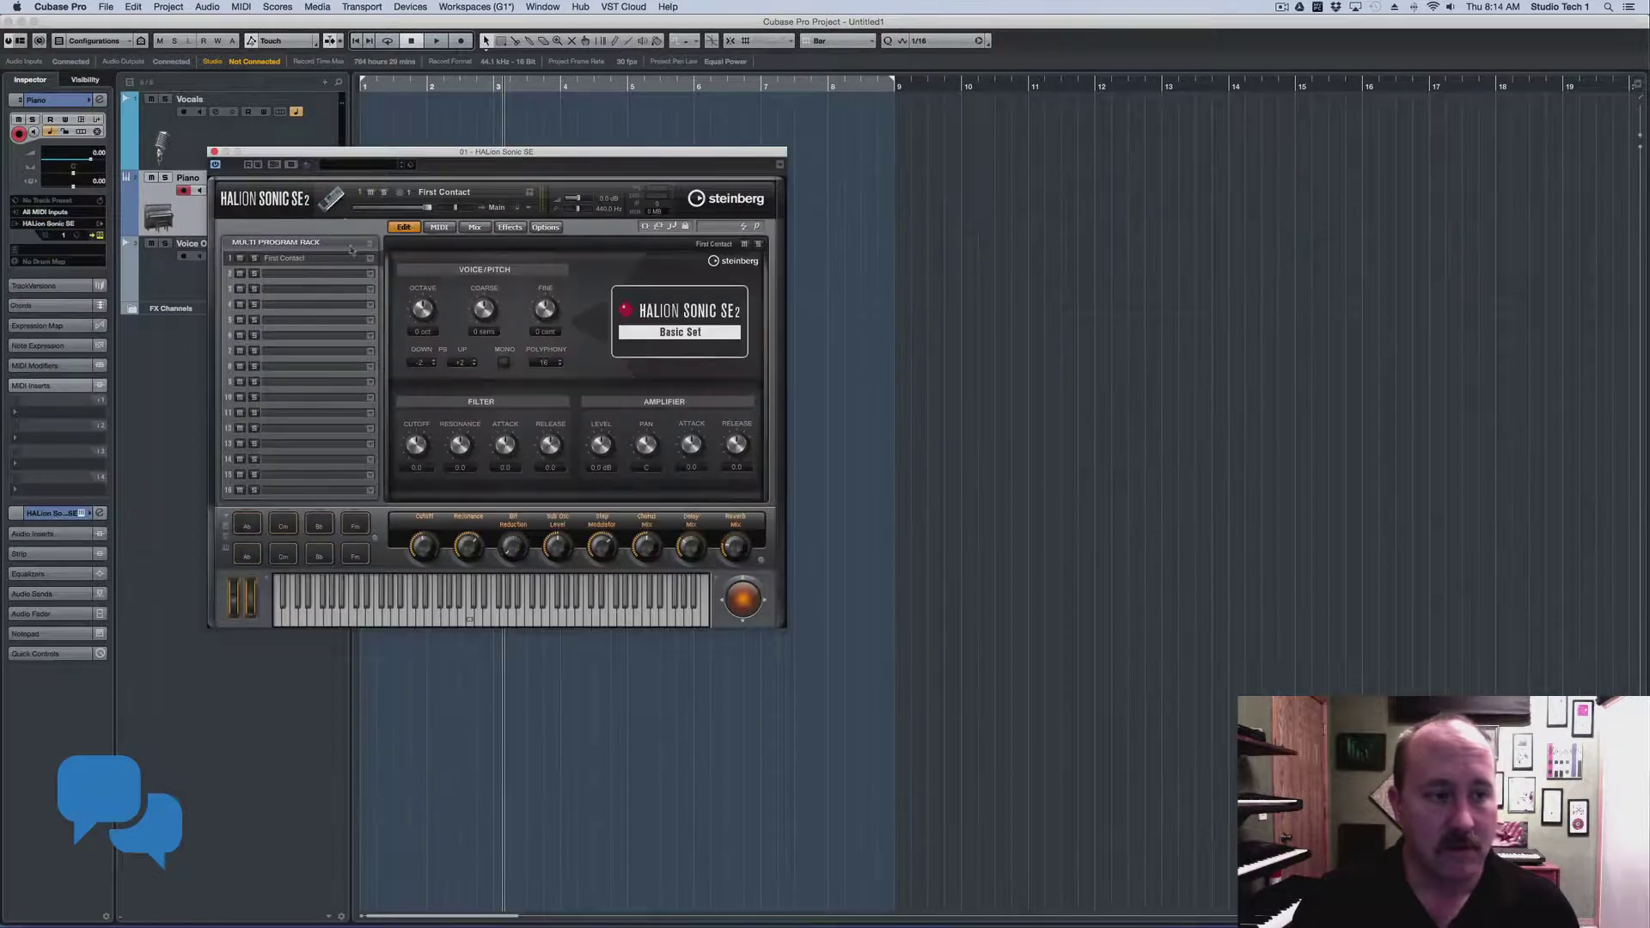
left_click_drag(417, 156, 803, 152)
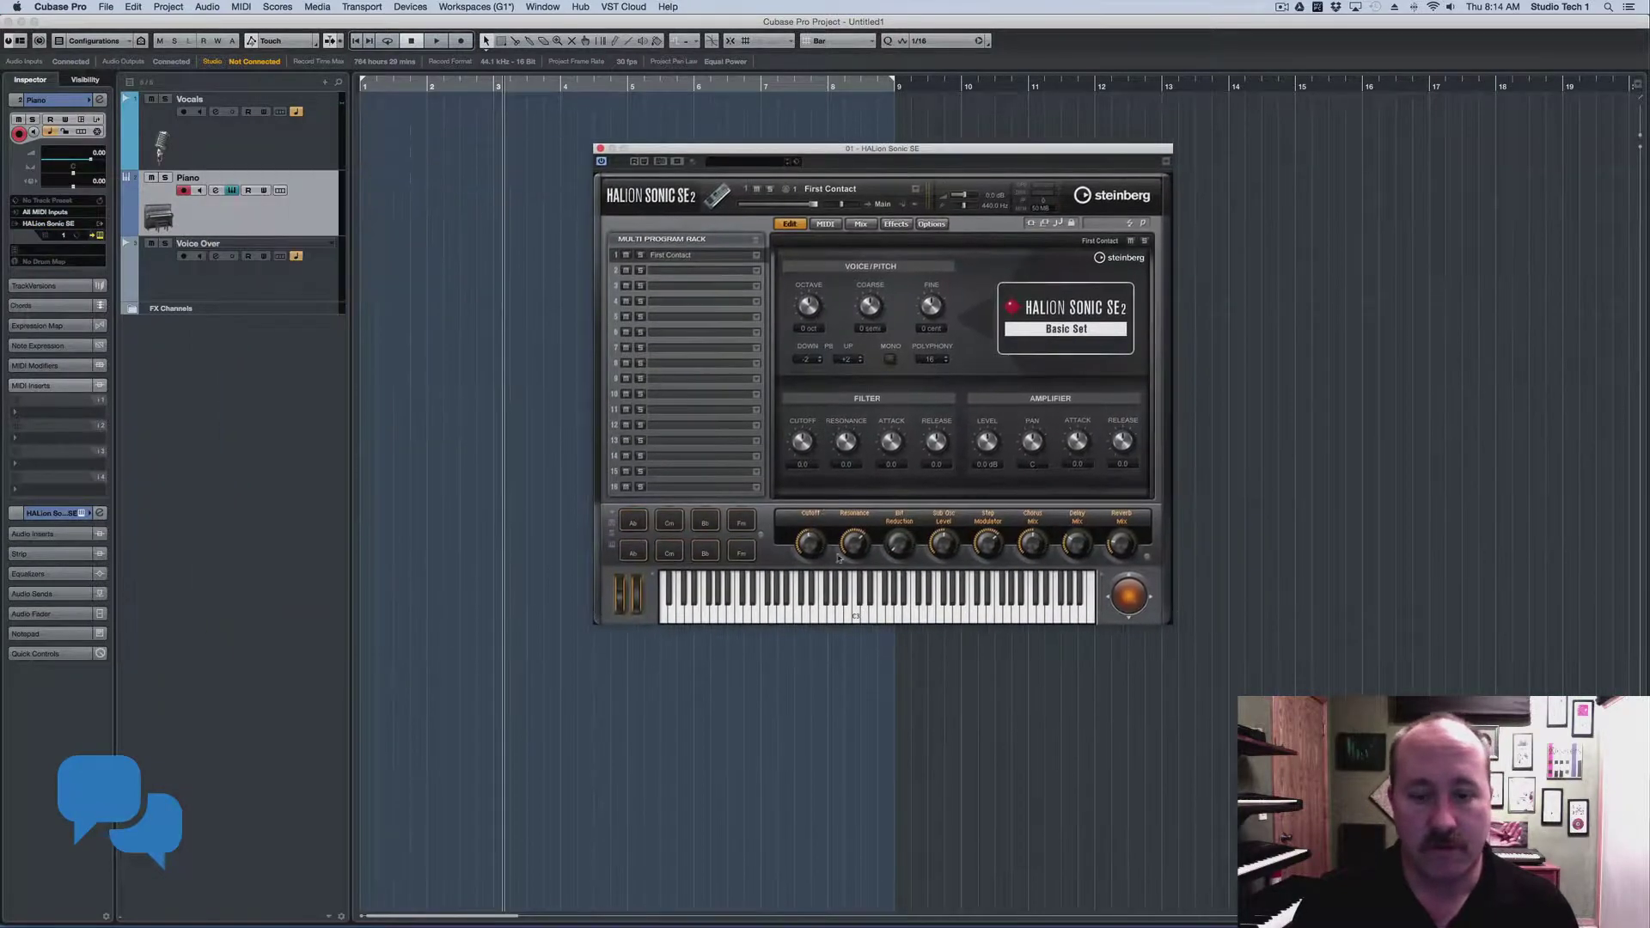
left_click(600, 147)
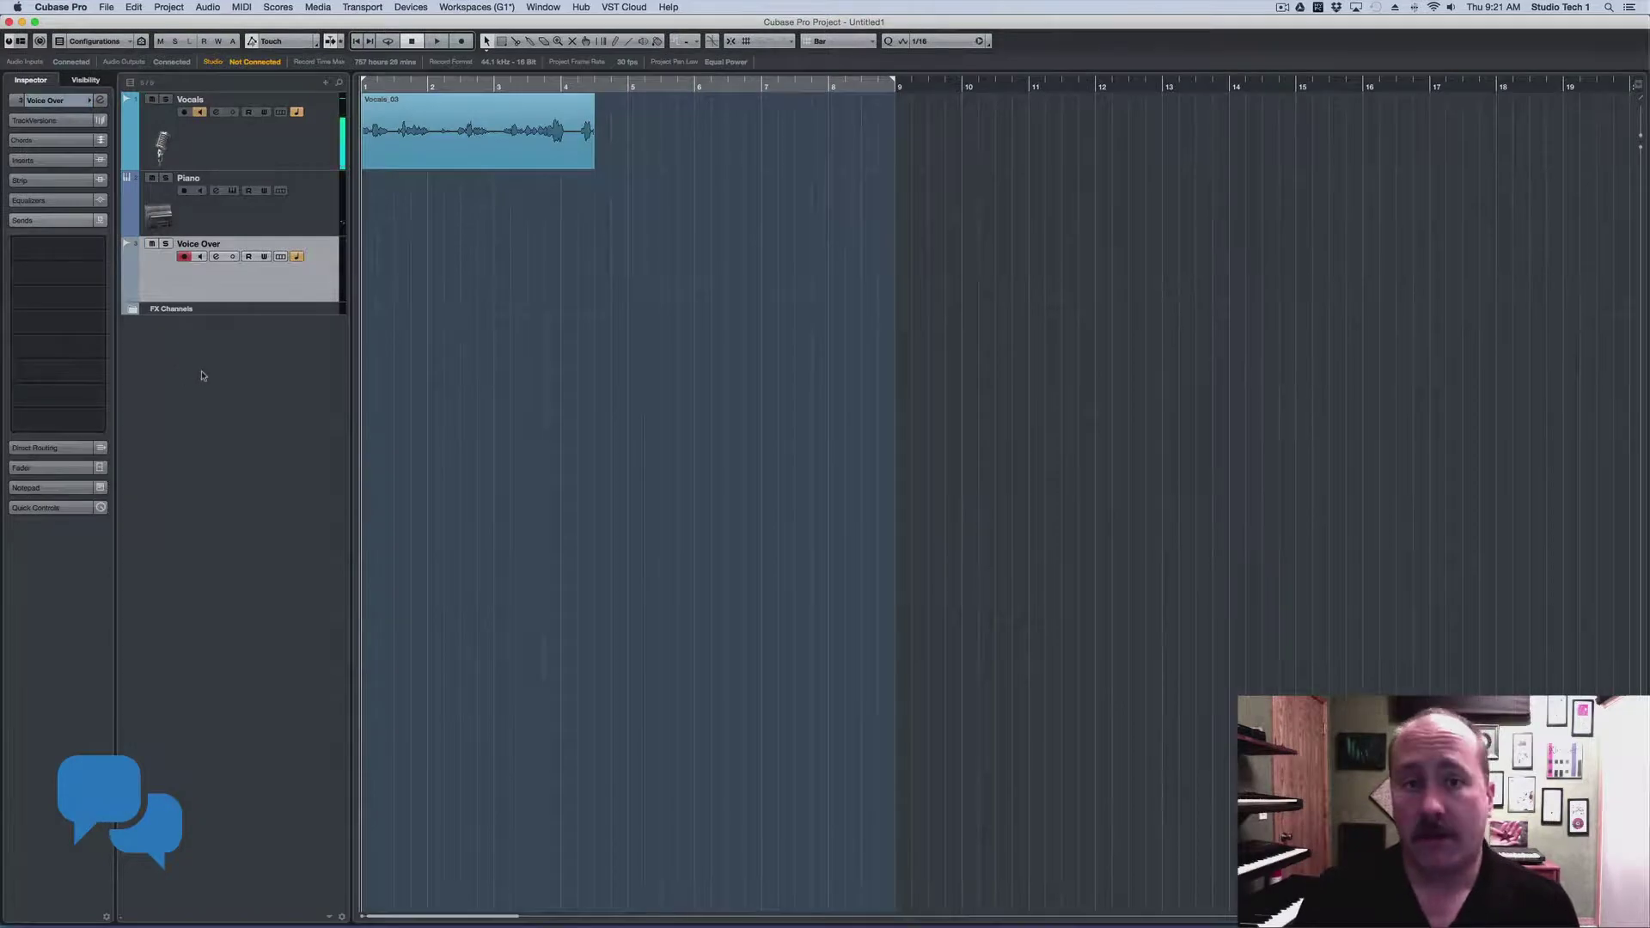
right_click(305, 347)
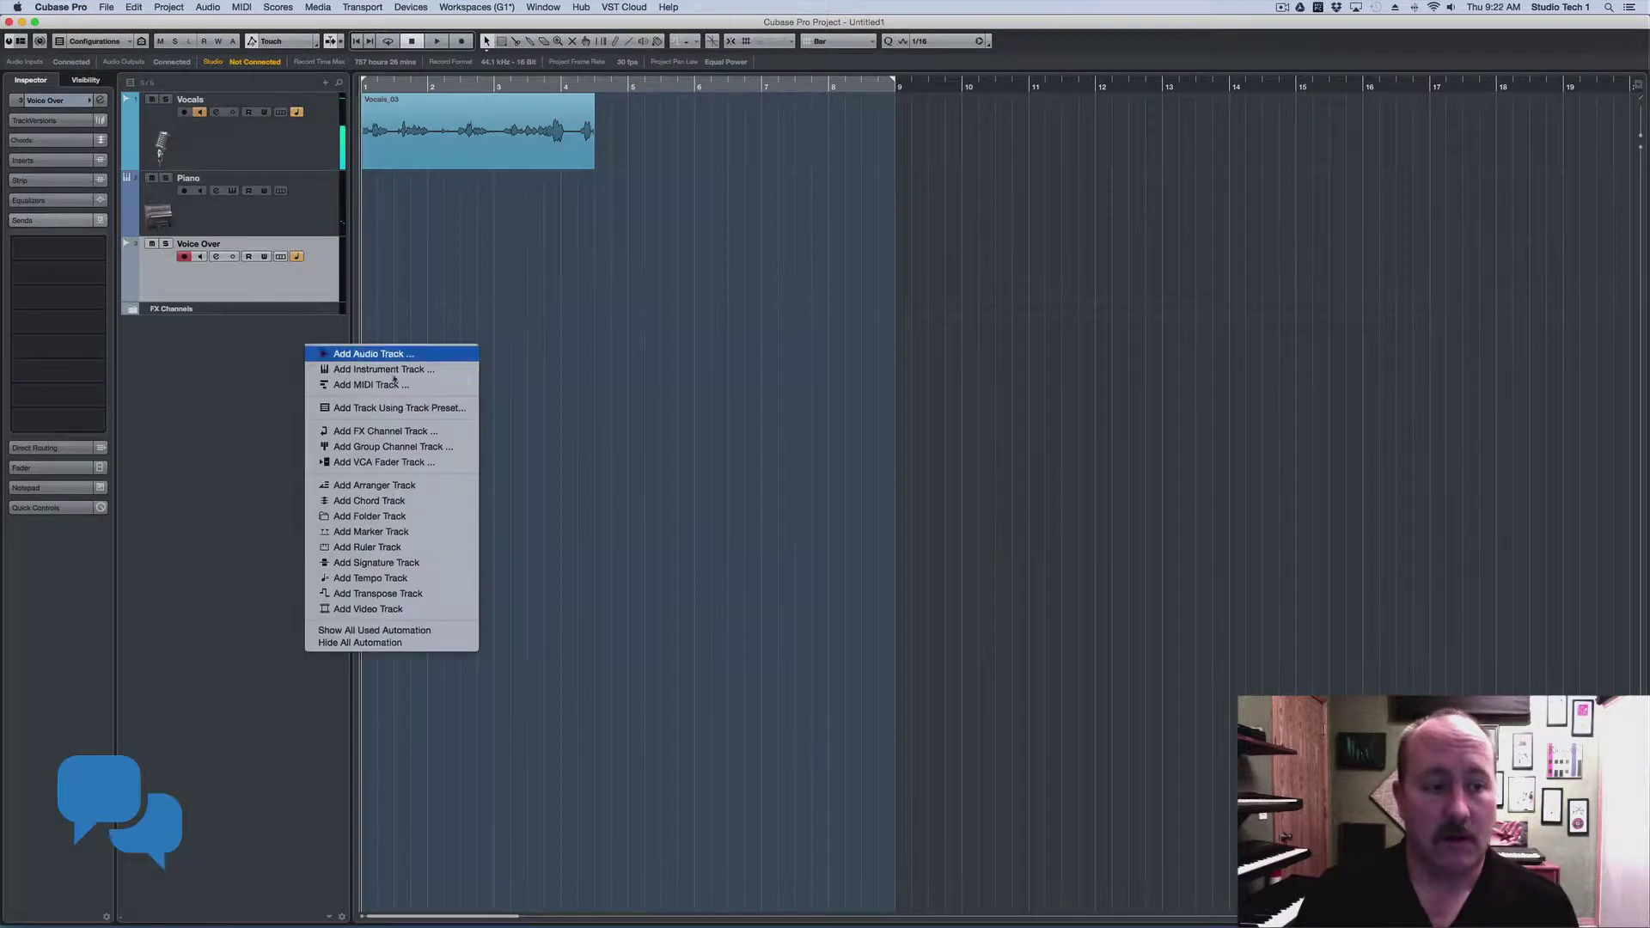
left_click(468, 413)
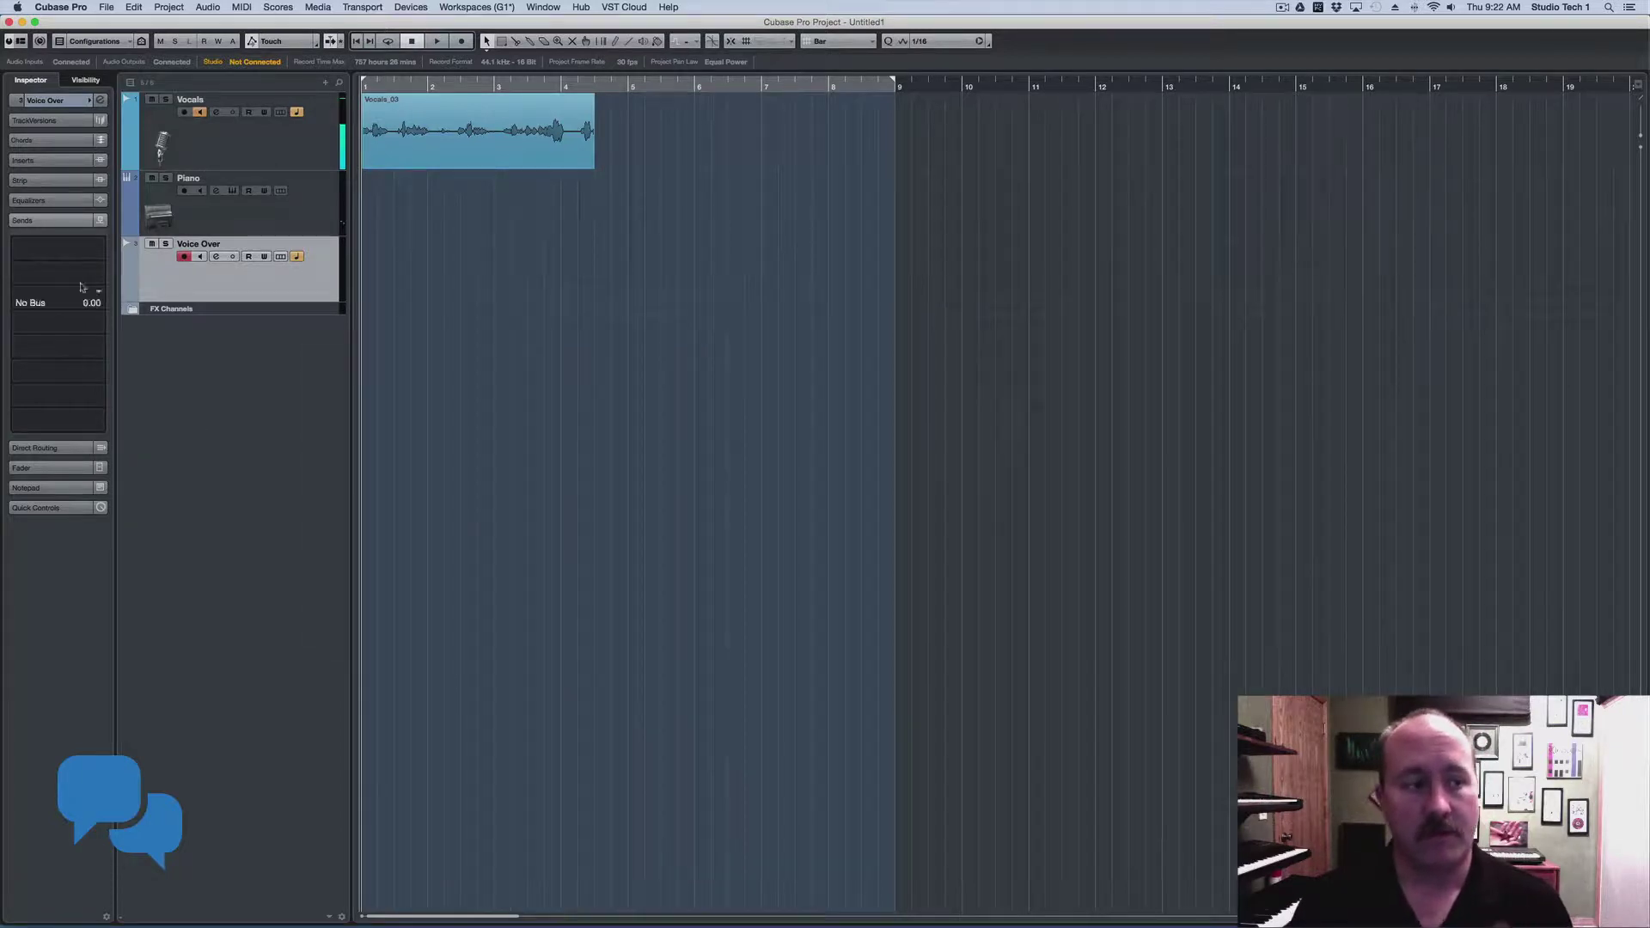
Collapse the Voice Over track's Sends section and turn off input monitoring on the Vocals track.
left_click(67, 221)
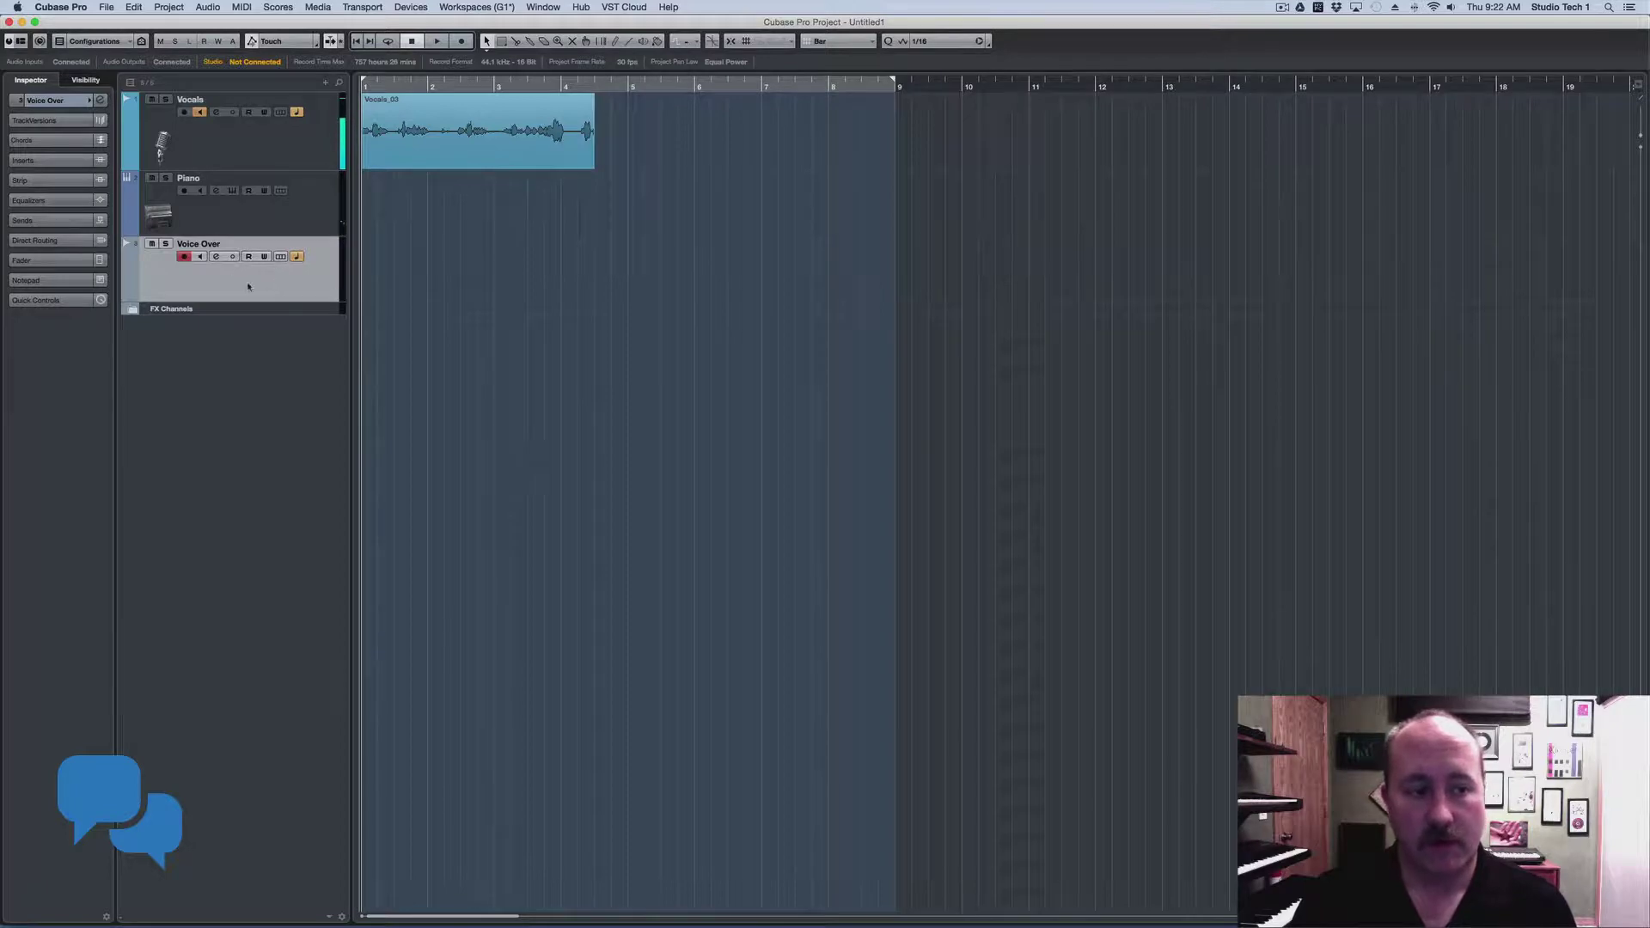
left_click(199, 111)
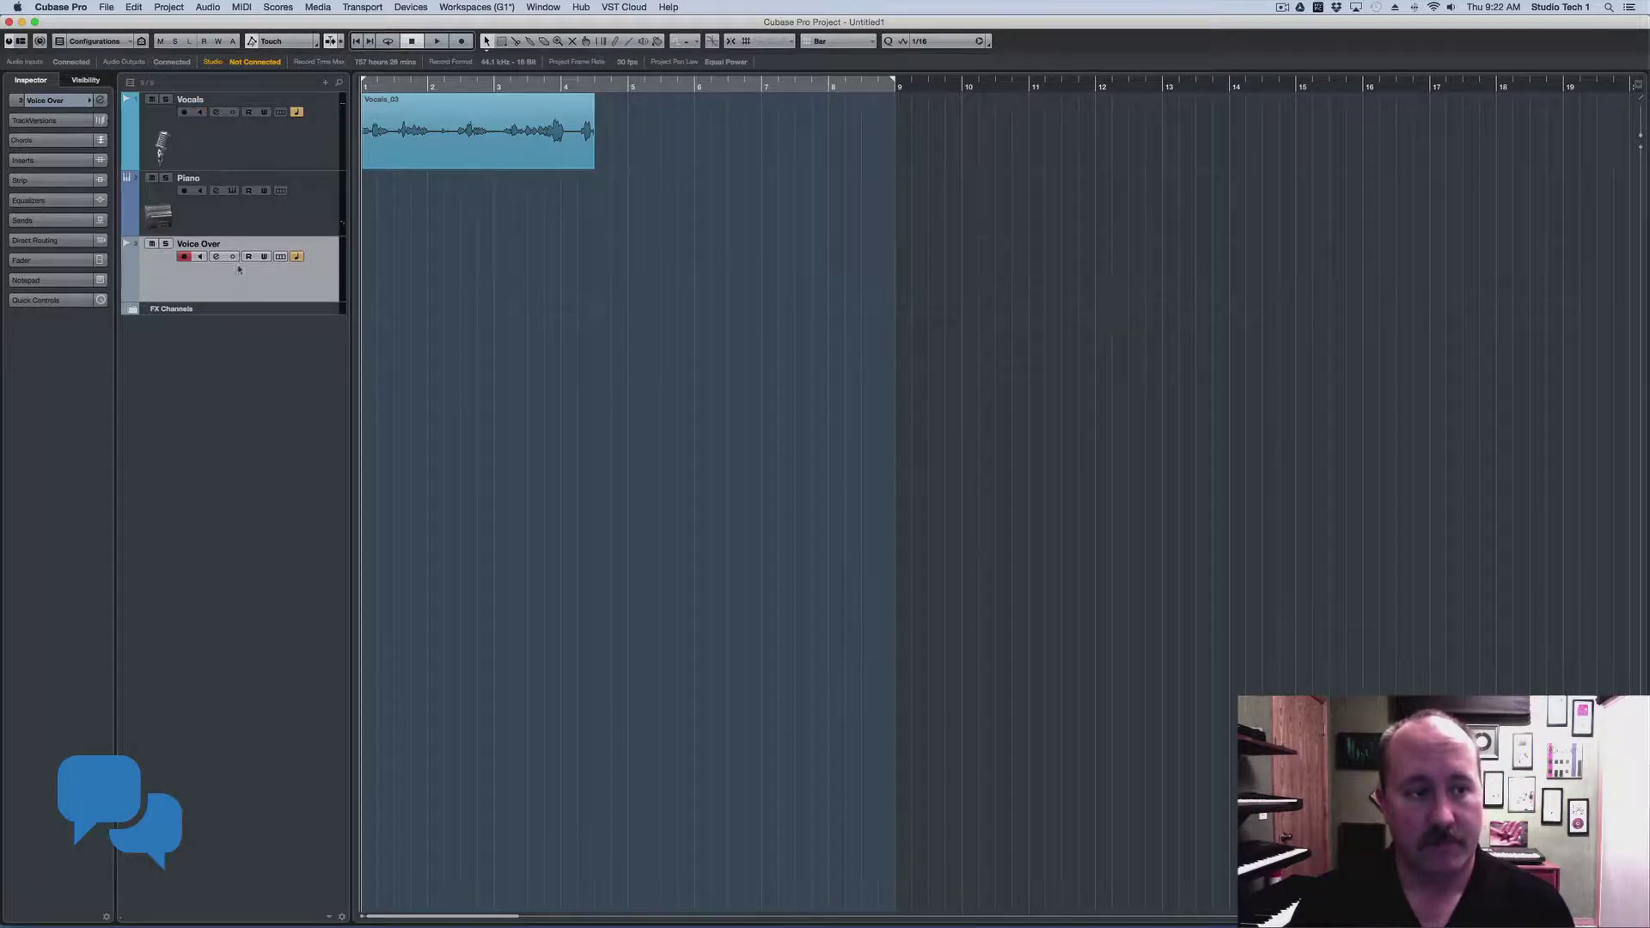
left_click(57, 122)
left_click(58, 122)
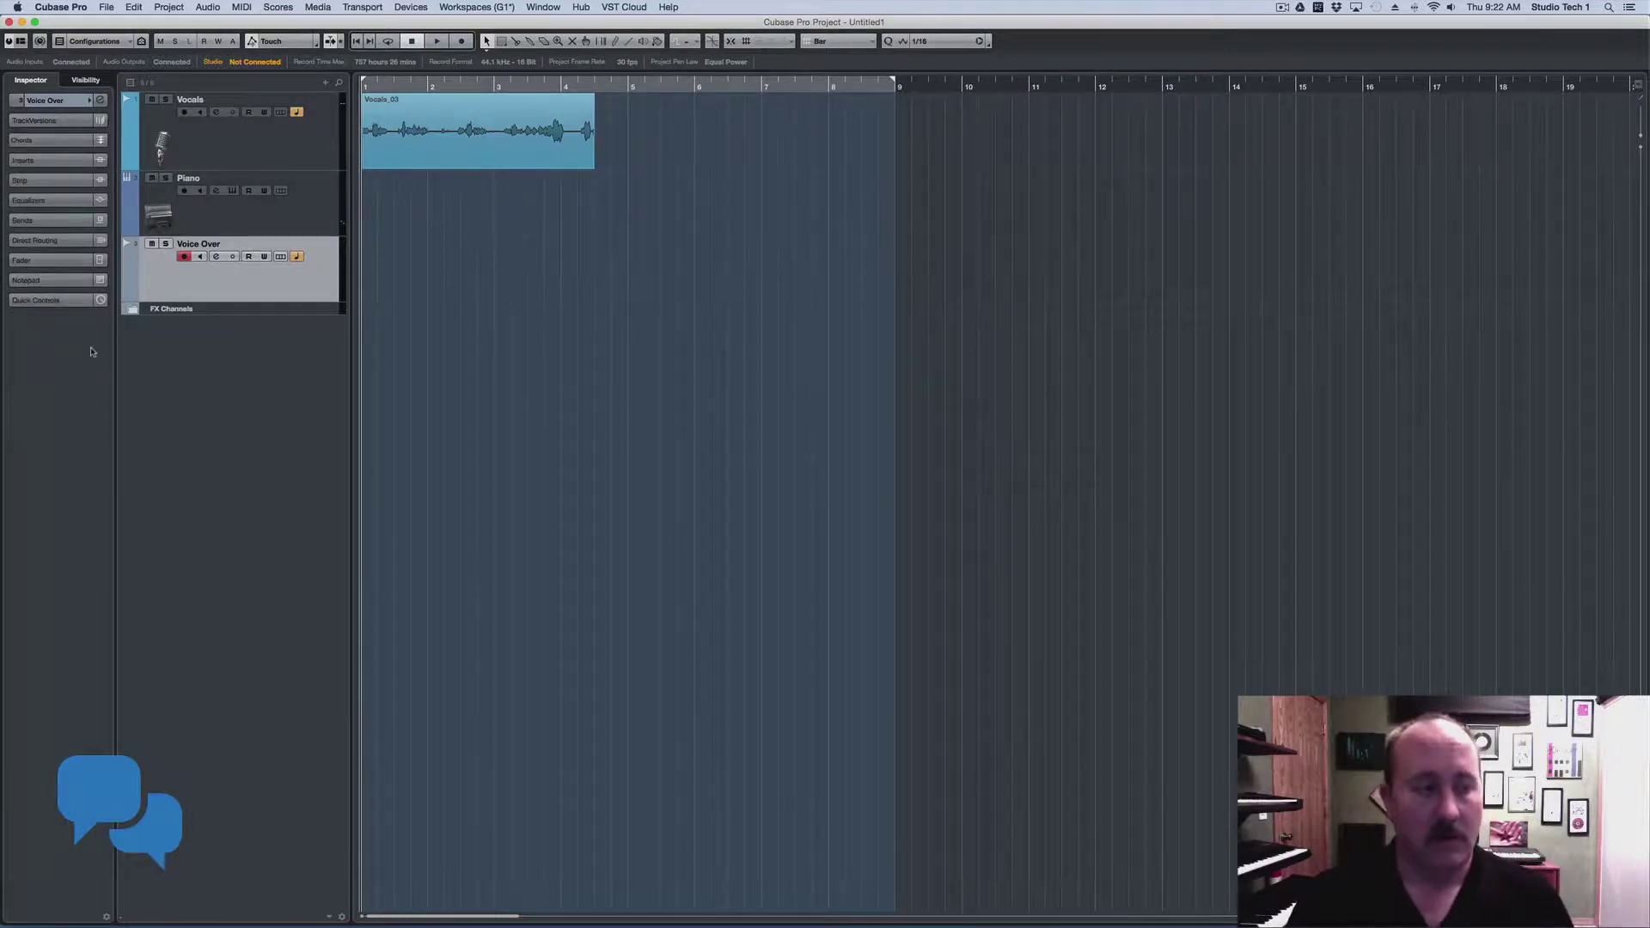
Examine the Vocals track's Compressor insert, equalizer bands, sends and basic track settings.
left_click(270, 159)
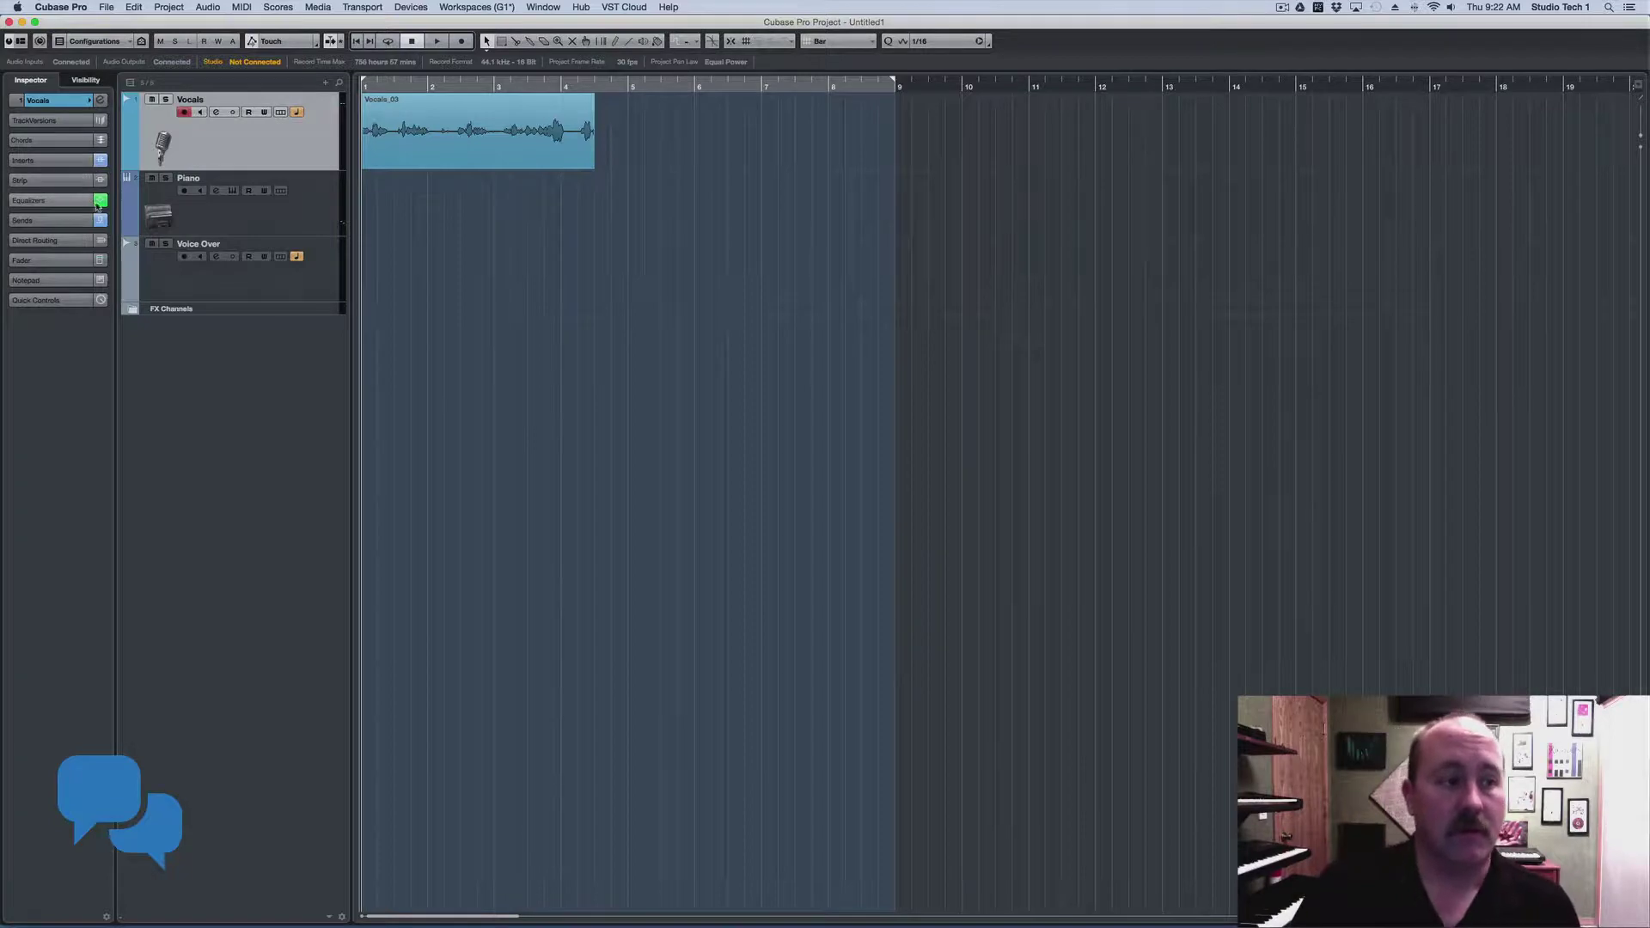
left_click(62, 161)
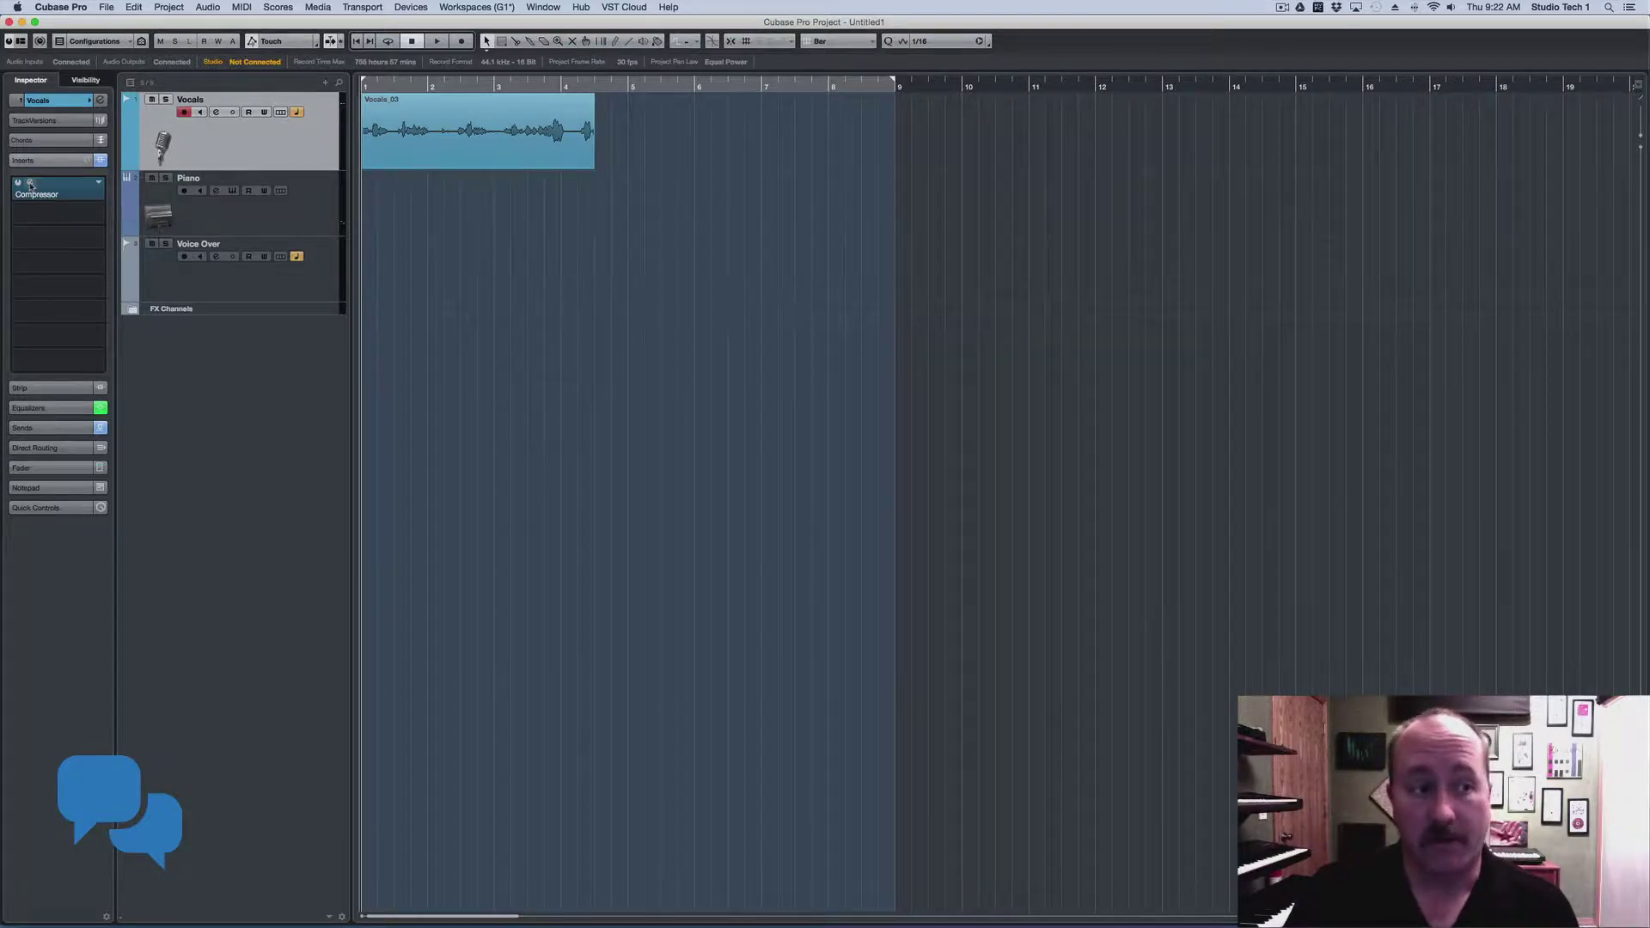
left_click(30, 183)
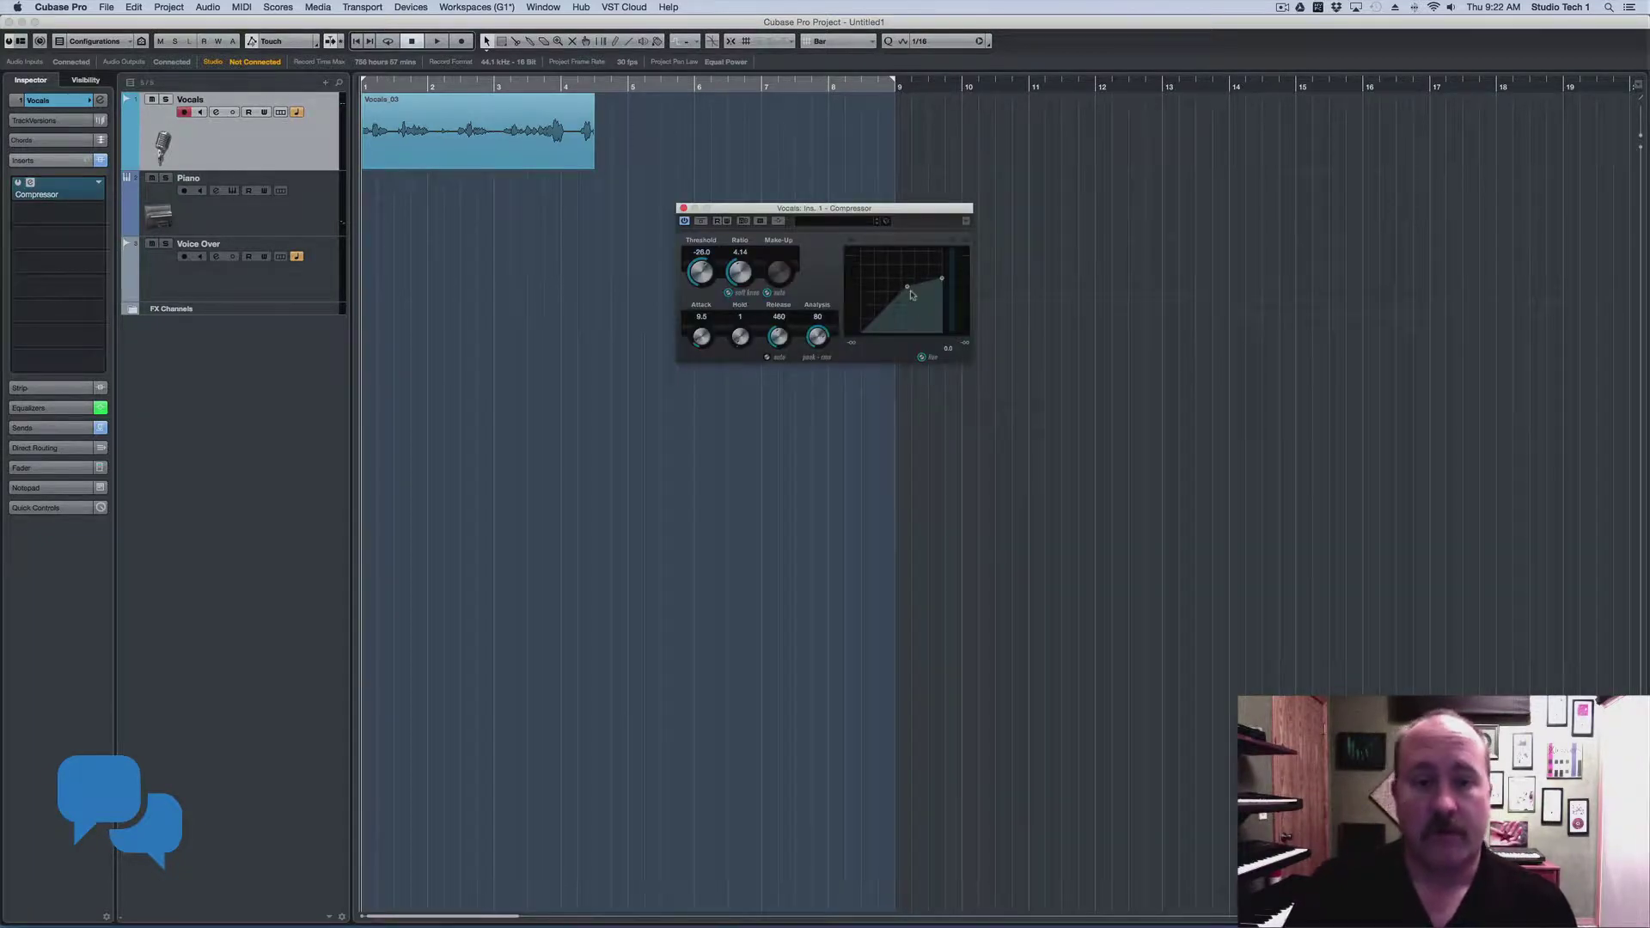
left_click(683, 208)
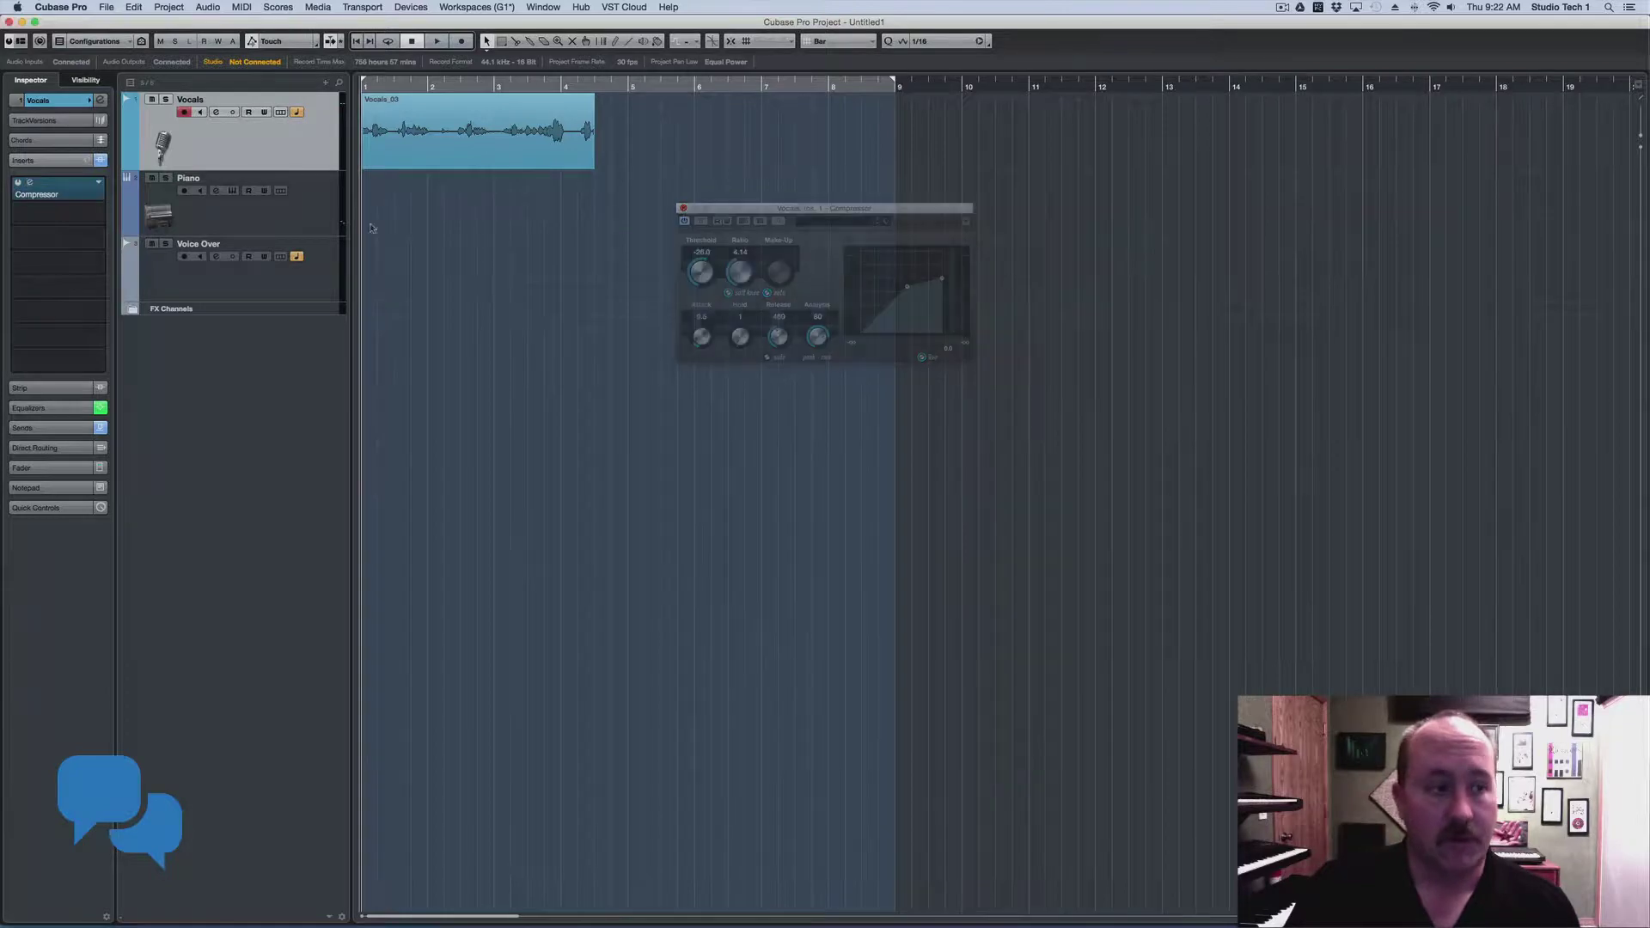
left_click(86, 402)
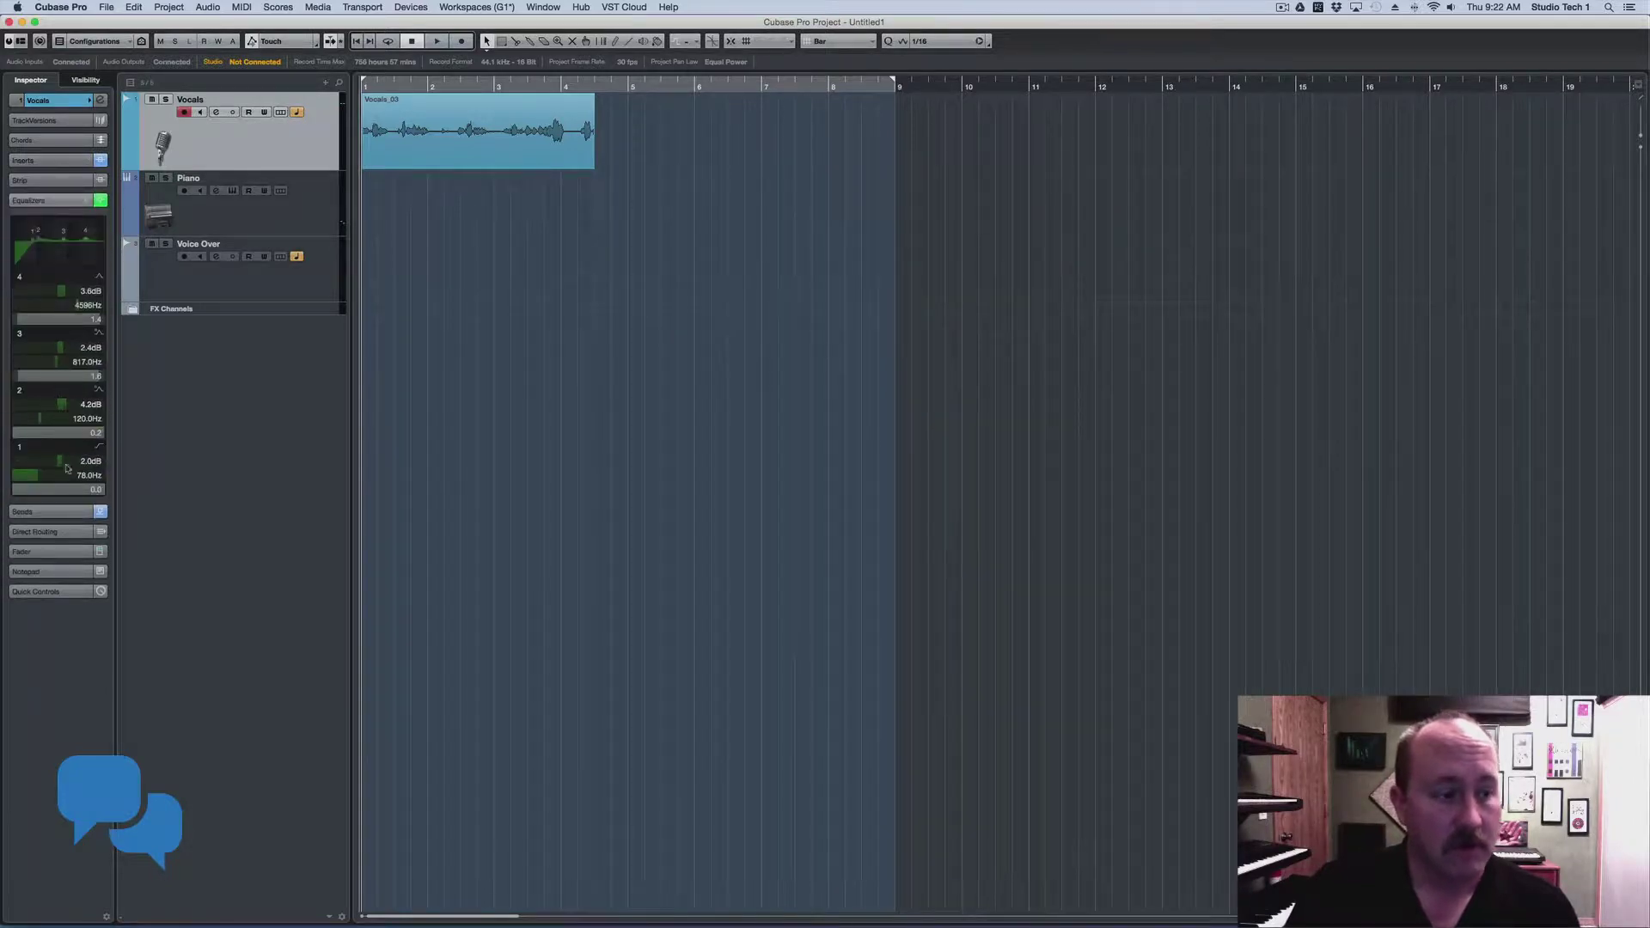
left_click(60, 512)
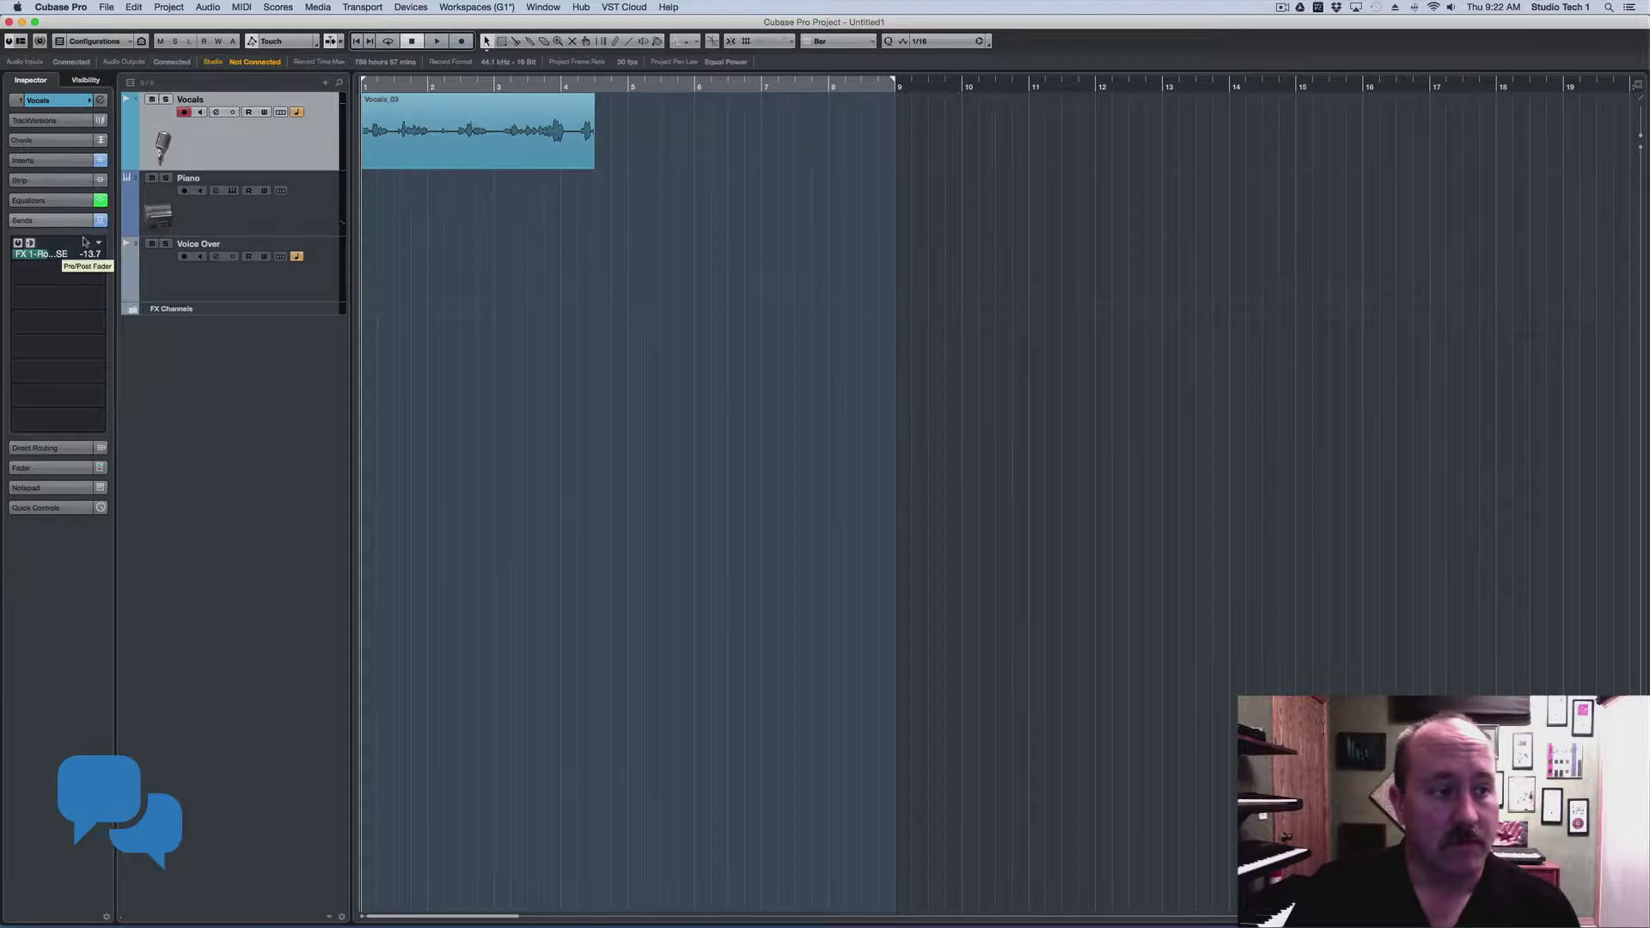
left_click(71, 101)
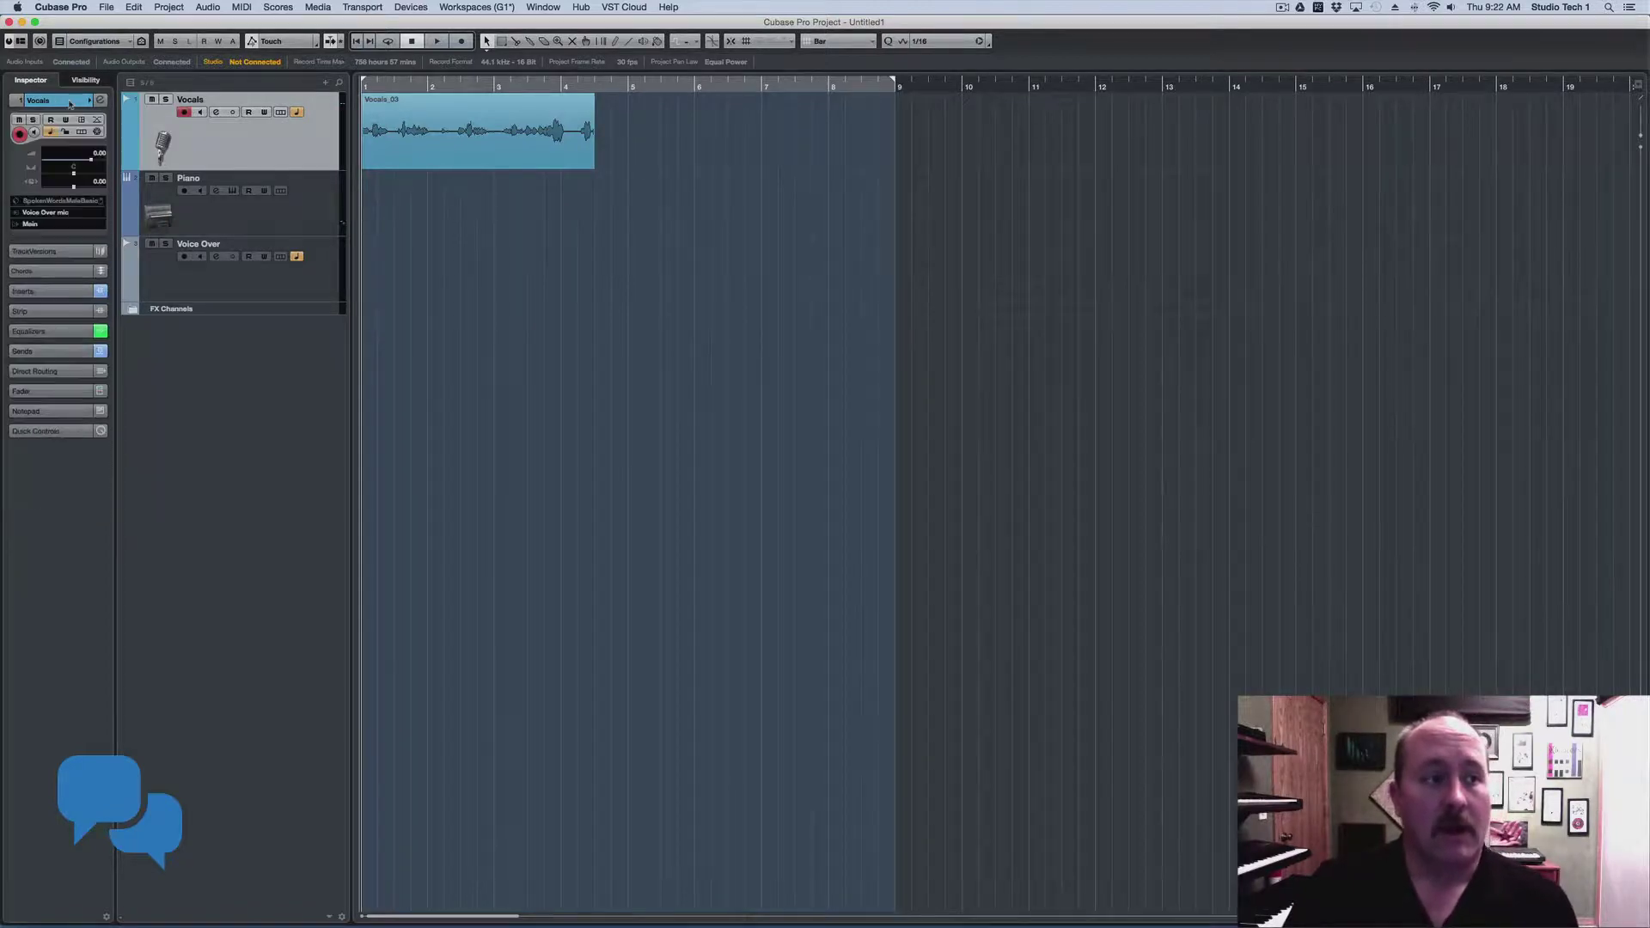
Start adding a track from a track preset, resetting the attribute filters and widening the results list.
right_click(278, 351)
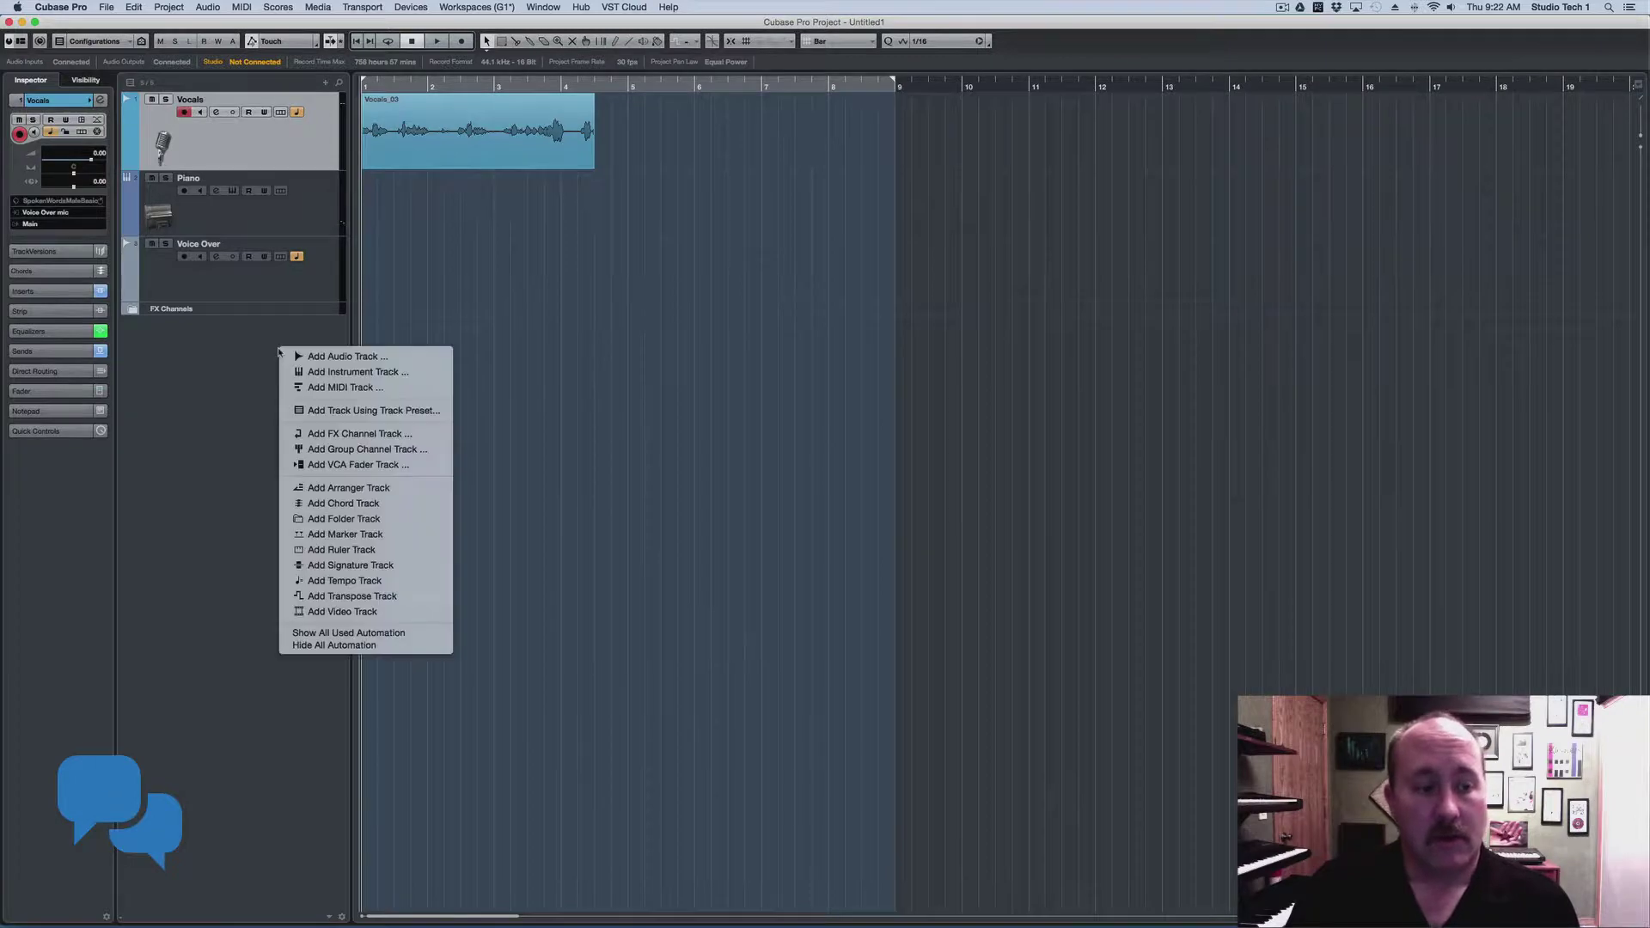
left_click(360, 411)
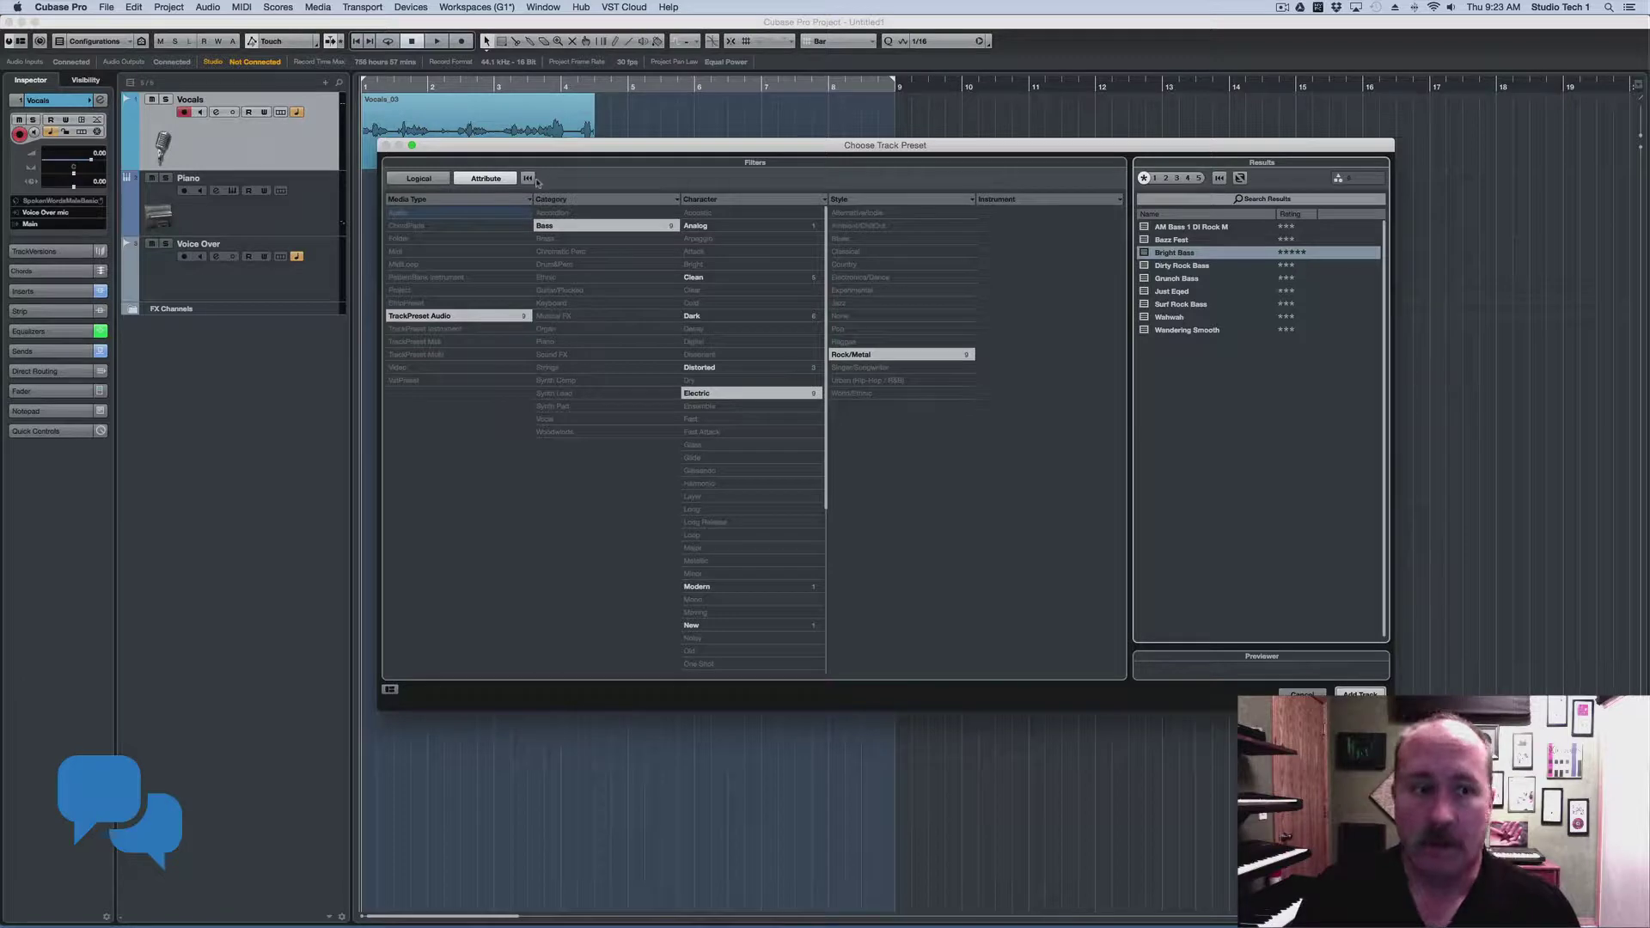
left_click(1198, 178)
left_click(1220, 179)
left_click(527, 179)
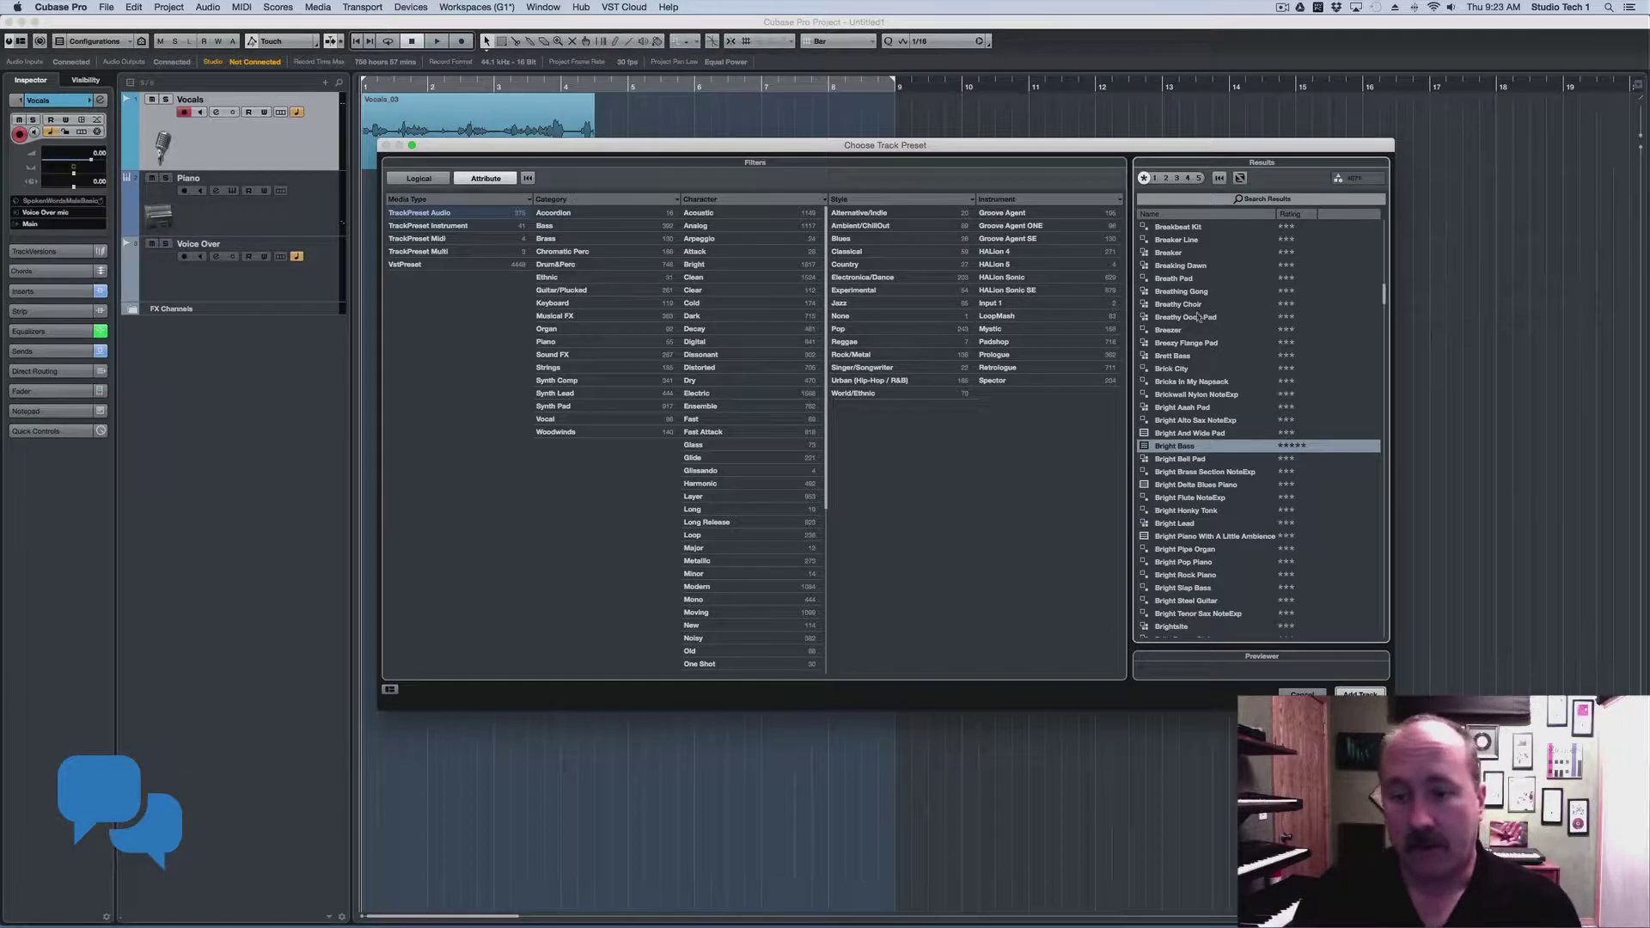
left_click_drag(1131, 394, 952, 394)
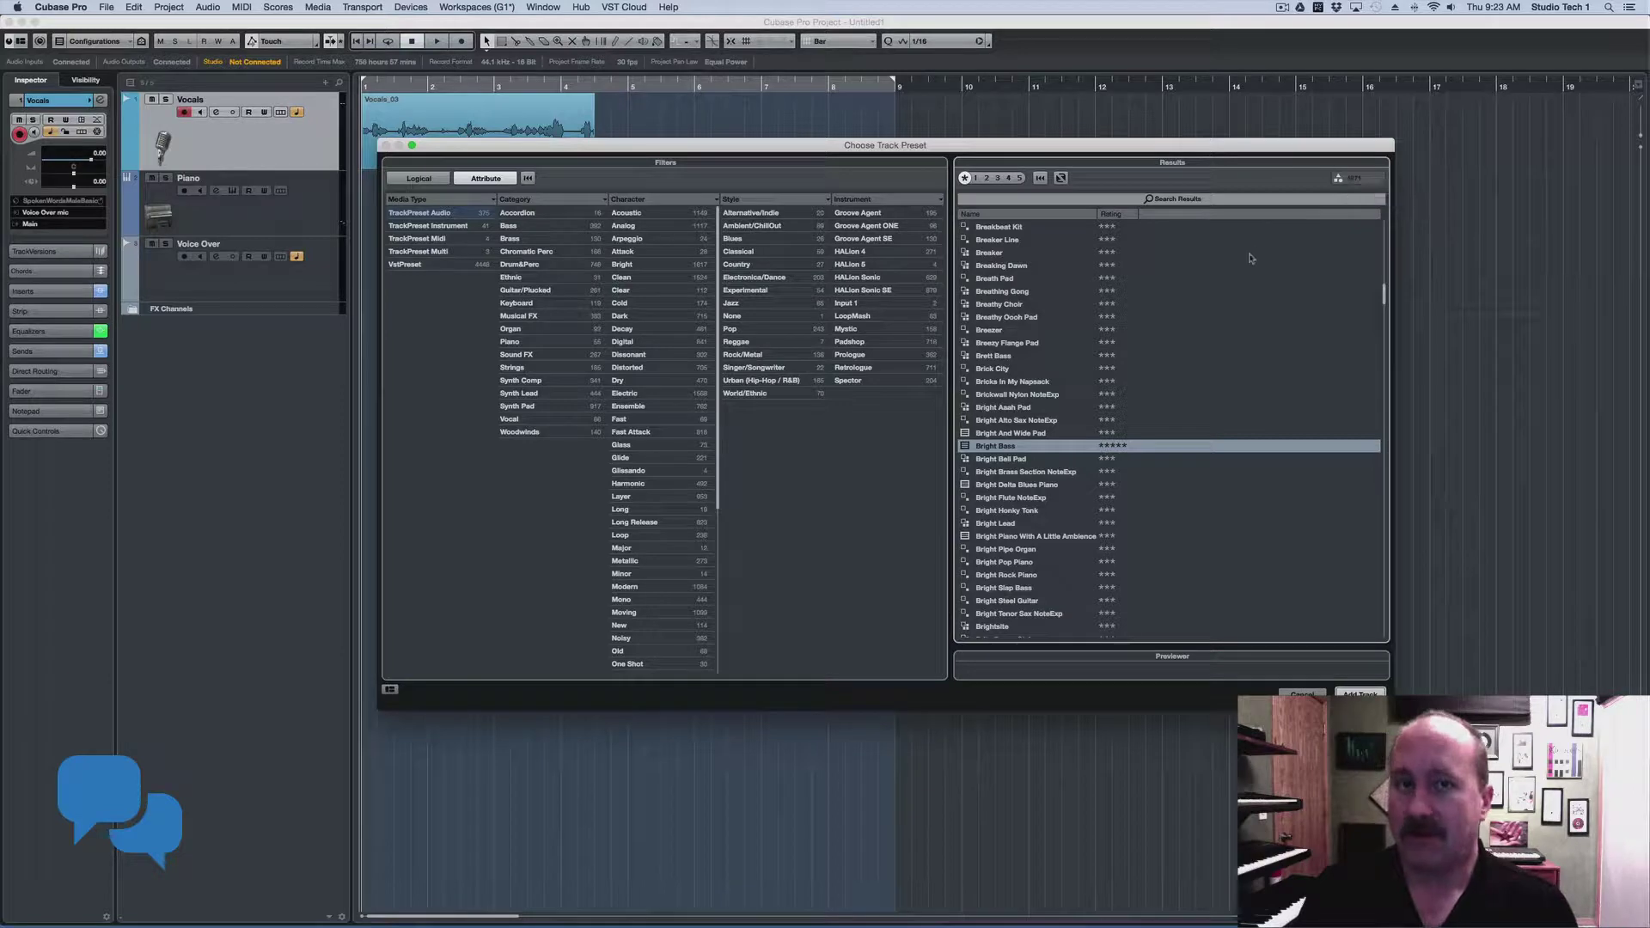
Filter the track presets to the TrackPreset Audio media type, Bass category, Electric character and Rock/Metal style.
left_click(439, 214)
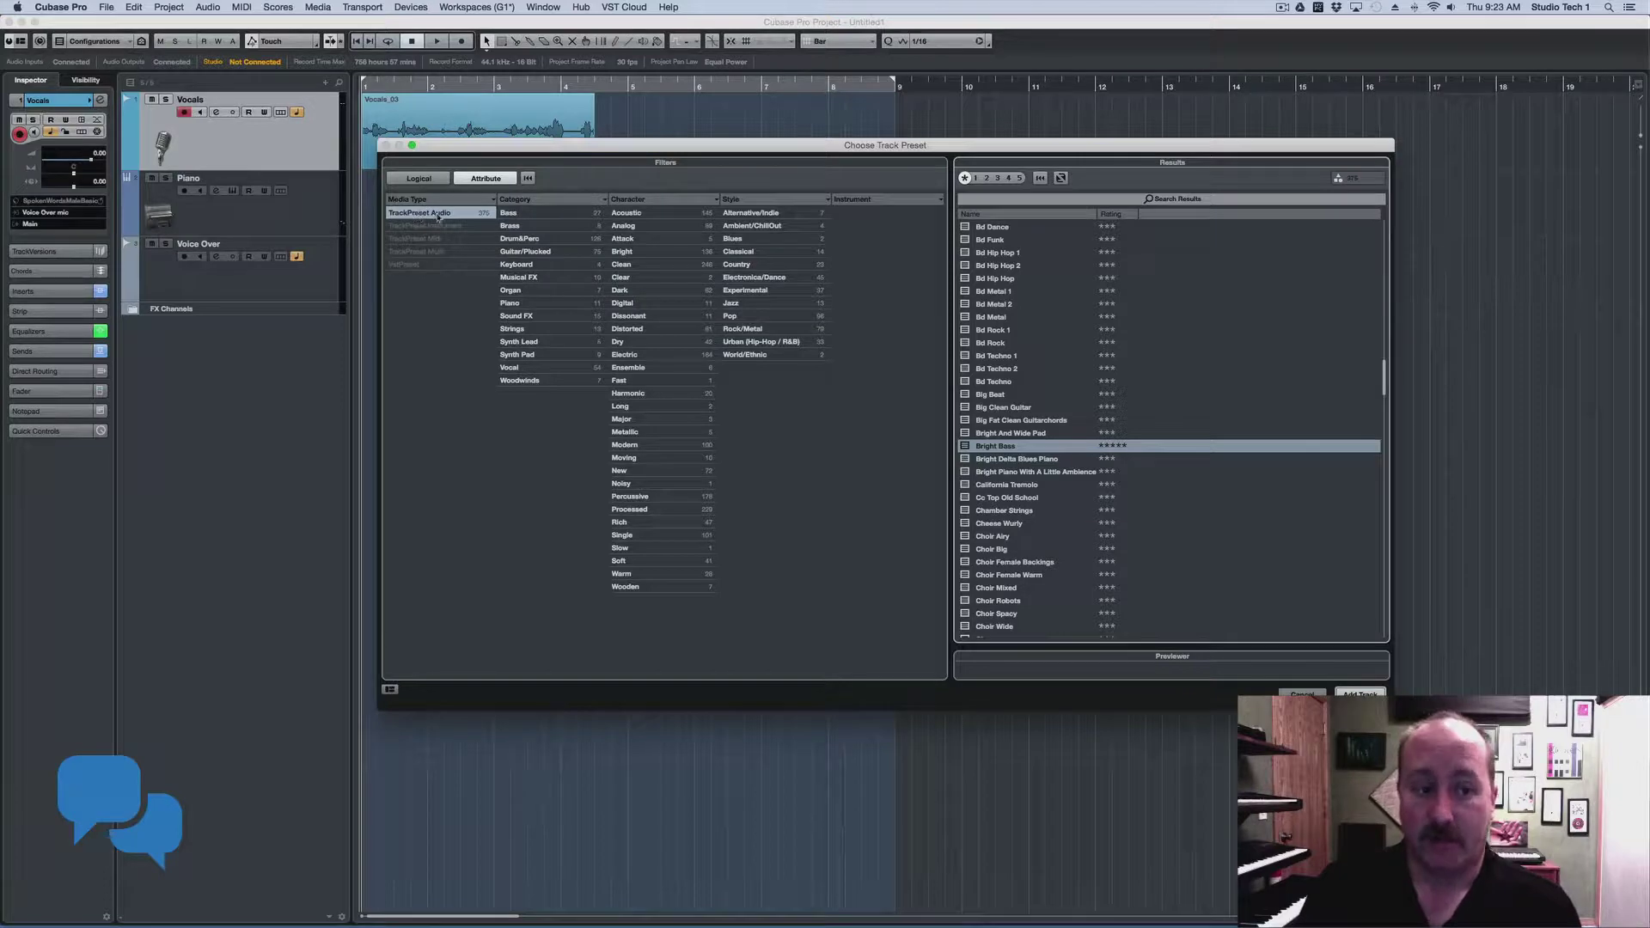
left_click(436, 226)
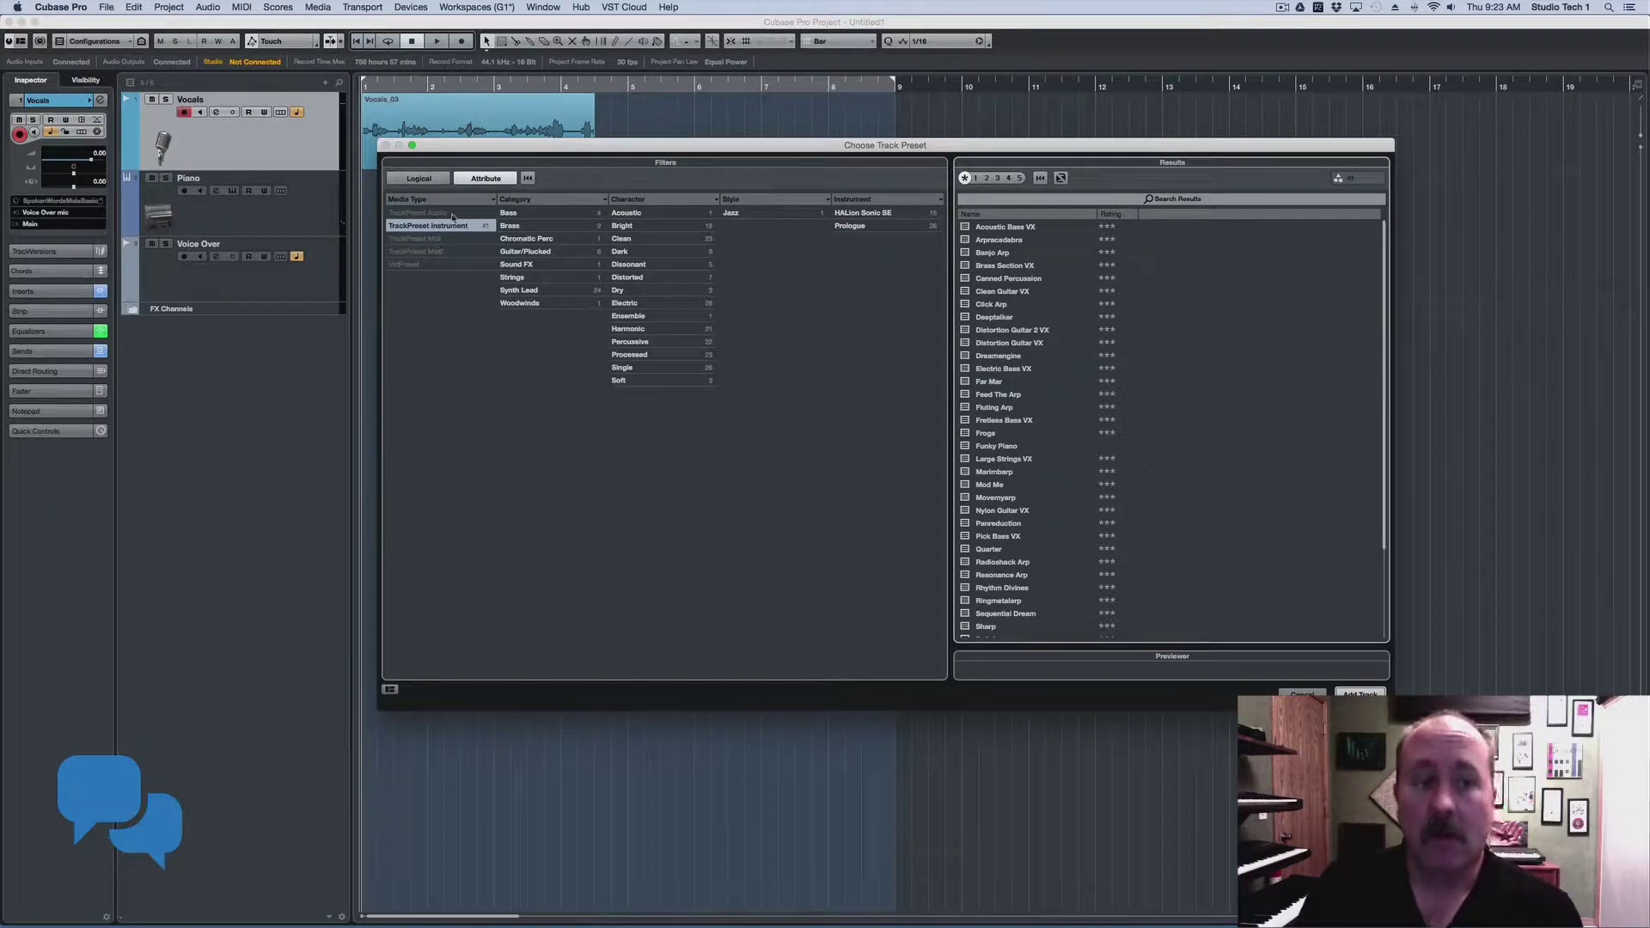
left_click(449, 213)
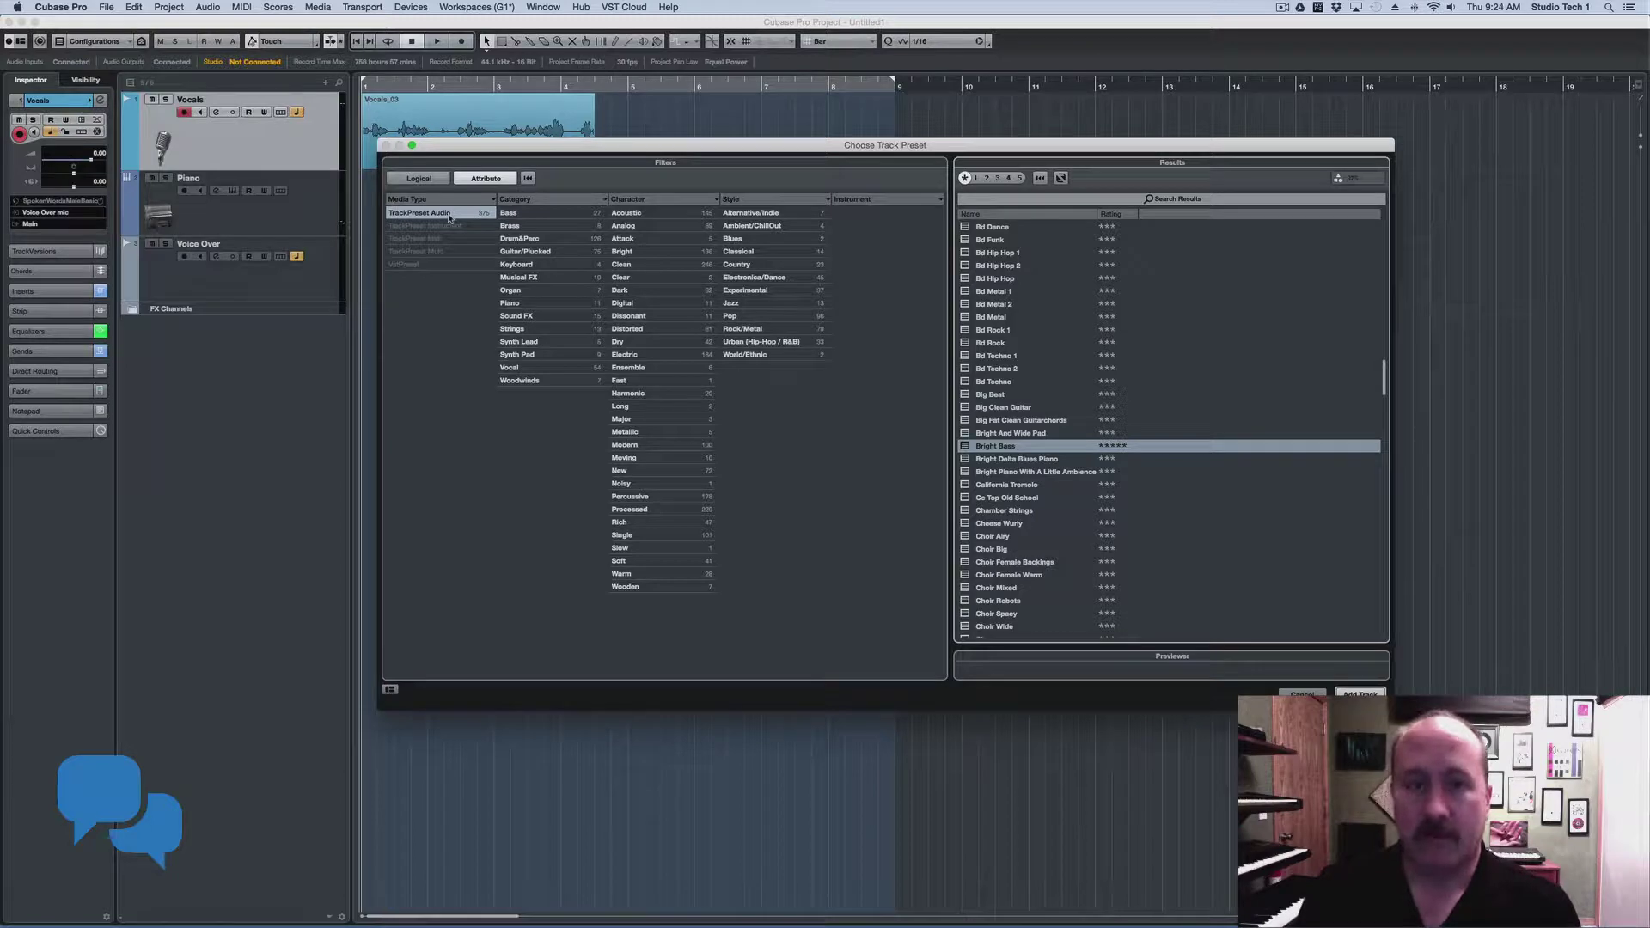
left_click(526, 216)
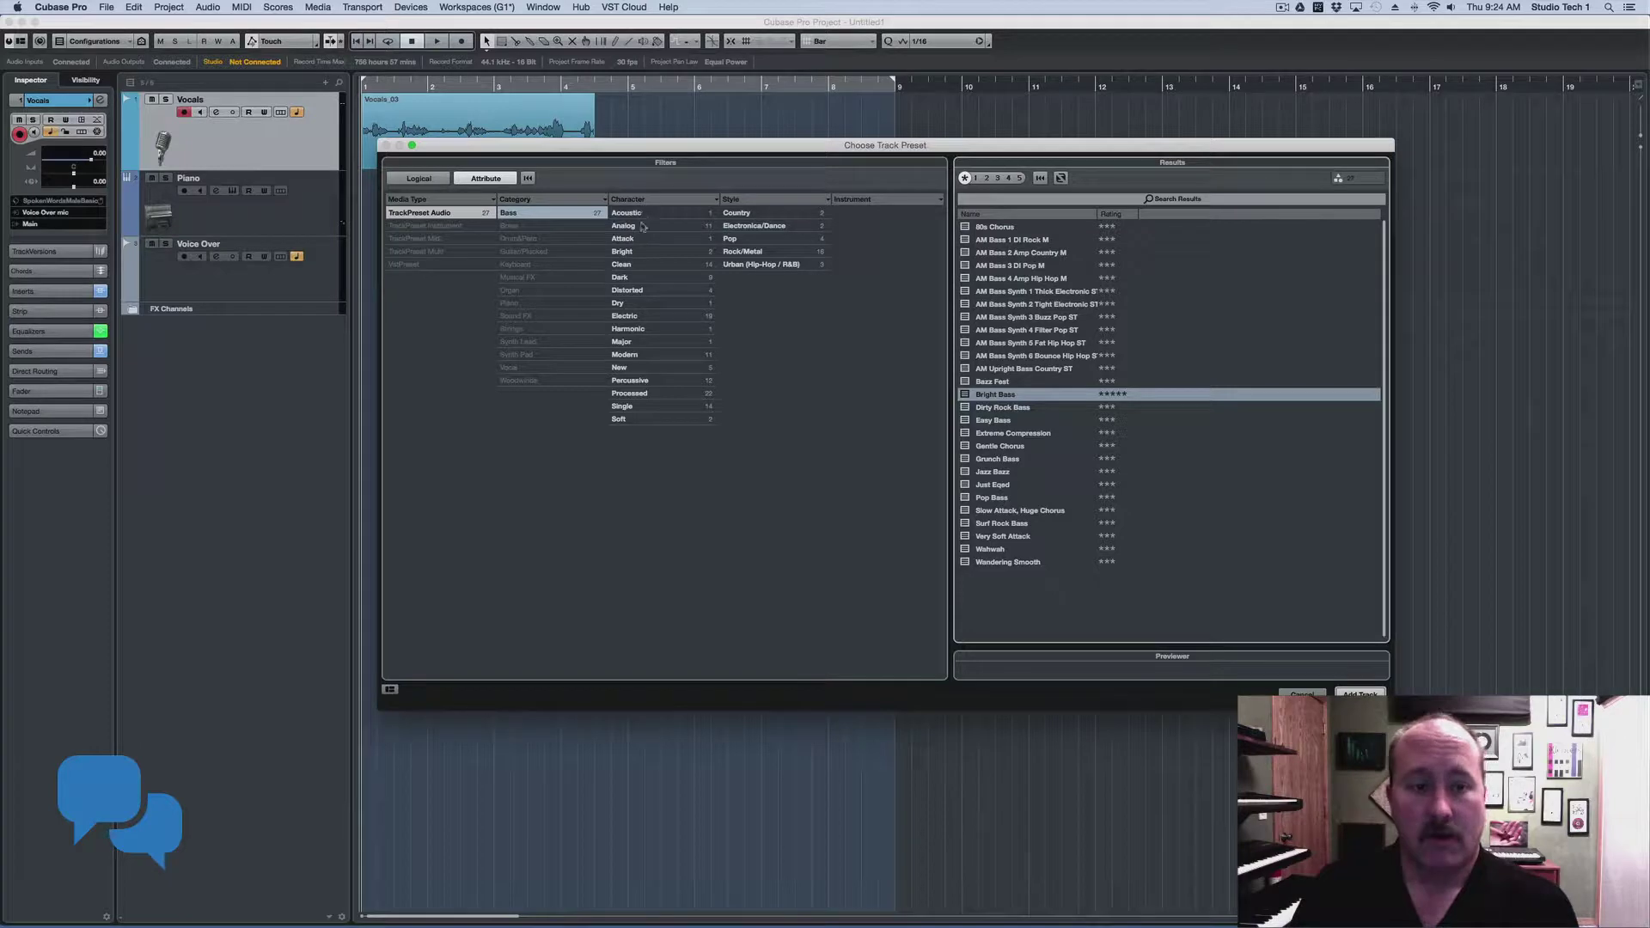
left_click(637, 317)
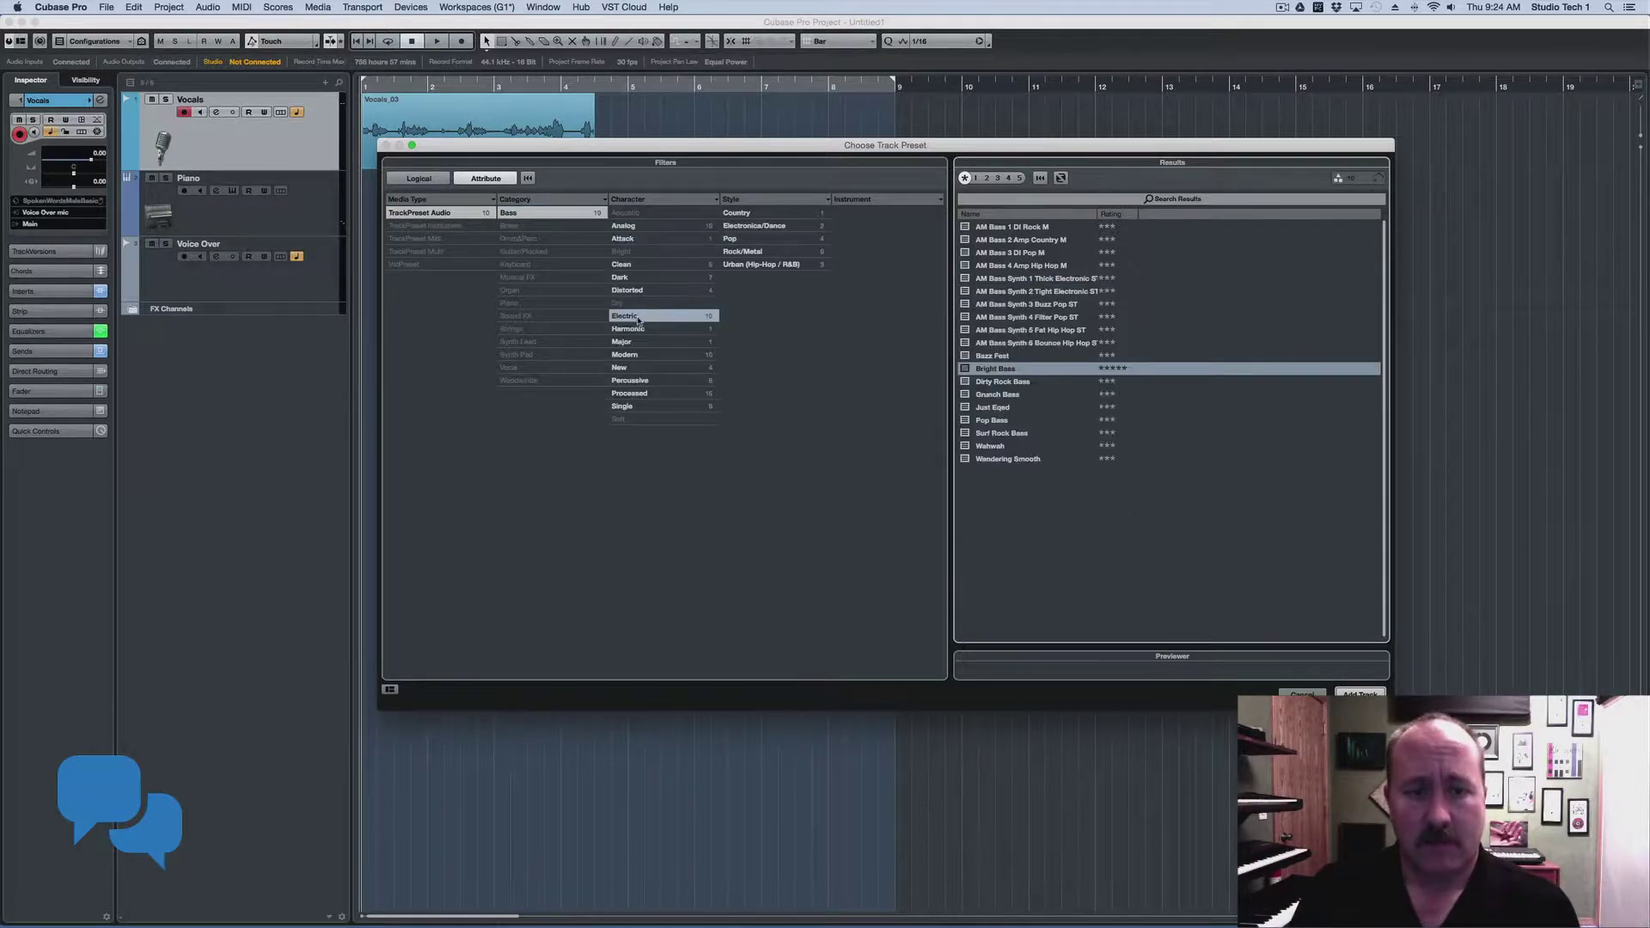
left_click(773, 254)
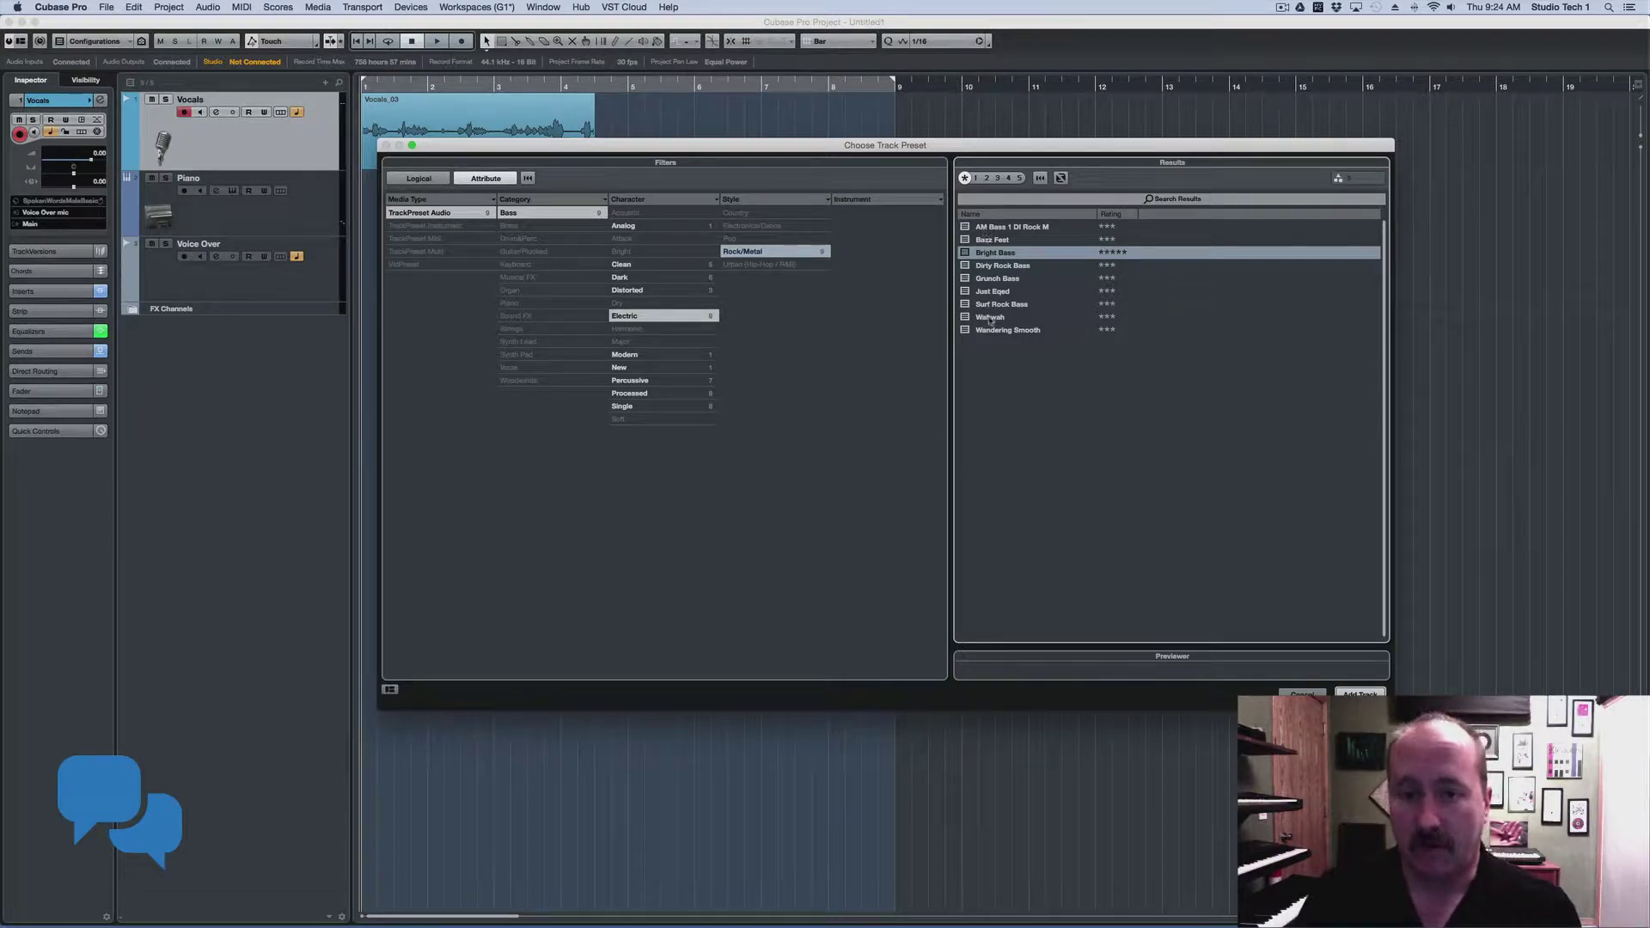
Sort the filtered presets by highest rating and add a new track from the Bright Bass preset.
left_click(1124, 252)
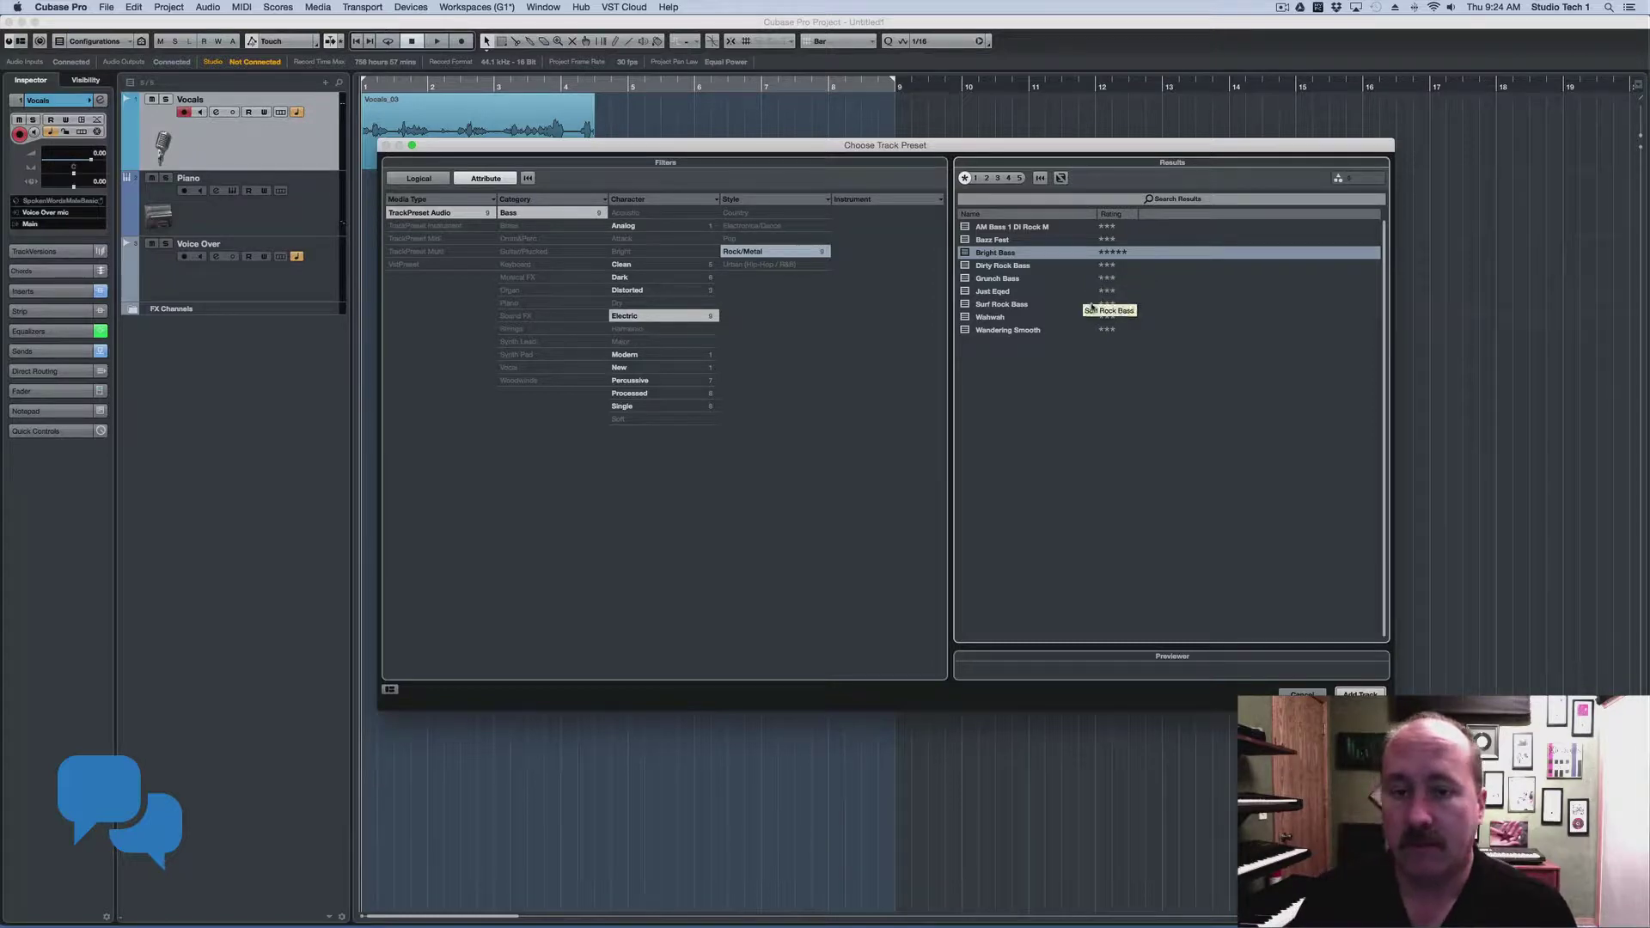
left_click(1015, 215)
left_click(1015, 215)
left_click(1015, 215)
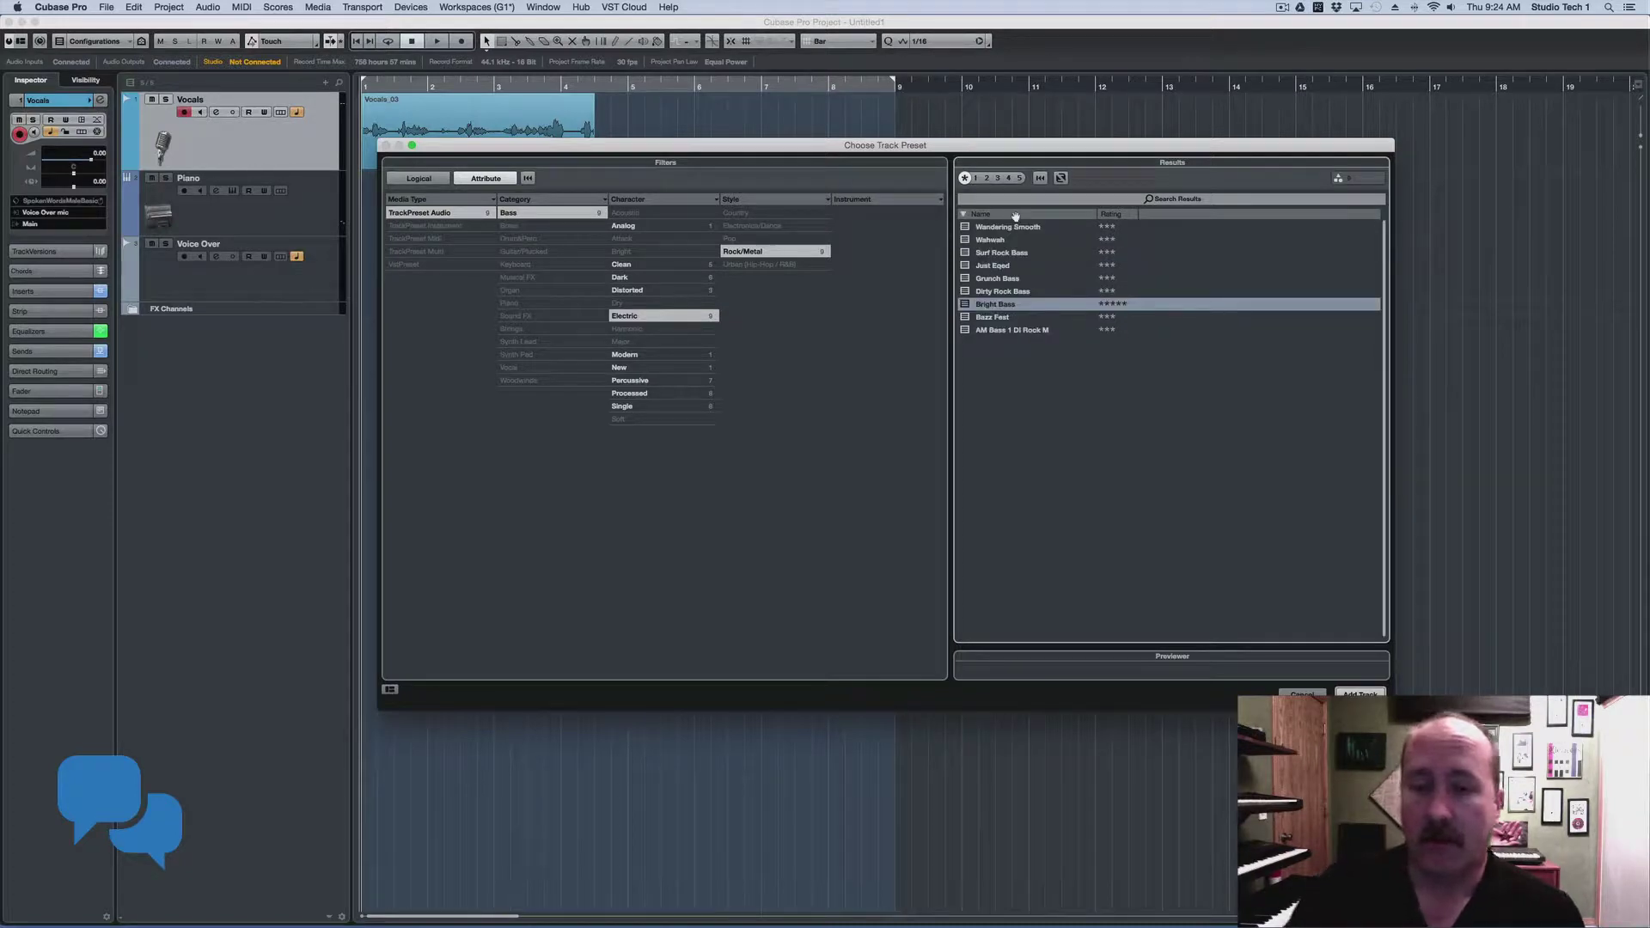
left_click(1015, 214)
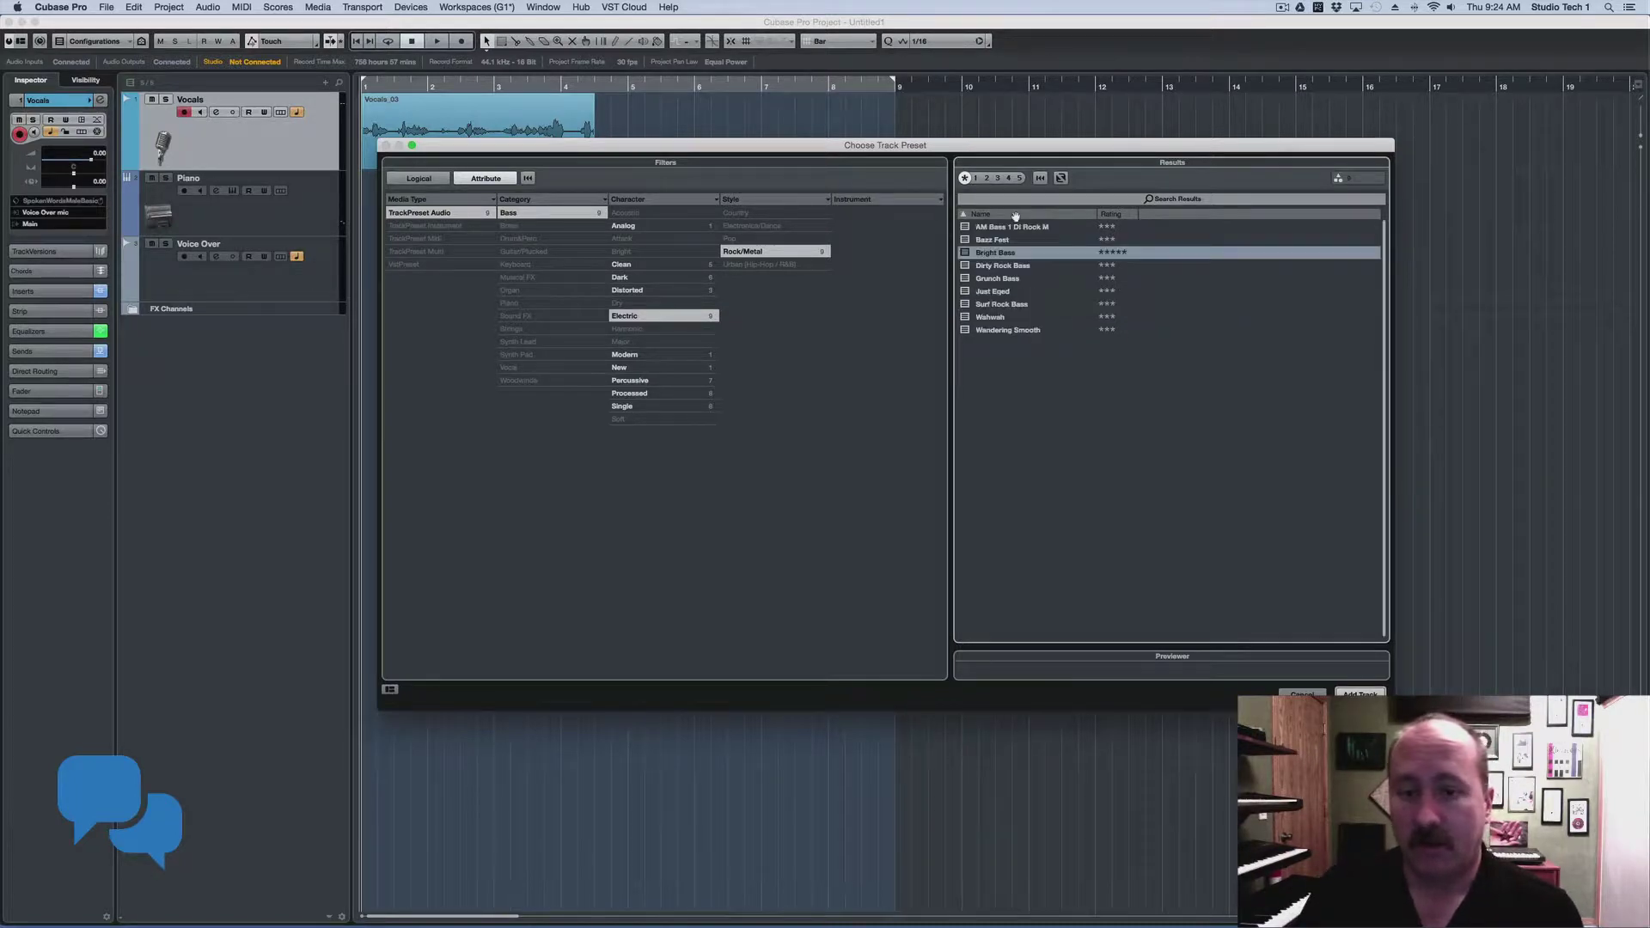
left_click(1115, 214)
left_click(1115, 214)
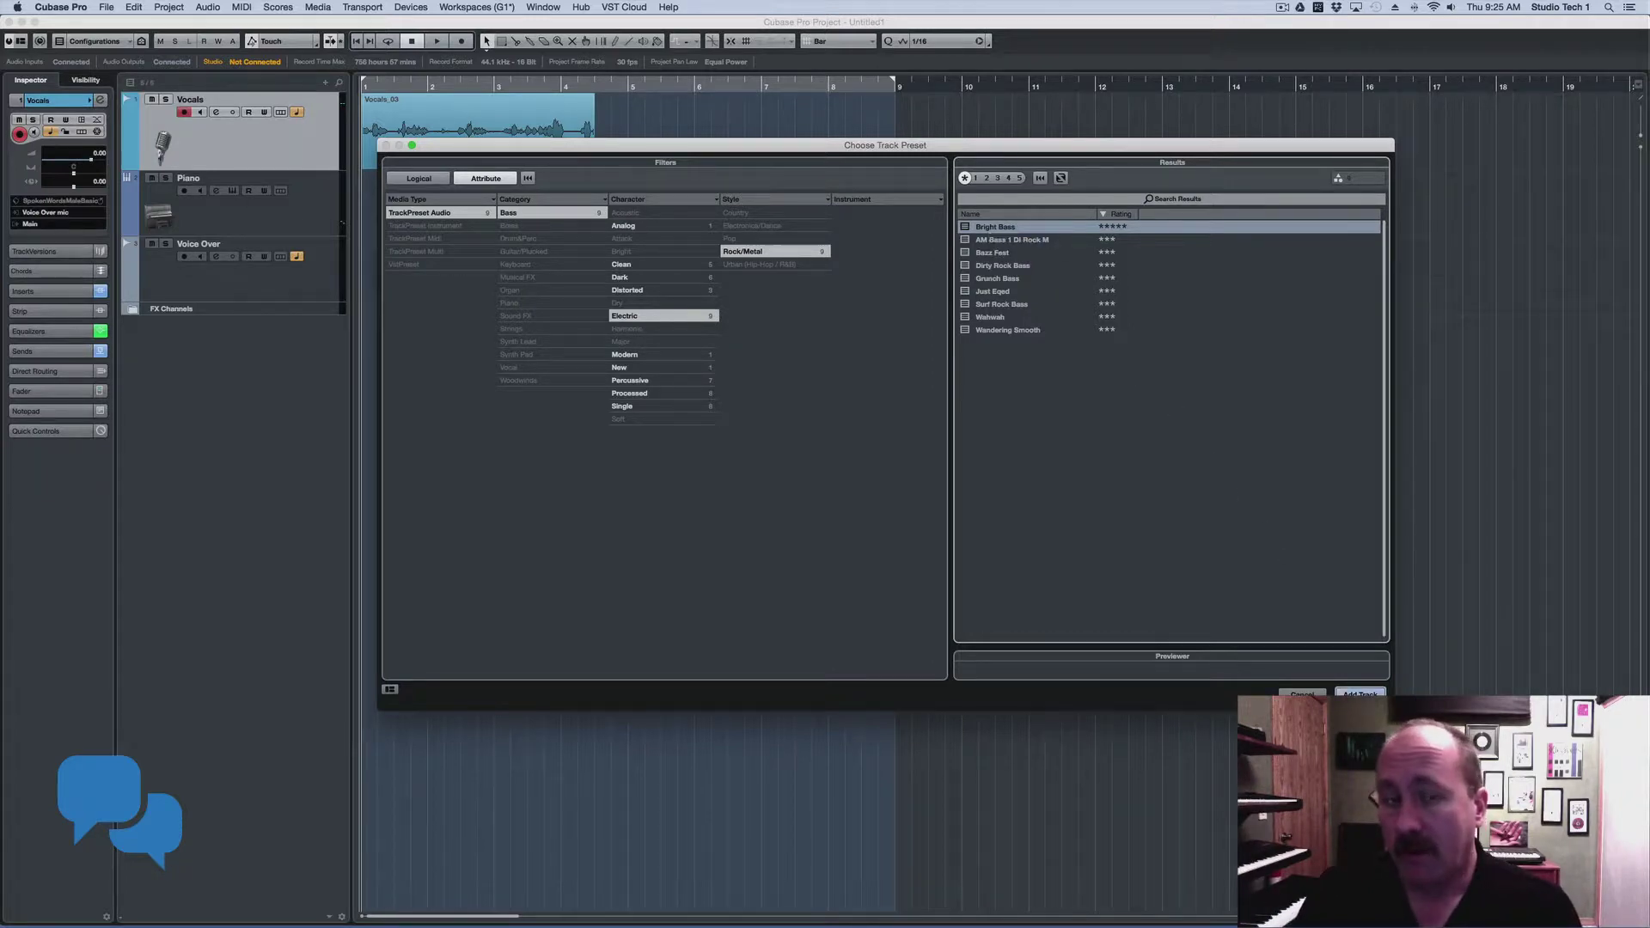
left_click(1360, 695)
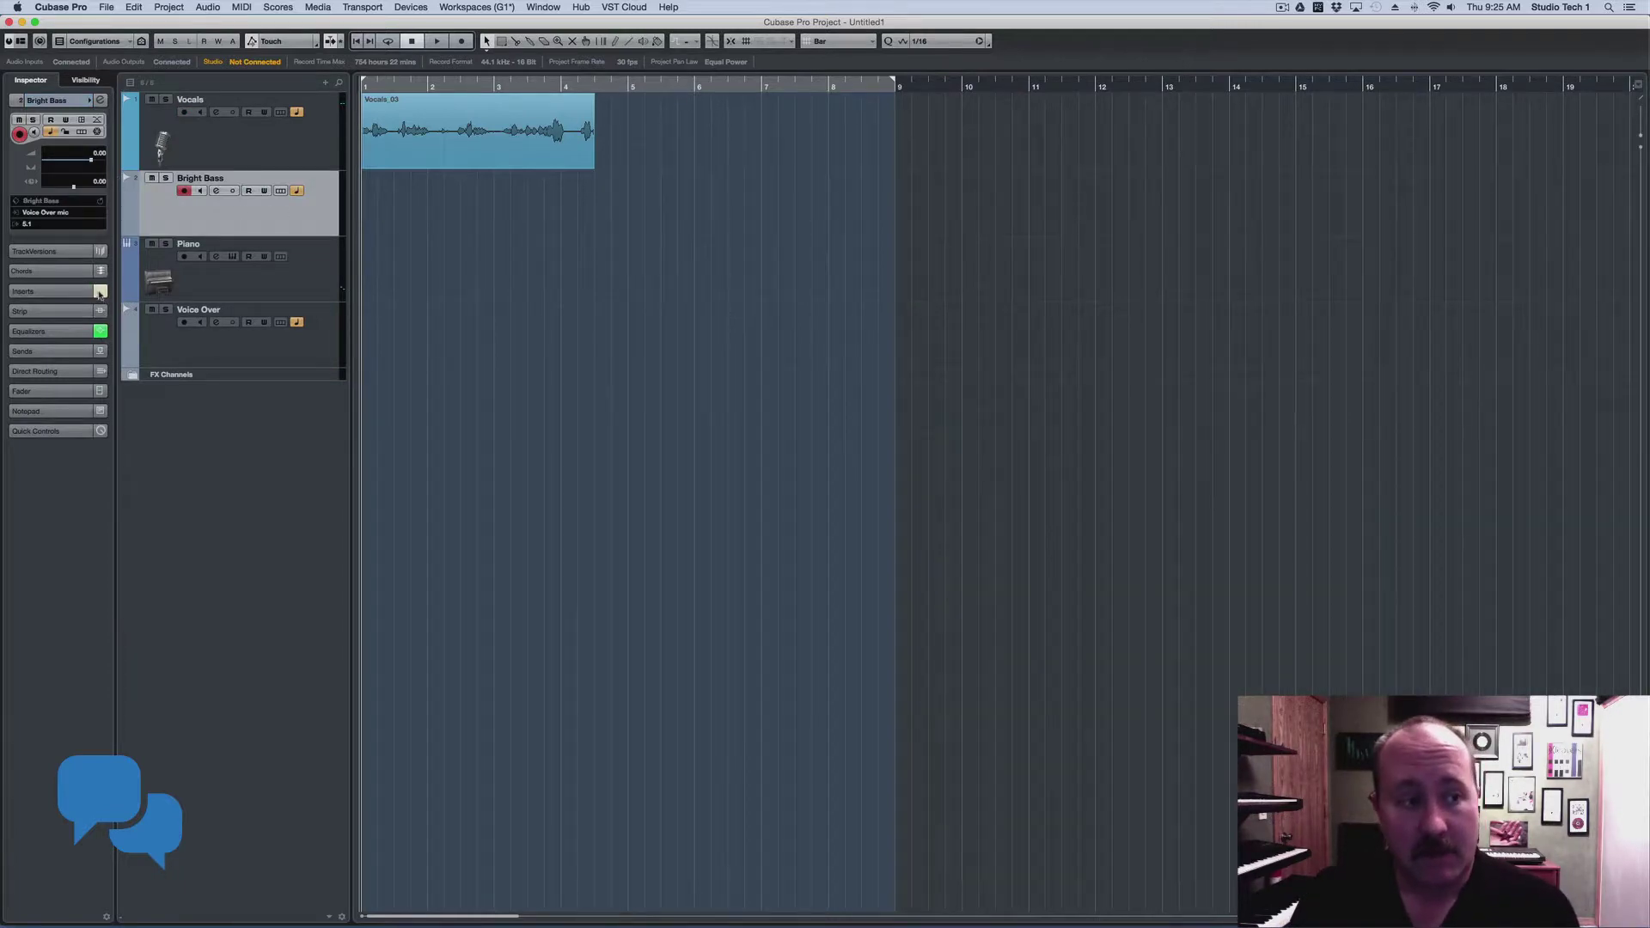
Examine the Bright Bass track's VSTDynamics insert, equalizer settings and channel settings window, closing the windows again.
left_click(61, 293)
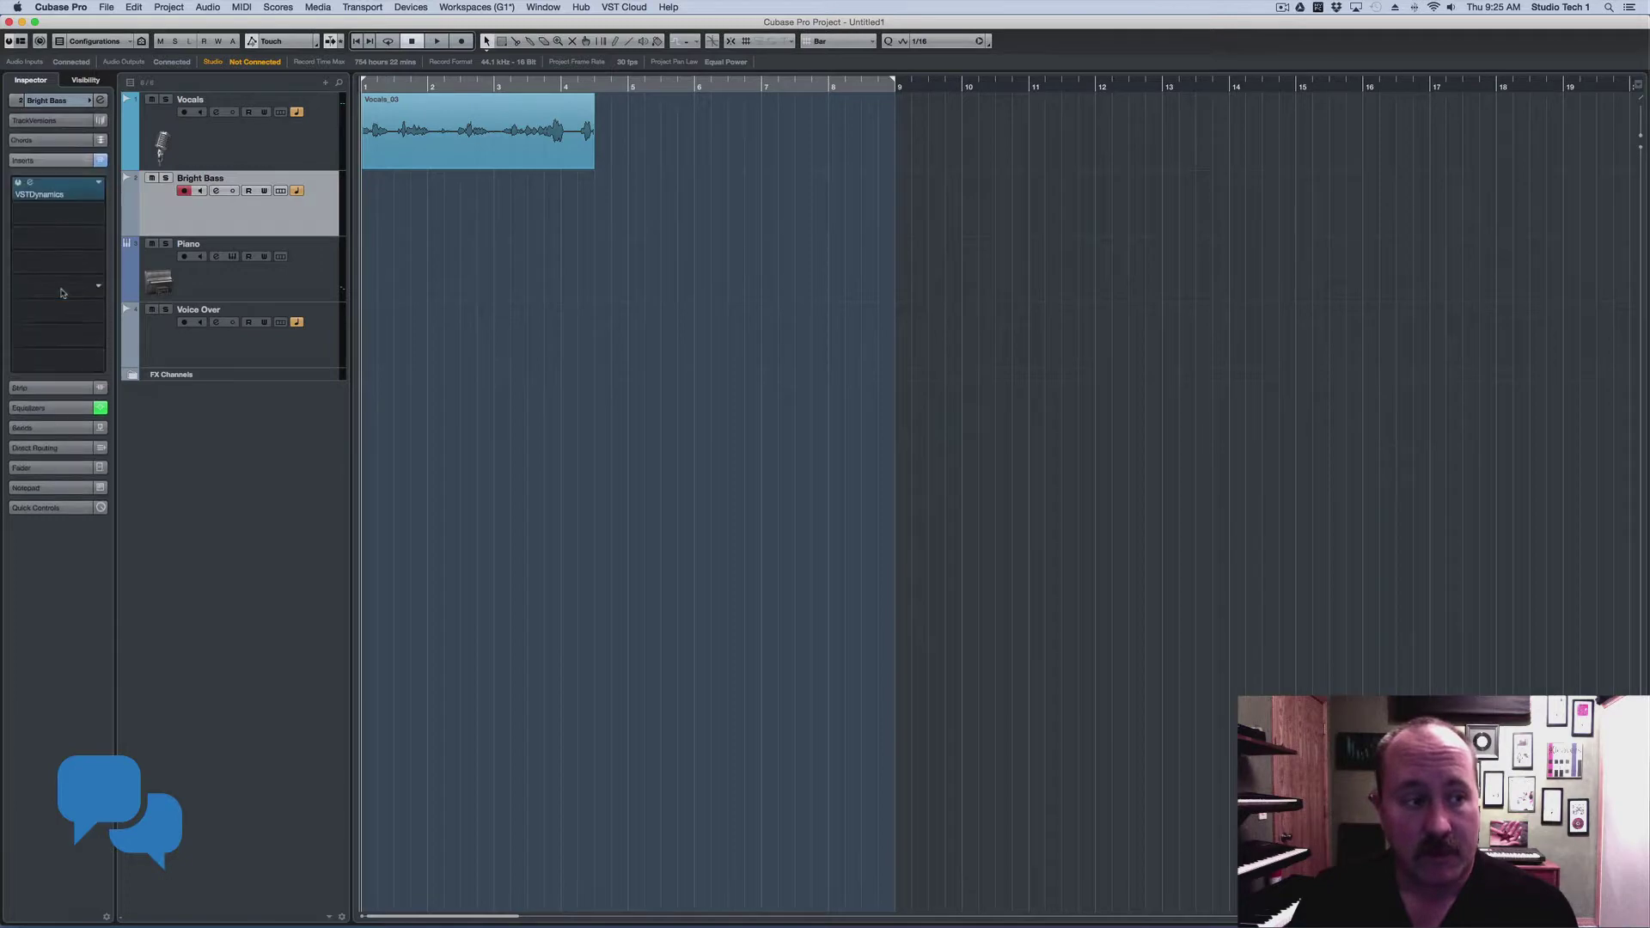
double_click(37, 198)
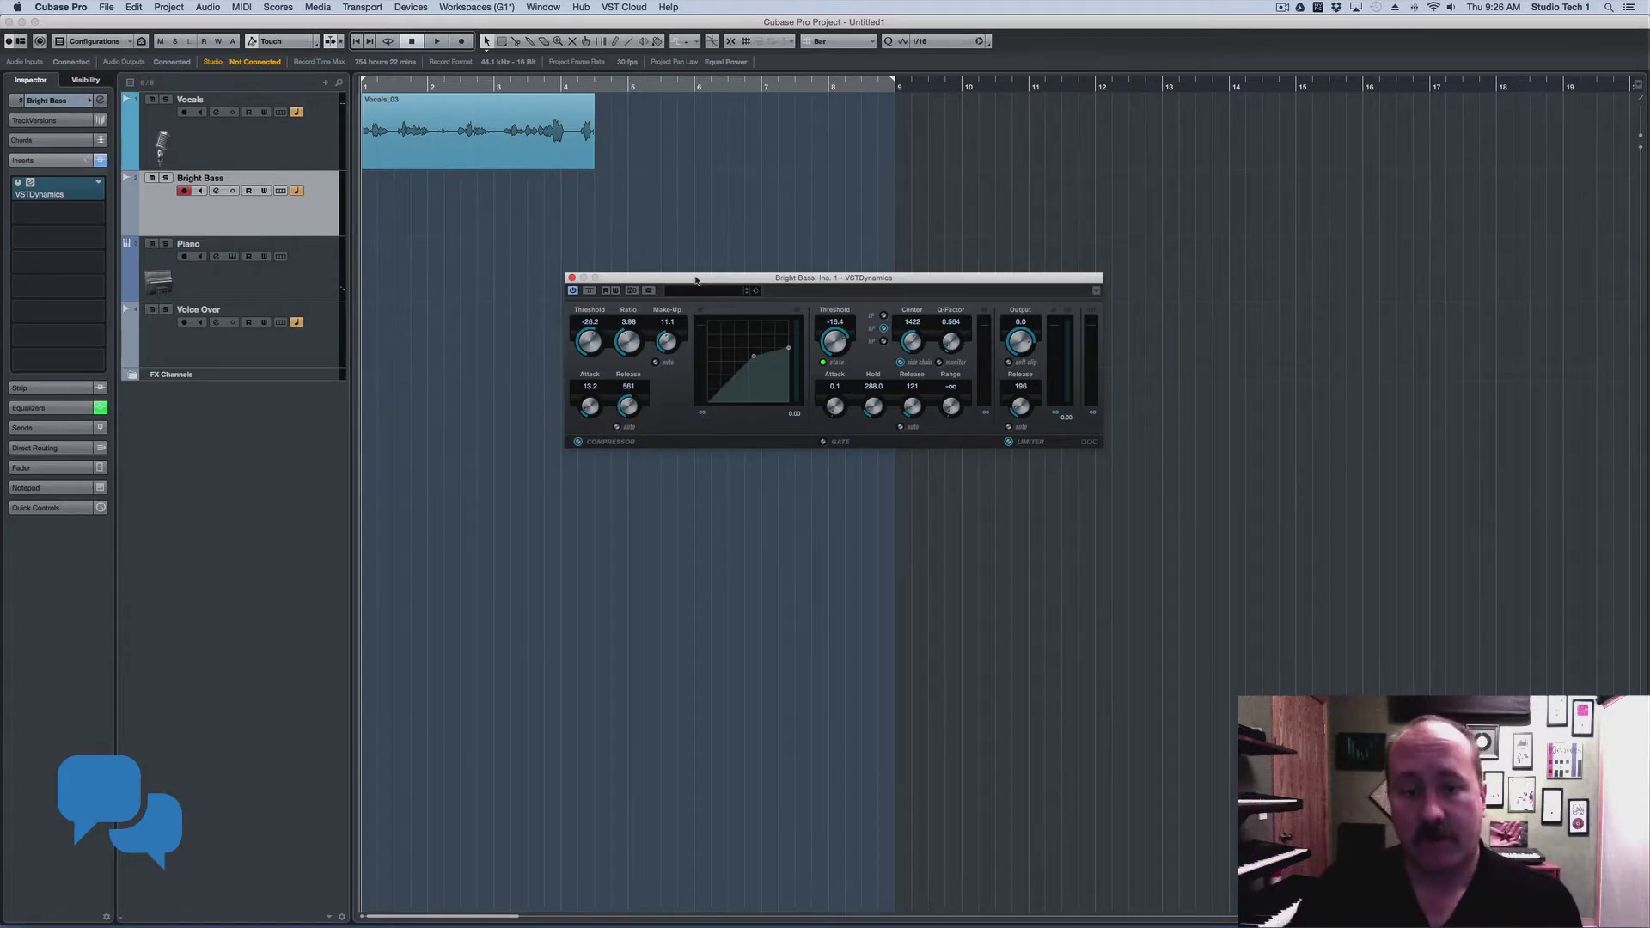
left_click(571, 280)
left_click(45, 410)
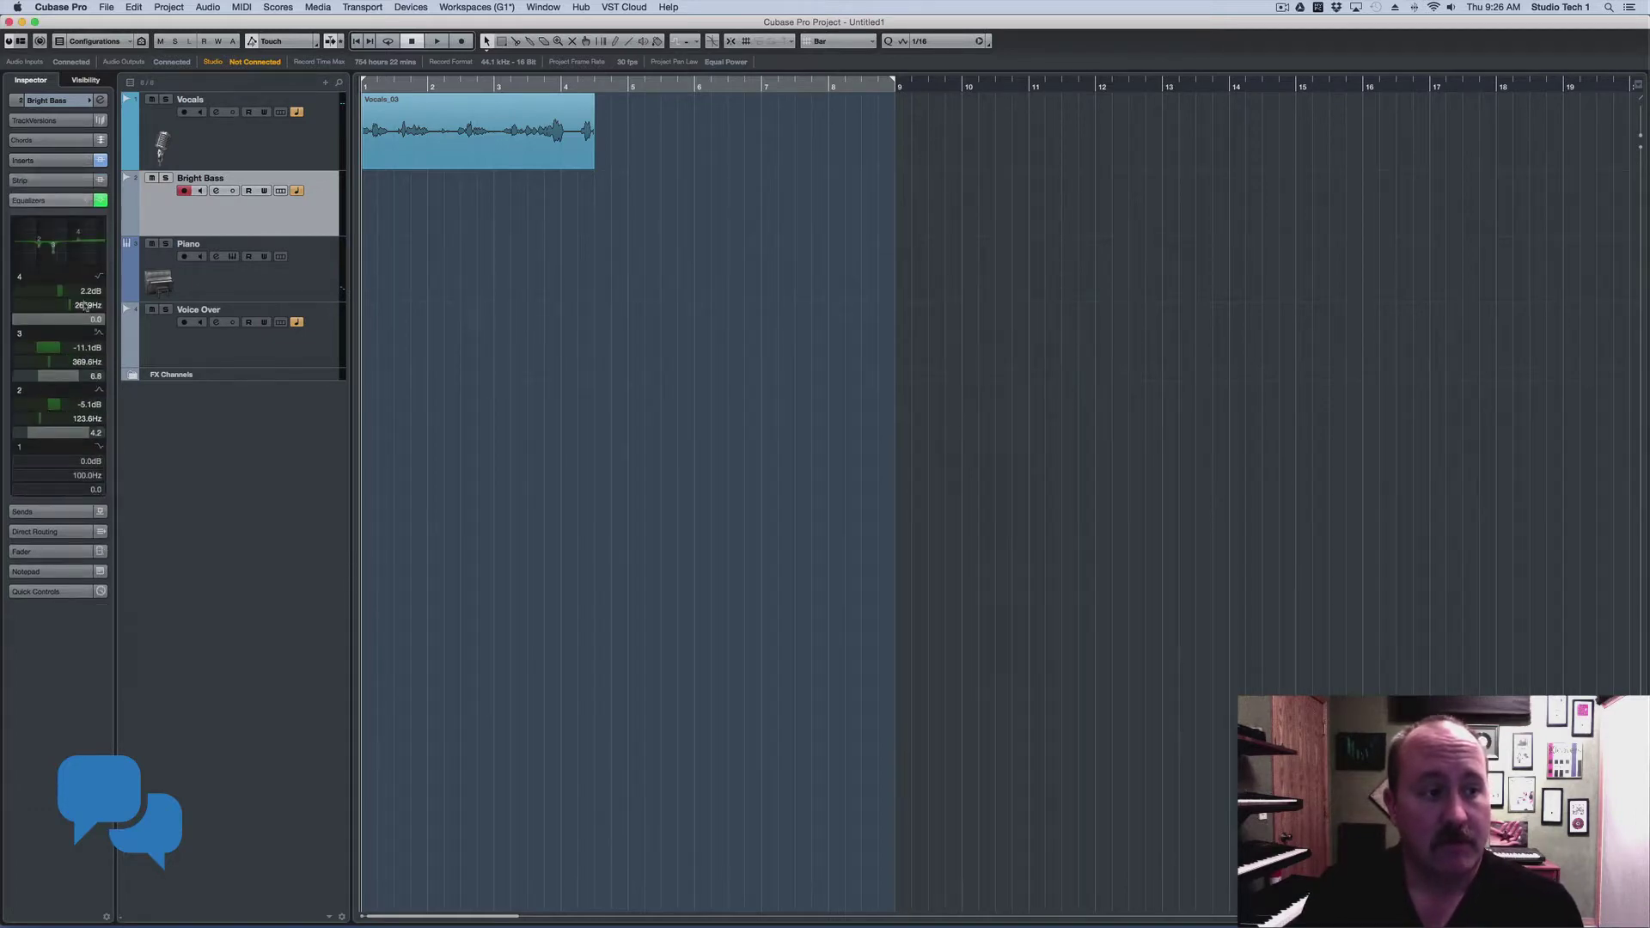
left_click(217, 191)
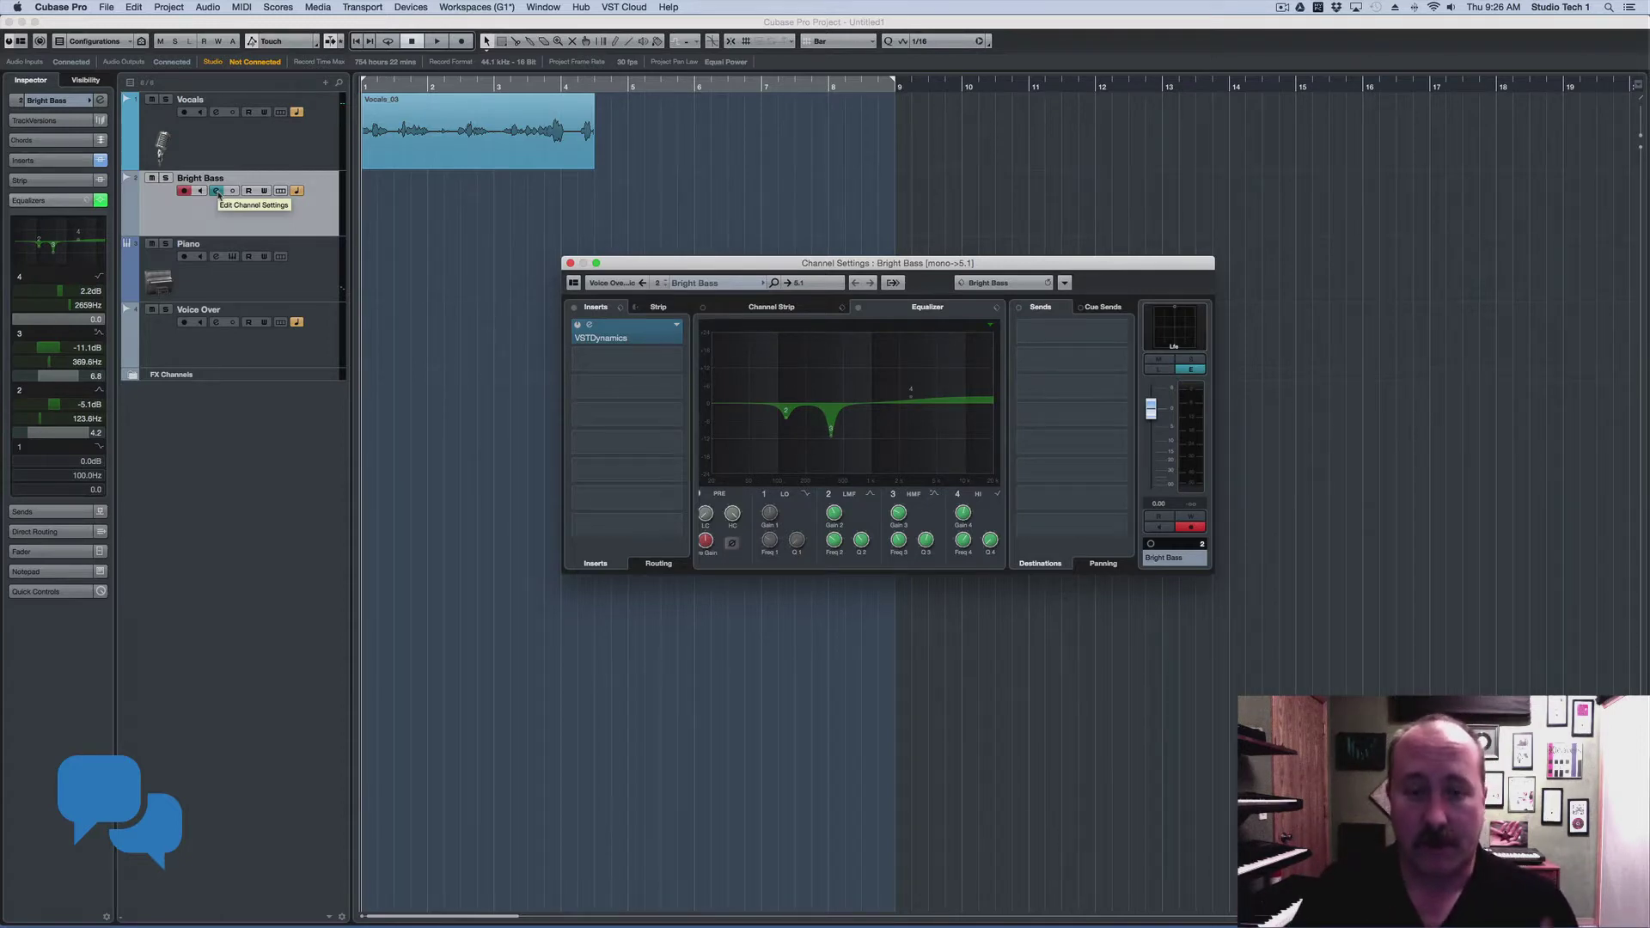
left_click(570, 264)
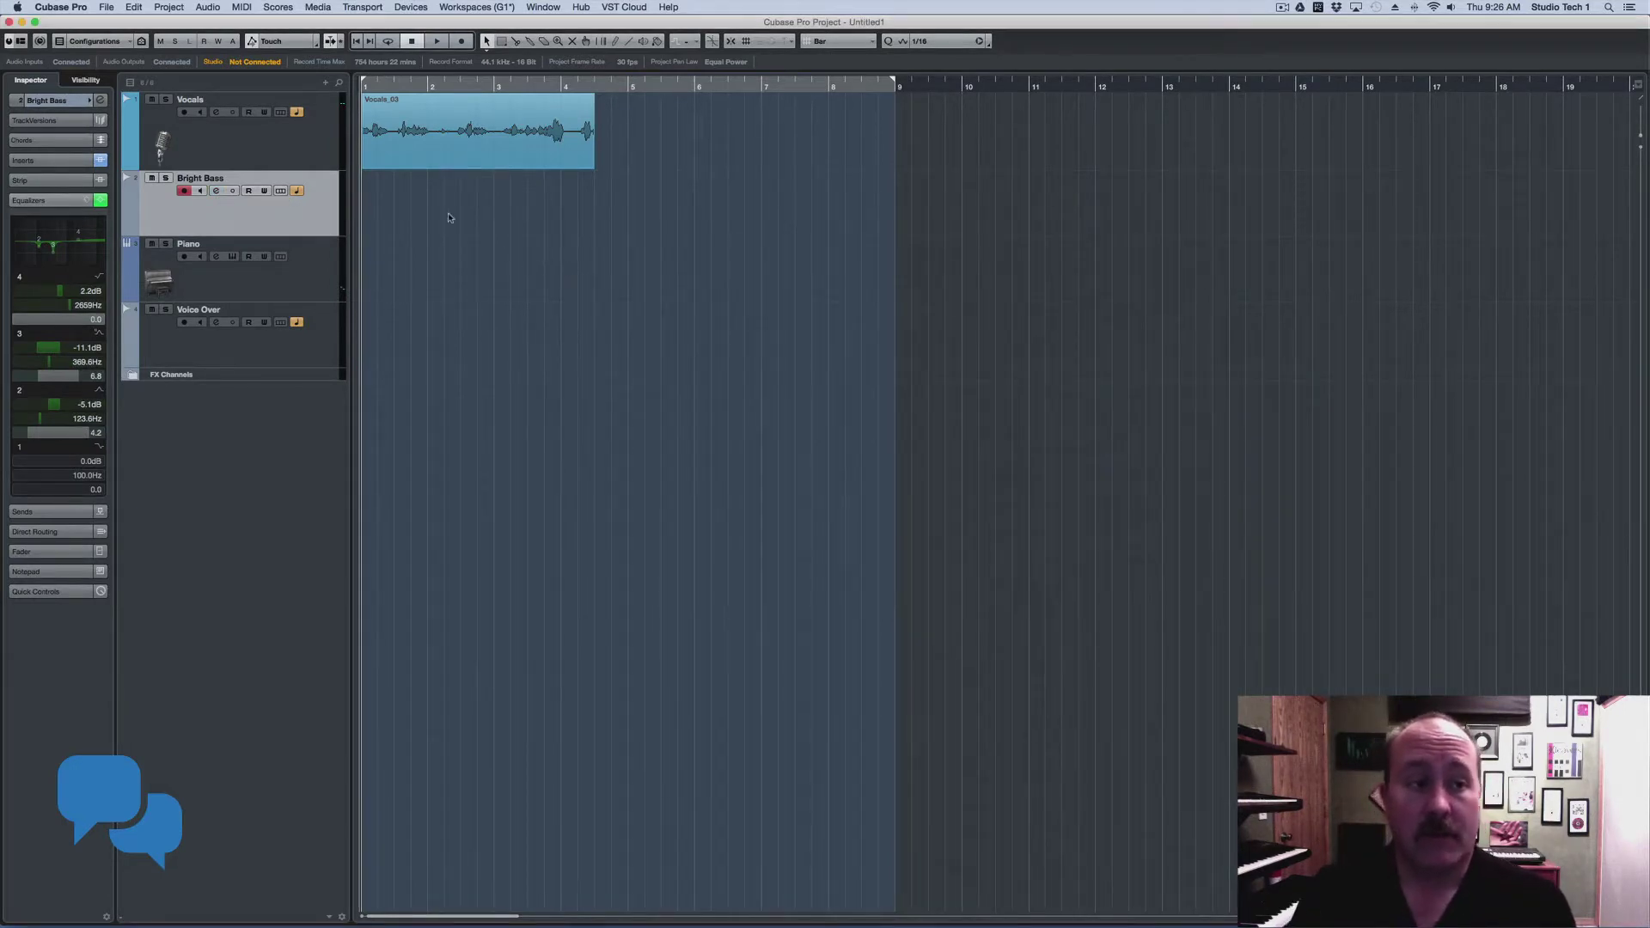
Select the Voice Over track, start loading a track preset onto it and reset the attribute filters.
left_click(257, 146)
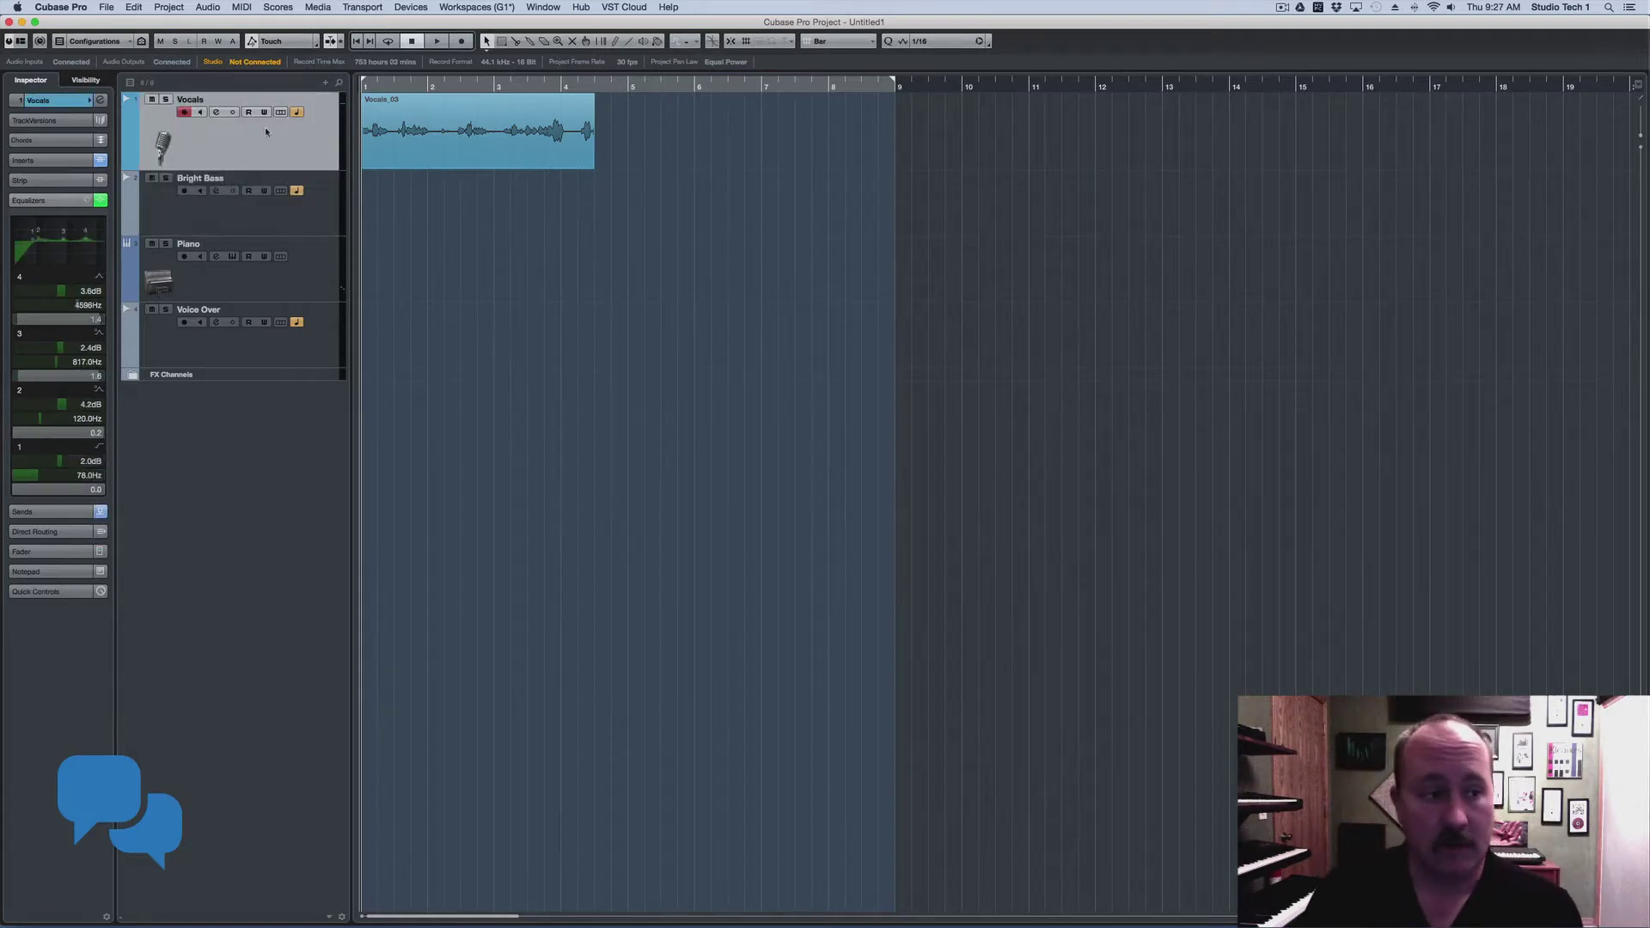
left_click(274, 356)
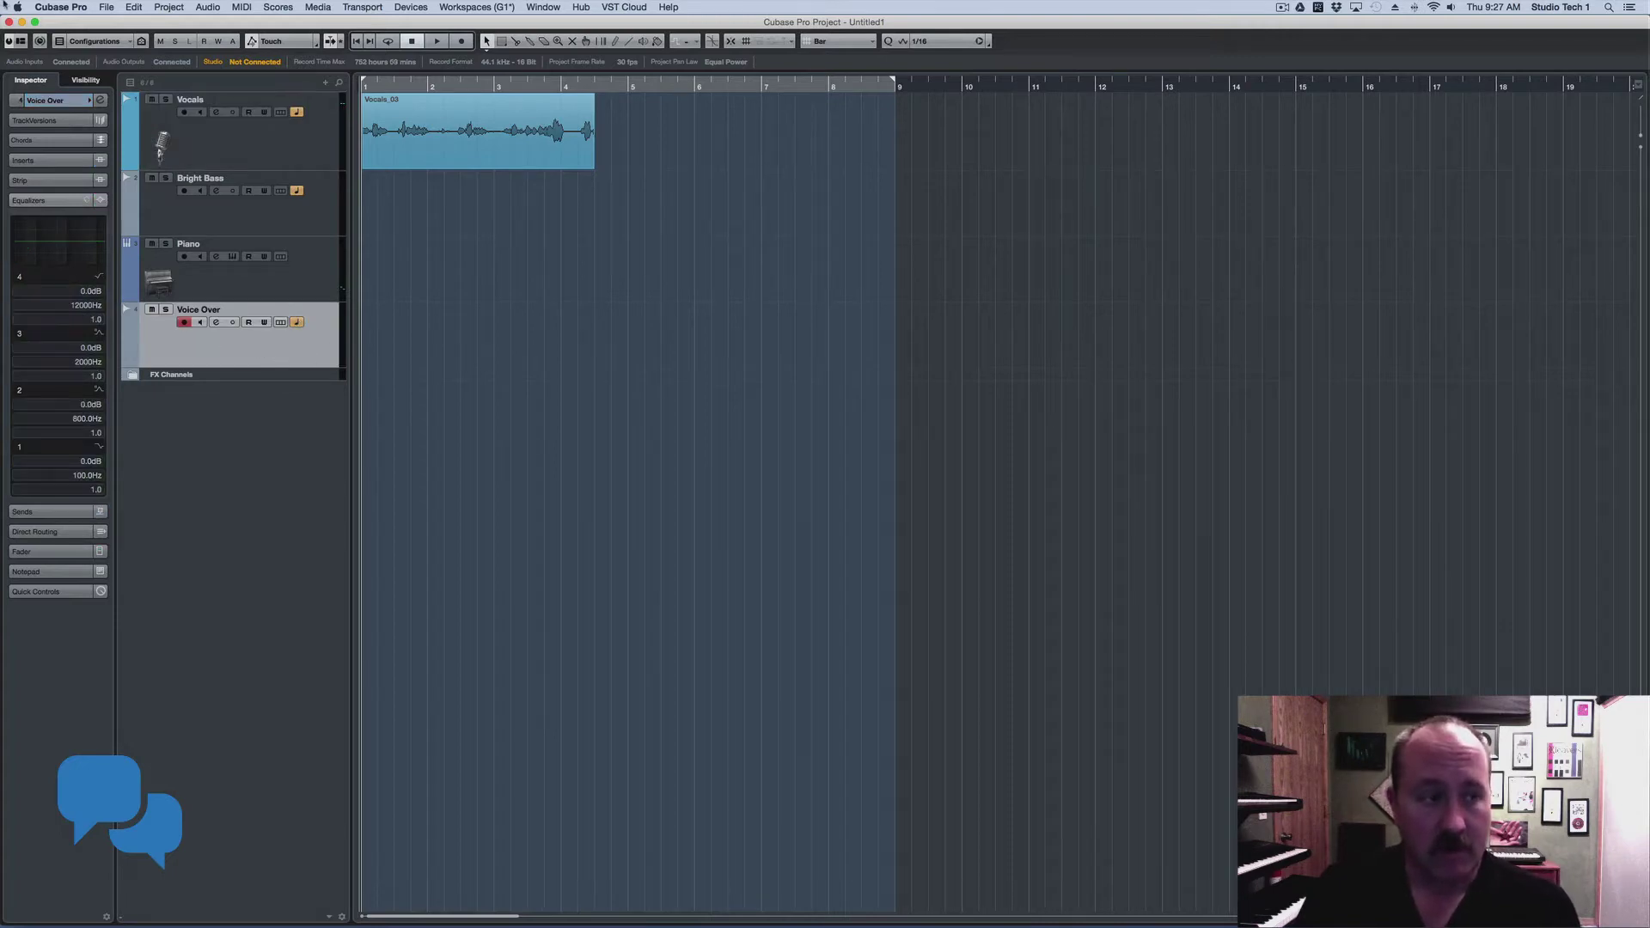
left_click(46, 101)
left_click(46, 100)
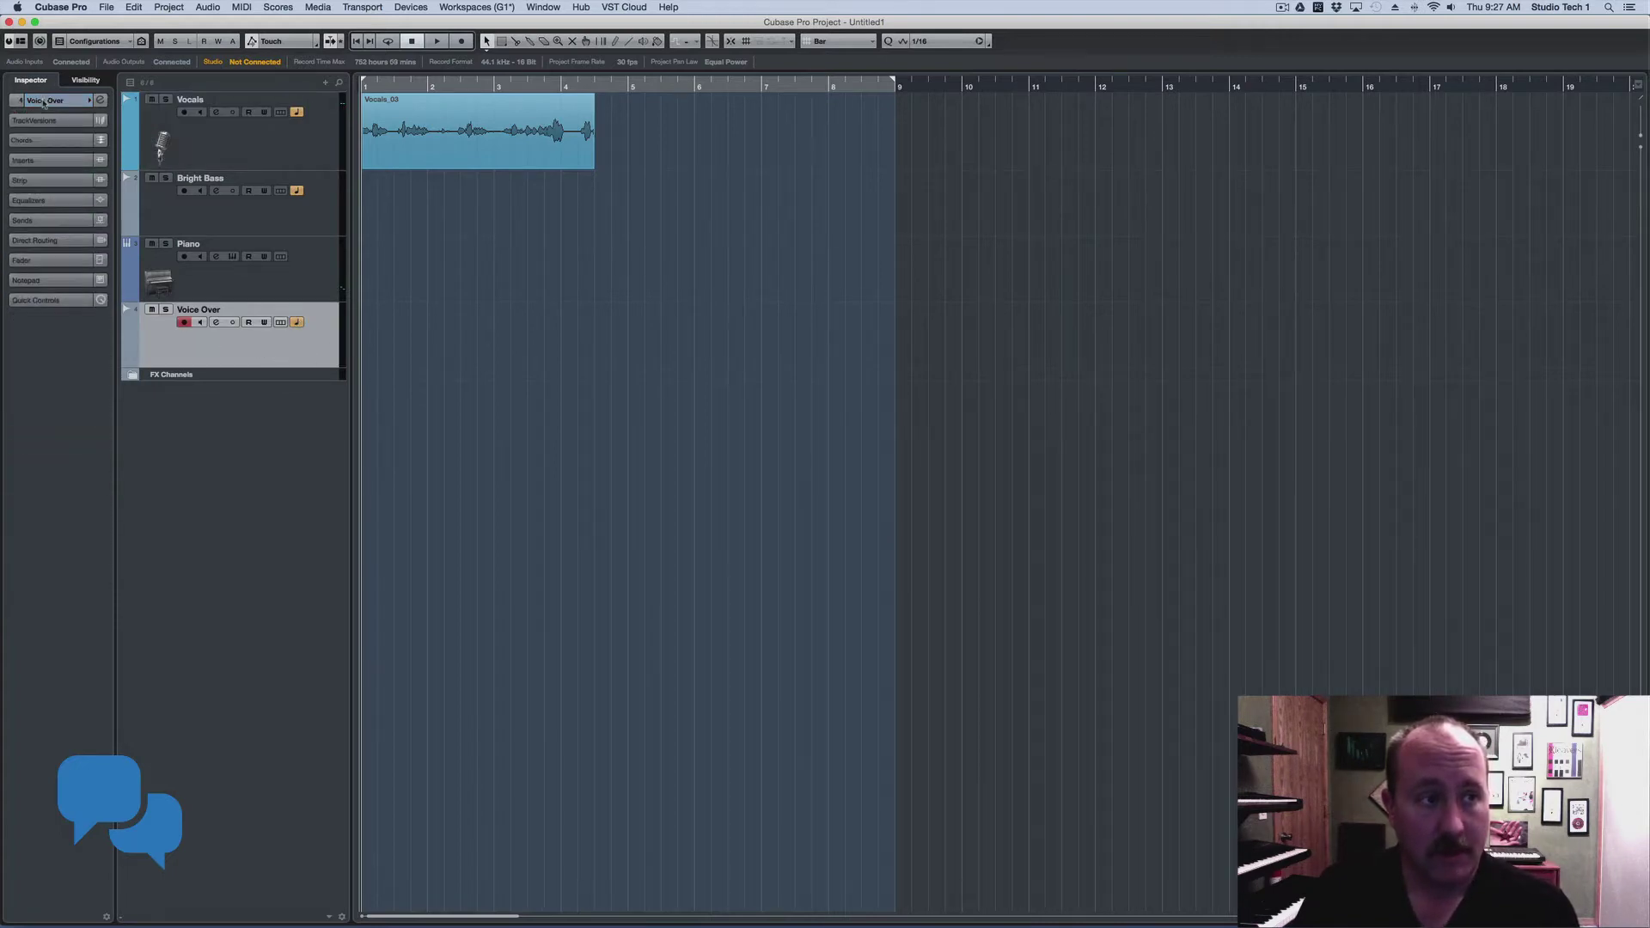
right_click(275, 352)
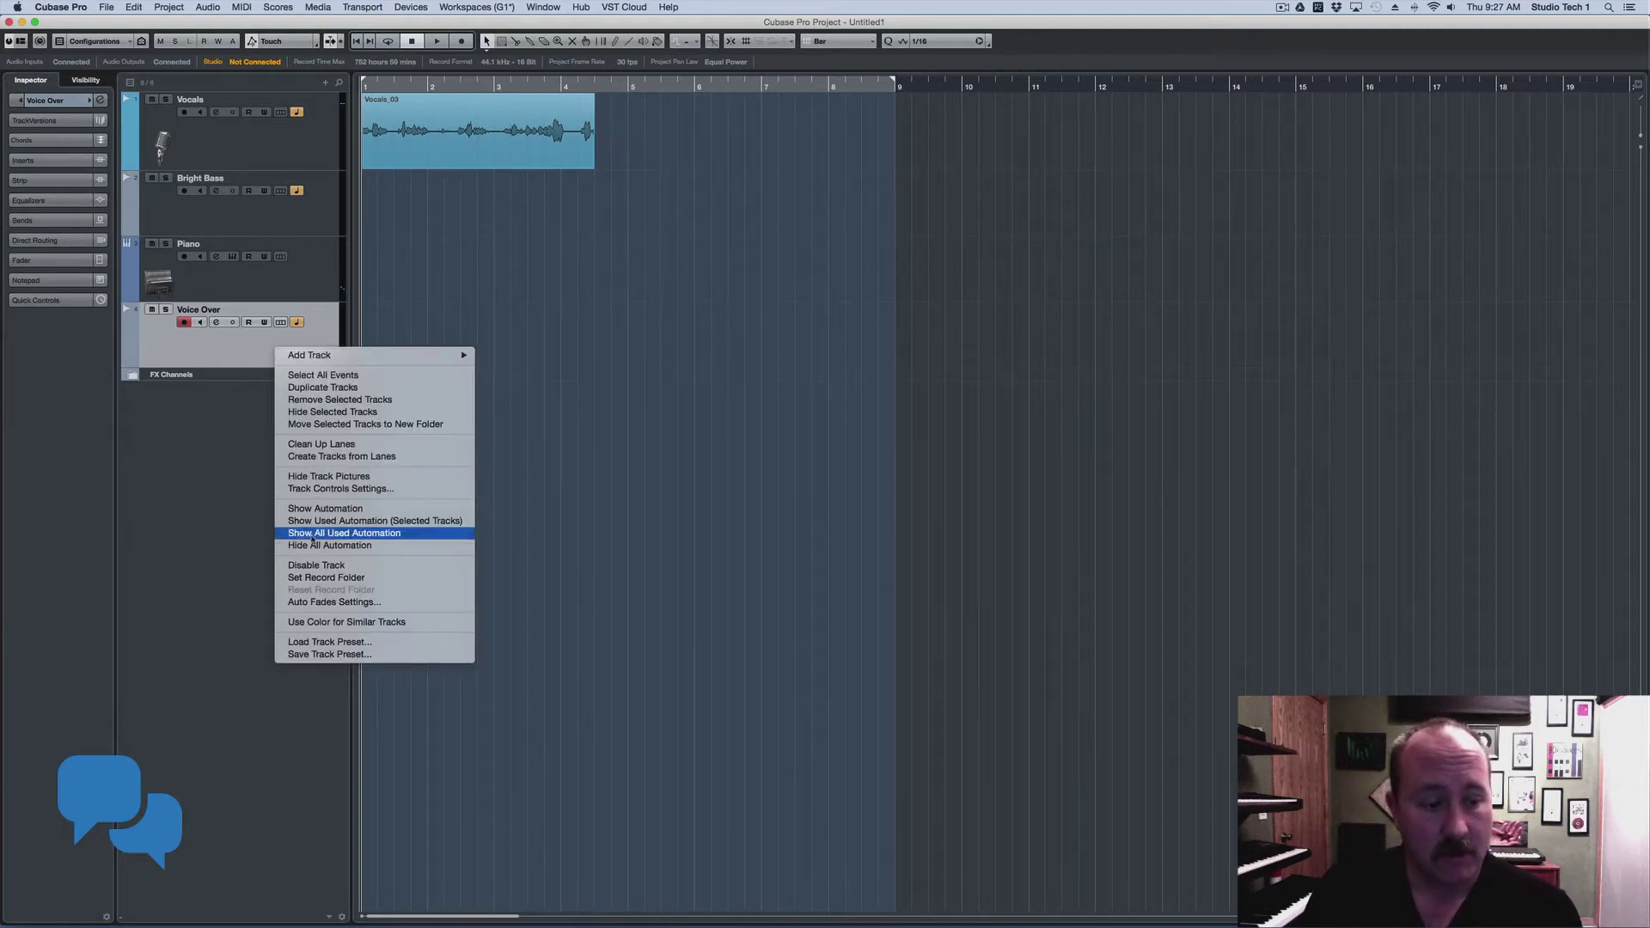
left_click(348, 643)
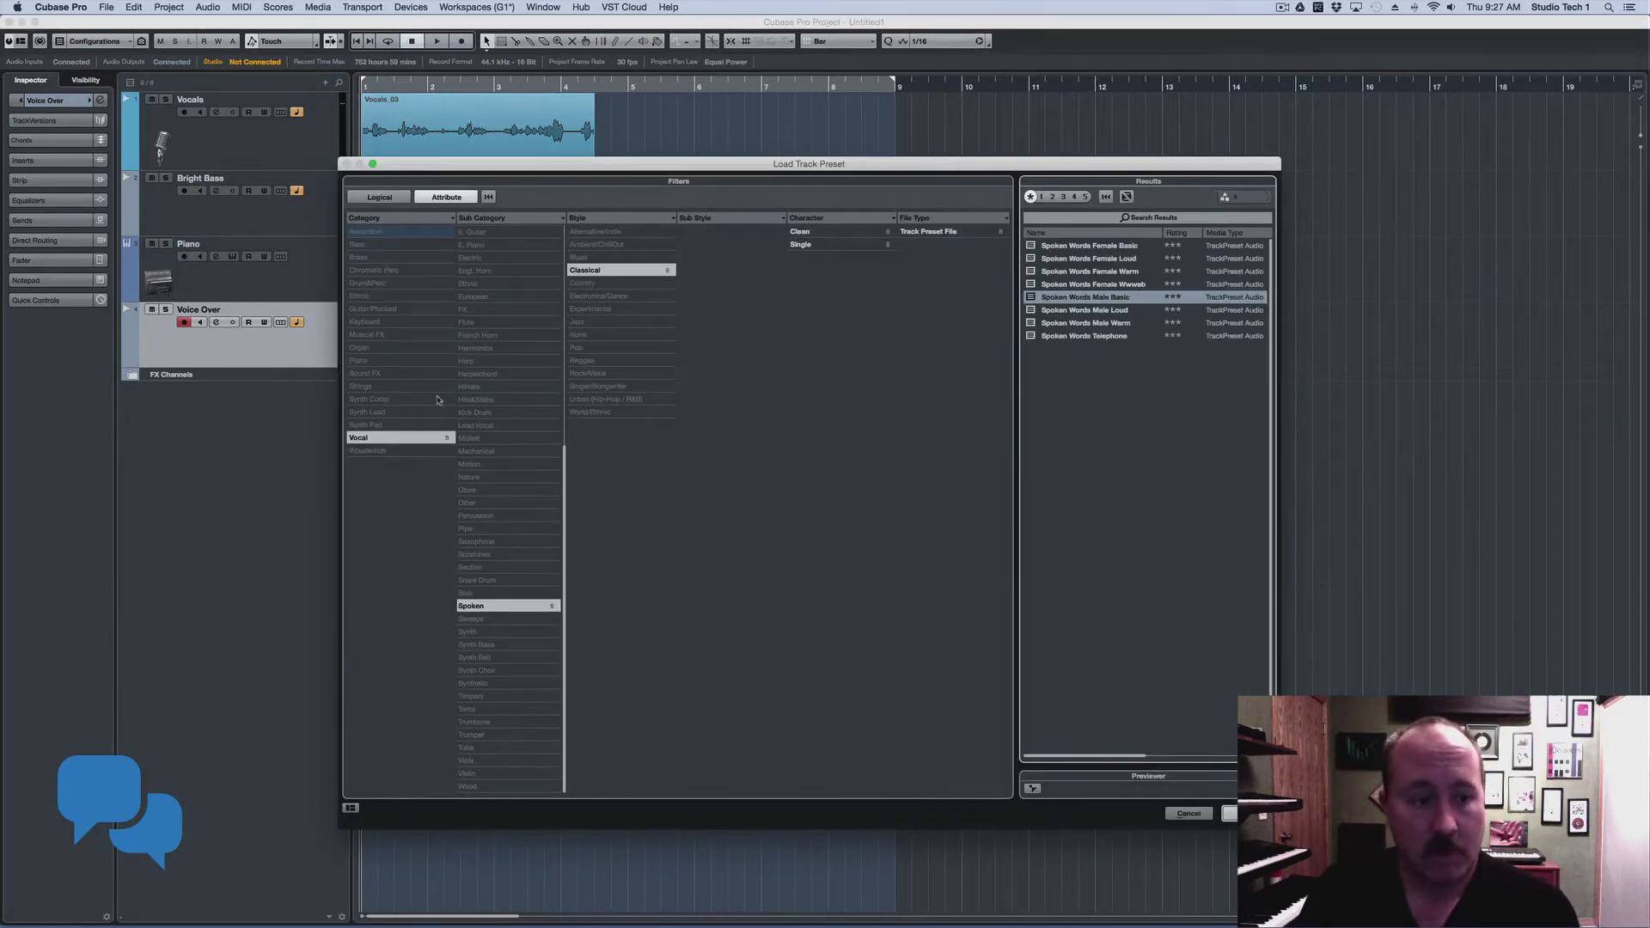
left_click(488, 197)
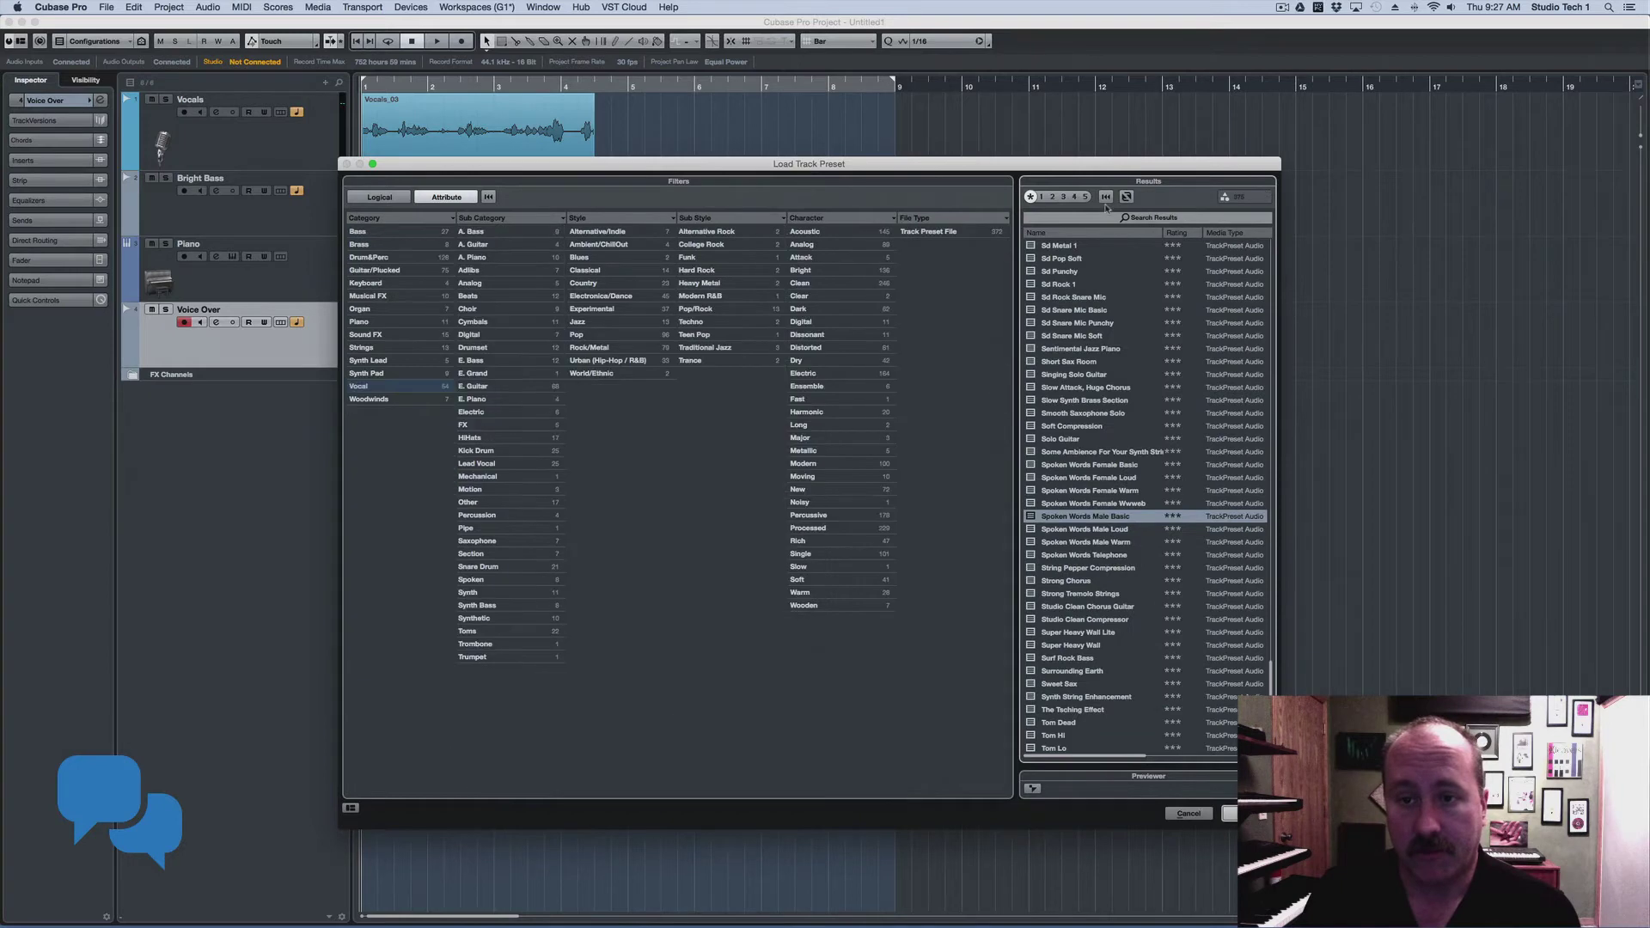
Filter the presets to the Vocal category, Spoken subcategory and Classical style, and load Spoken Words Male Basic onto the Voice Over track.
left_click(379, 387)
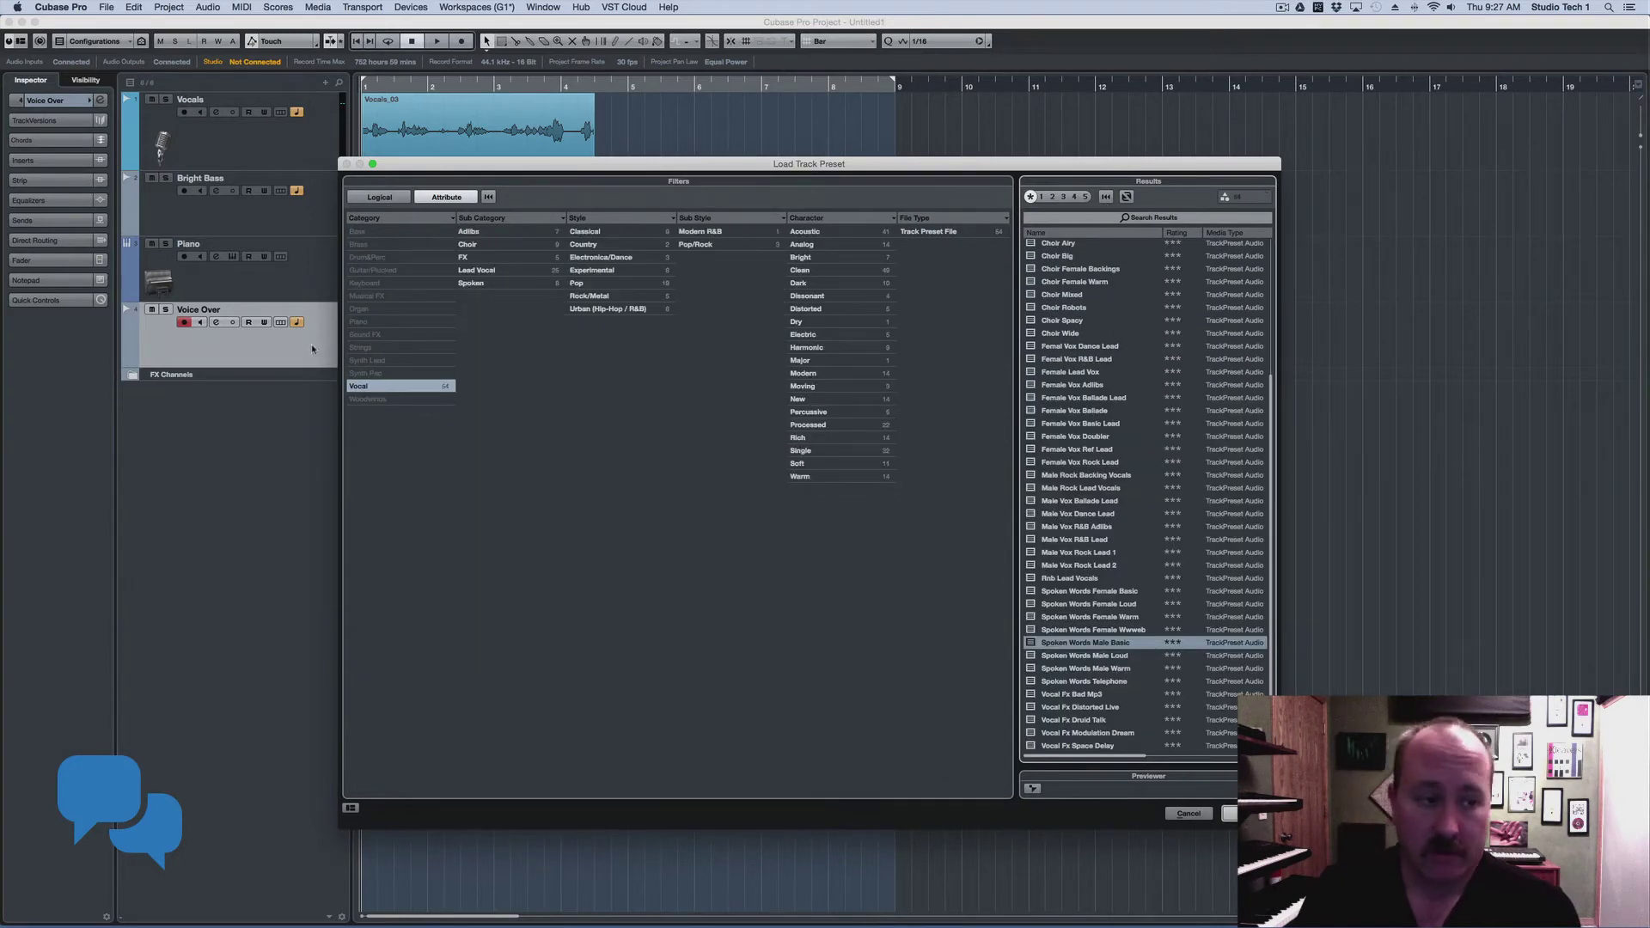
left_click(473, 283)
left_click(603, 232)
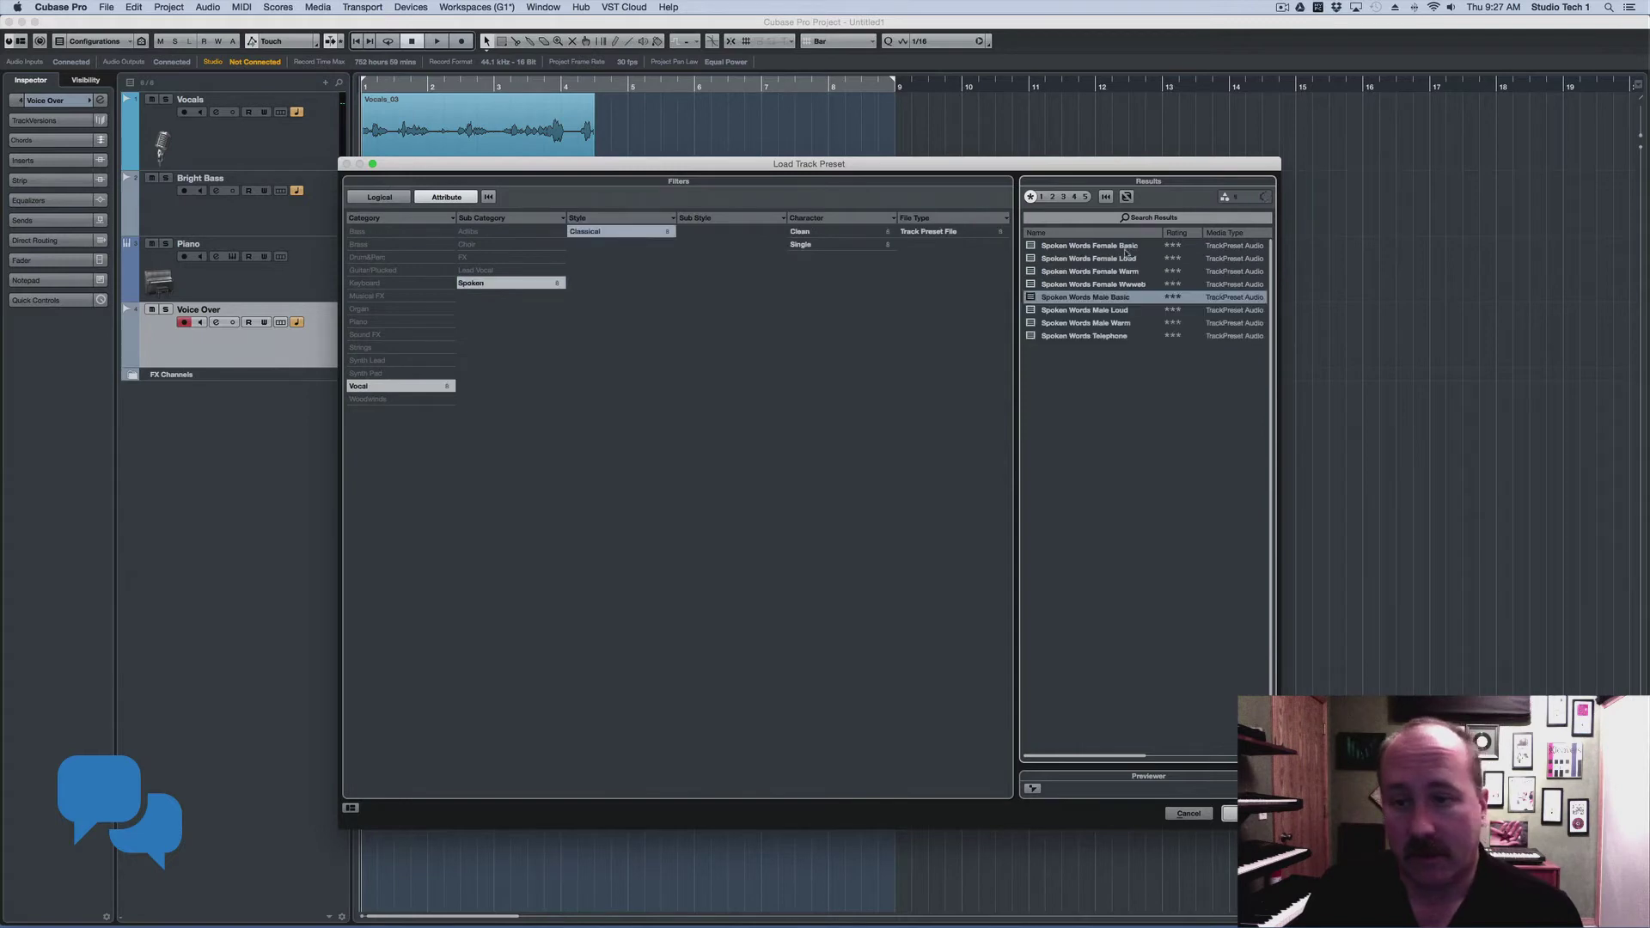
left_click(1101, 298)
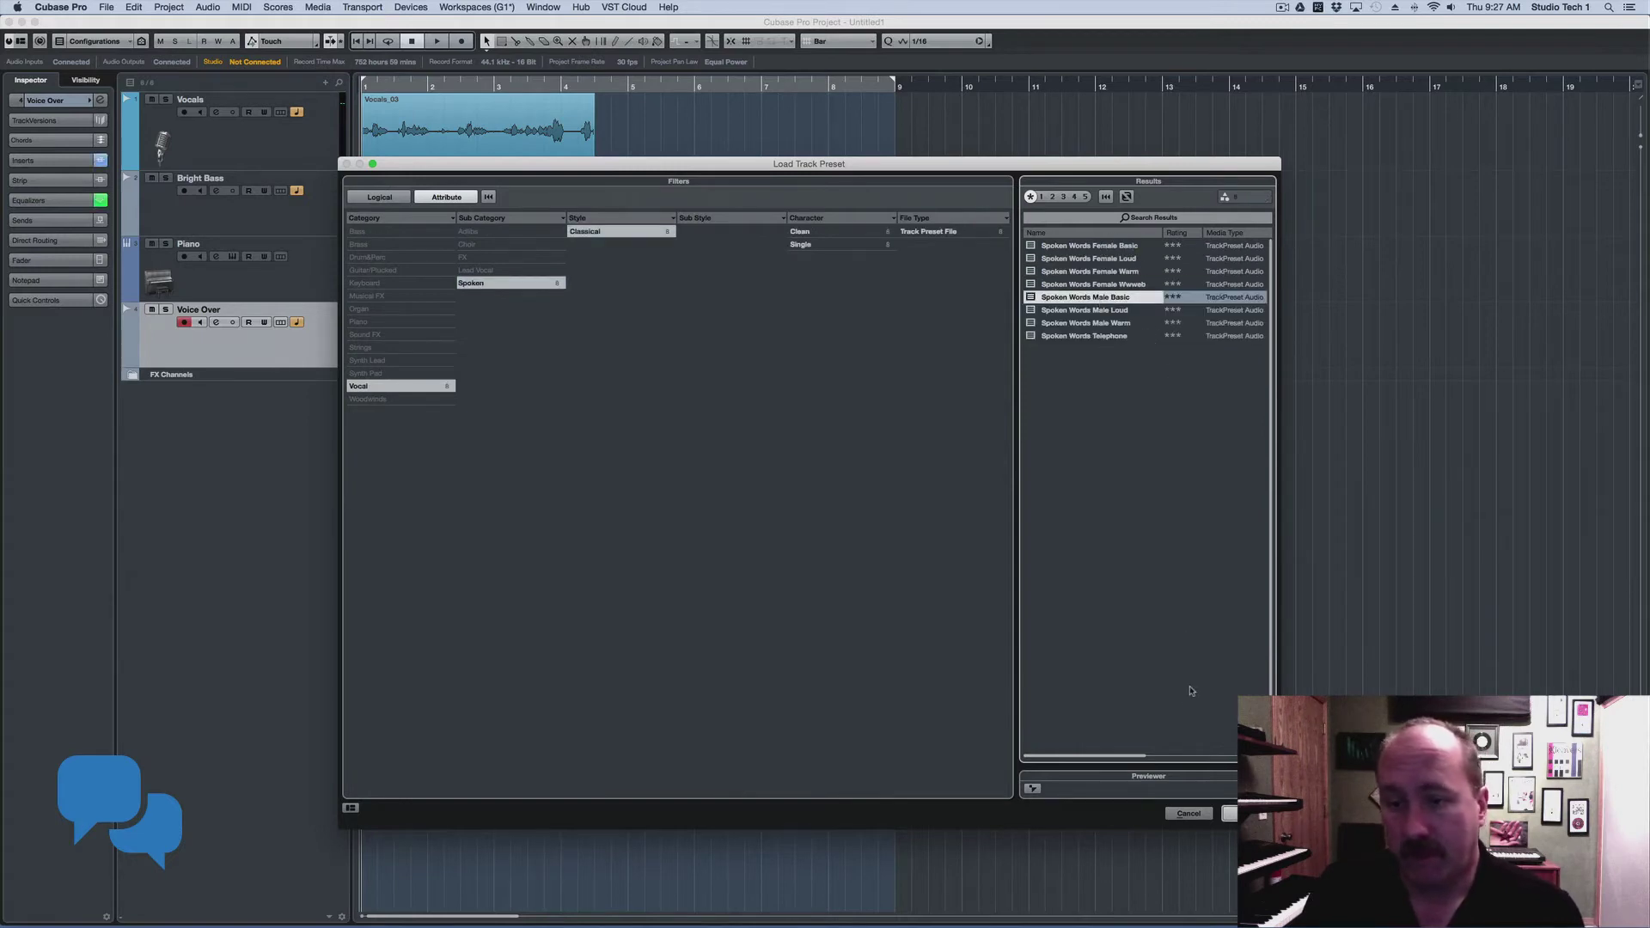
left_click(1230, 813)
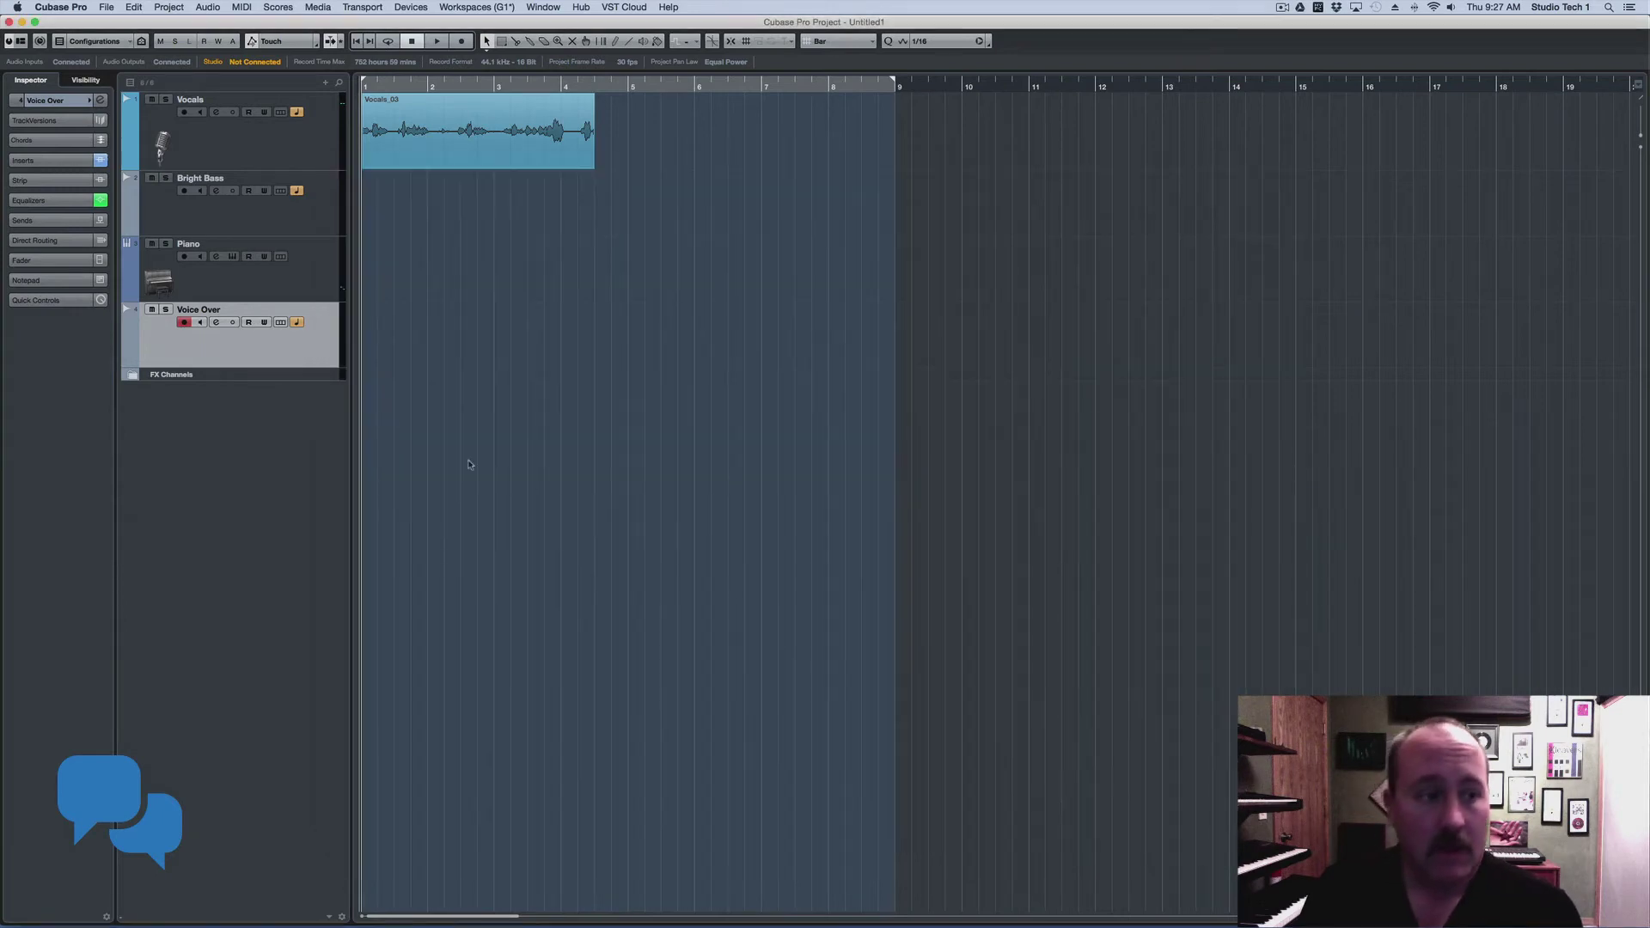
Examine the Voice Over track's Compressor insert and equalizer settings, closing them again.
left_click(51, 161)
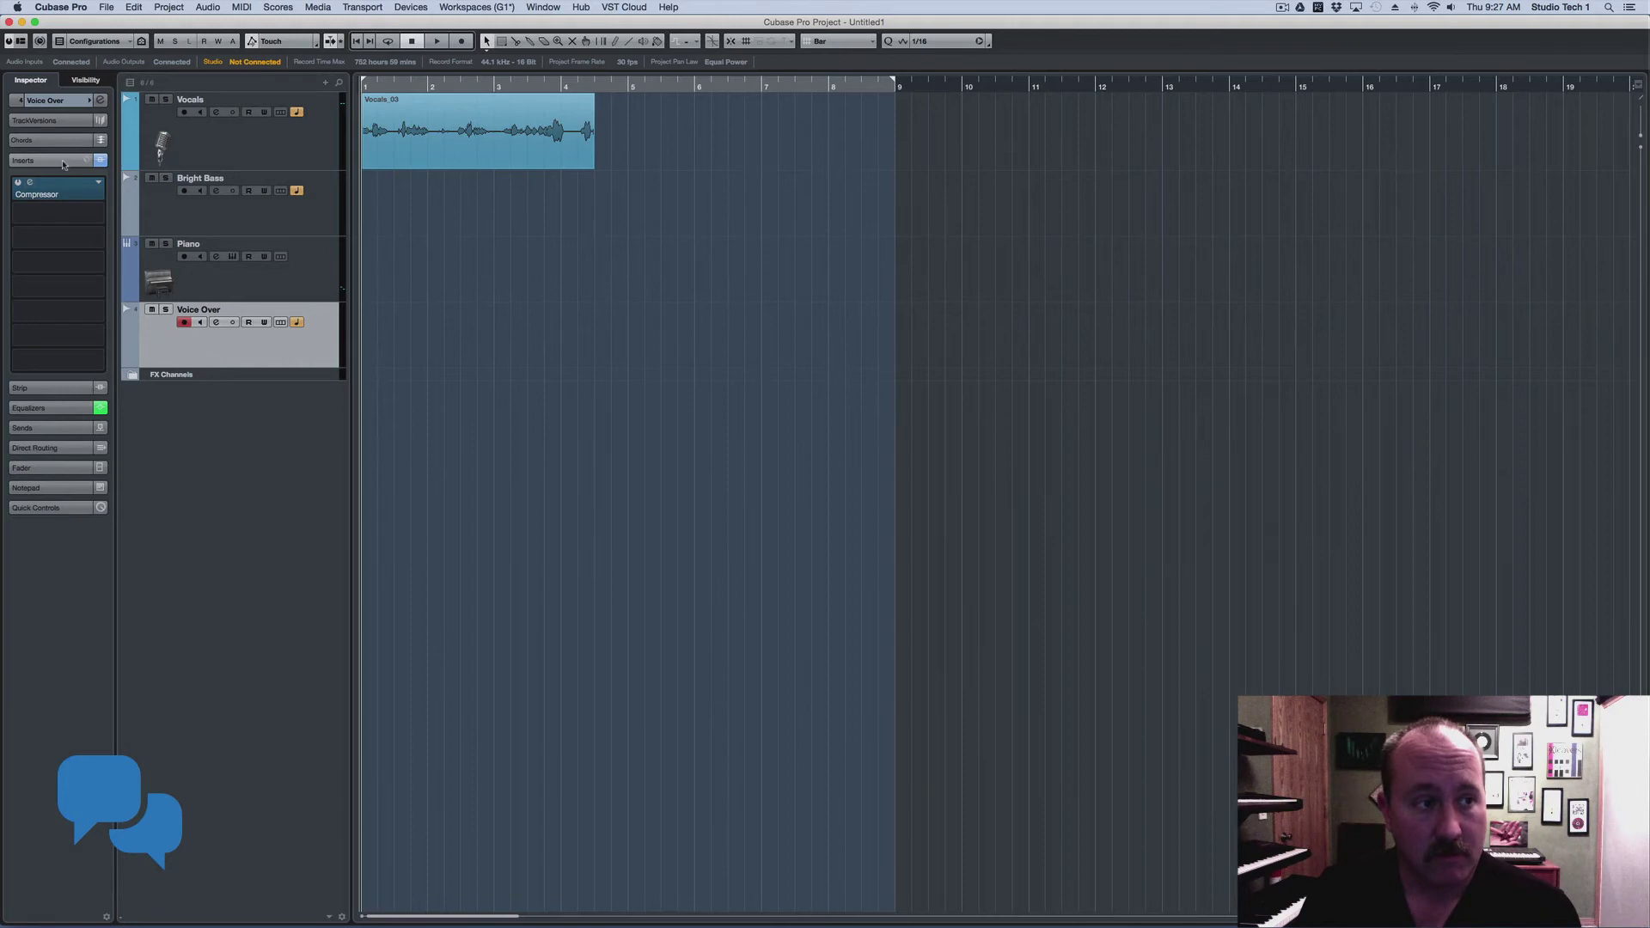
left_click(31, 183)
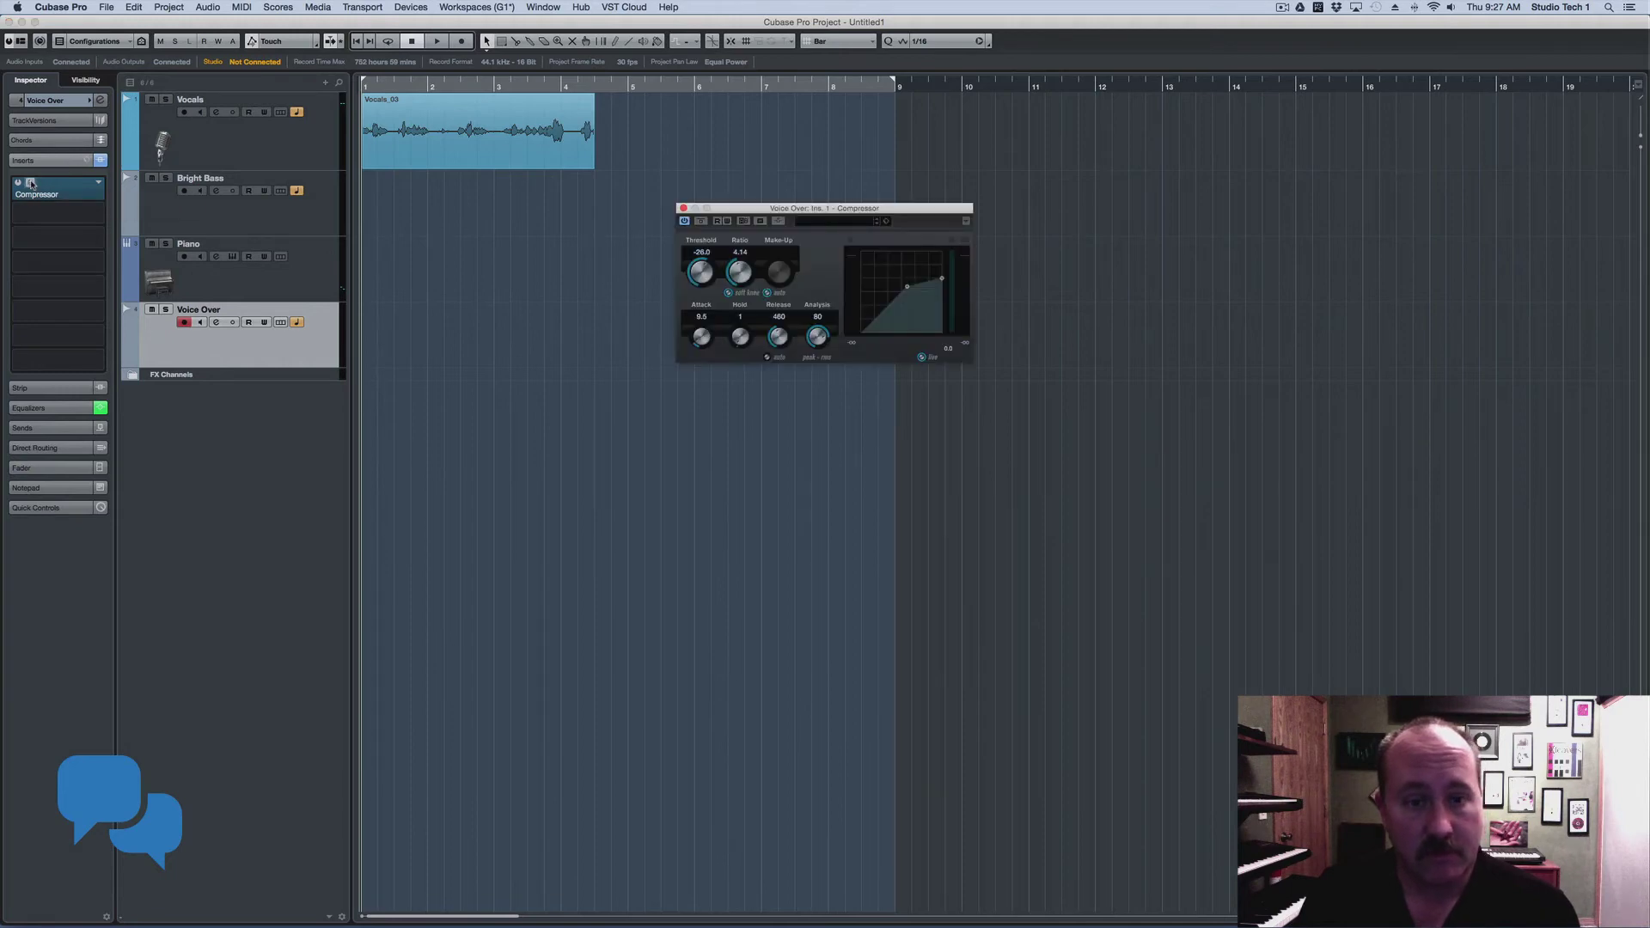
left_click(31, 184)
left_click(51, 407)
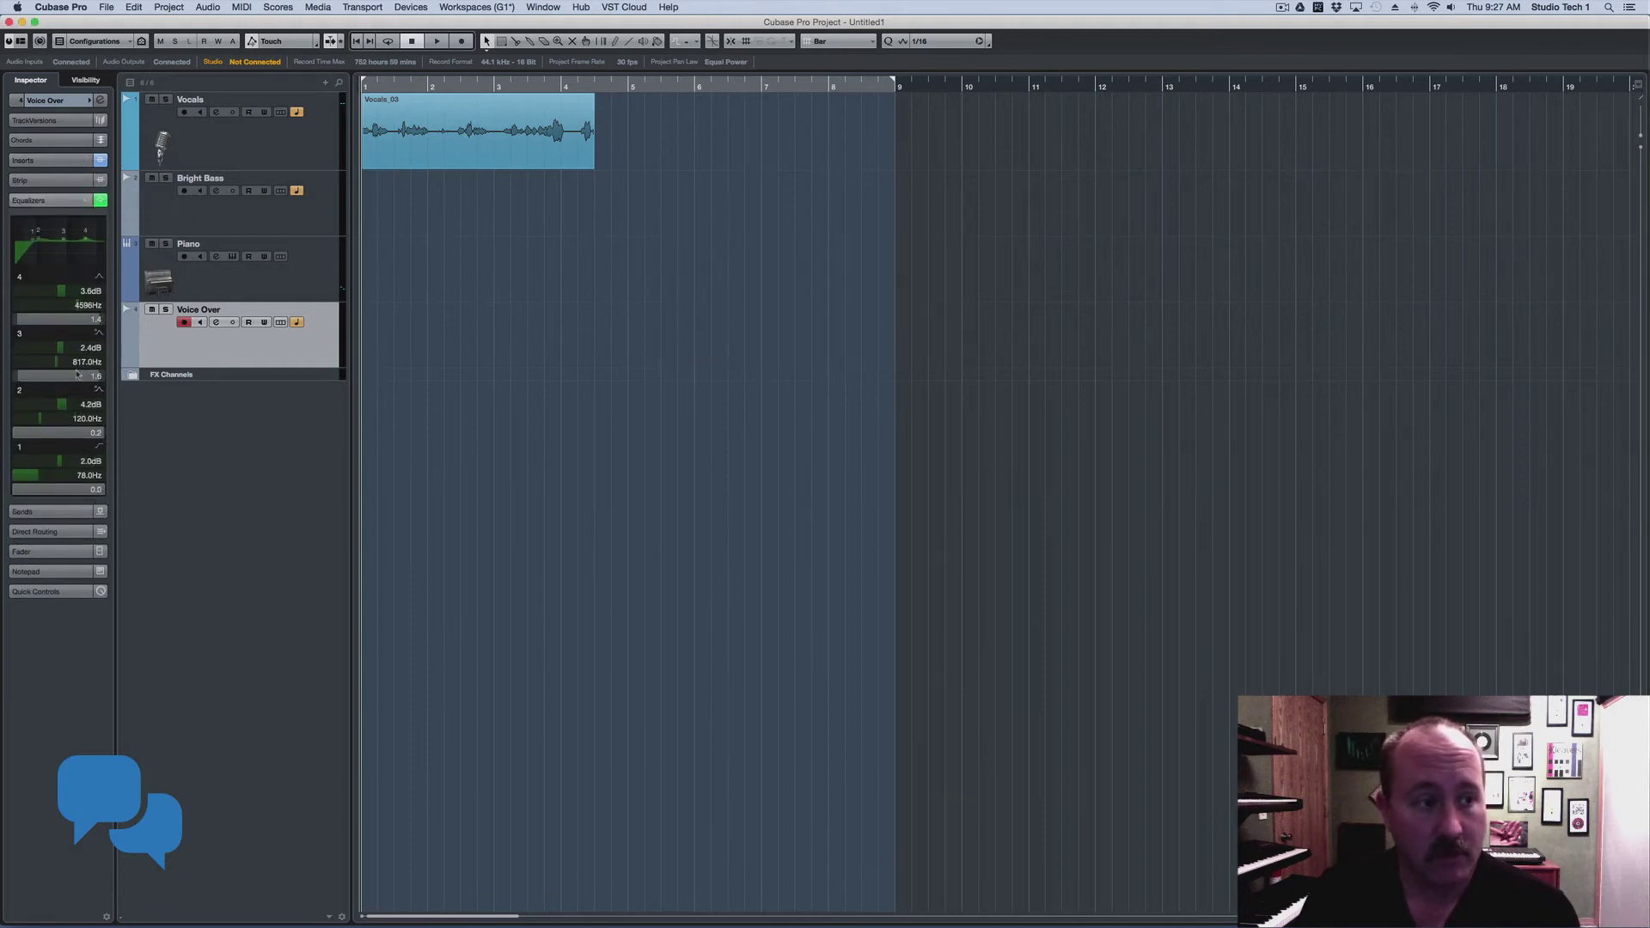
left_click(47, 200)
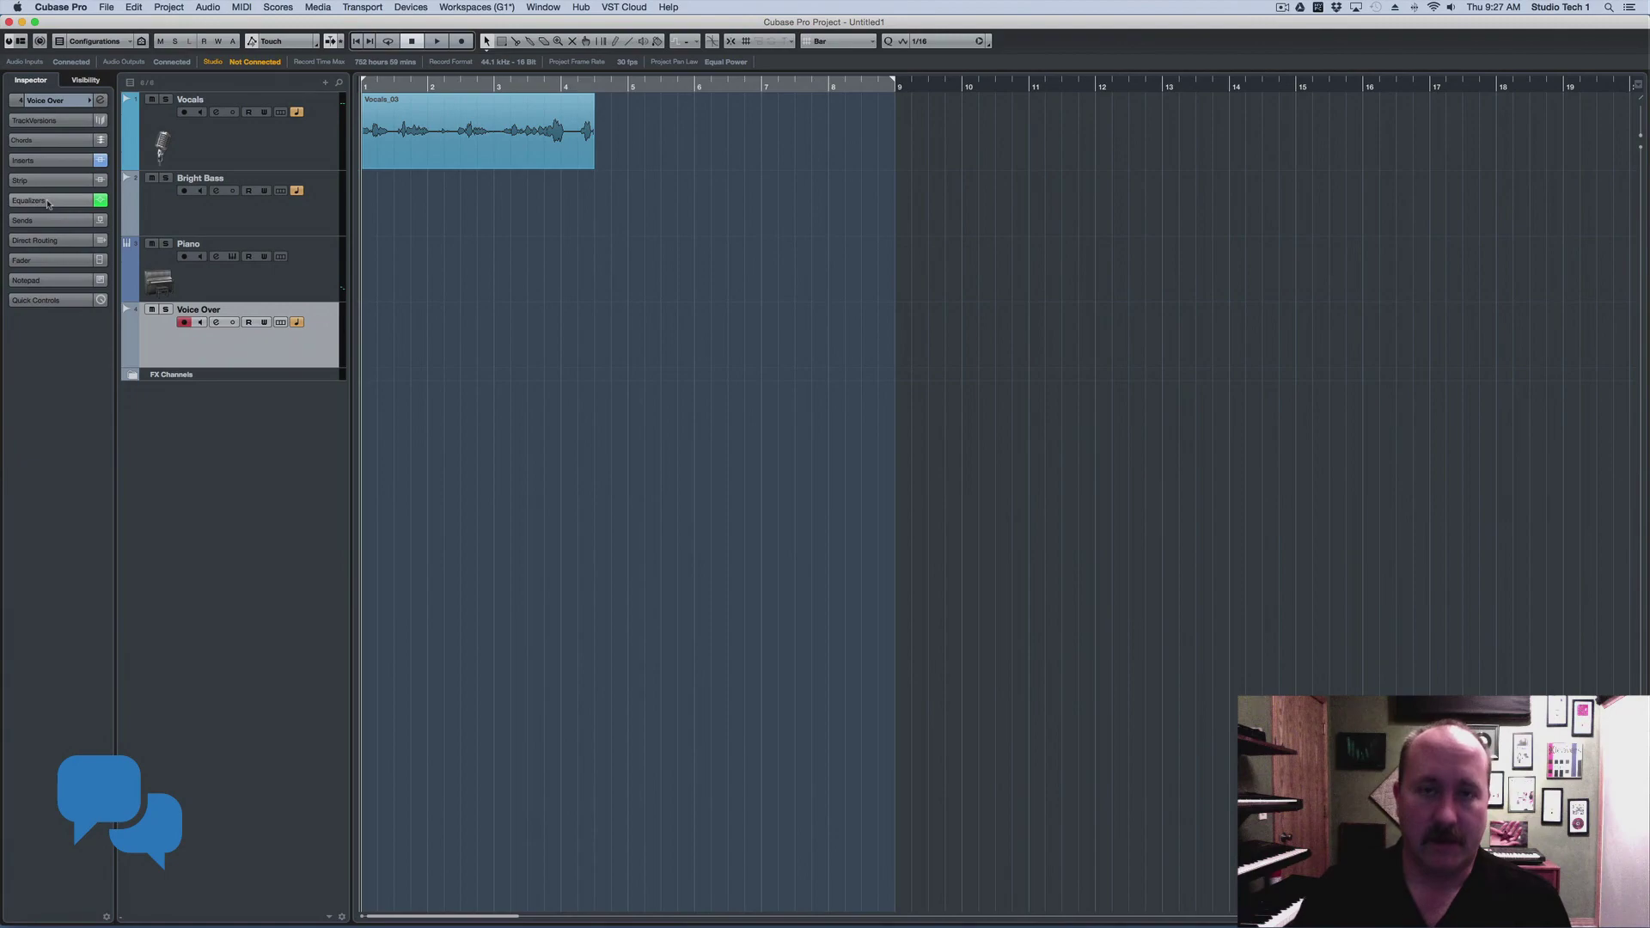
Select the Piano track.
left_click(307, 282)
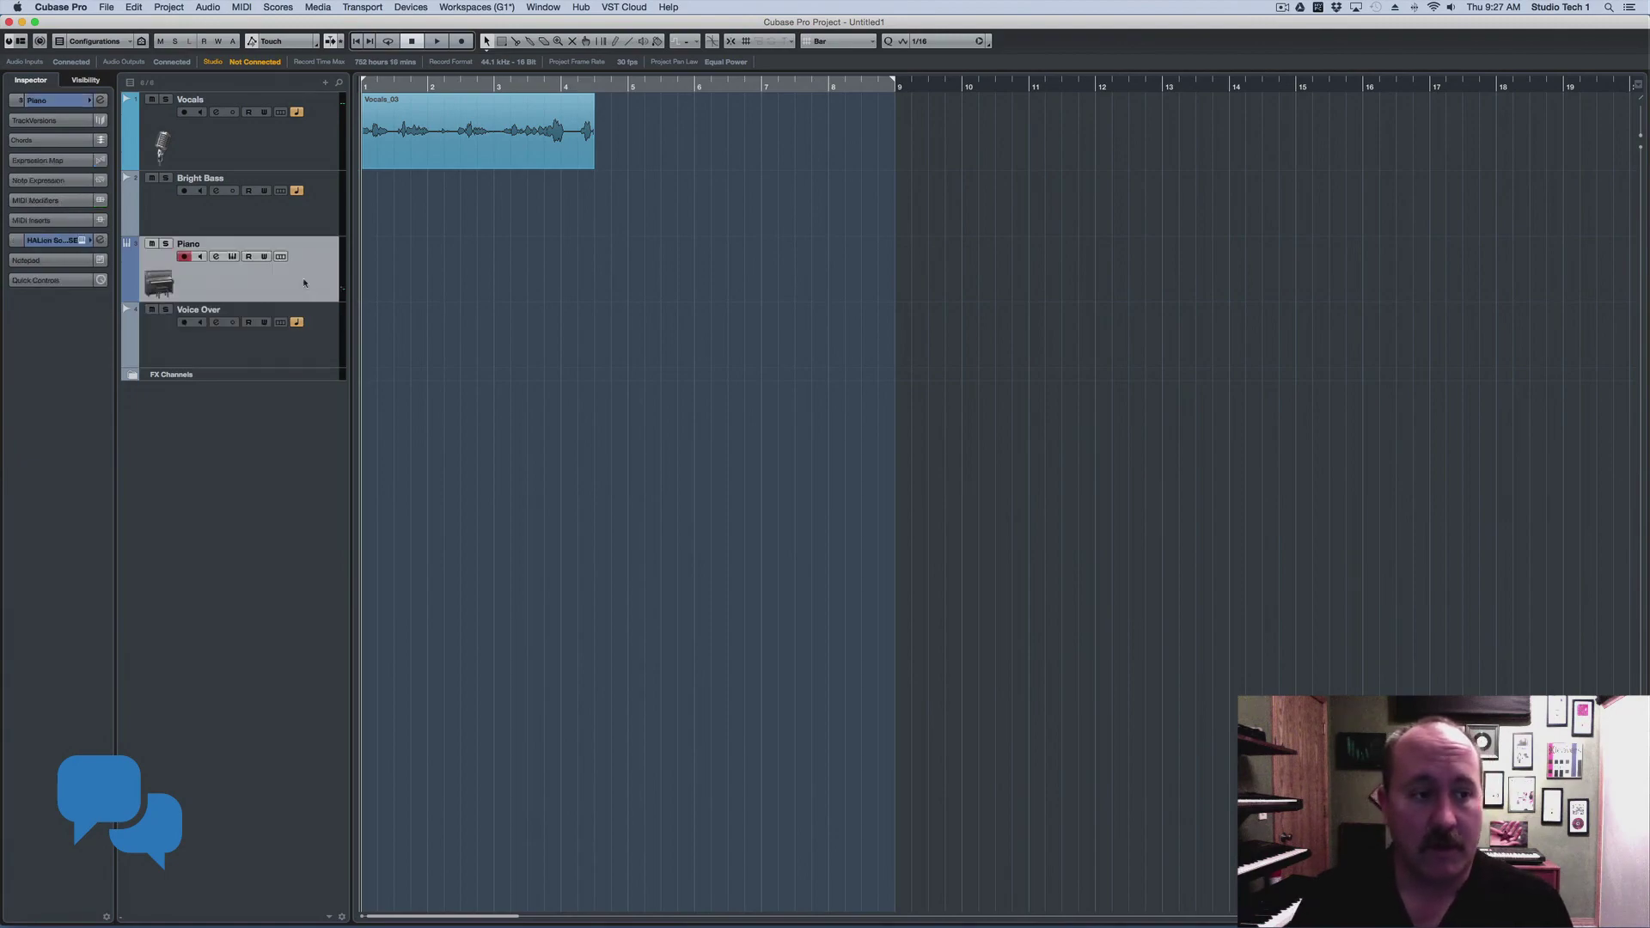